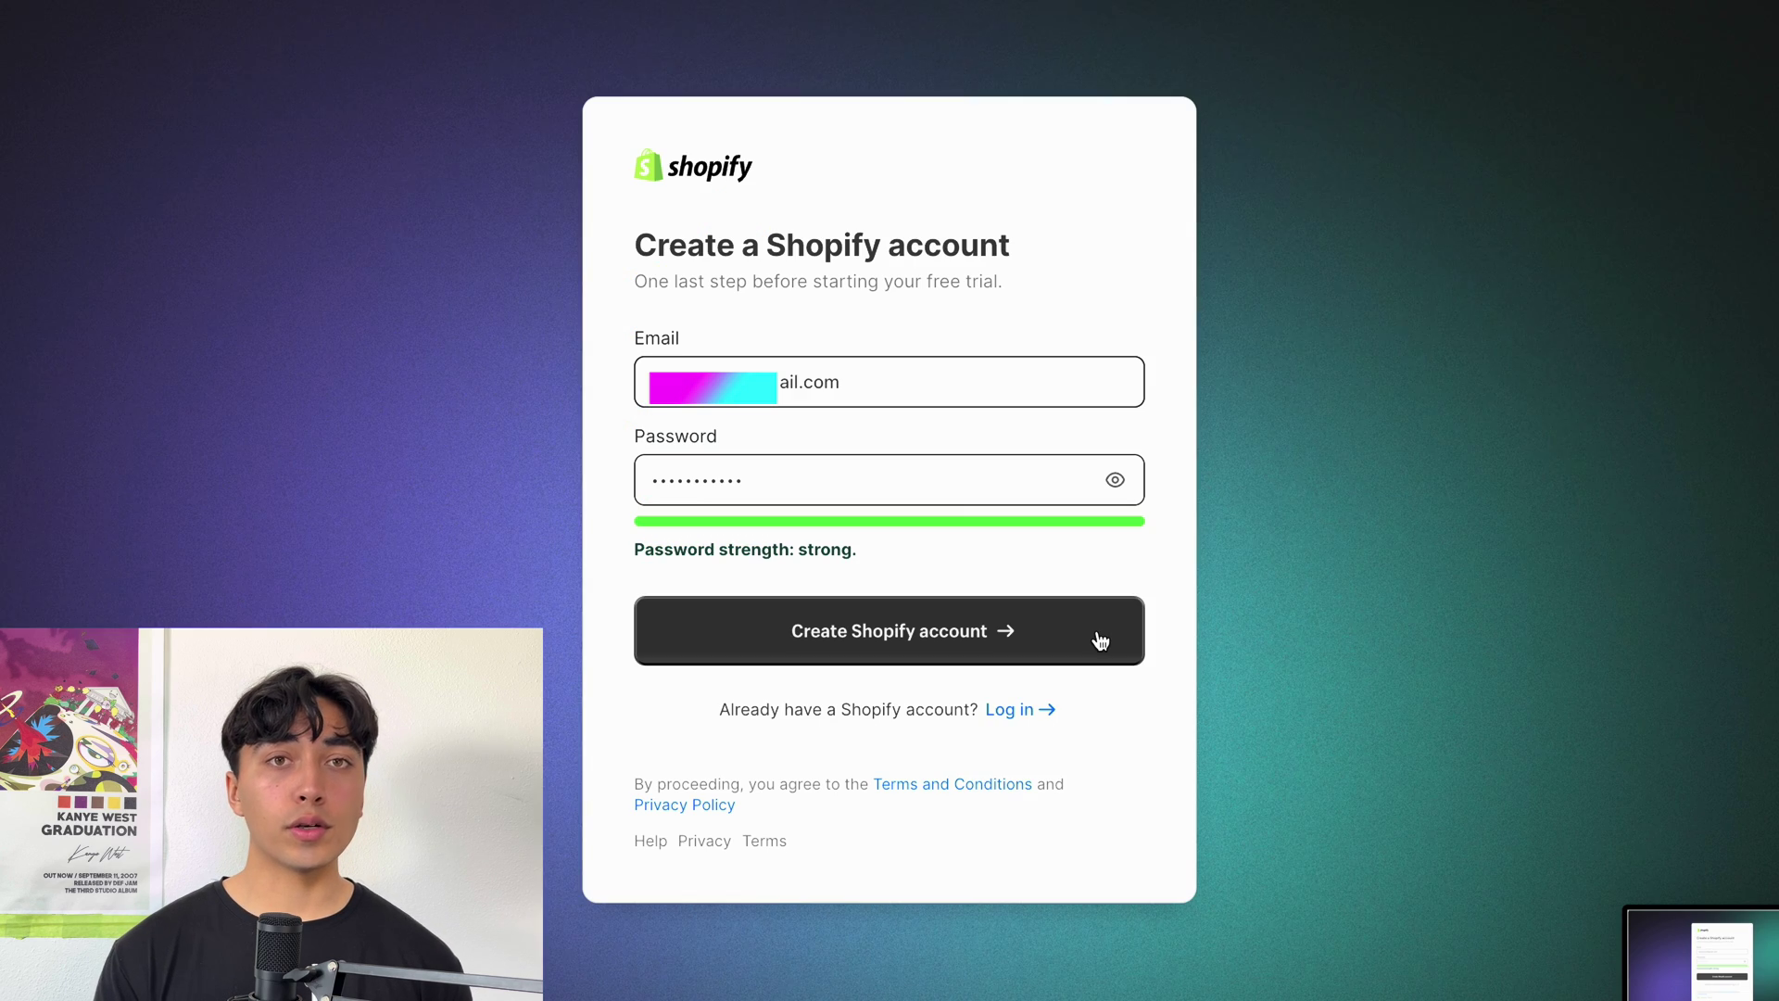
Submit the new Shopify account and reach the Online Store Themes page, which has no theme yet
{"action": "left_click", "coordinate": [1097, 634]}
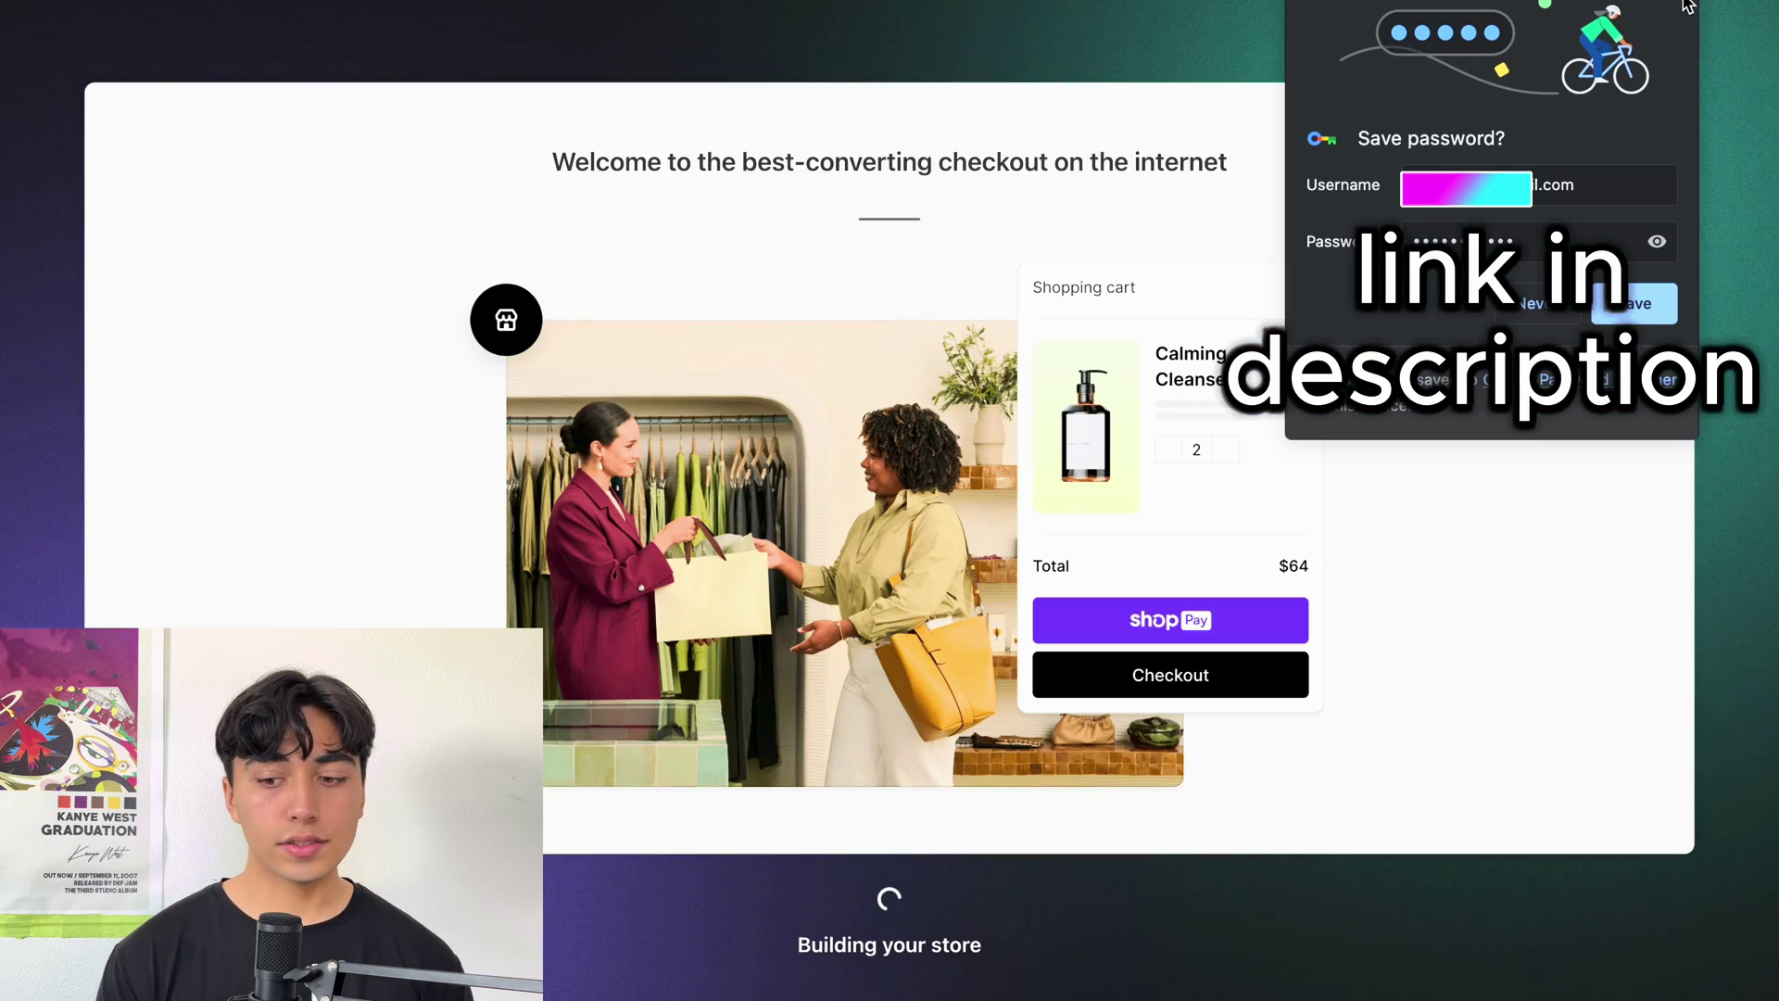
{"action": "left_click", "coordinate": [1683, 3]}
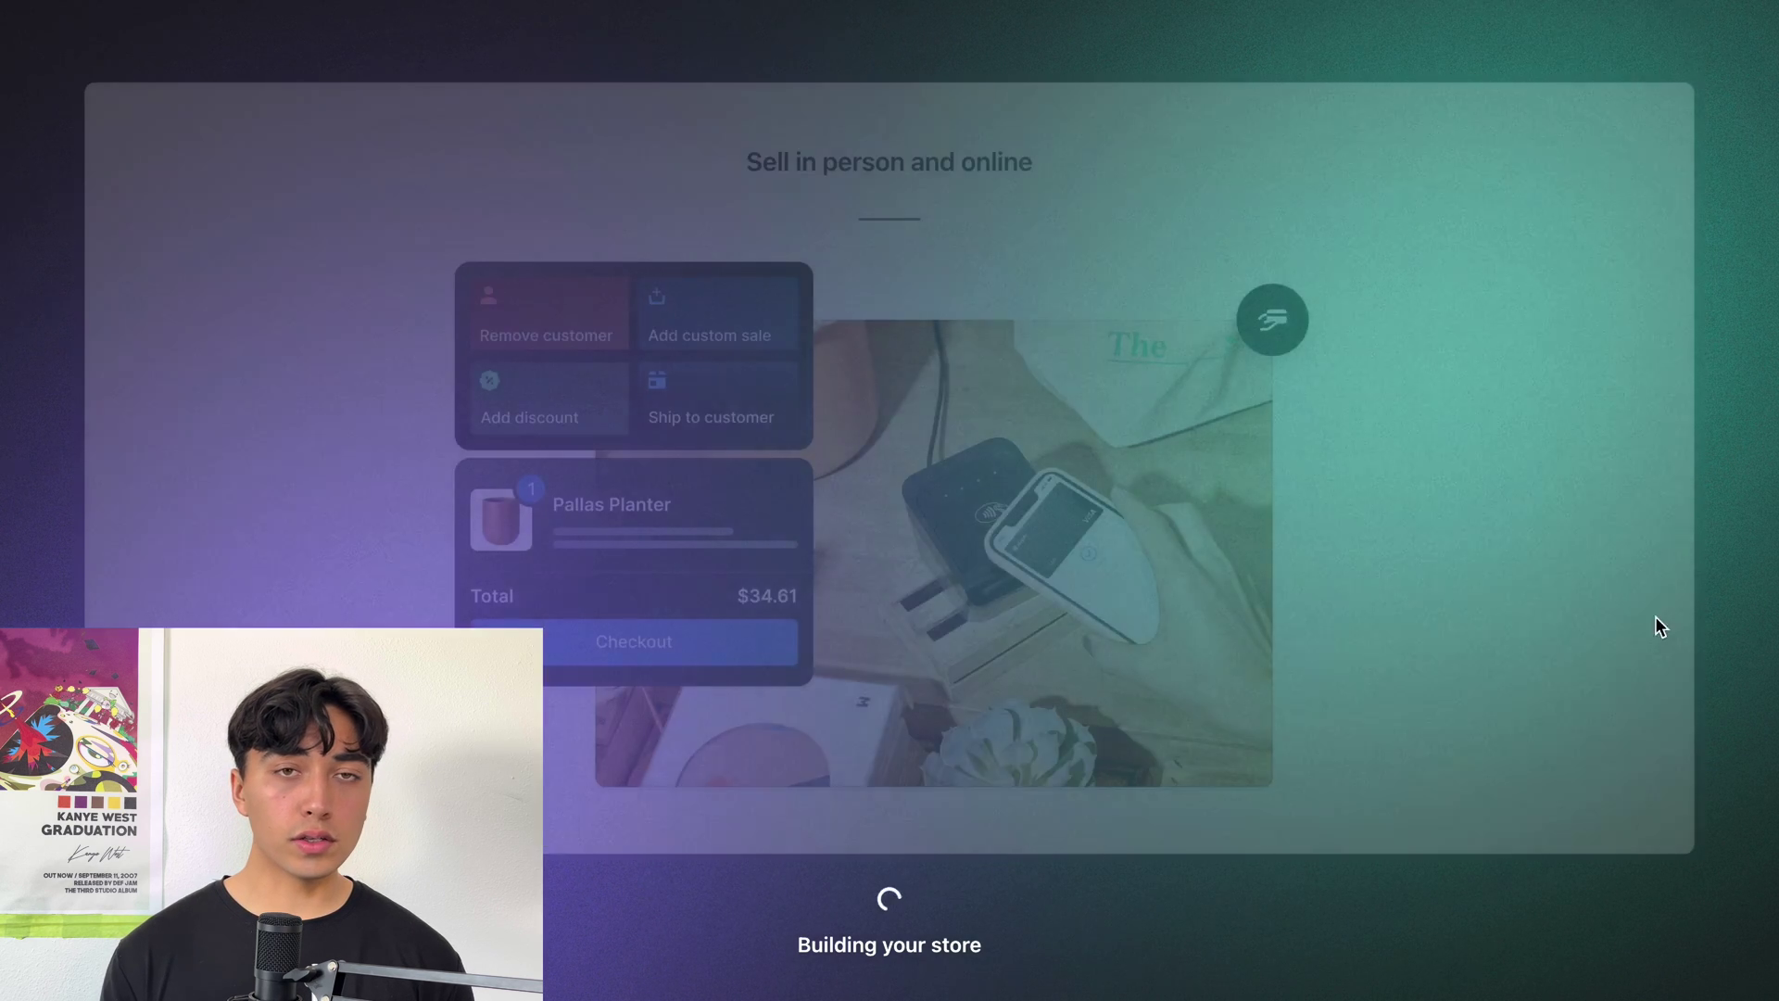
{"action": "left_click", "coordinate": [91, 426]}
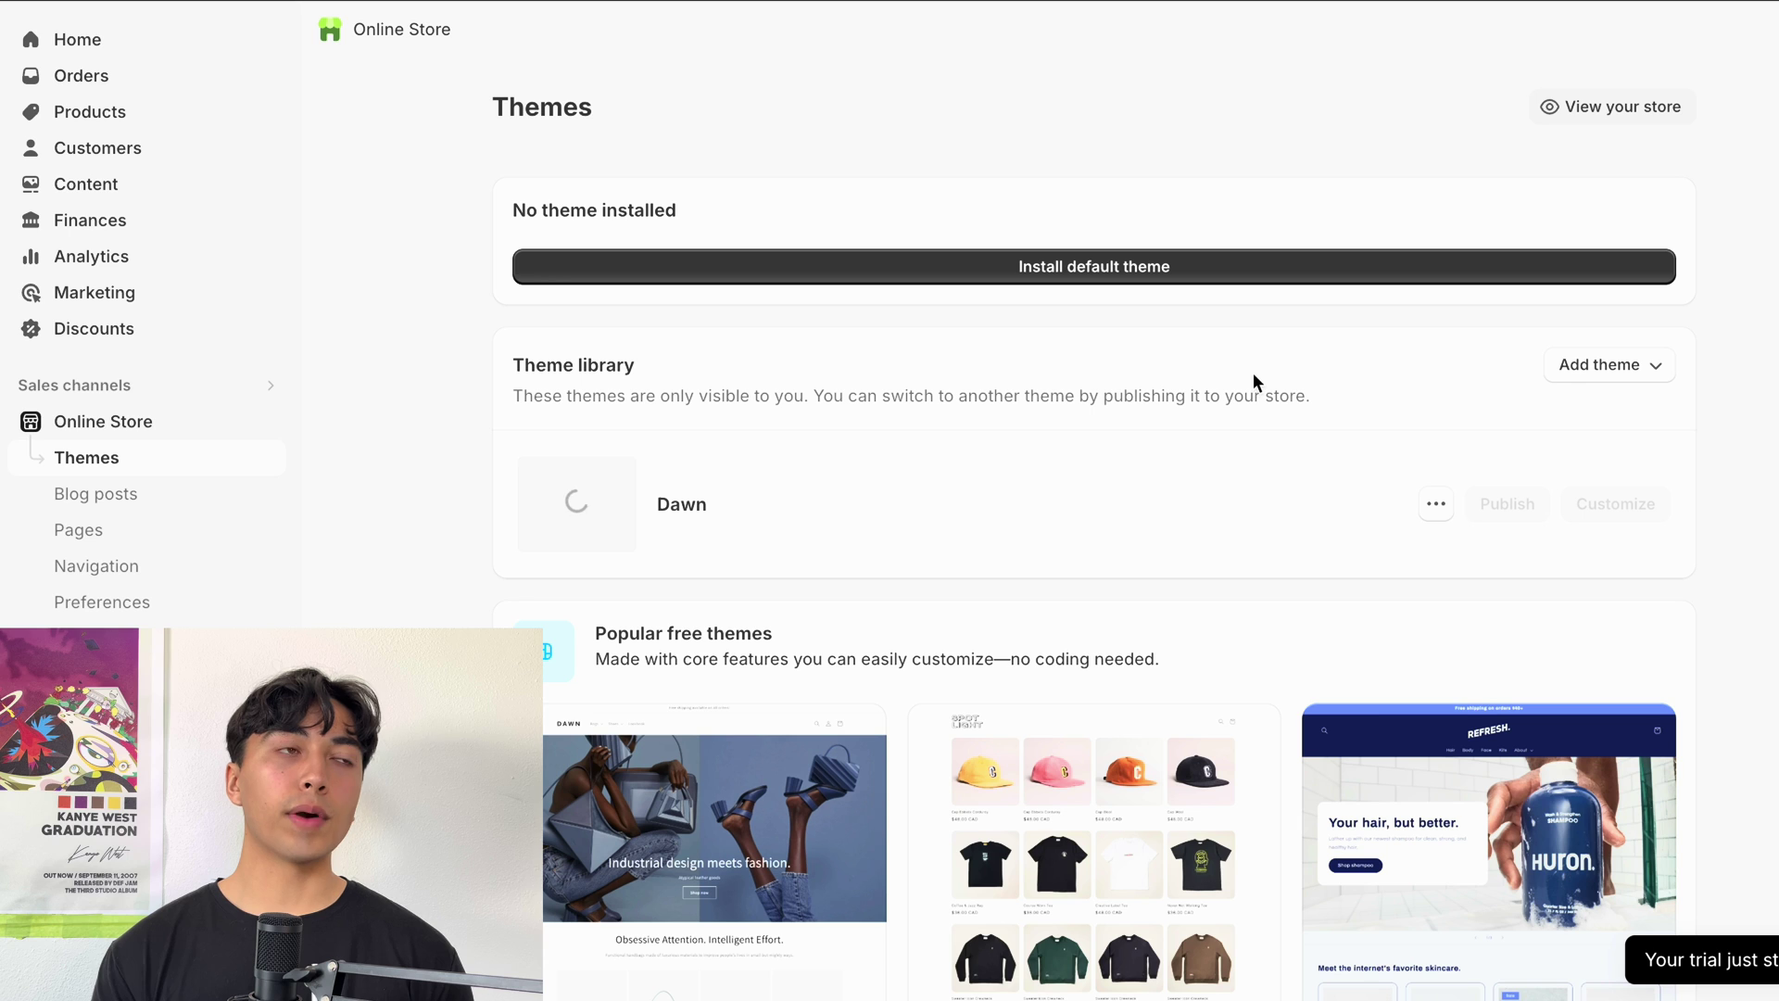
{"action": "scroll", "coordinate": [1267, 508], "scroll_direction": "down", "scroll_amount": 1}
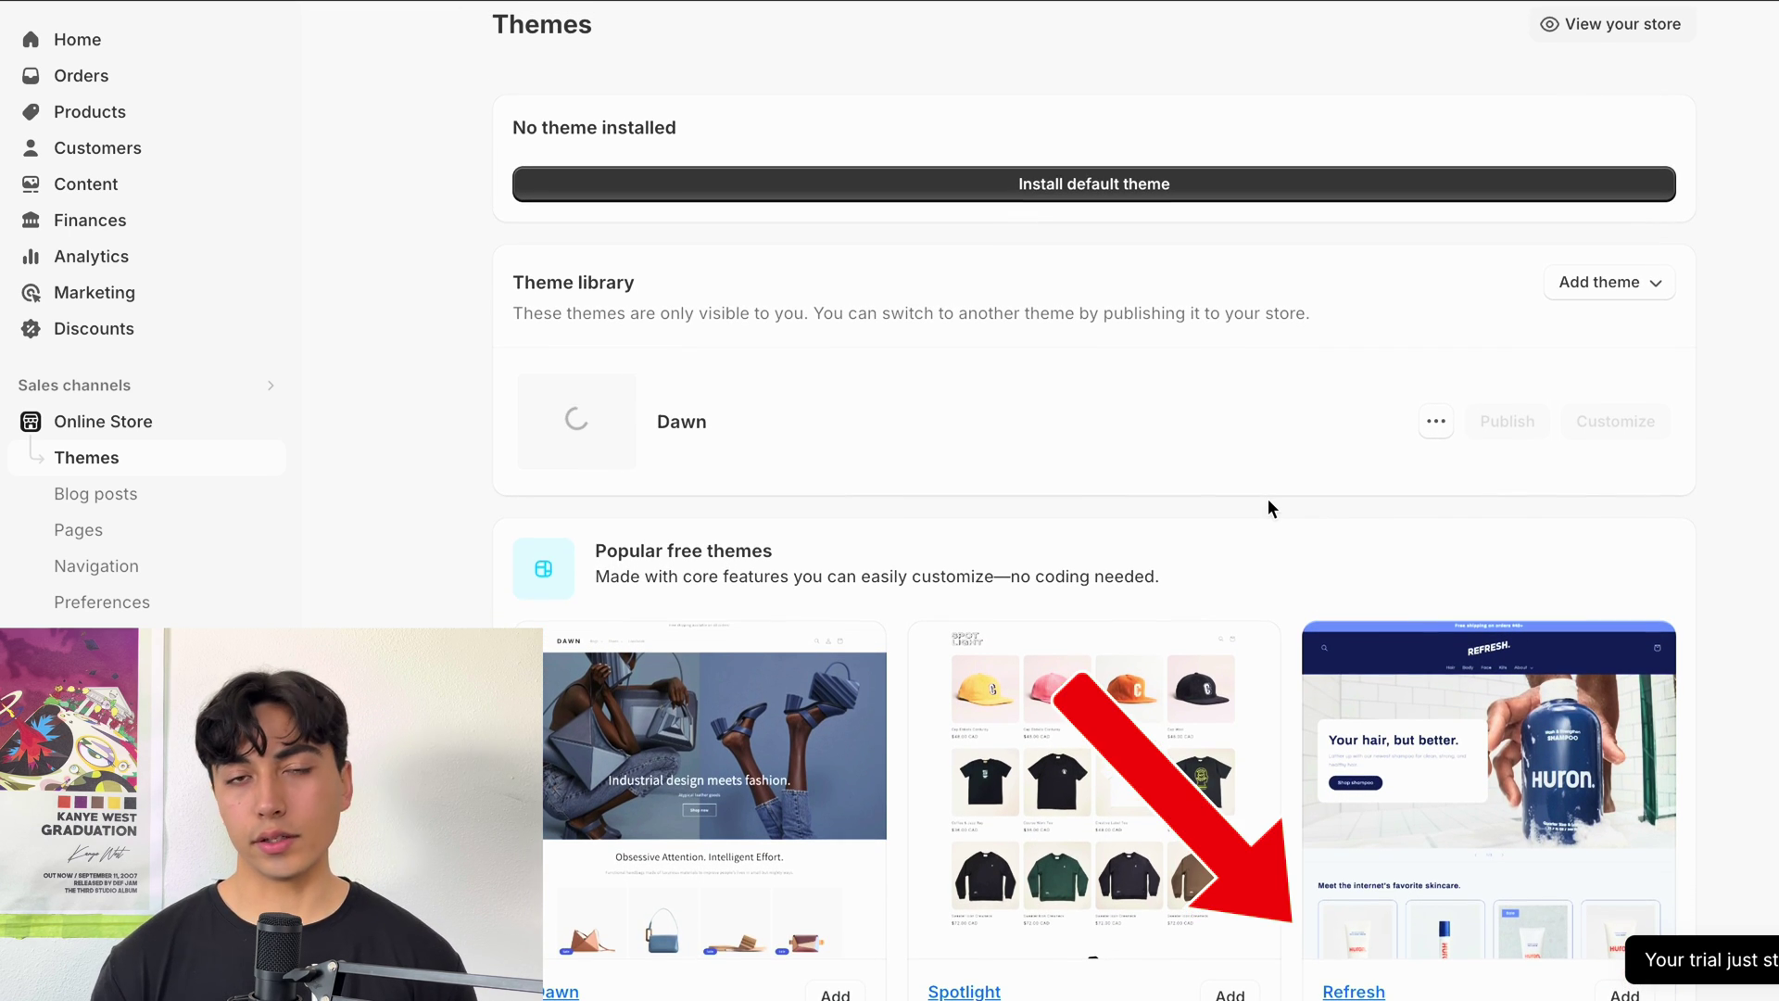
{"action": "scroll", "coordinate": [1269, 500], "scroll_direction": "up", "scroll_amount": 1}
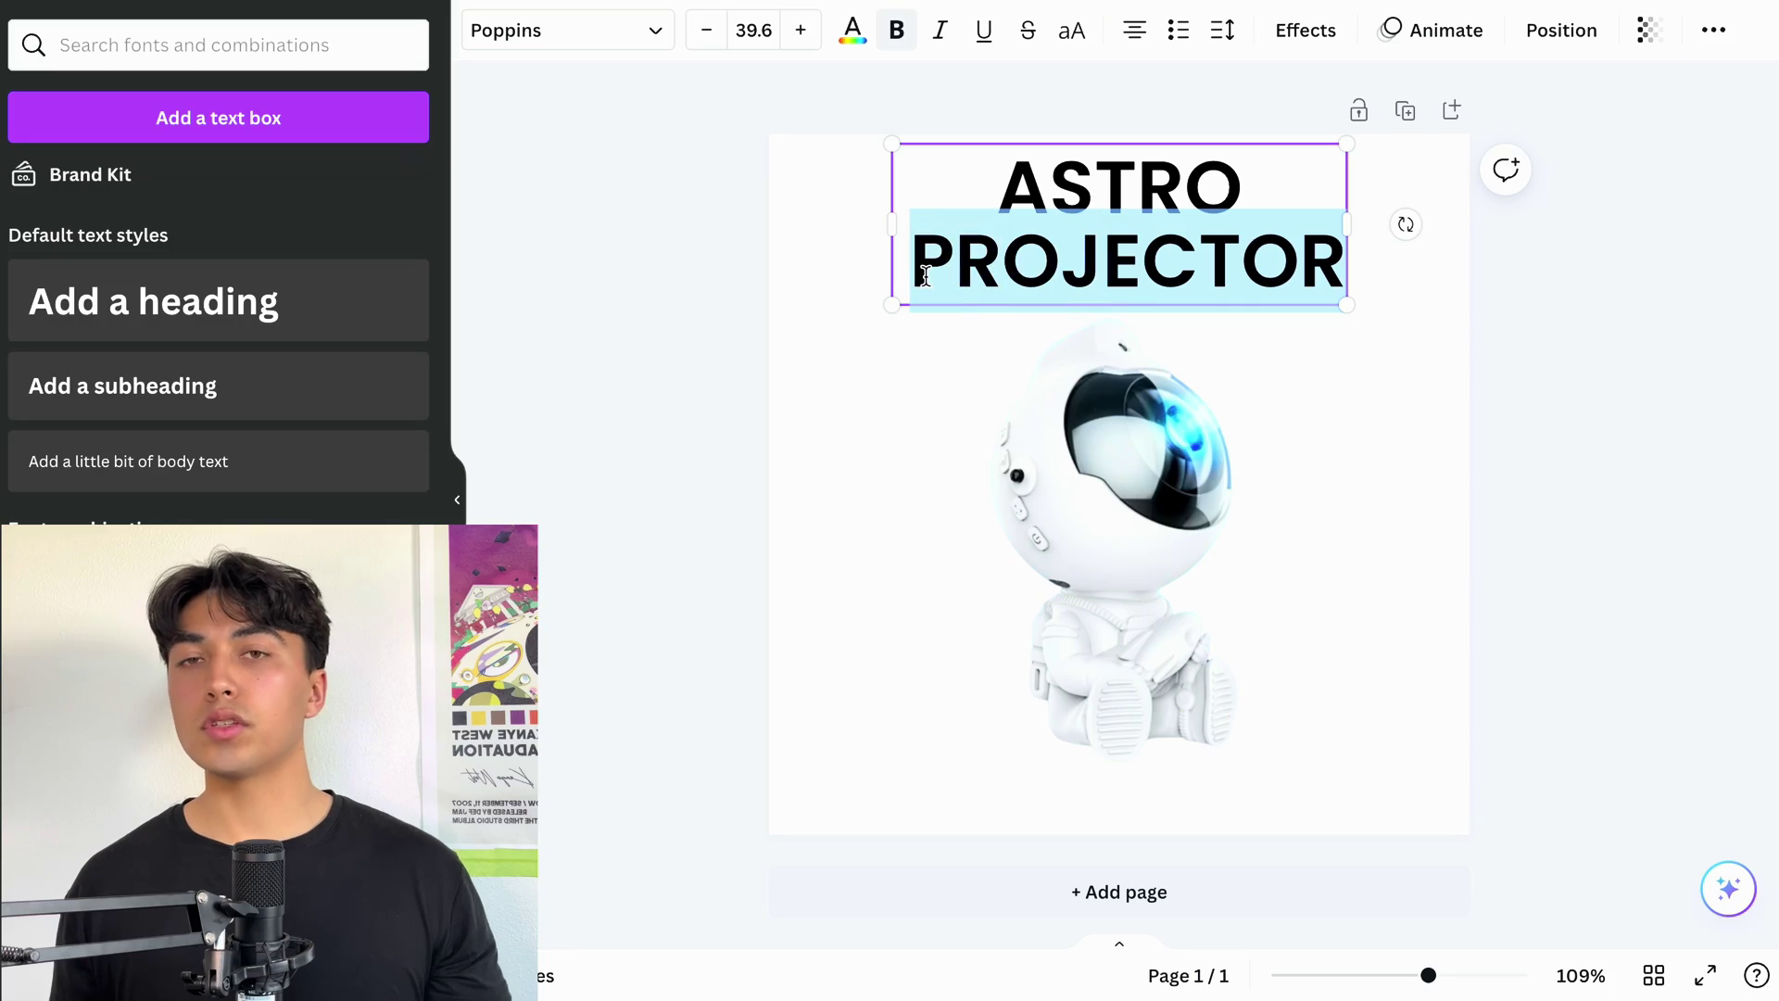
Change the heading text to ASTRONAUT and set its font size to 35
{"action": "key", "text": "BackSpace"}
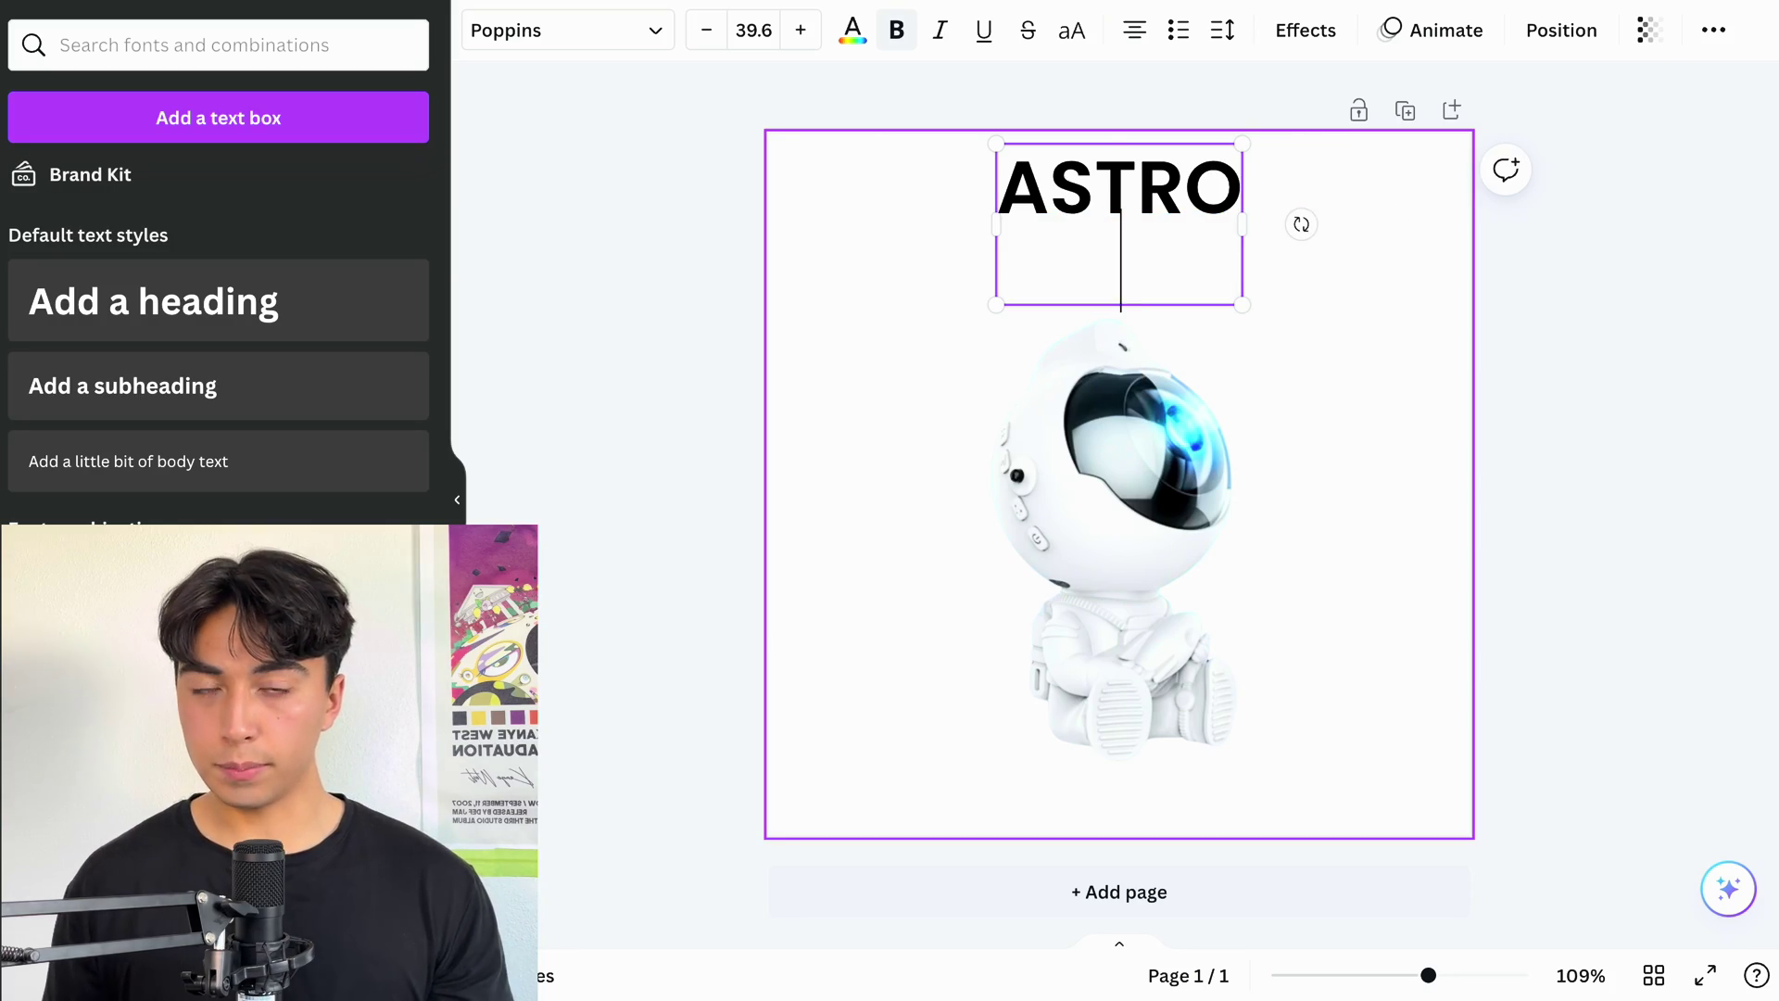
{"action": "key", "text": "BackSpace"}
{"action": "key", "text": "BackSpace"}
{"action": "type", "text": "ONAUT"}
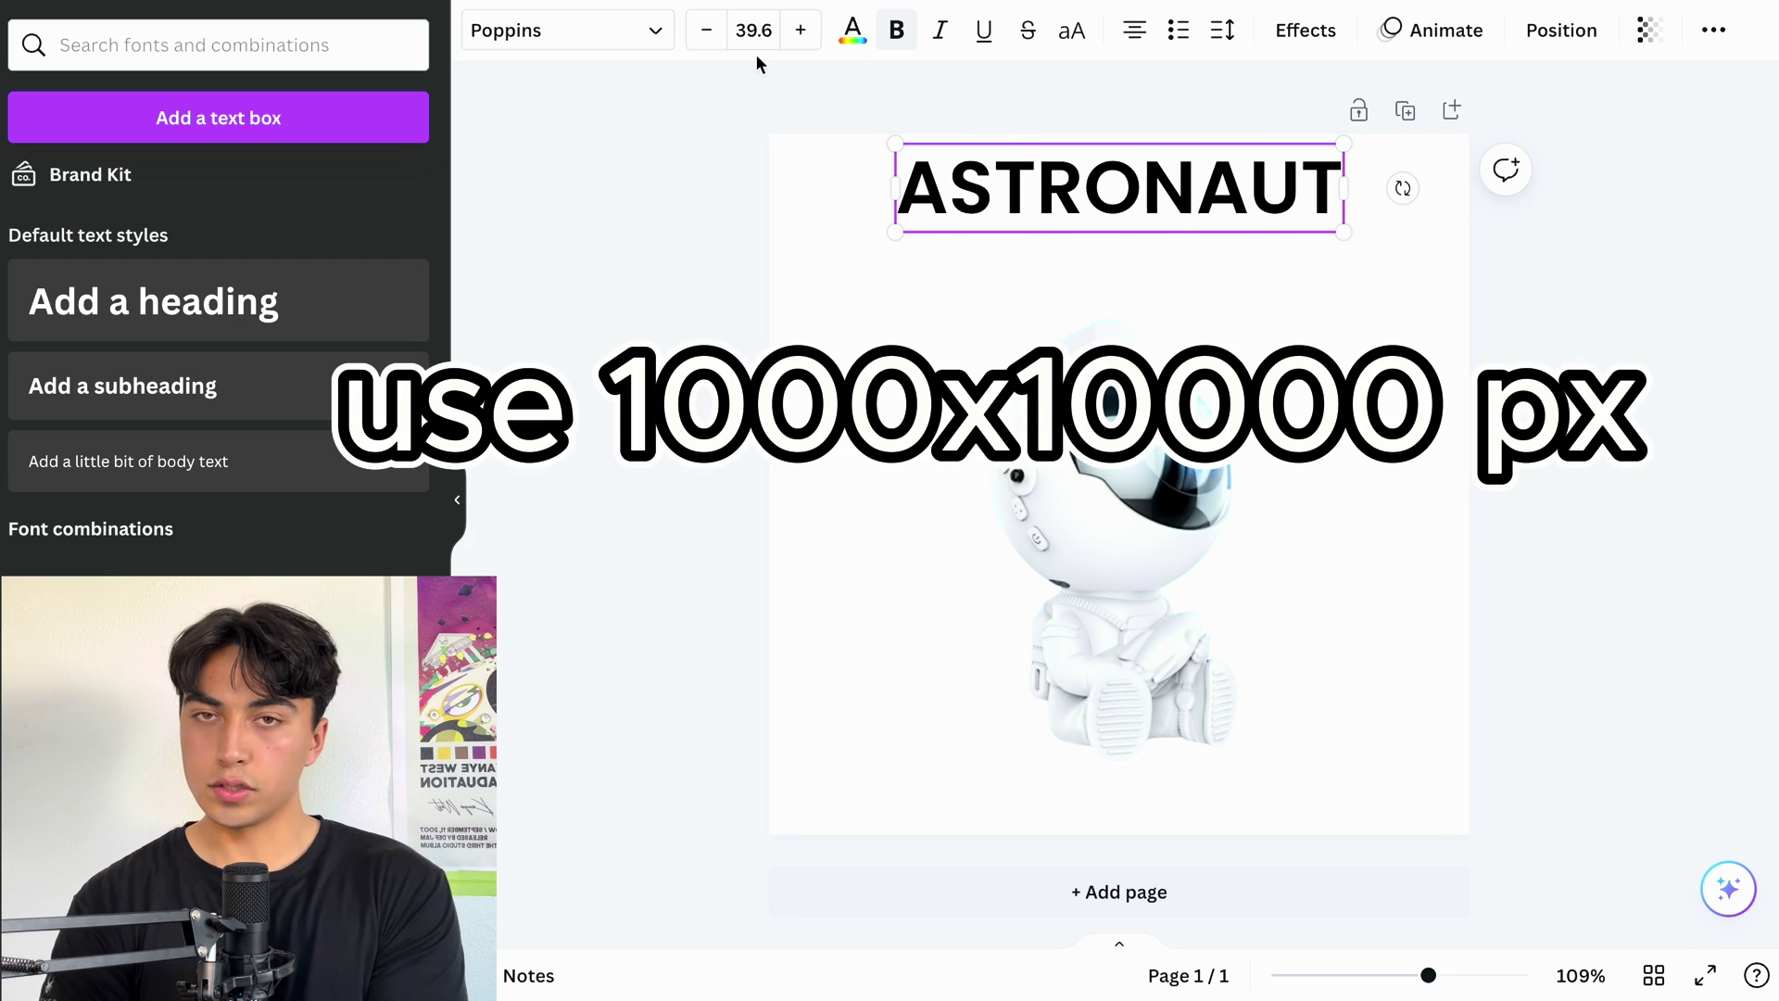
{"action": "left_click", "coordinate": [719, 32]}
{"action": "left_click", "coordinate": [719, 31]}
{"action": "left_click", "coordinate": [719, 32]}
{"action": "left_click", "coordinate": [722, 37]}
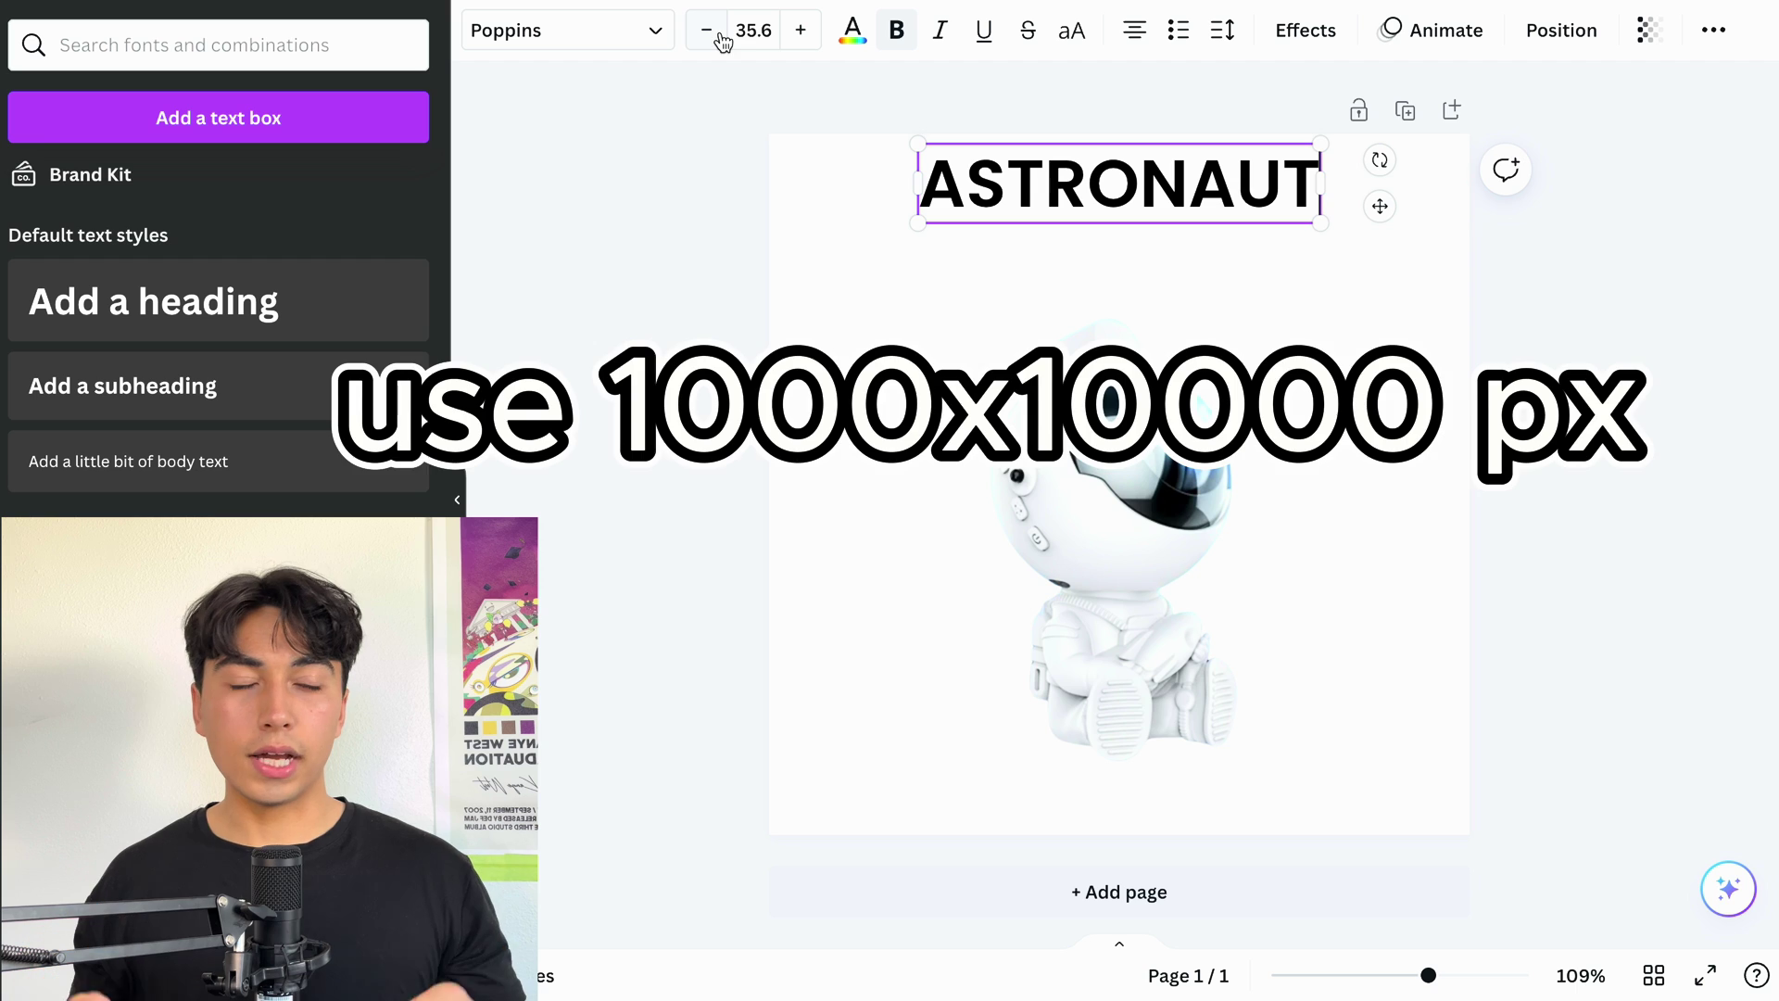
{"action": "left_click", "coordinate": [755, 37]}
{"action": "type", "text": "35"}
{"action": "key", "text": "Return"}
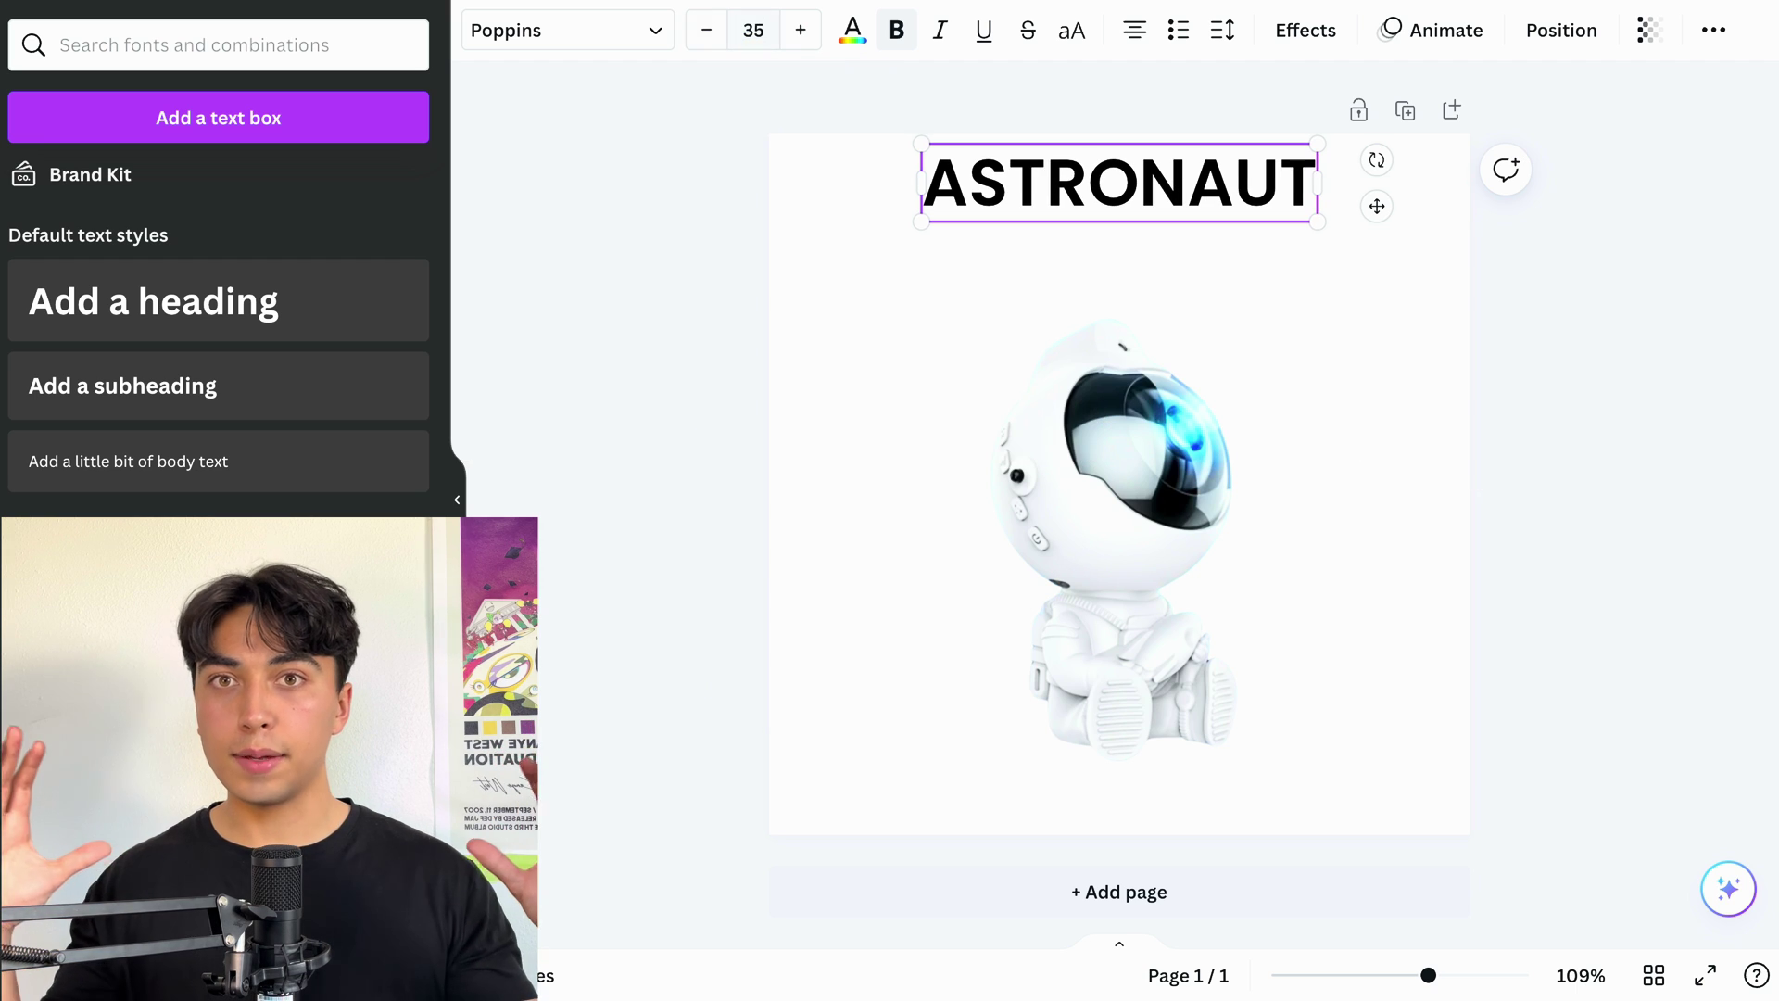
Centre the ASTRONAUT heading horizontally on the page and duplicate it
{"action": "left_click", "coordinate": [1037, 371]}
{"action": "left_click", "coordinate": [1142, 178]}
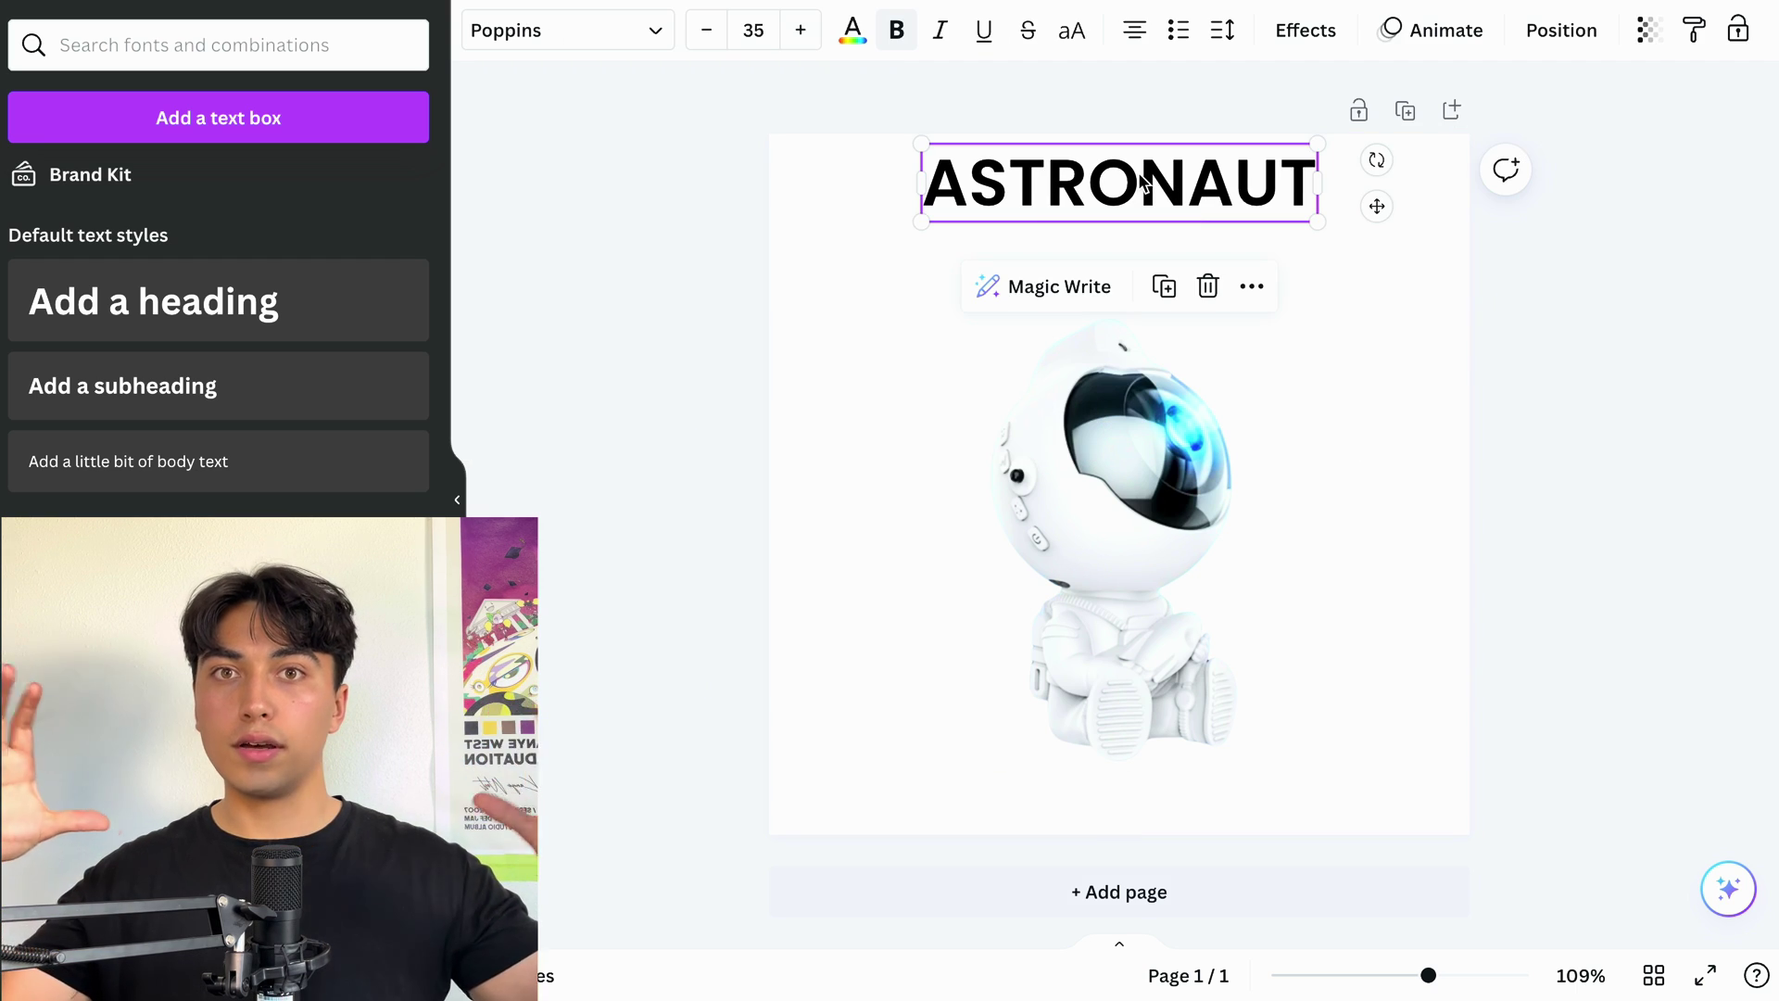
{"action": "left_click_drag", "start_coordinate": [1147, 176], "coordinate": [1144, 253]}
{"action": "left_click", "coordinate": [1163, 288]}
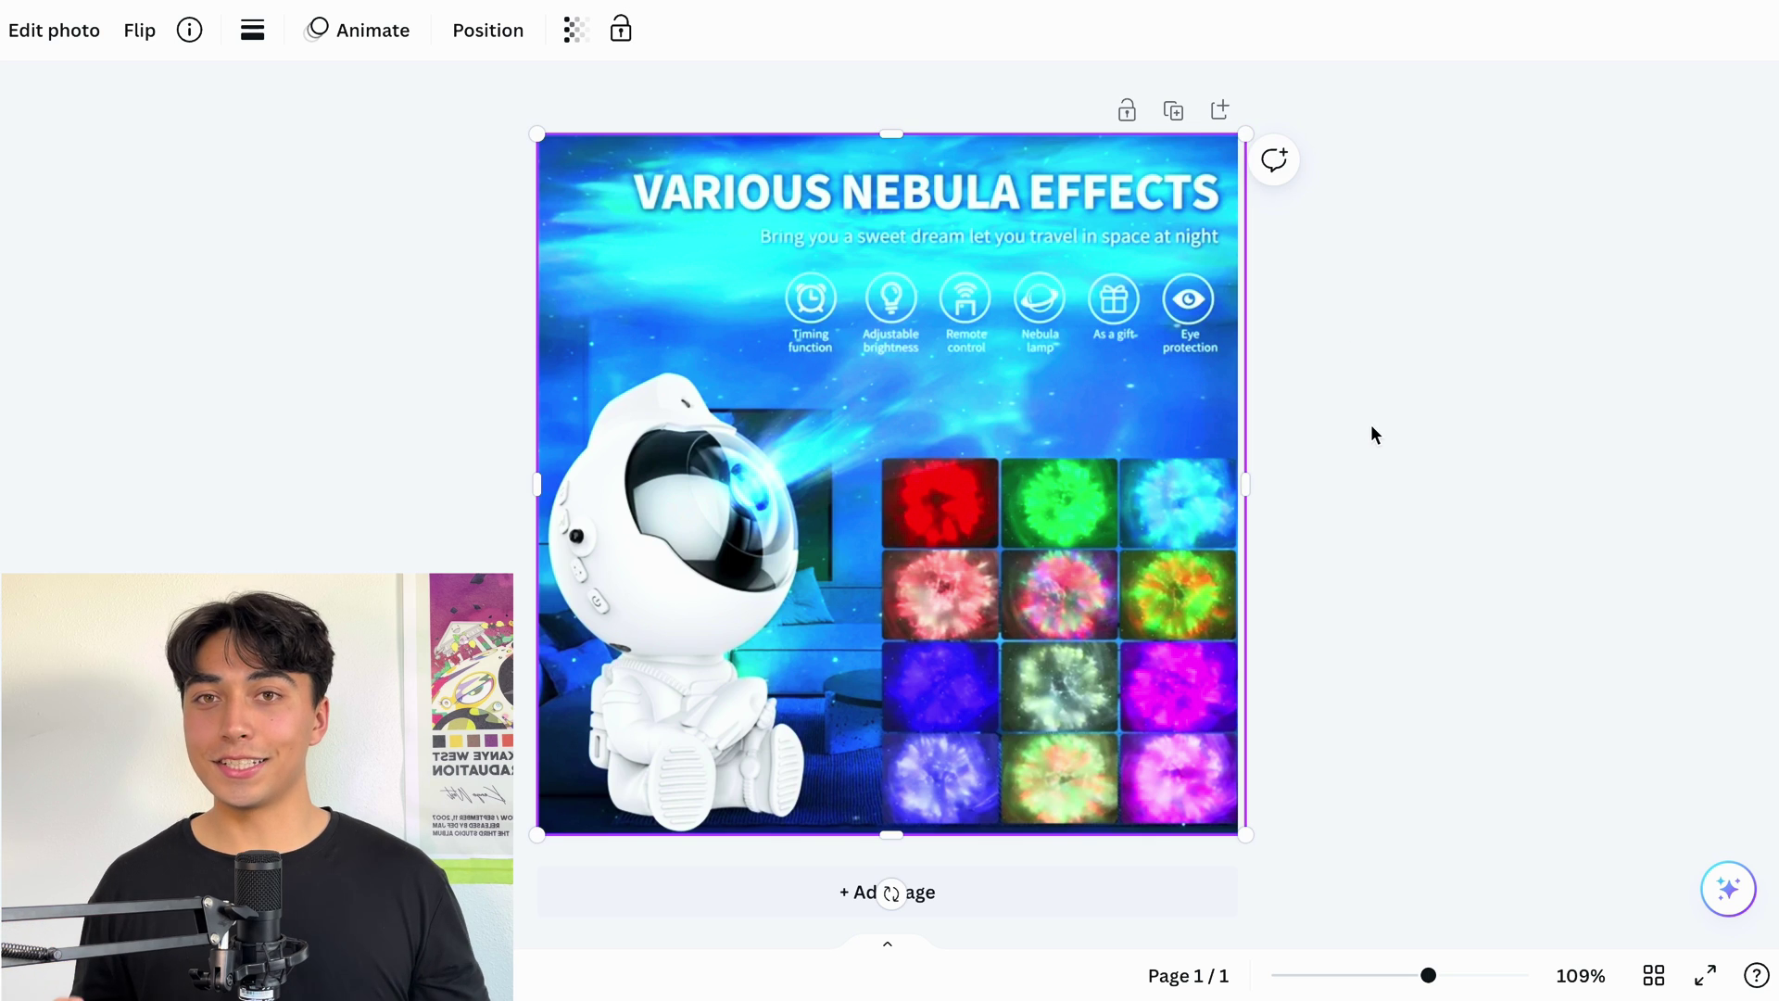
{"action": "left_click", "coordinate": [1374, 434]}
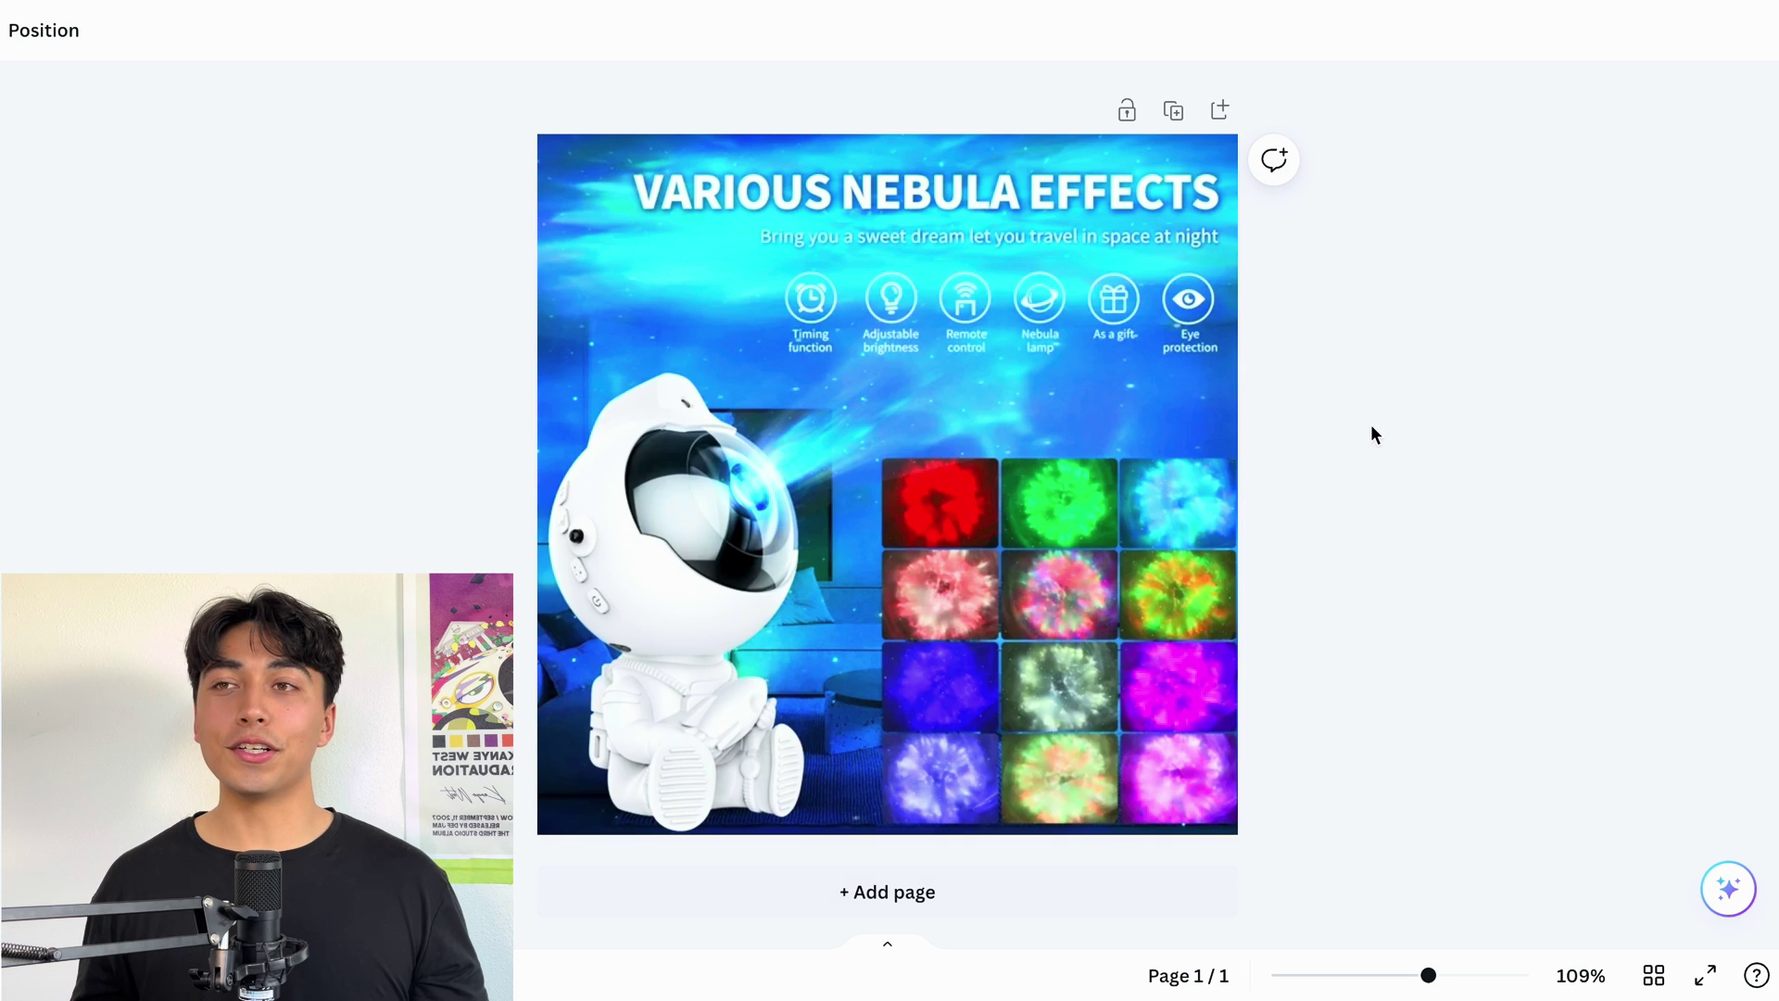
Remove the nebula photo's background with BG Remover and crop its right and top edges to the astronaut
{"action": "left_click", "coordinate": [806, 383]}
{"action": "left_click", "coordinate": [92, 43]}
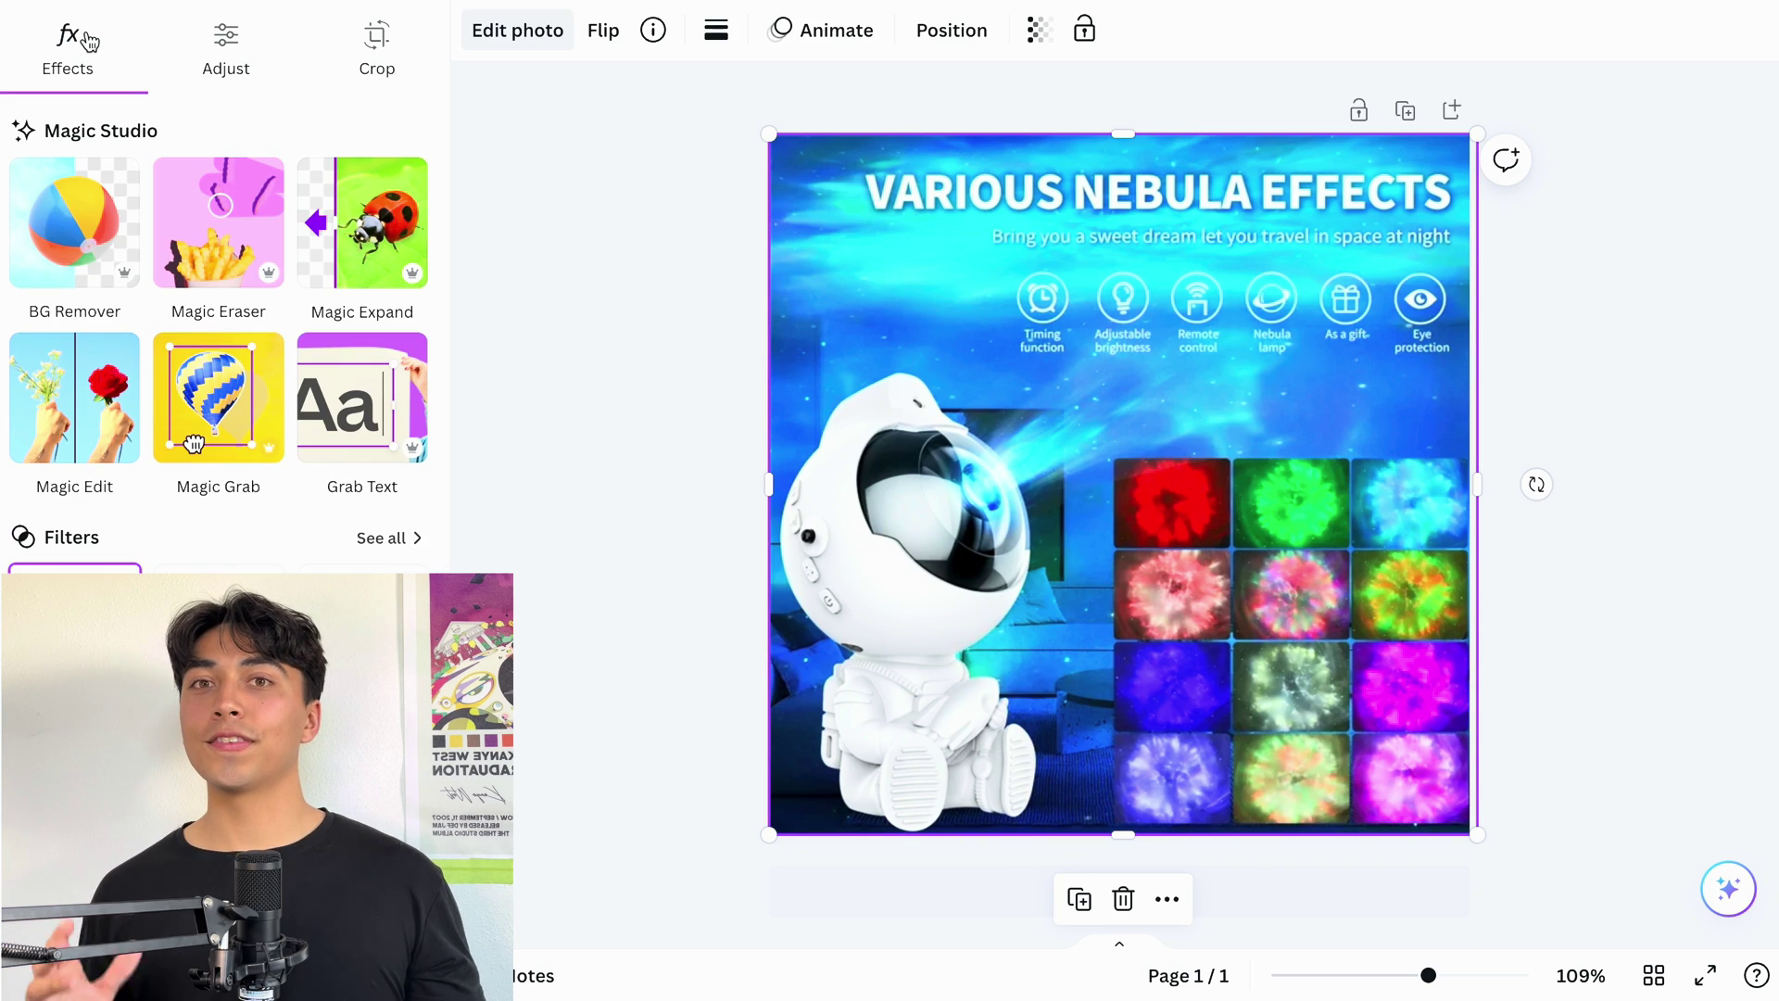
{"action": "left_click", "coordinate": [69, 255]}
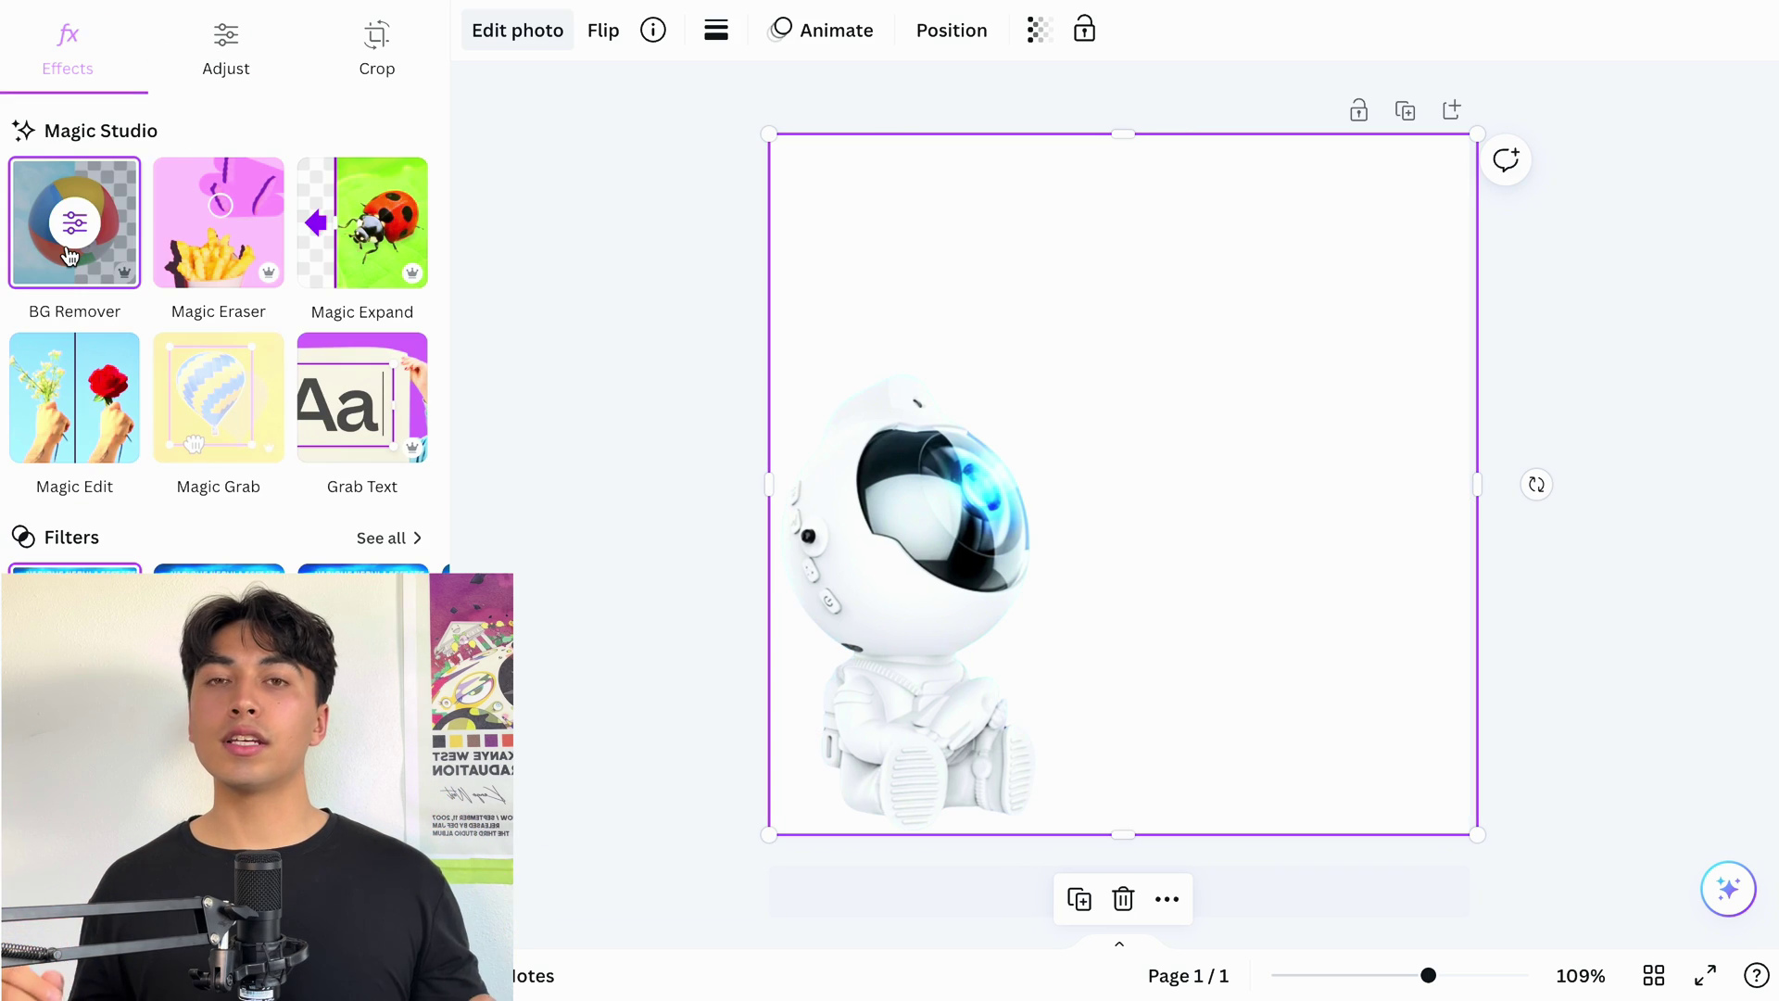
{"action": "left_click", "coordinate": [613, 538]}
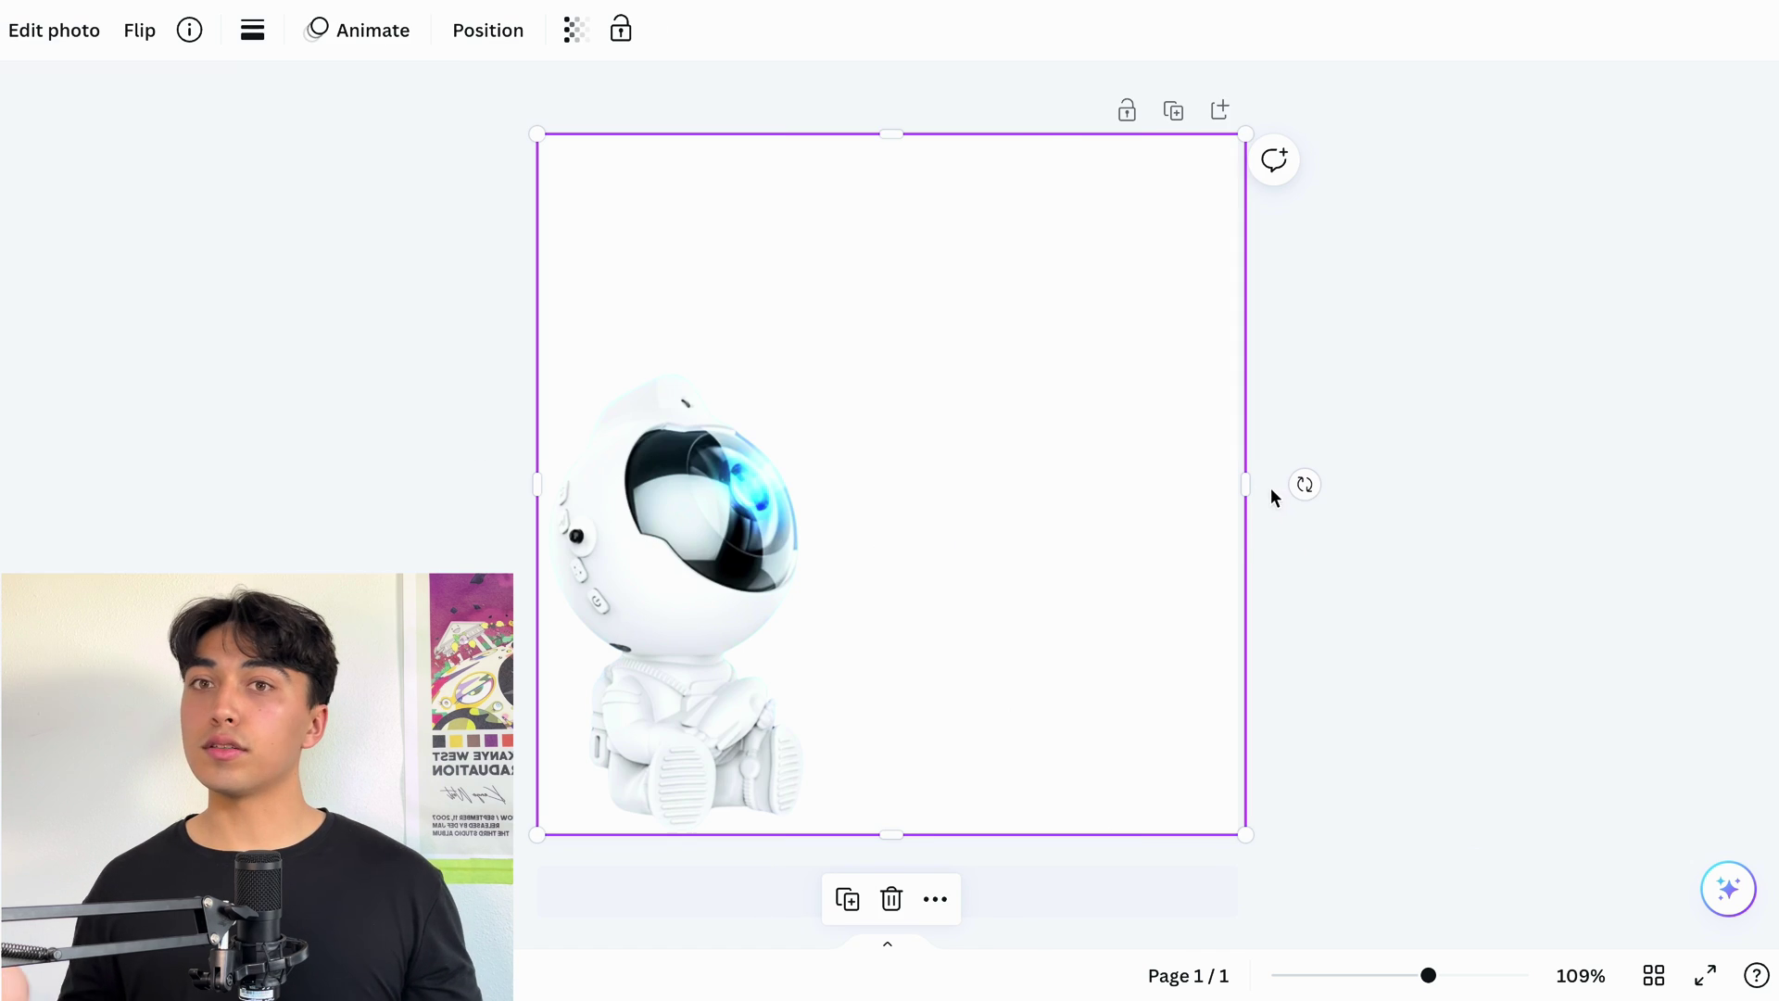
{"action": "left_click_drag", "start_coordinate": [1246, 484], "coordinate": [830, 473]}
{"action": "left_click_drag", "start_coordinate": [676, 132], "coordinate": [697, 331]}
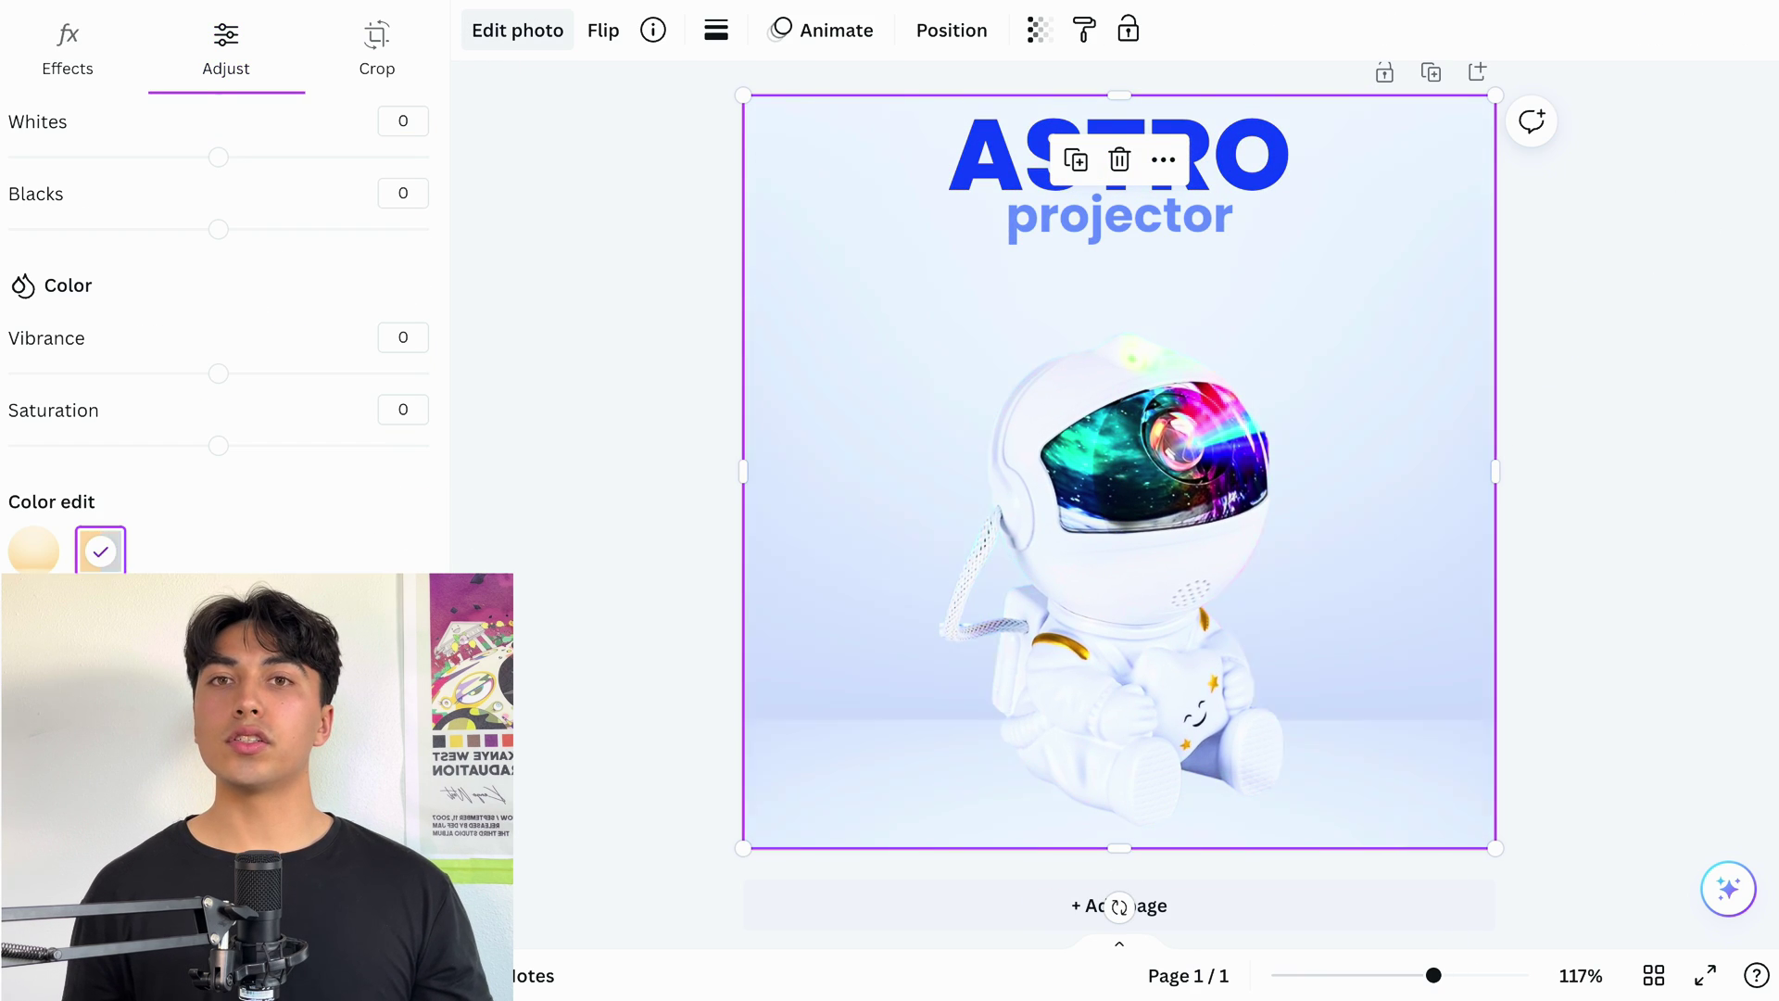
Shrink the astronaut photo from its corner
{"action": "left_click_drag", "start_coordinate": [1494, 95], "coordinate": [1322, 302]}
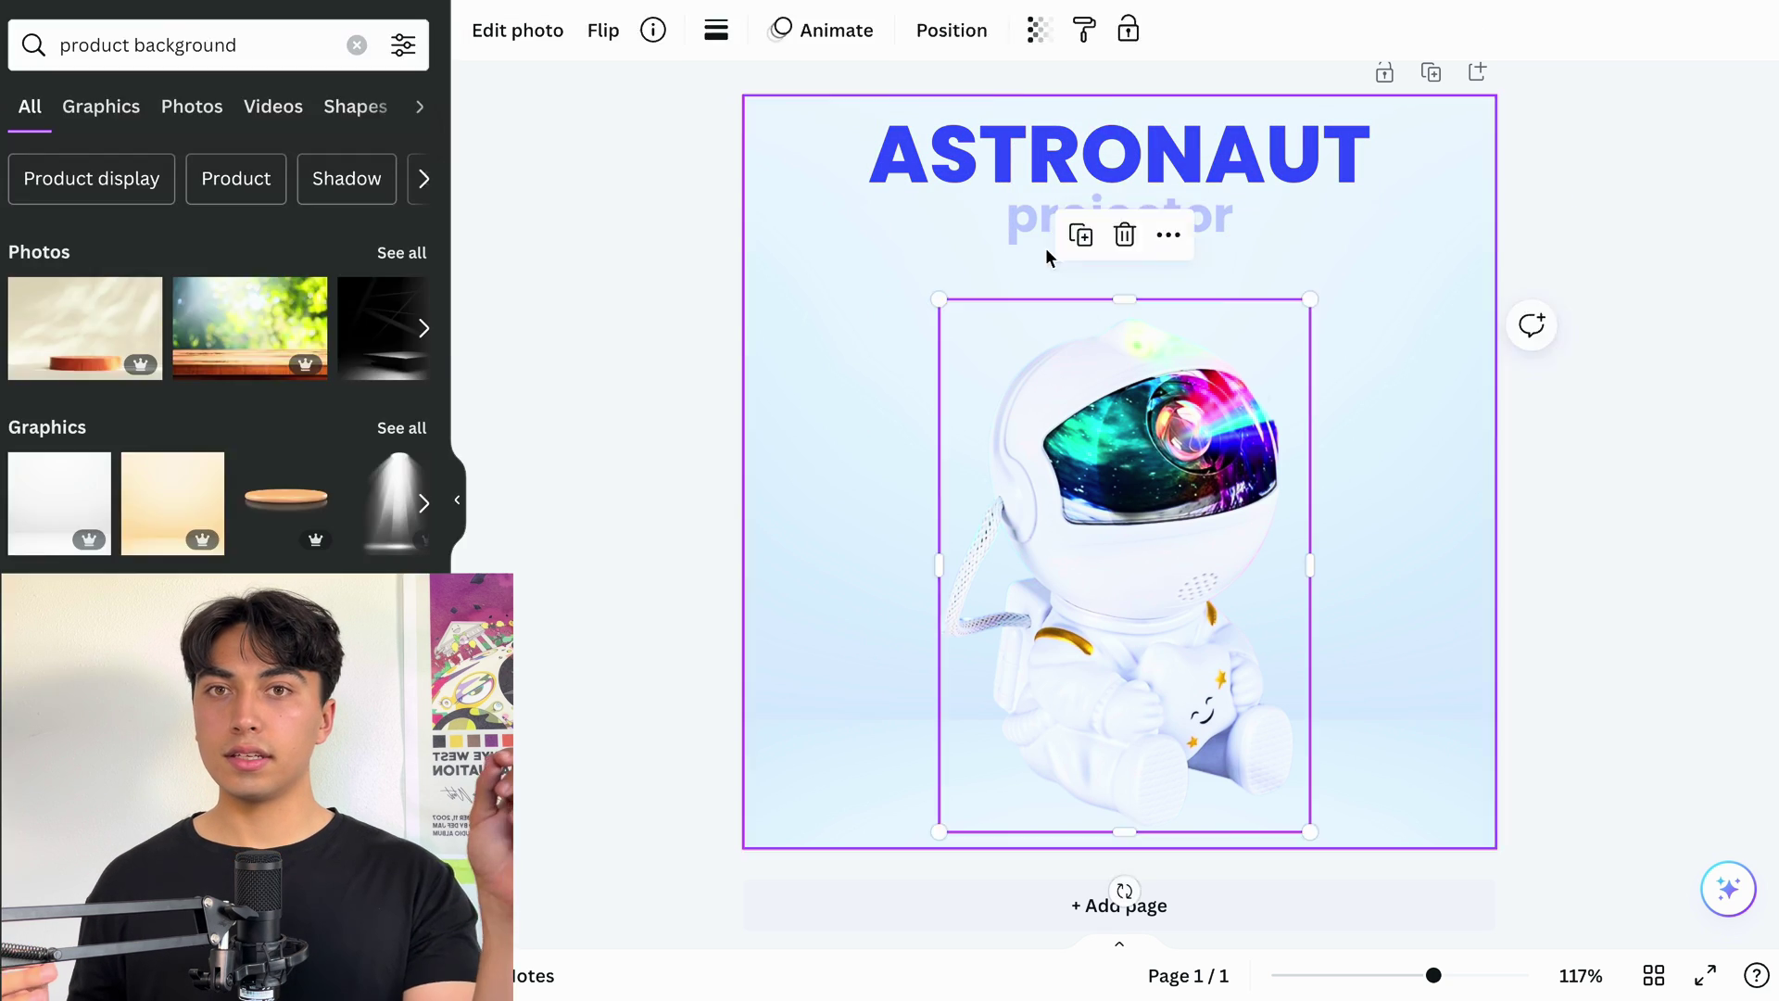
{"action": "left_click_drag", "start_coordinate": [1310, 297], "coordinate": [1288, 358]}
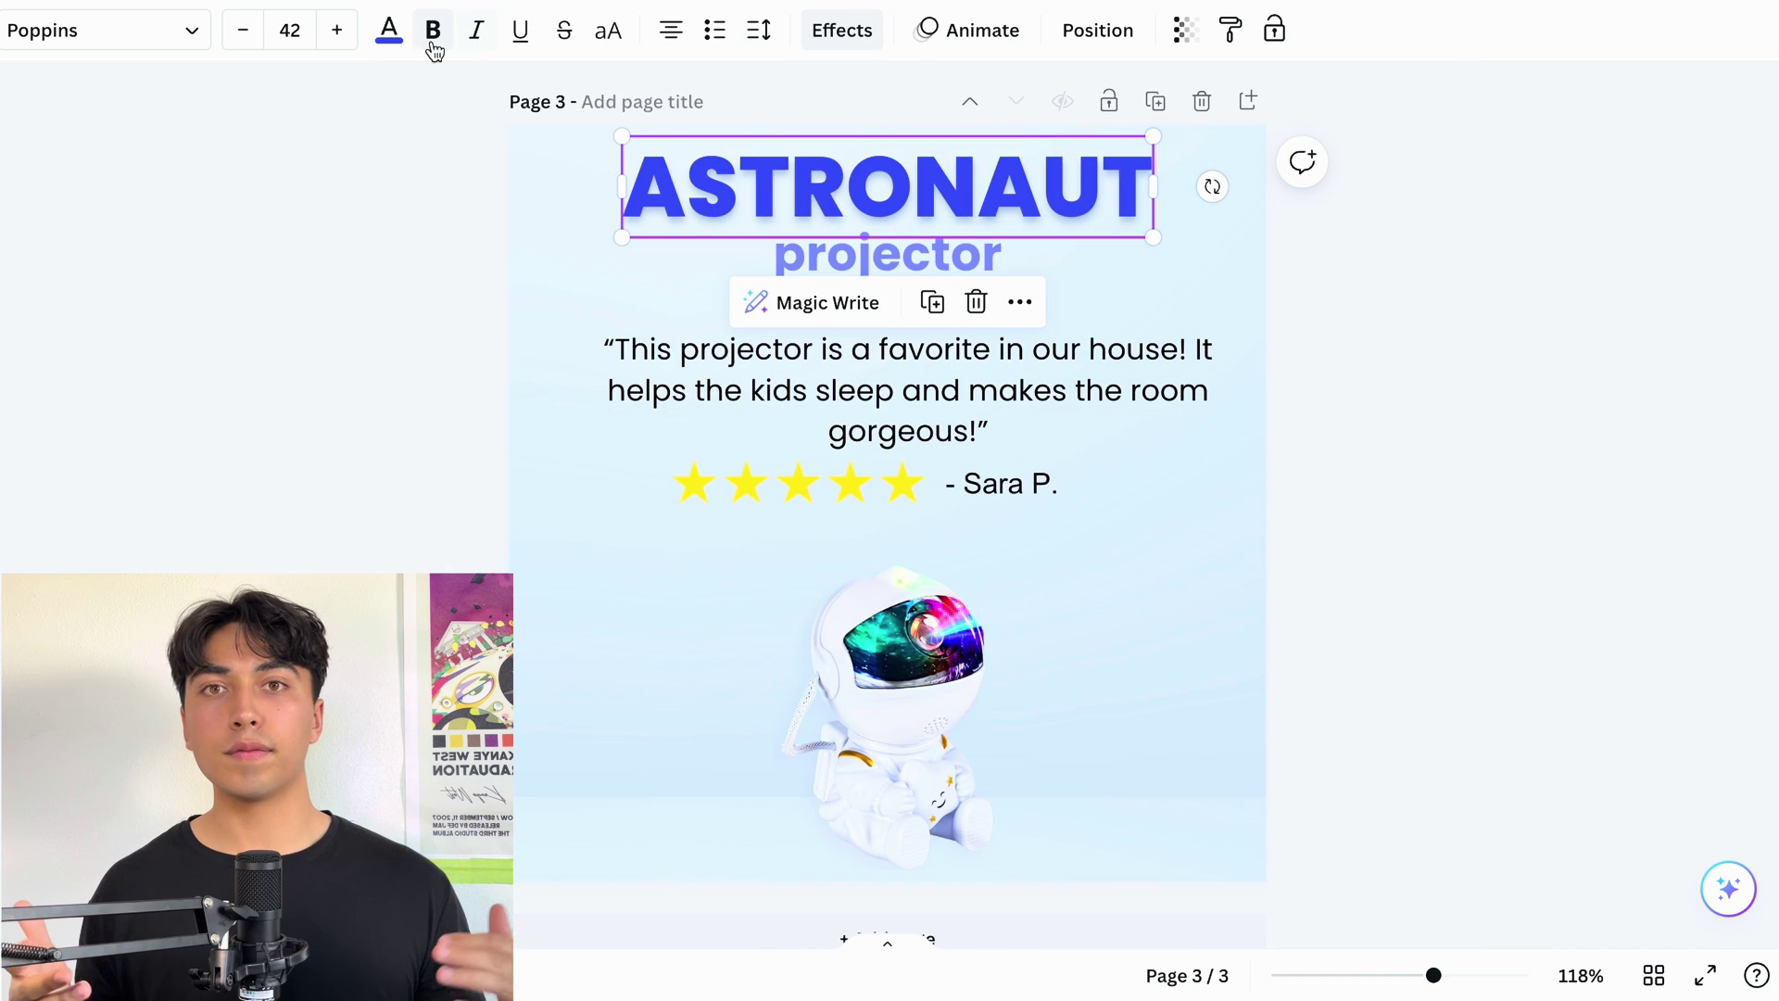
Enlarge the ASTRONAUT heading to 44 and the projector subtitle to 25, keeping both centred
{"action": "left_click", "coordinate": [336, 37]}
{"action": "left_click", "coordinate": [335, 37]}
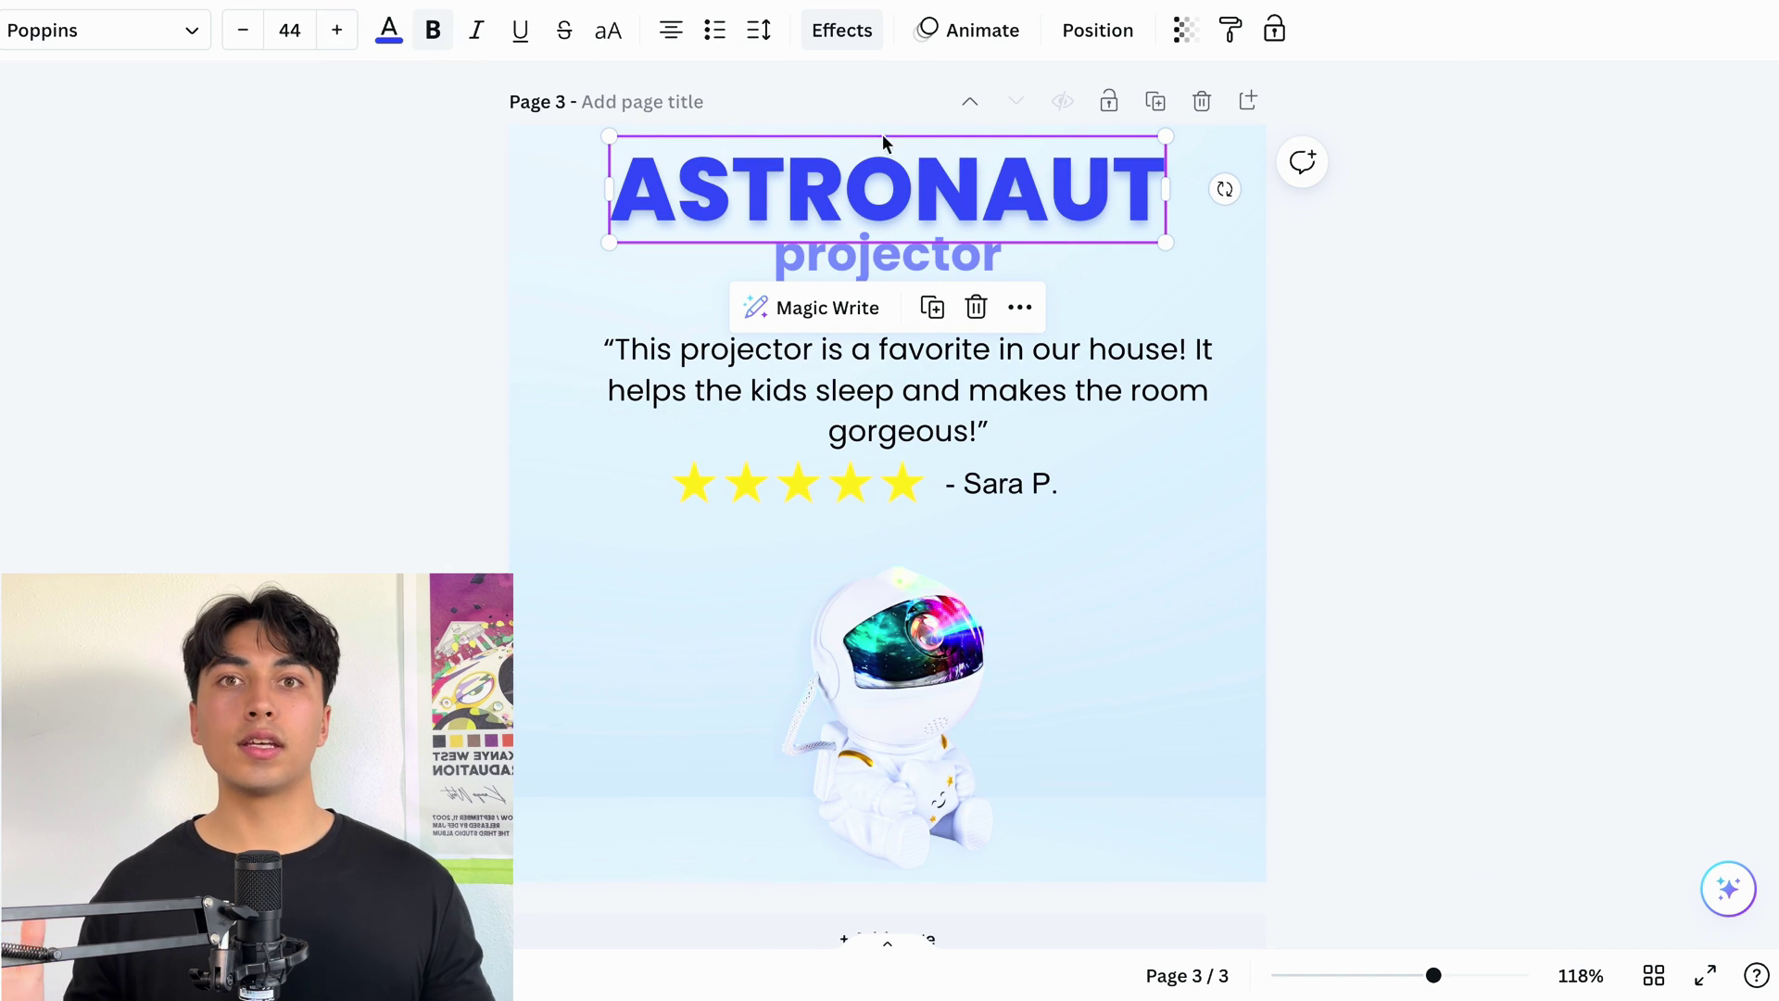
{"action": "left_click", "coordinate": [881, 248]}
{"action": "left_click", "coordinate": [337, 35]}
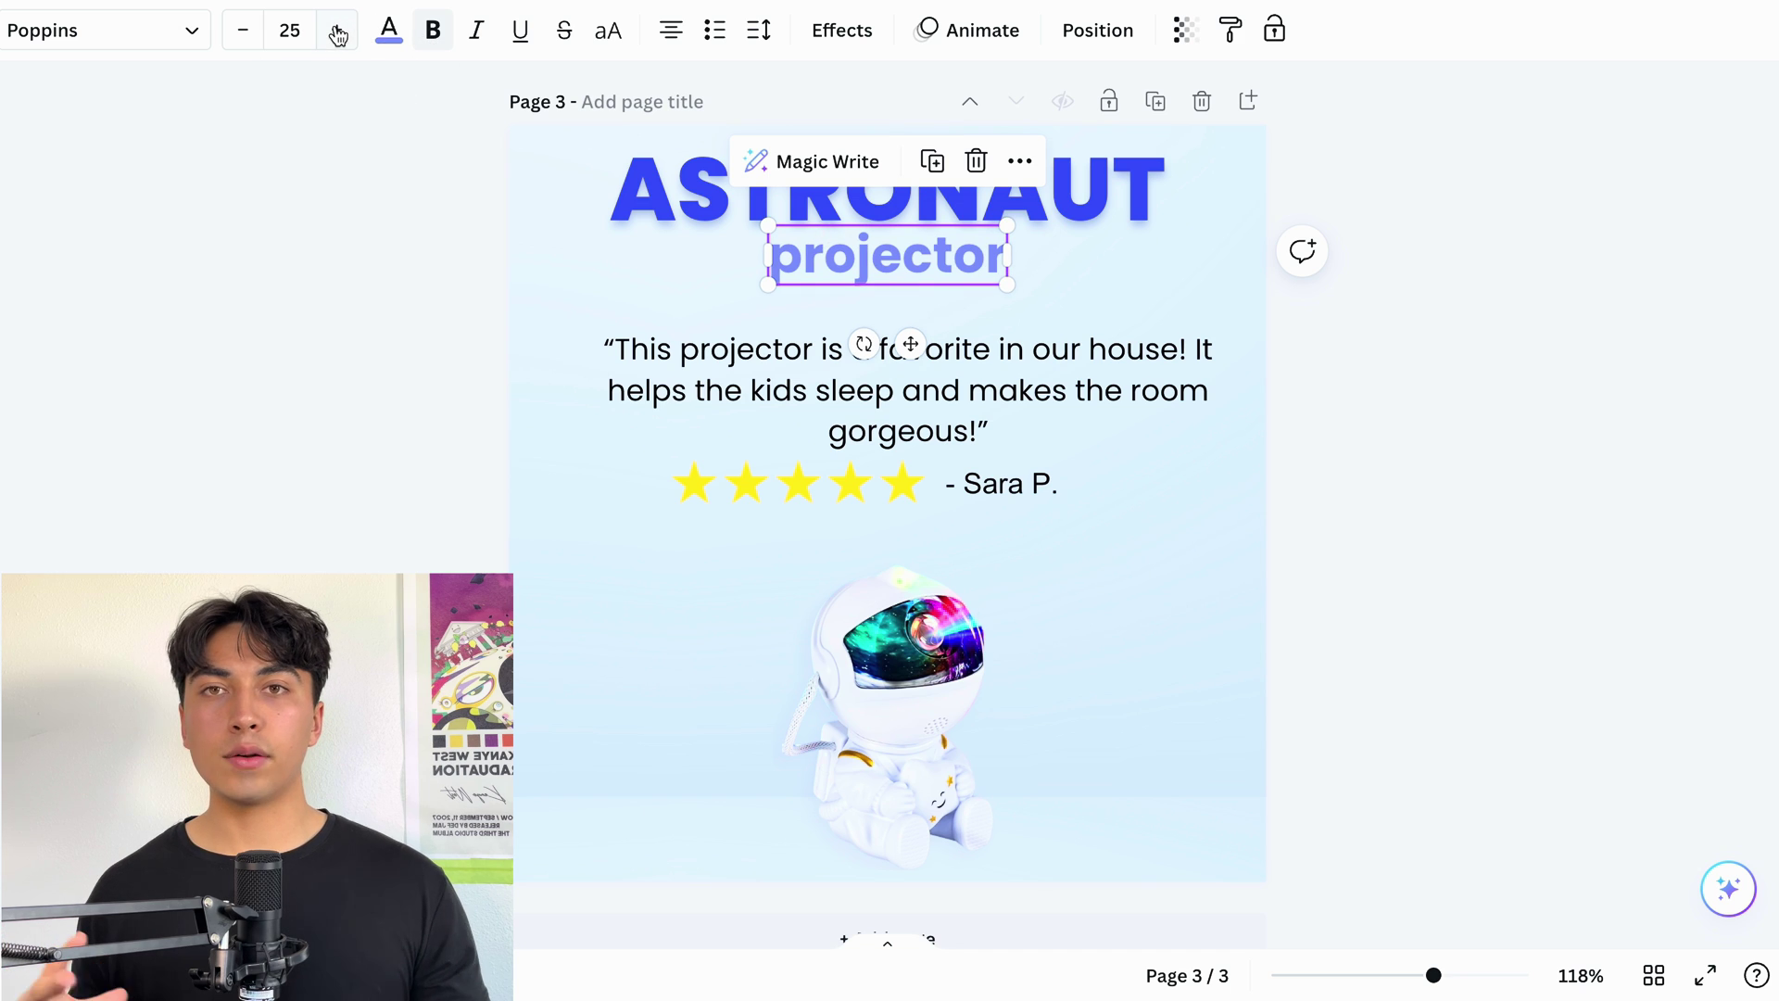
{"action": "left_click", "coordinate": [1089, 281]}
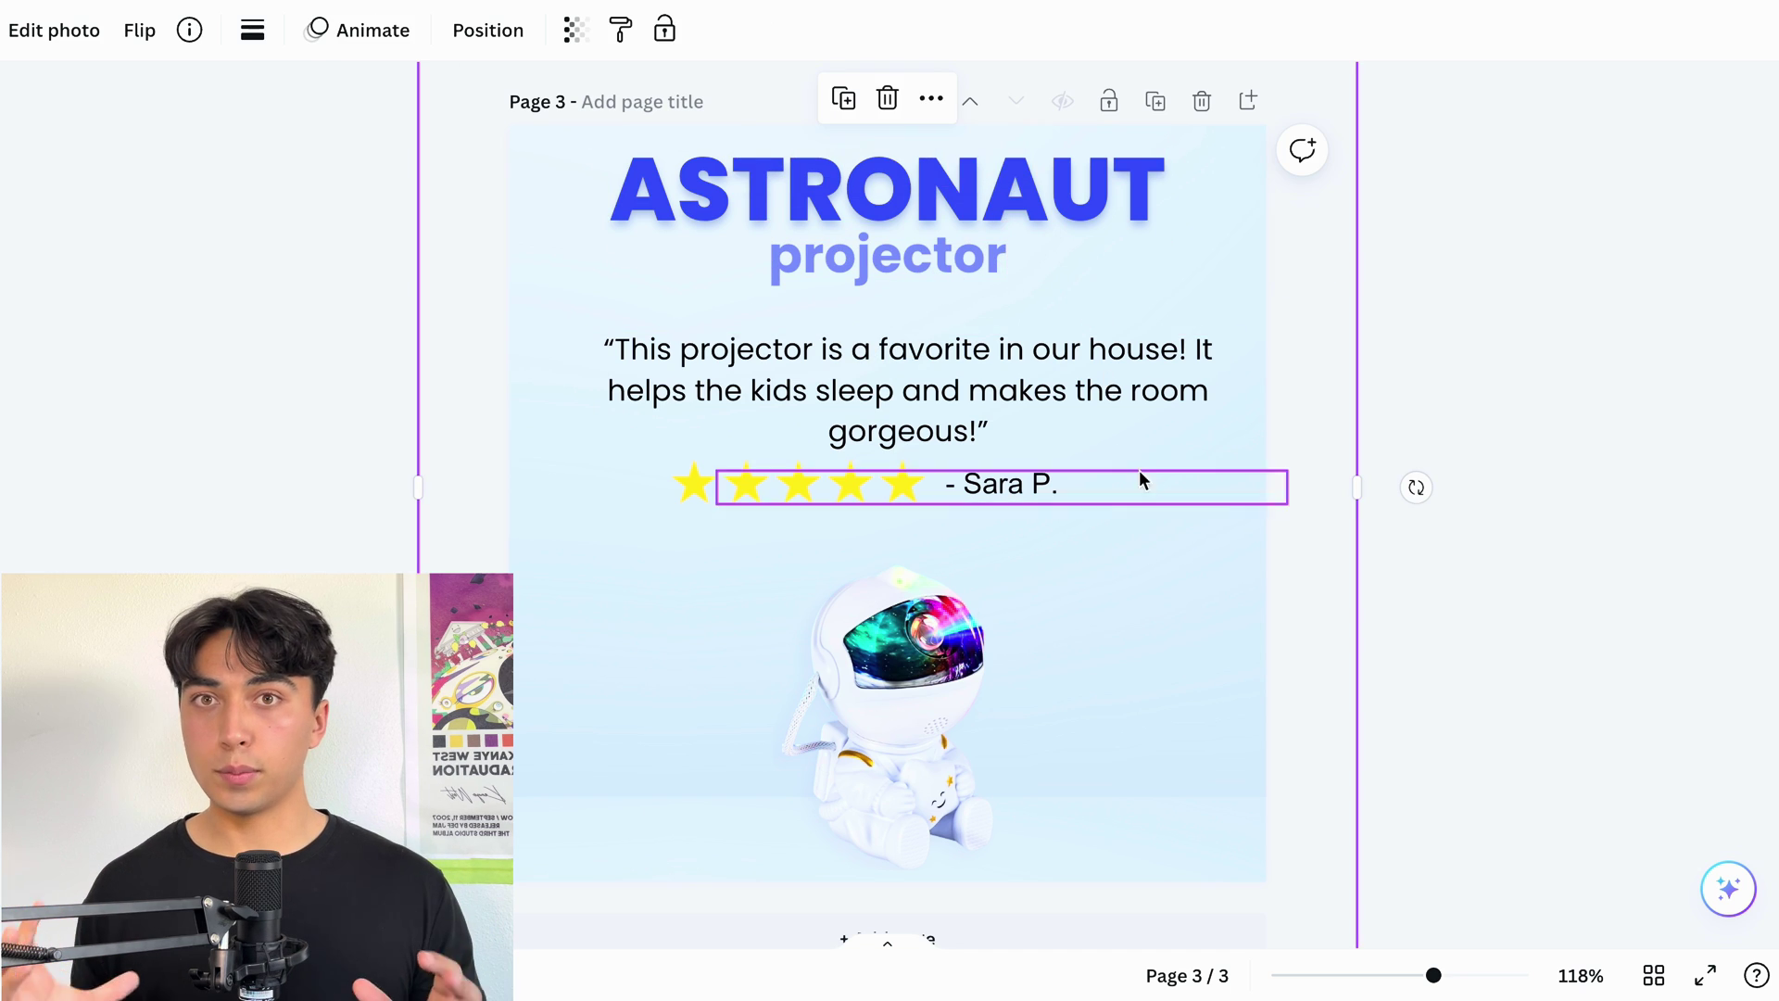
{"action": "left_click", "coordinate": [1032, 217]}
{"action": "left_click_drag", "start_coordinate": [1032, 217], "coordinate": [964, 252]}
{"action": "left_click", "coordinate": [968, 253]}
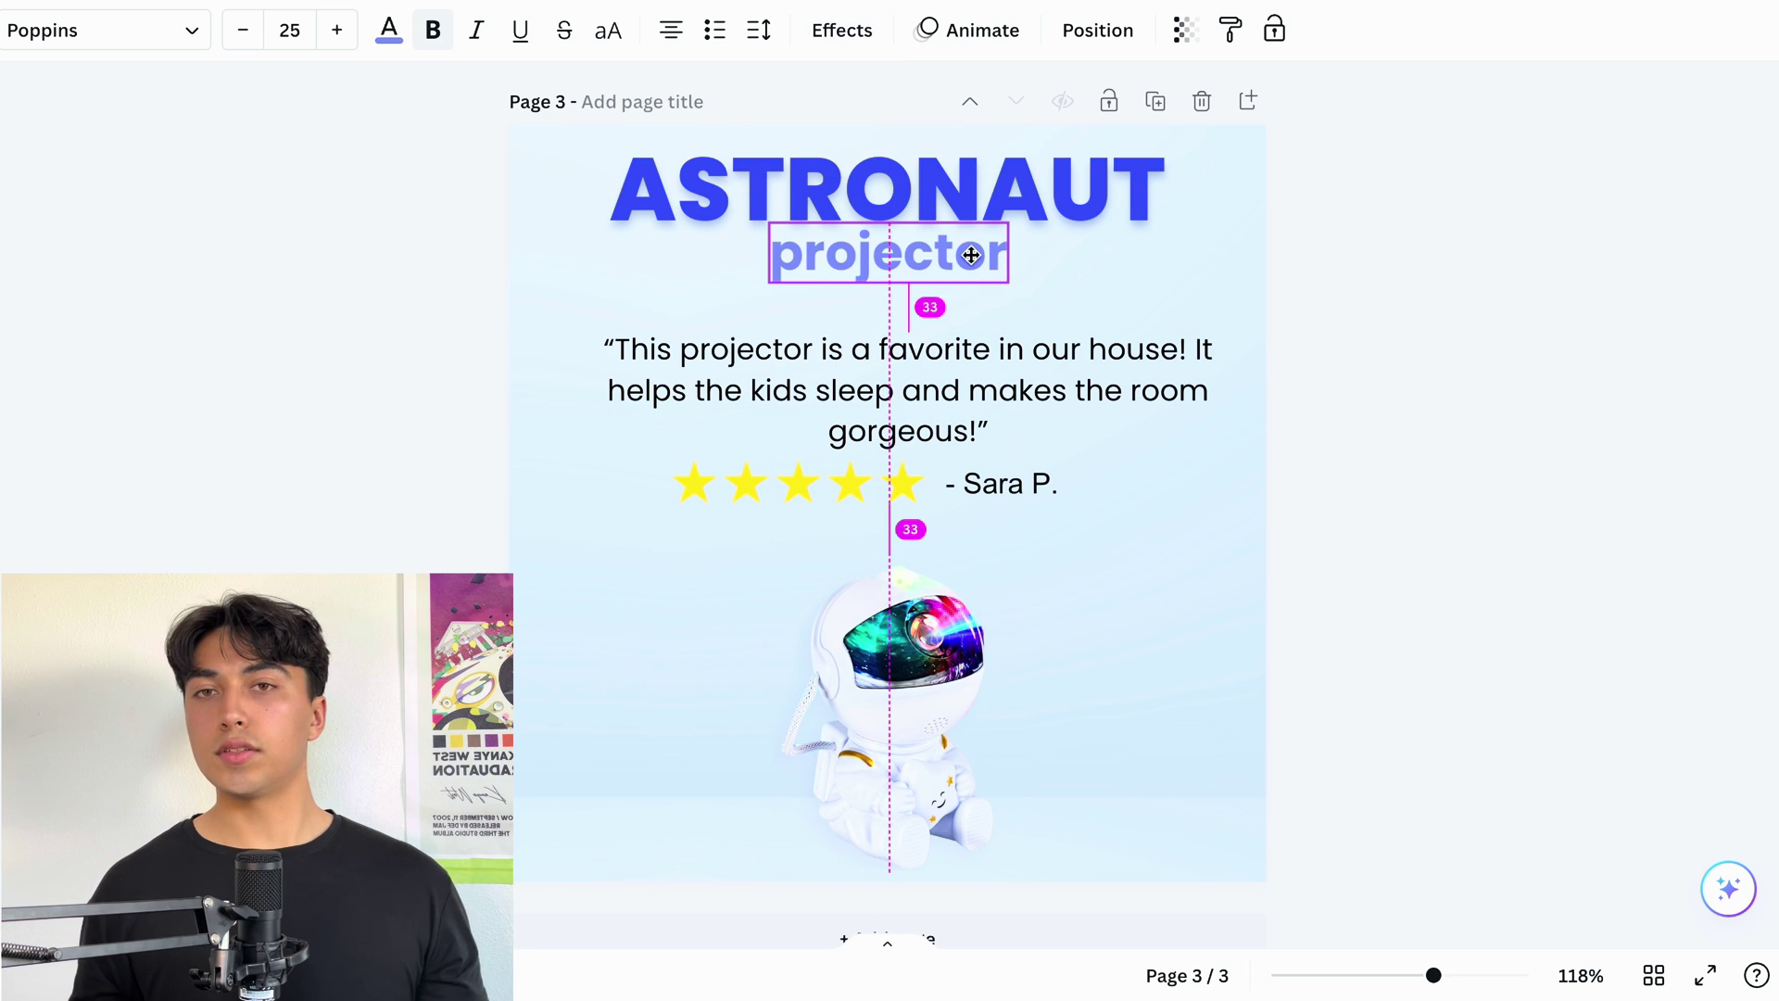
{"action": "left_click_drag", "start_coordinate": [969, 255], "coordinate": [965, 252]}
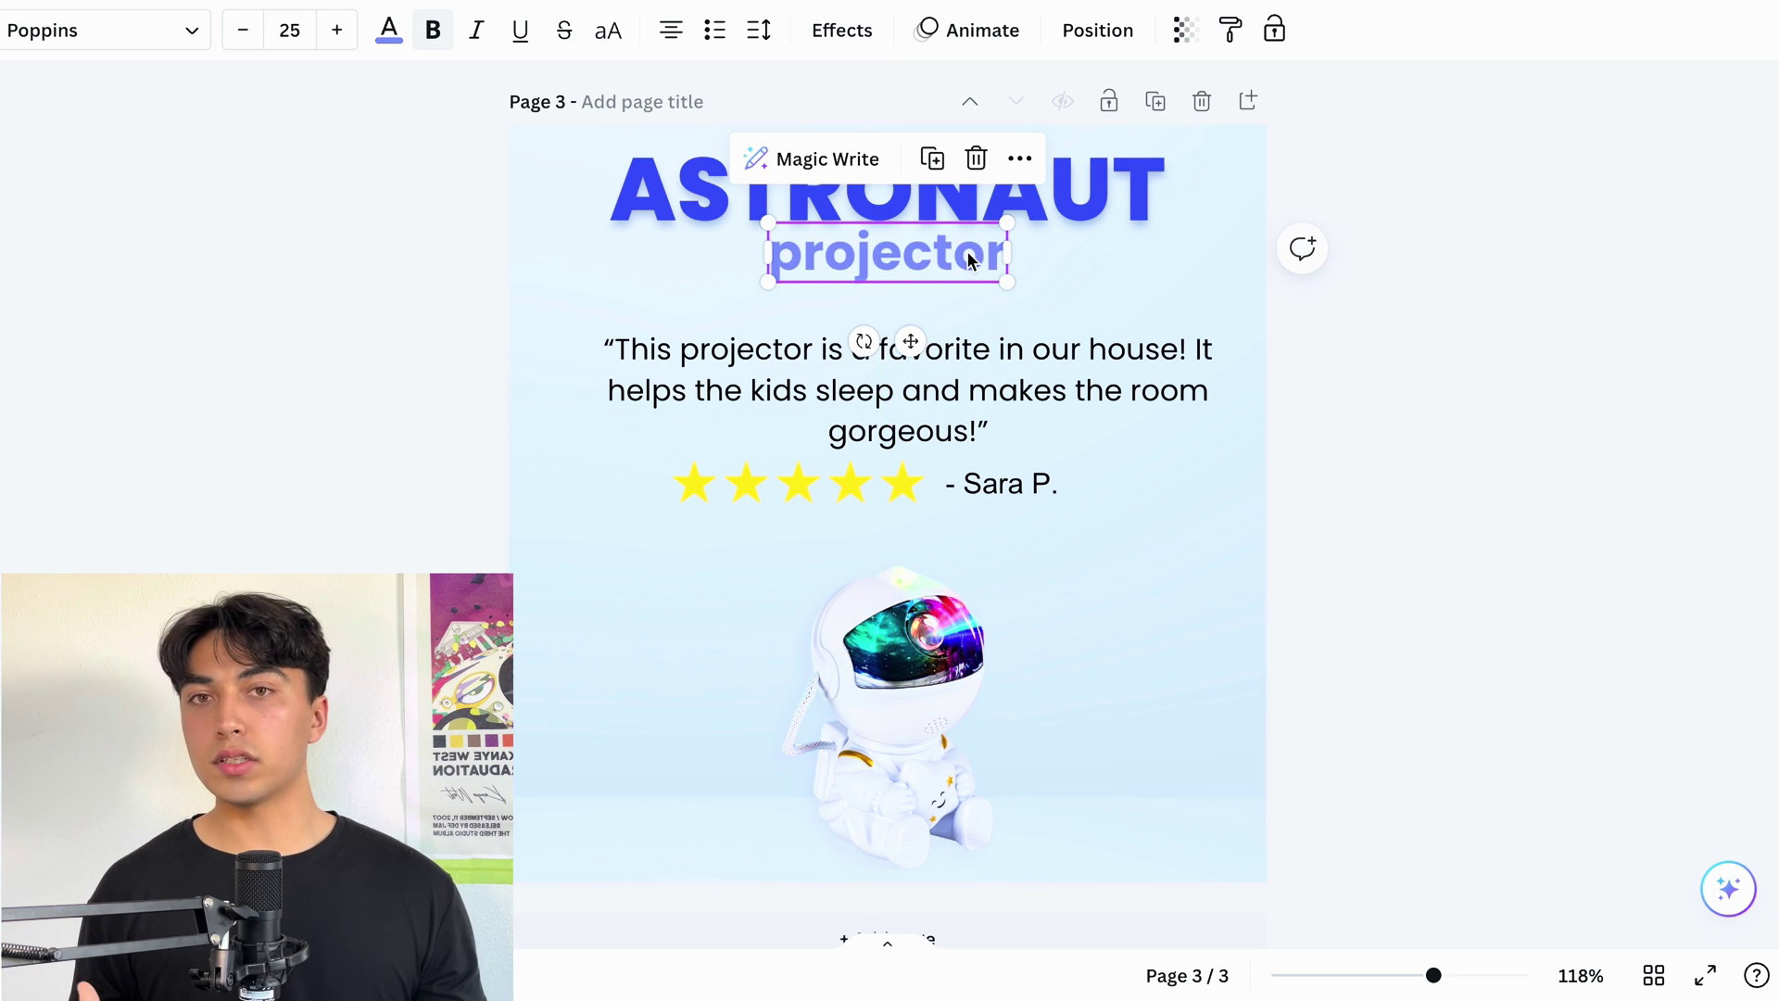
Enlarge the astronaut image and centre it below the review stars
{"action": "left_click", "coordinate": [1064, 405]}
{"action": "left_click", "coordinate": [948, 657]}
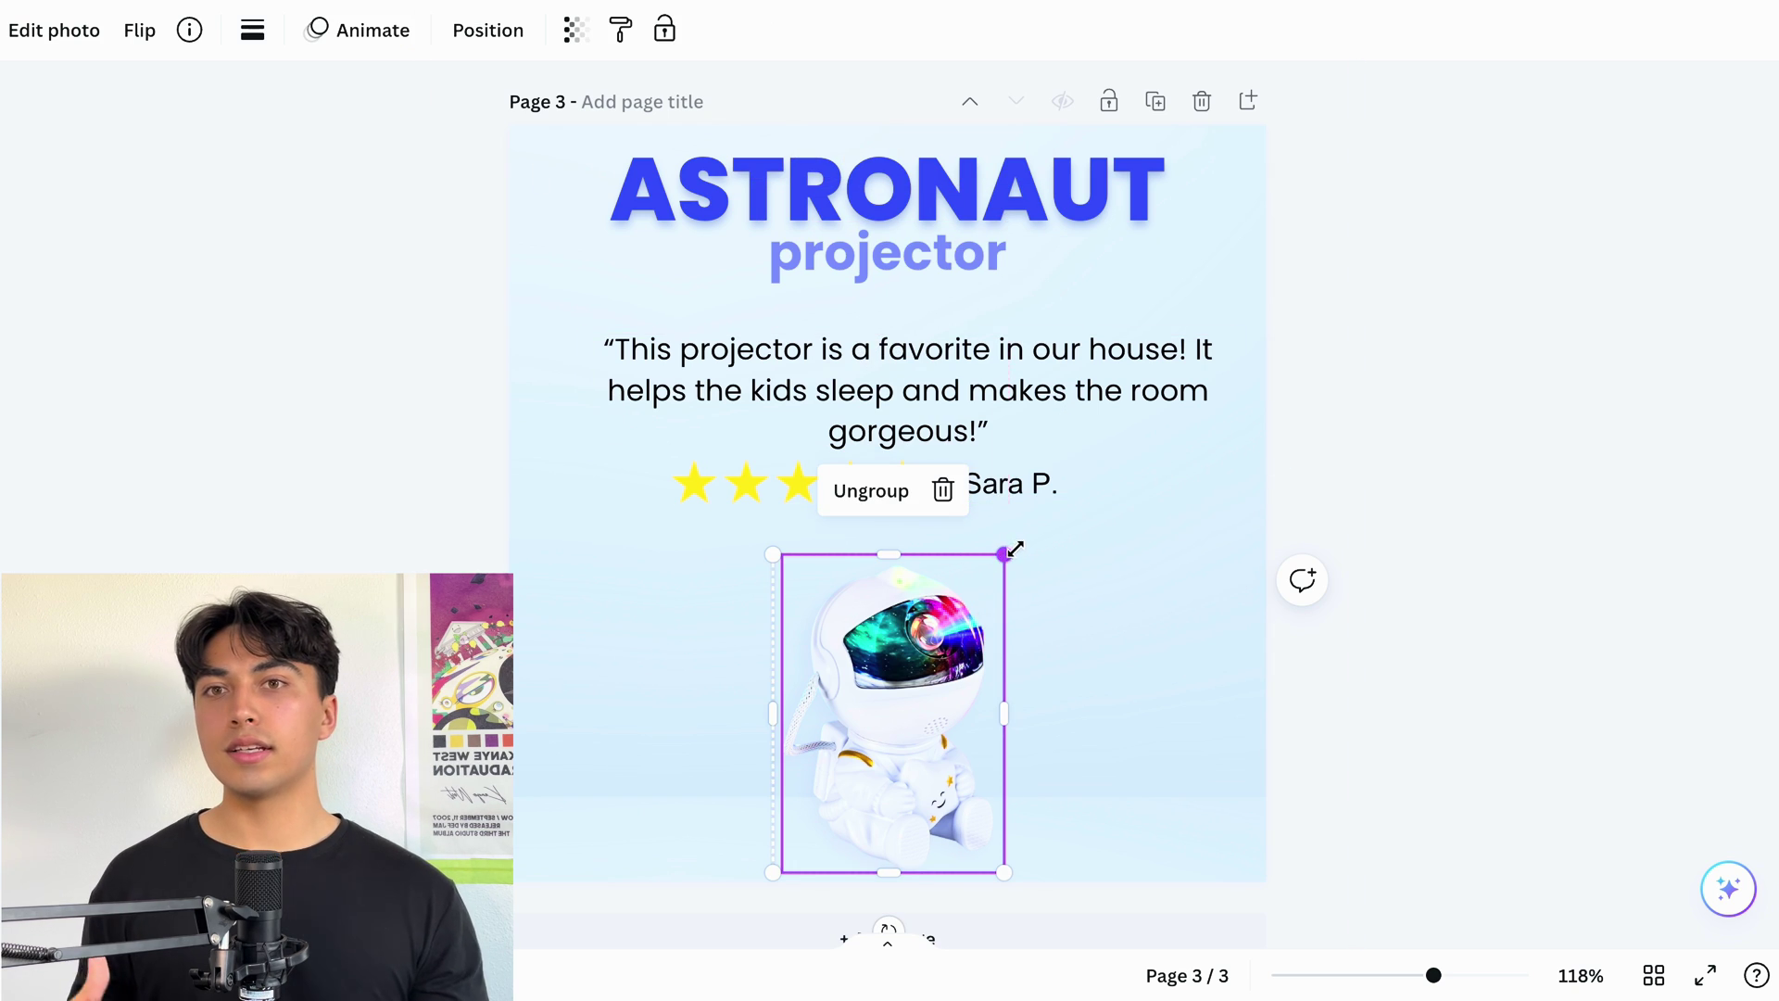
{"action": "left_click_drag", "start_coordinate": [1006, 553], "coordinate": [1025, 525]}
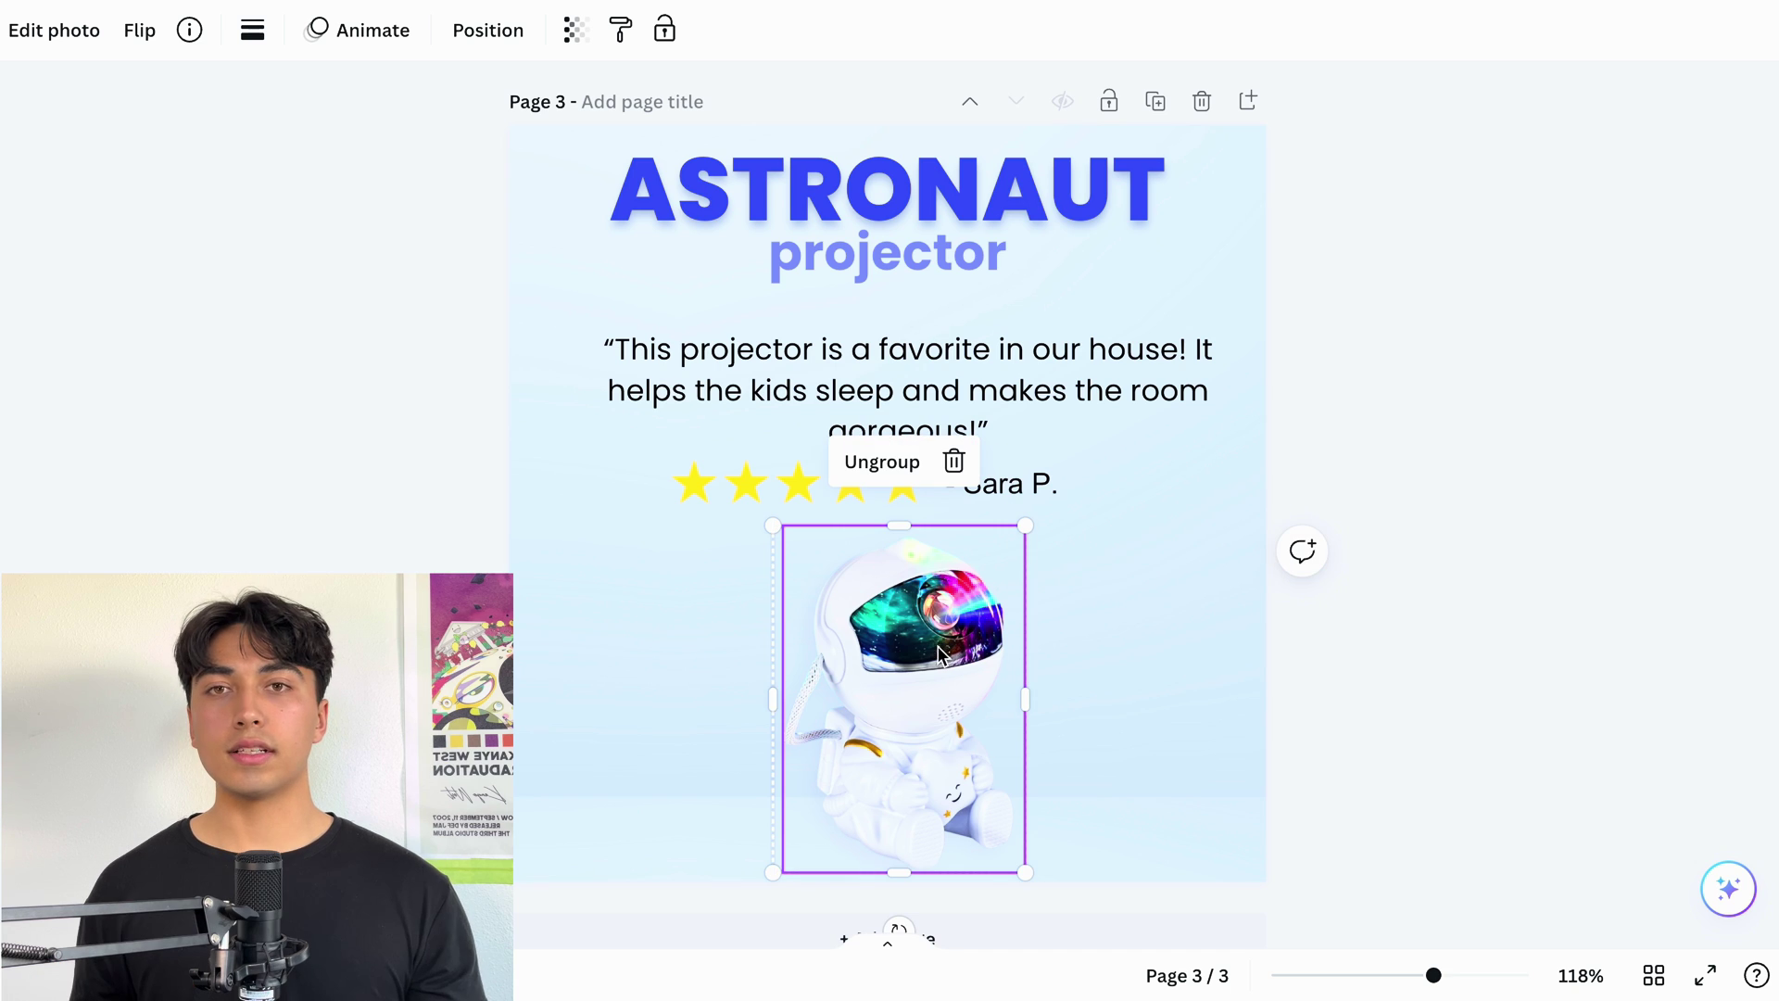
{"action": "left_click_drag", "start_coordinate": [939, 653], "coordinate": [924, 654]}
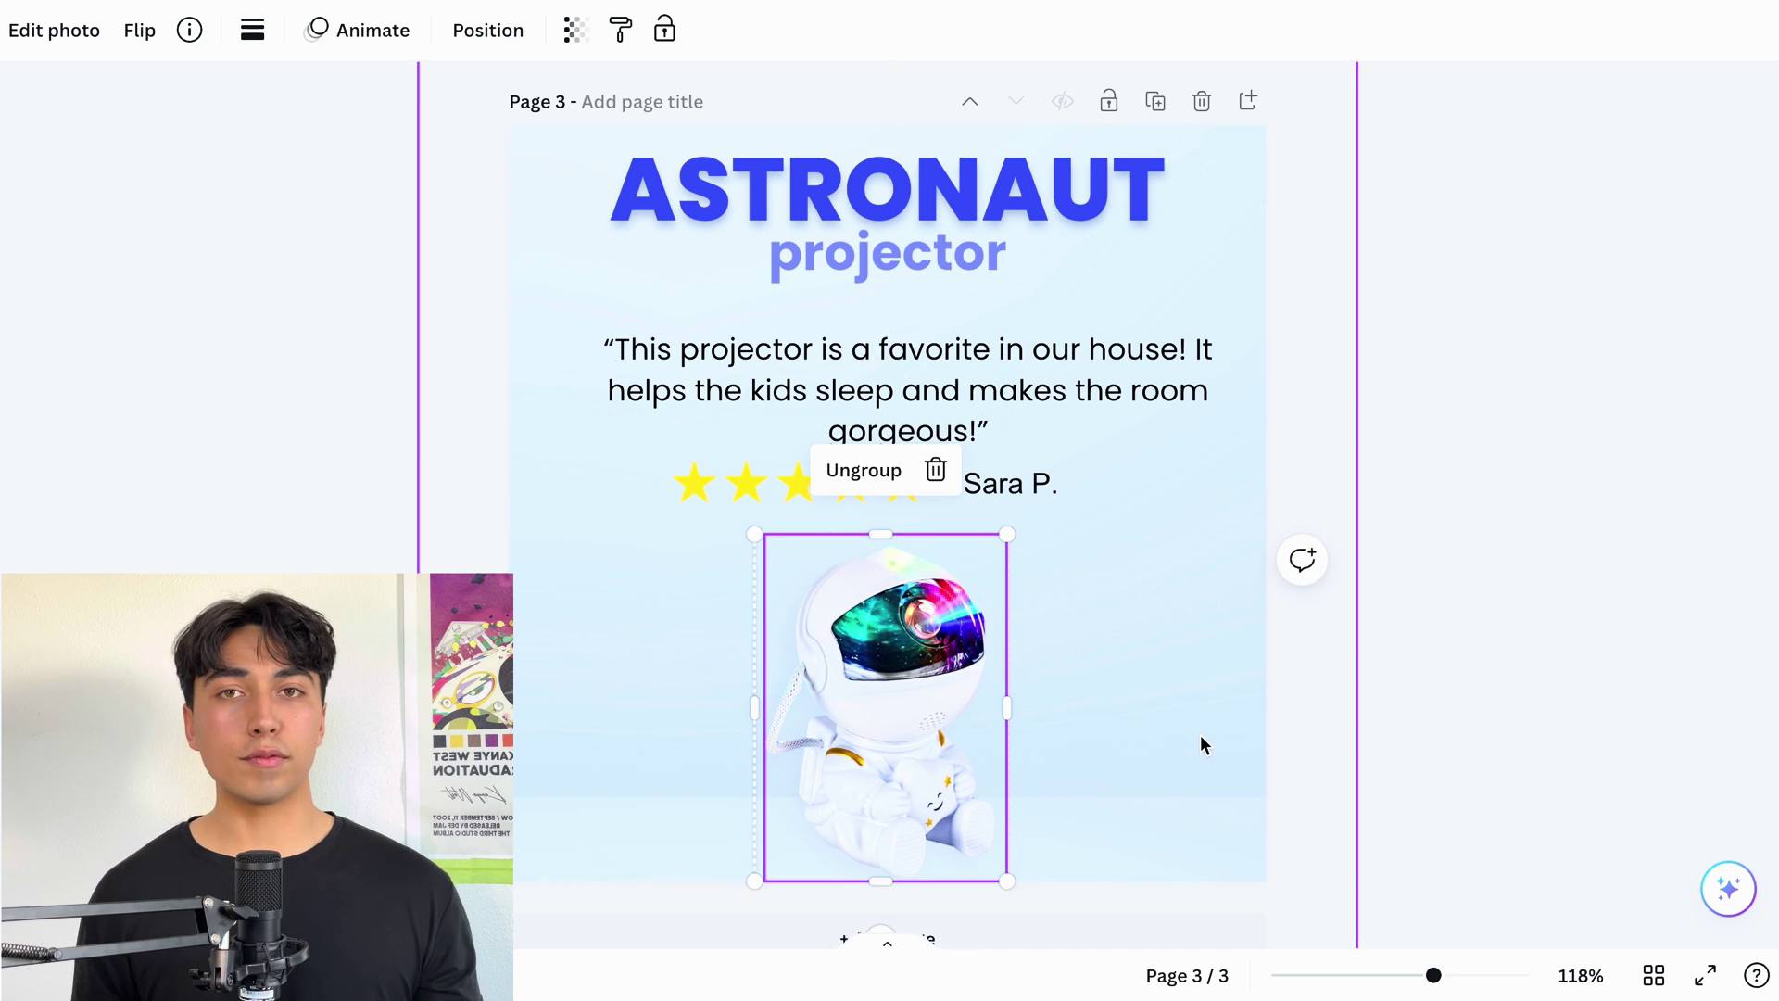
{"action": "left_click", "coordinate": [1199, 738]}
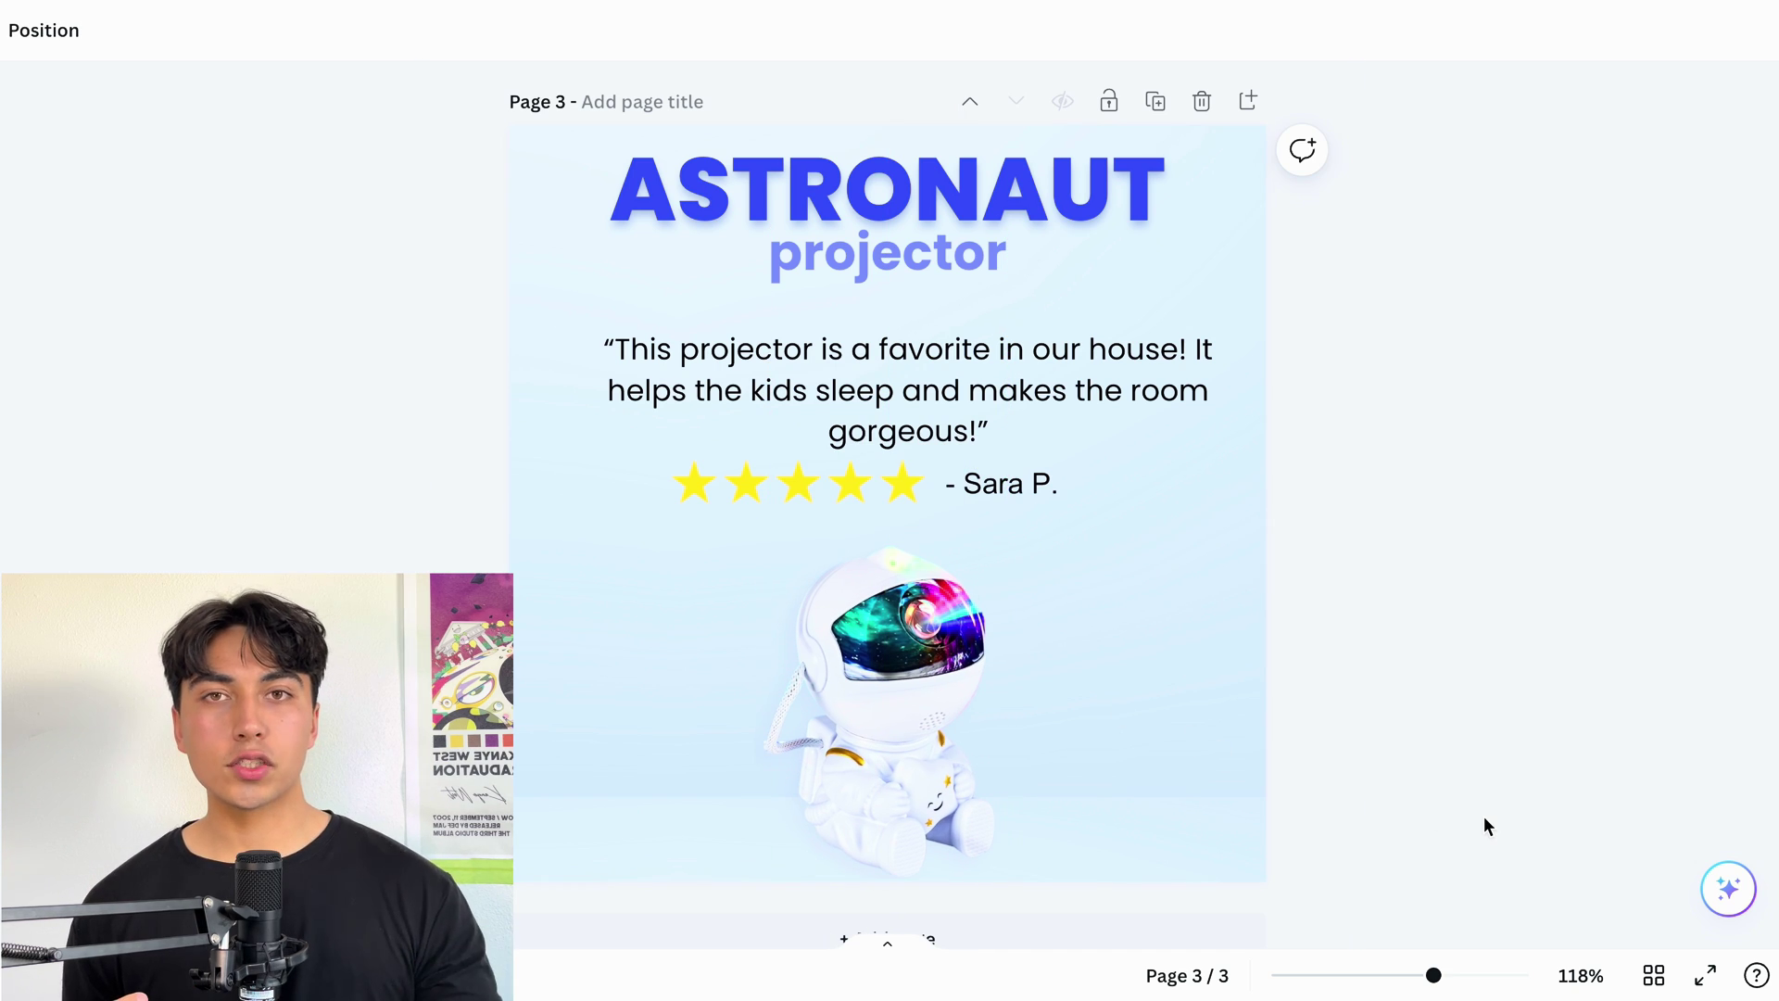
{"action": "left_click", "coordinate": [875, 761]}
{"action": "left_click_drag", "start_coordinate": [875, 762], "coordinate": [882, 761]}
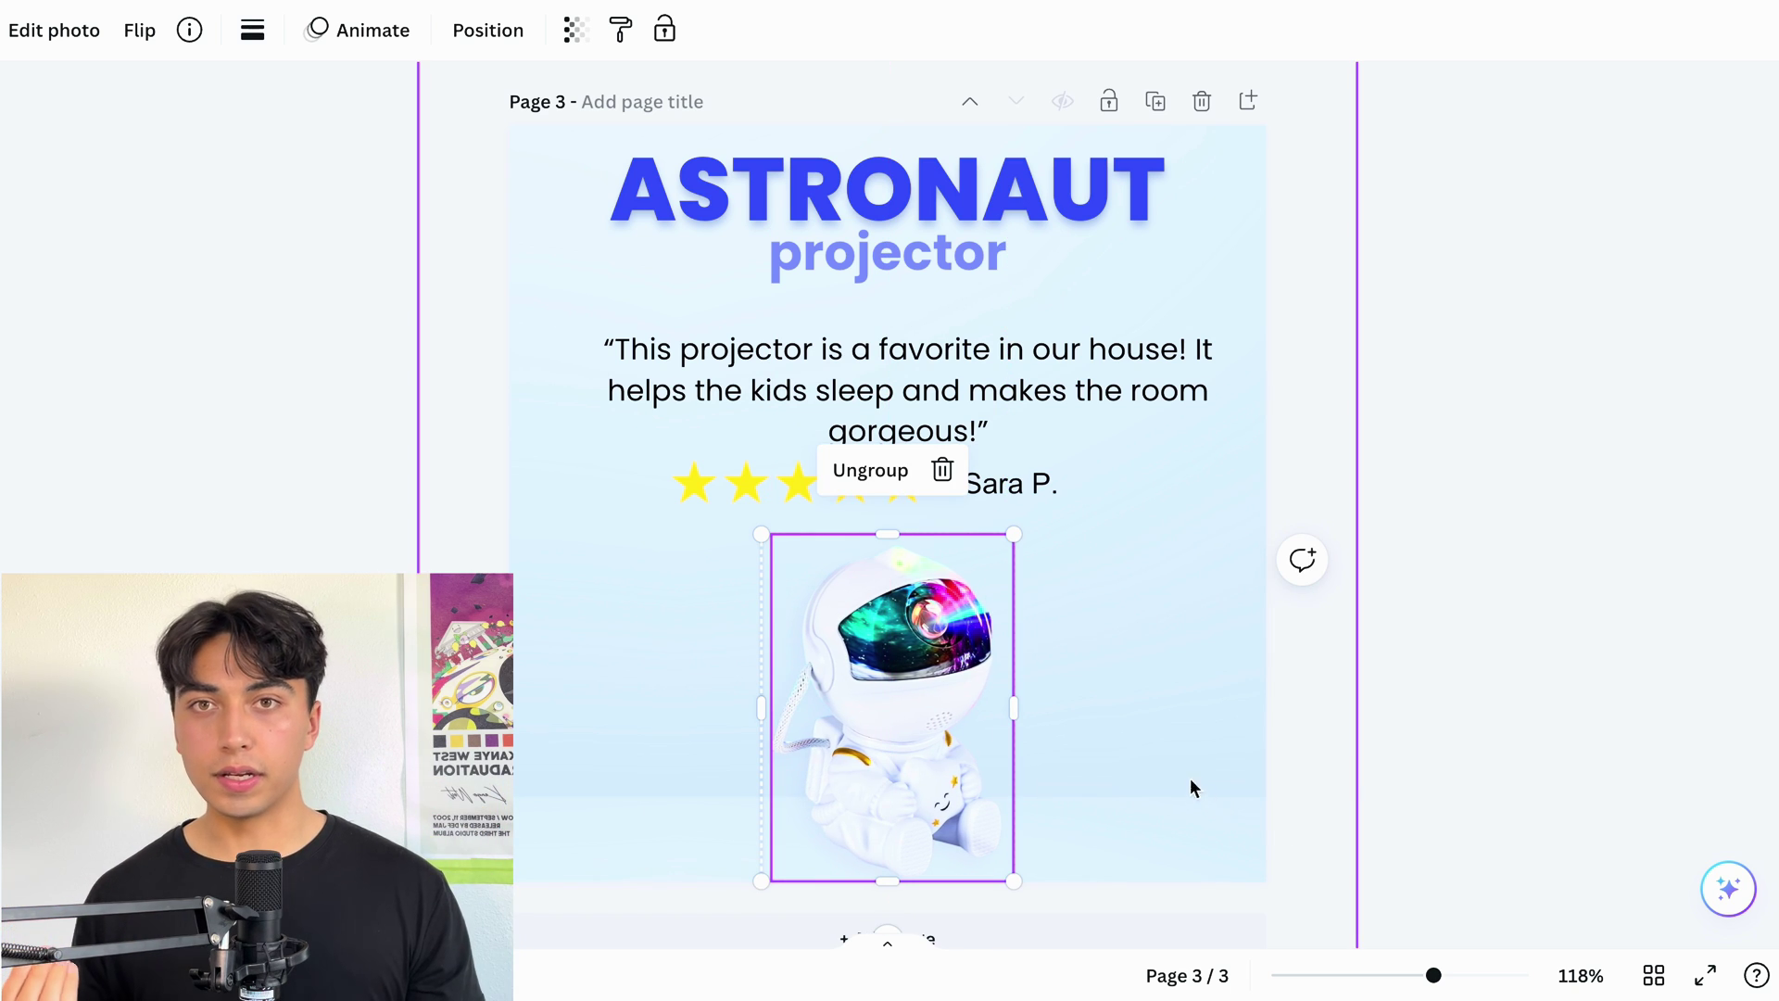
{"action": "left_click", "coordinate": [1169, 764]}
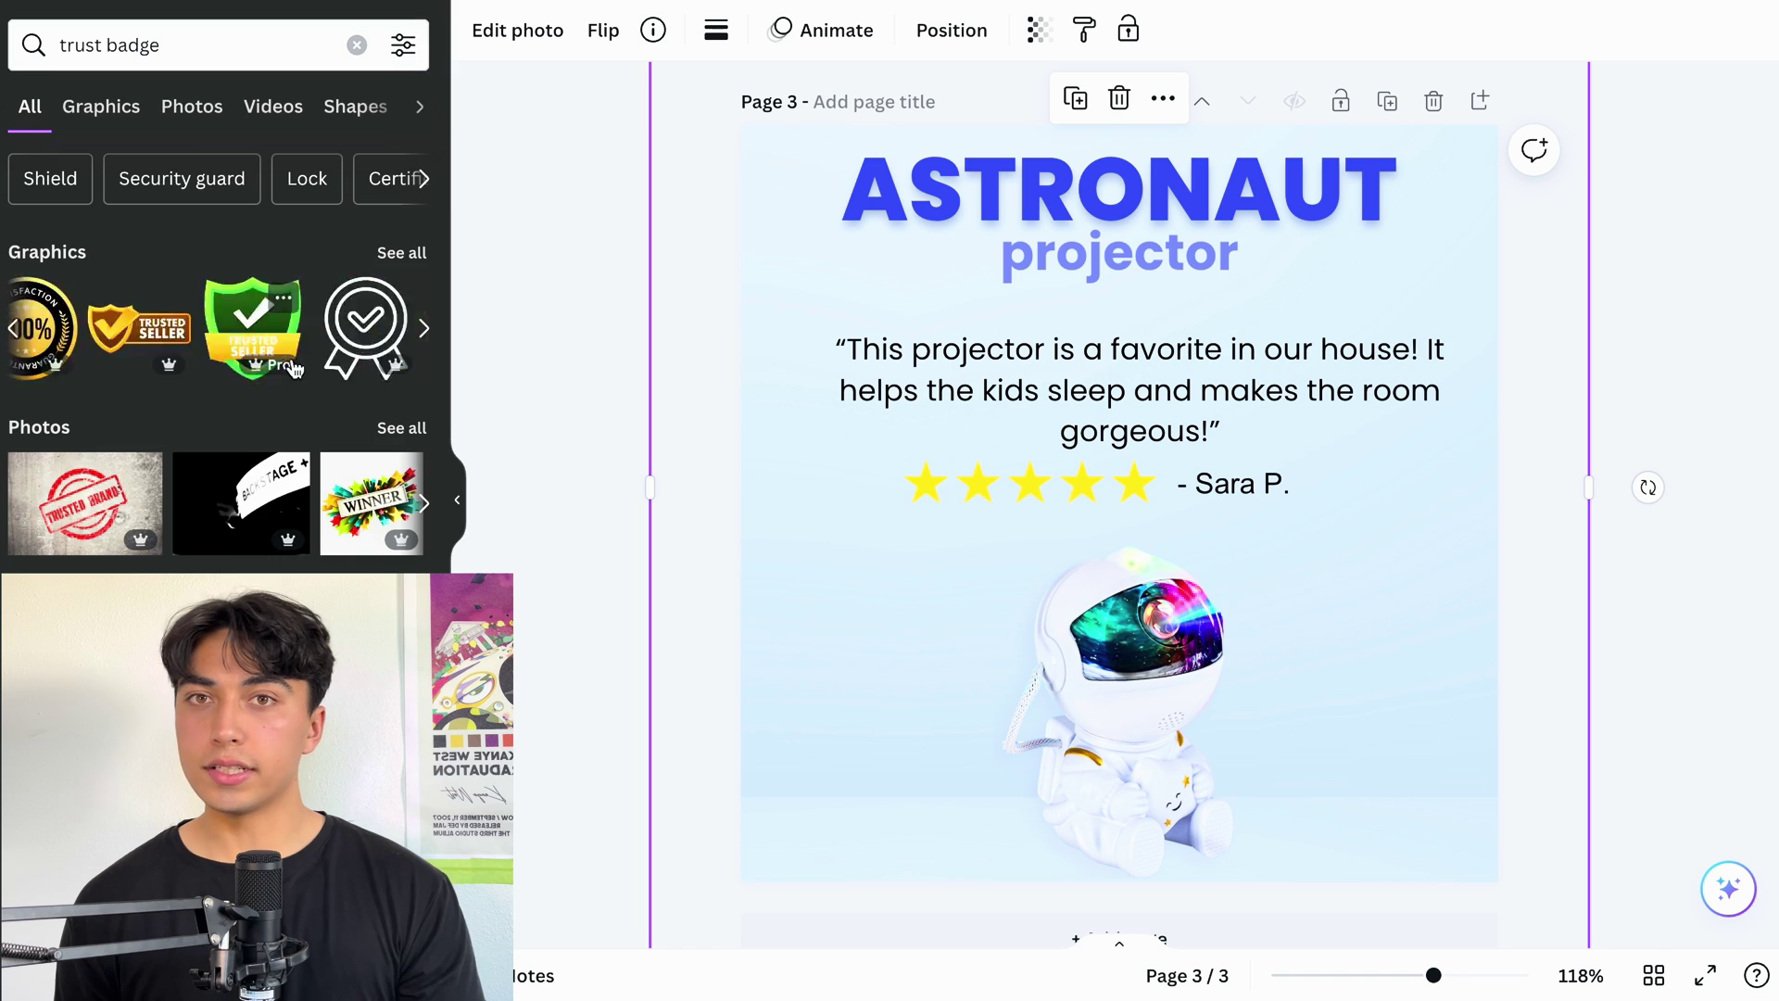
Search for '30 day' graphics and place the money-back badge at the lower-right corner
{"action": "type", "text": "30 day"}
{"action": "left_click", "coordinate": [398, 252]}
{"action": "left_click_drag", "start_coordinate": [362, 426], "coordinate": [1448, 803]}
{"action": "left_click", "coordinate": [536, 37]}
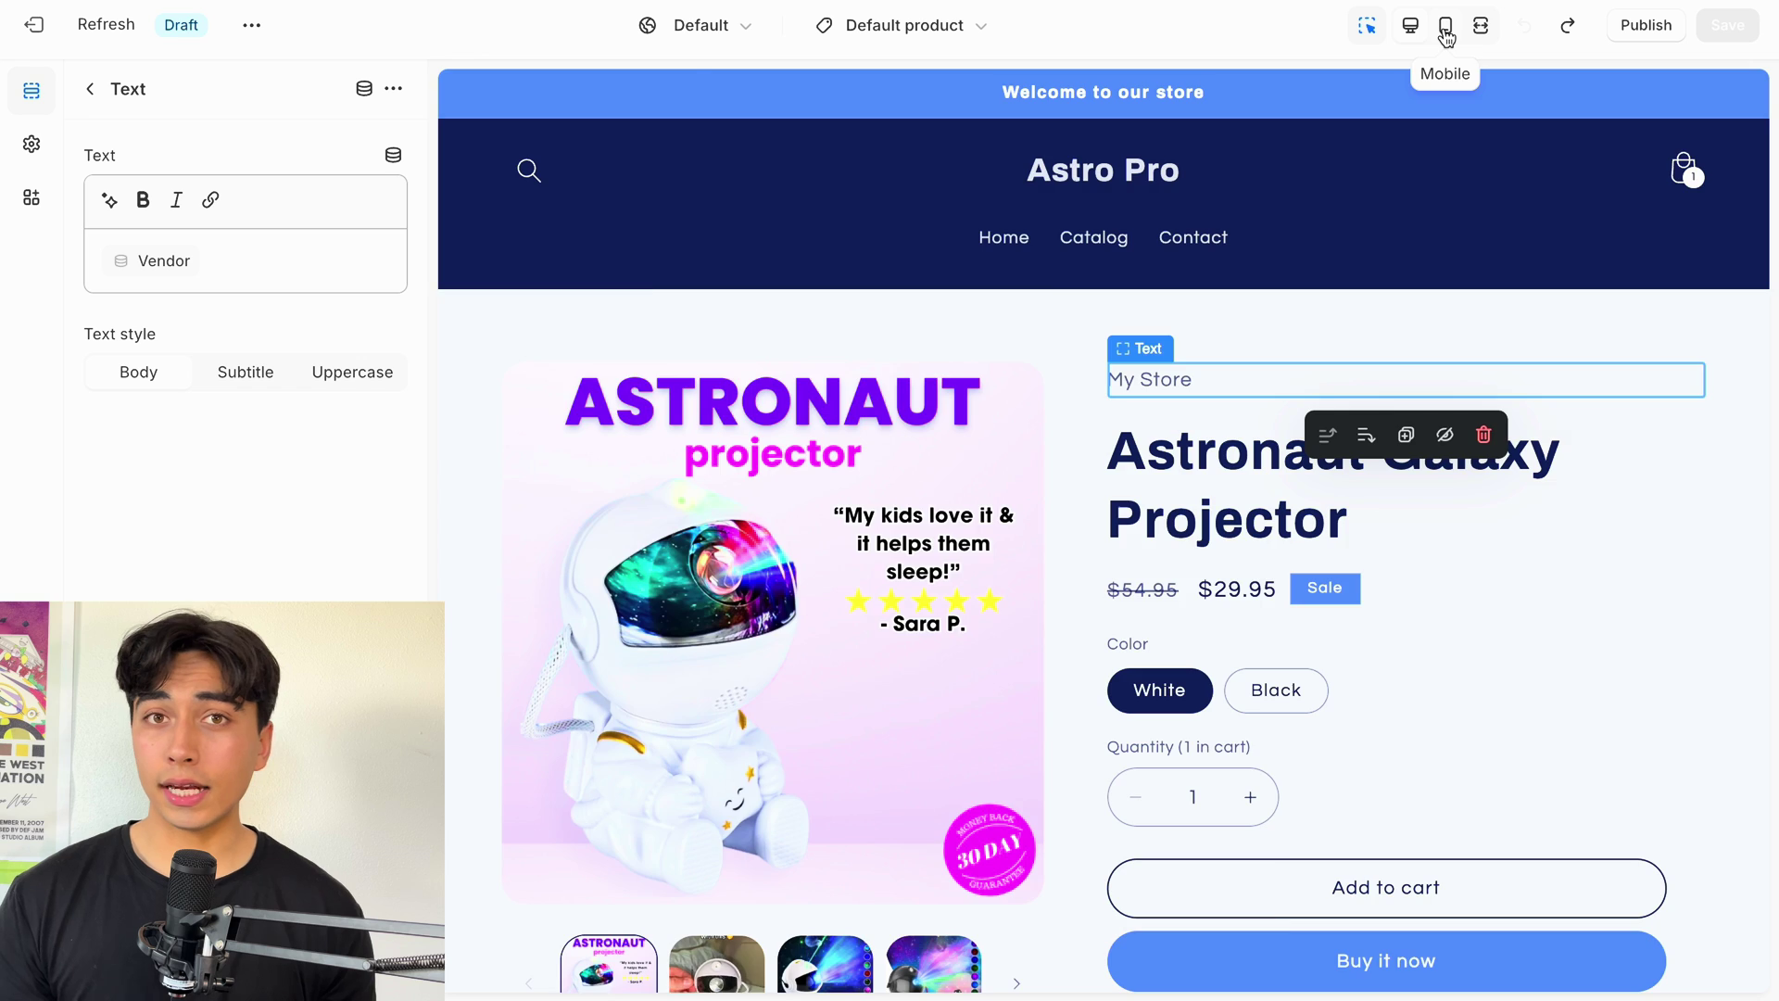
Switch to the mobile preview, remove the My Store vendor block, then undo the removal
{"action": "left_click", "coordinate": [1446, 35]}
{"action": "mouse_move", "coordinate": [1117, 813]}
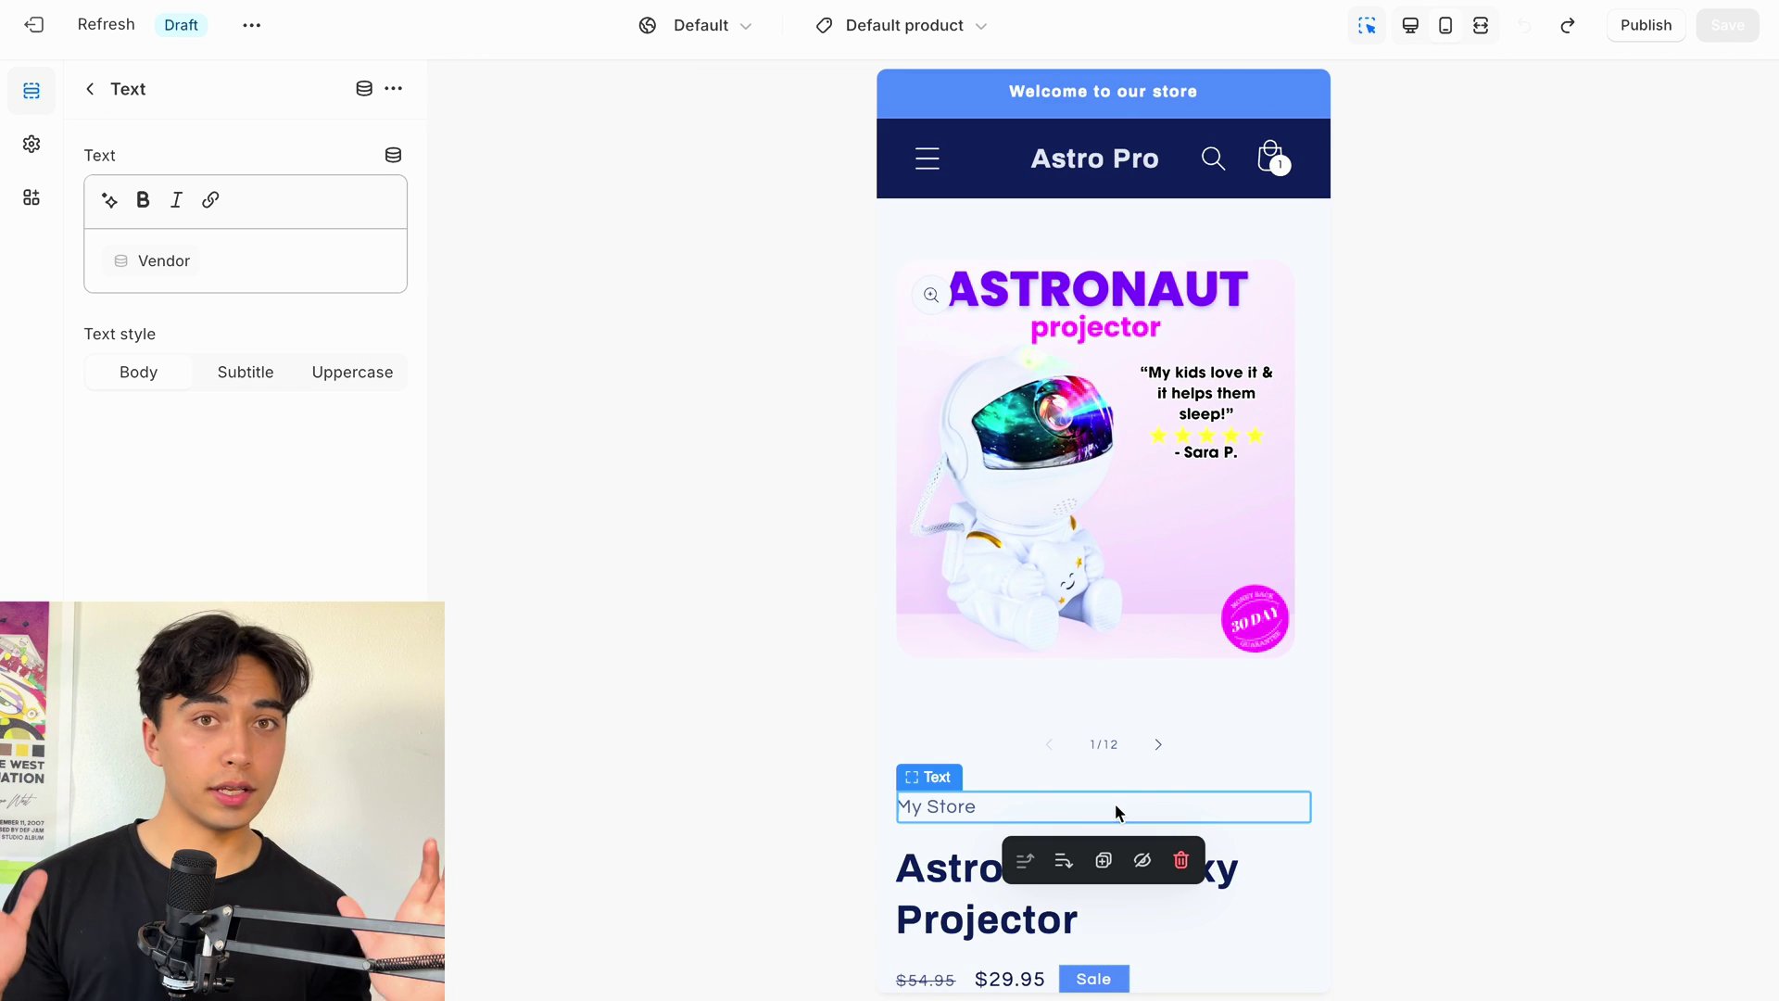
{"action": "left_click", "coordinate": [1182, 861]}
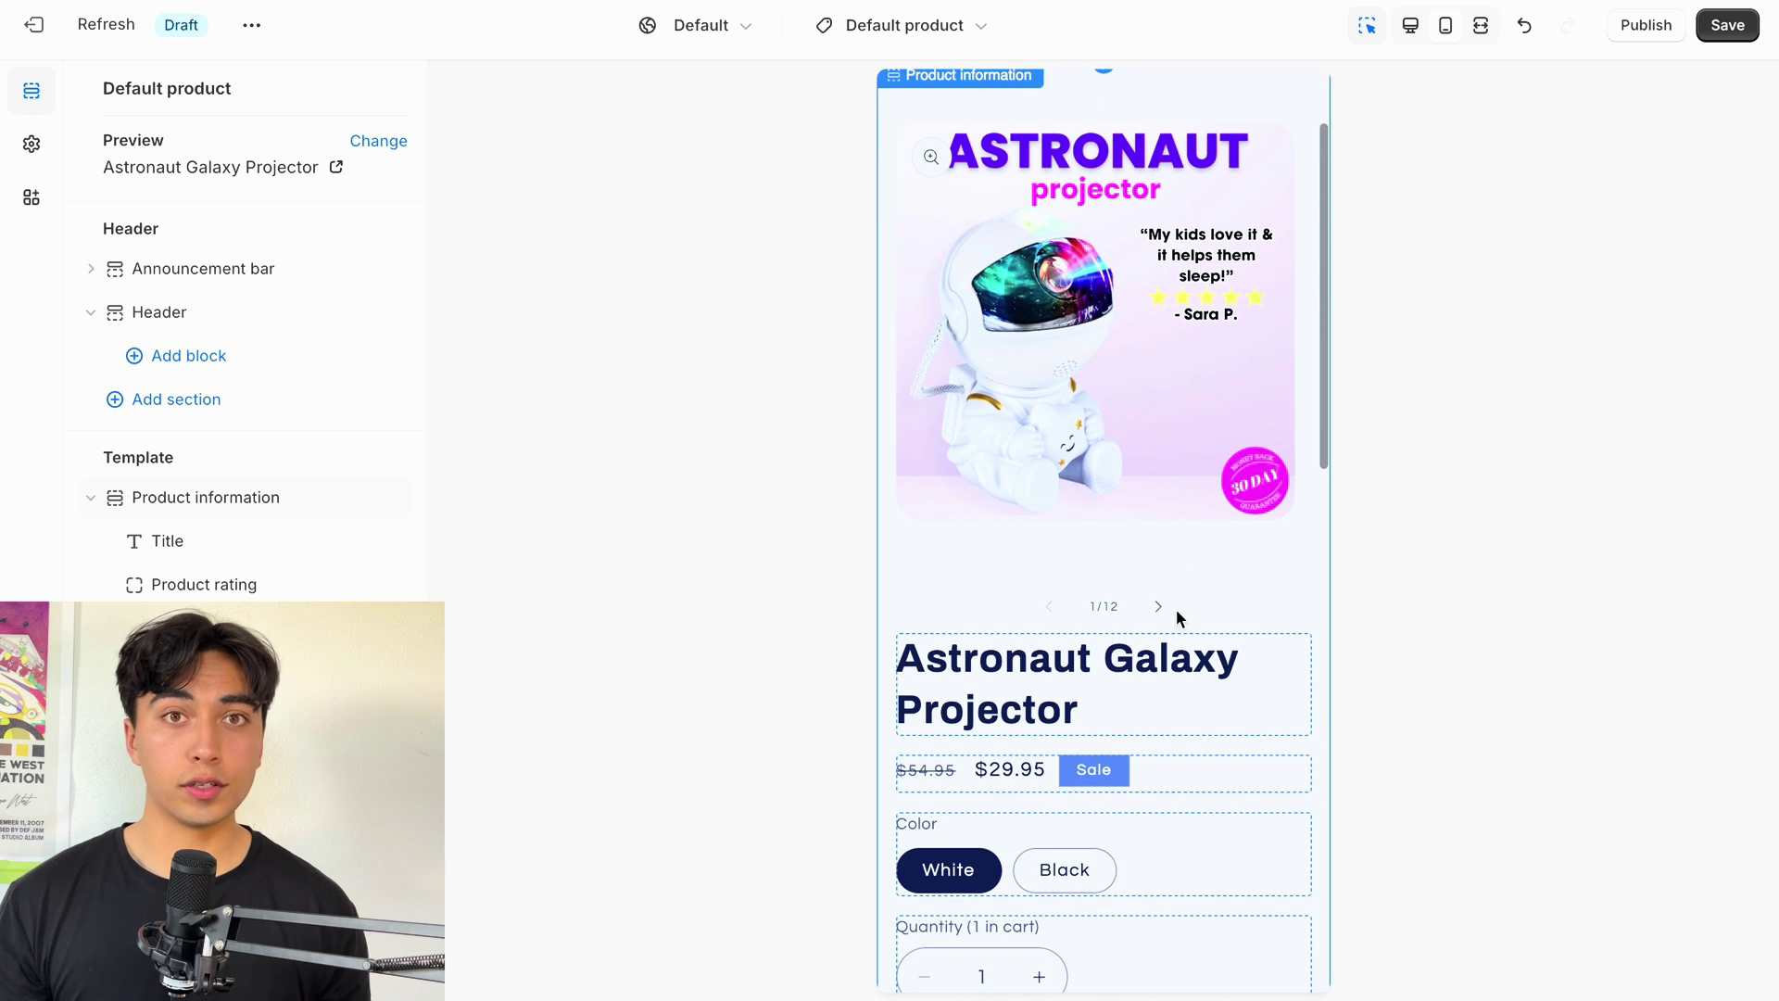
{"action": "key", "text": "super+shift+5"}
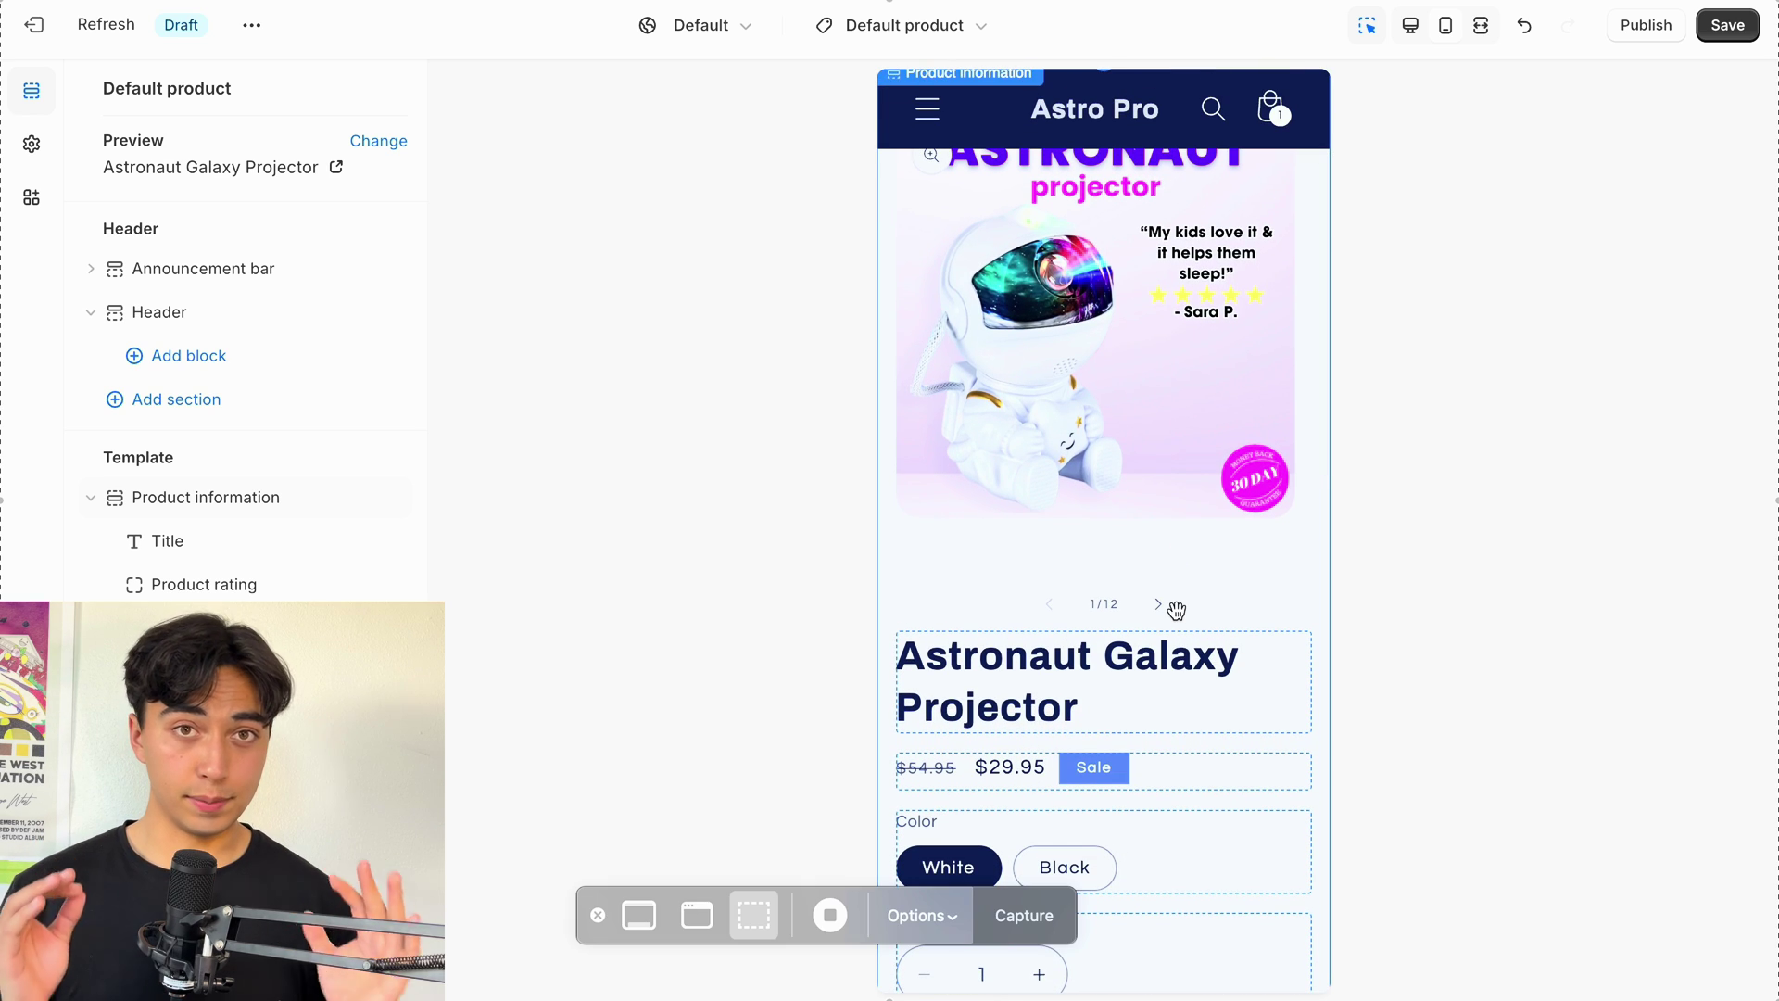
{"action": "key", "text": "Escape"}
{"action": "key", "text": "super+z"}
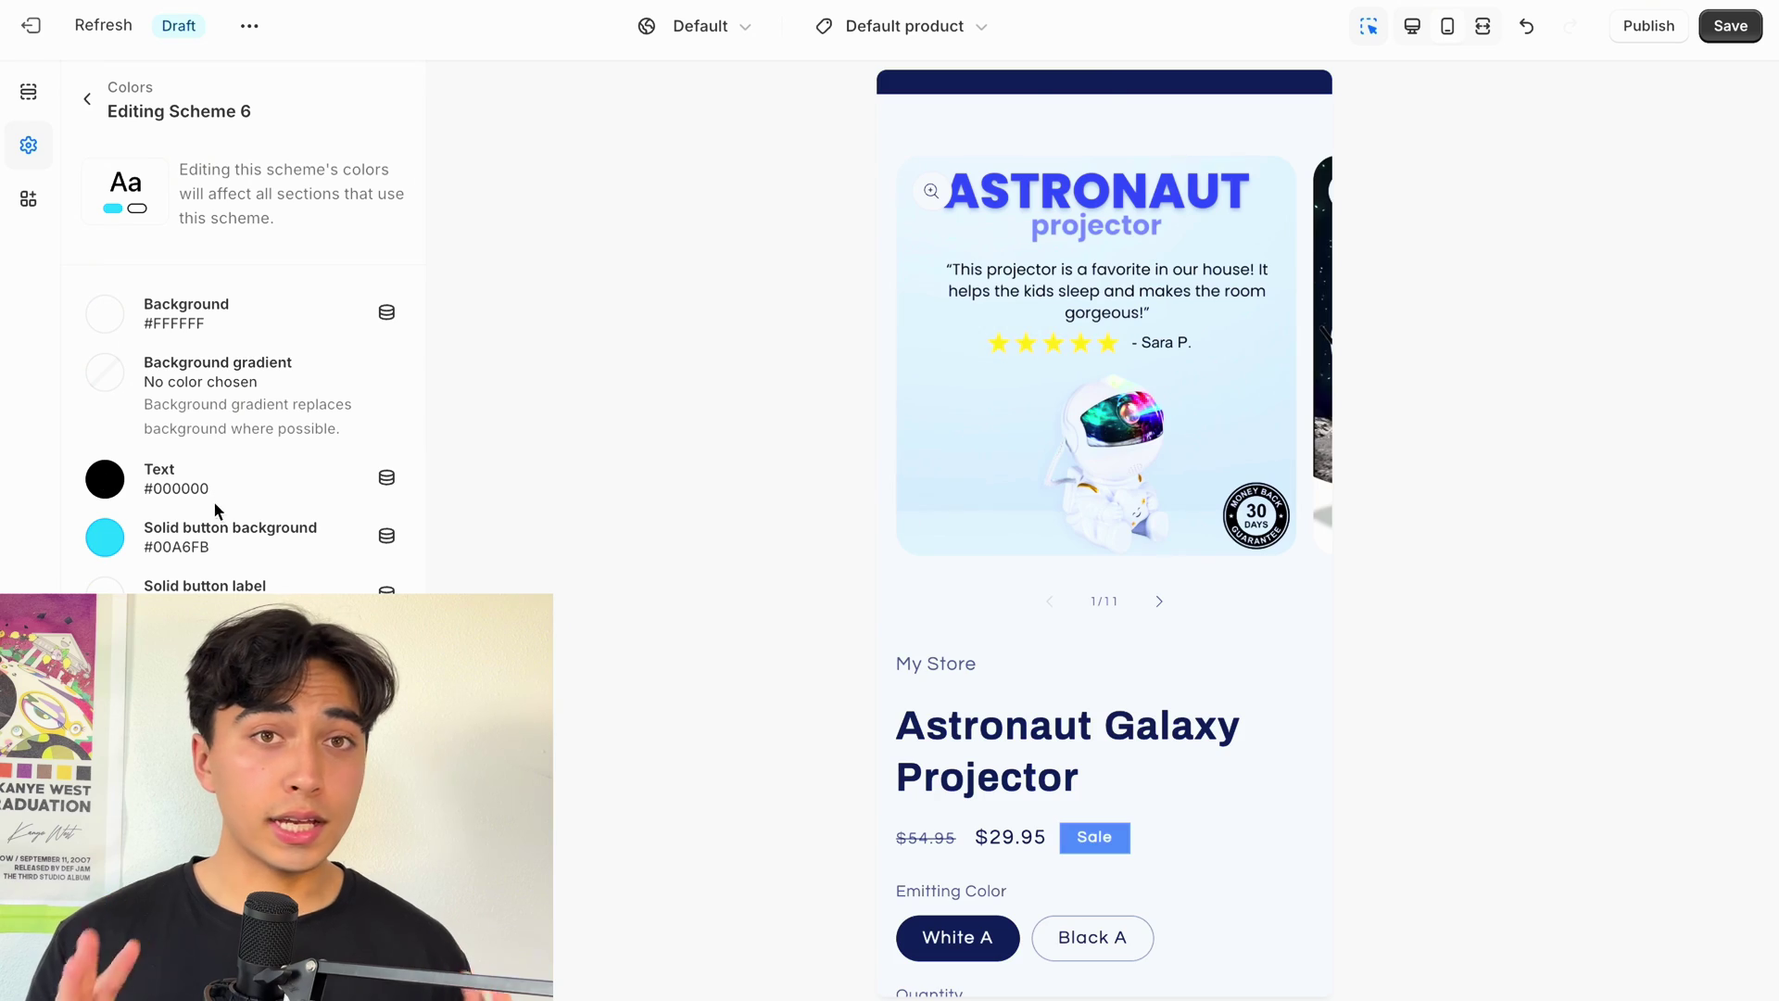
Set Scheme 6's solid button label colour to the recent blue #3069FF
{"action": "left_click", "coordinate": [1008, 266]}
{"action": "scroll", "coordinate": [1042, 631], "scroll_direction": "down", "scroll_amount": 5}
{"action": "scroll", "coordinate": [1043, 636], "scroll_direction": "up", "scroll_amount": 6}
{"action": "left_click", "coordinate": [1102, 159]}
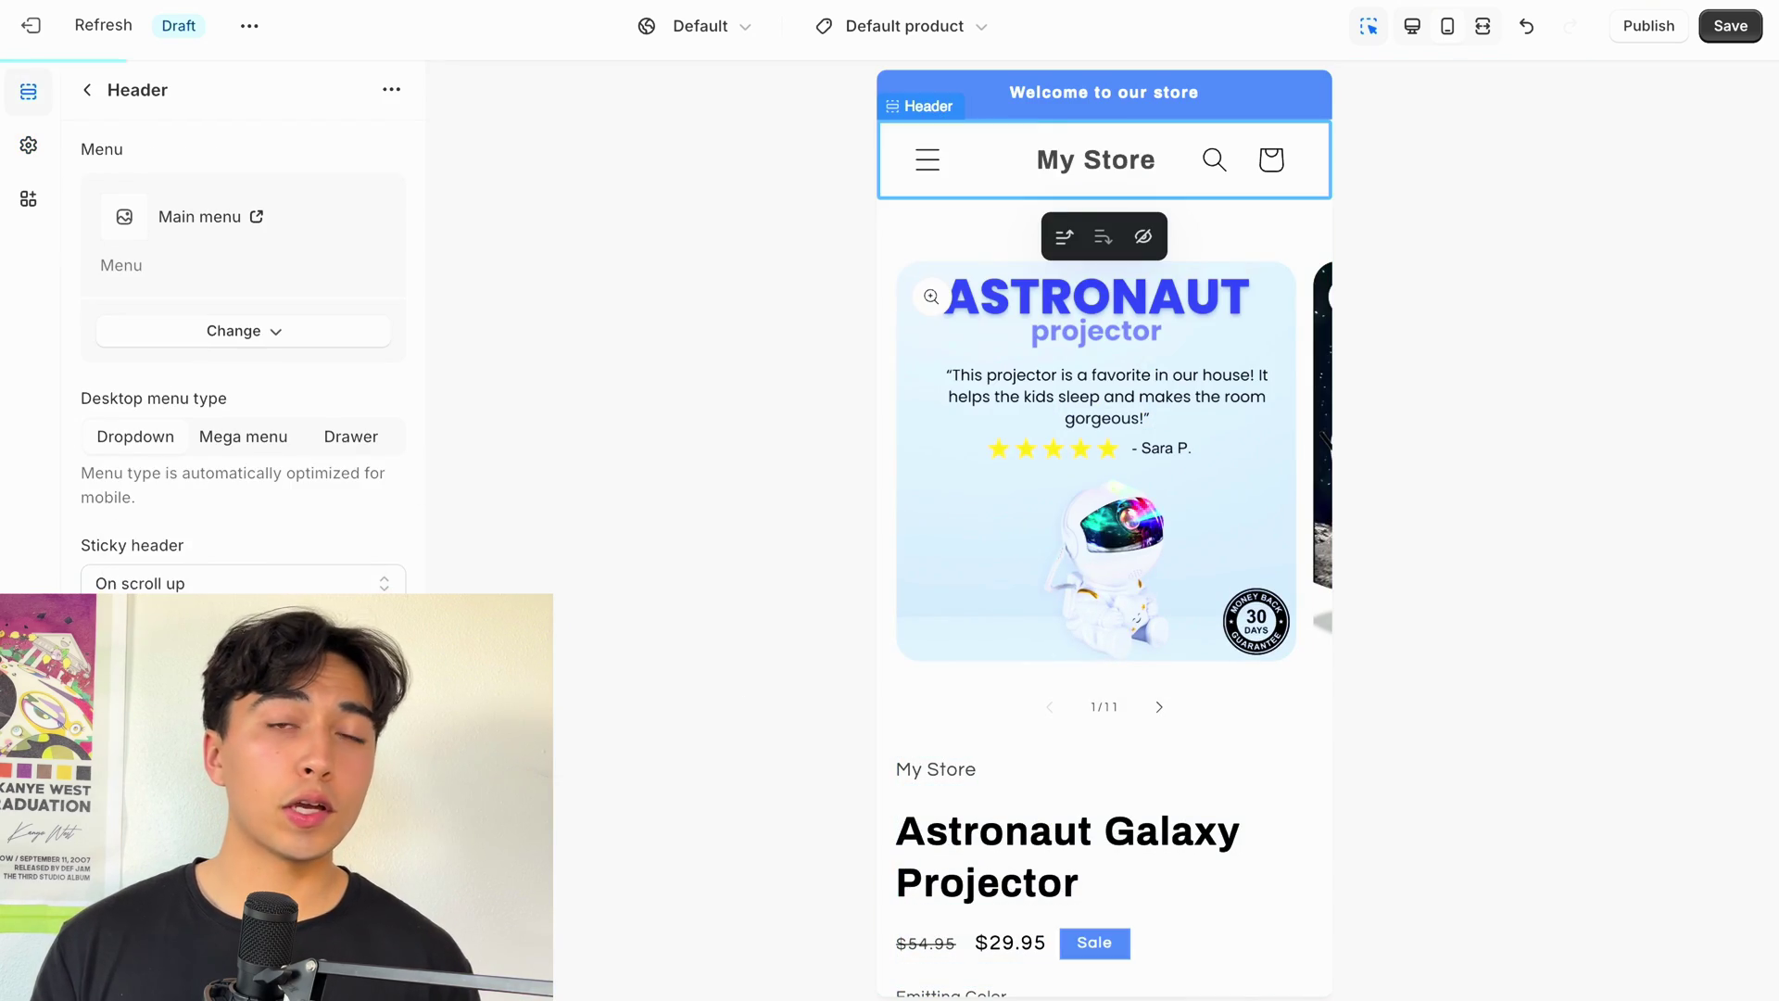
{"action": "left_click", "coordinate": [1102, 92]}
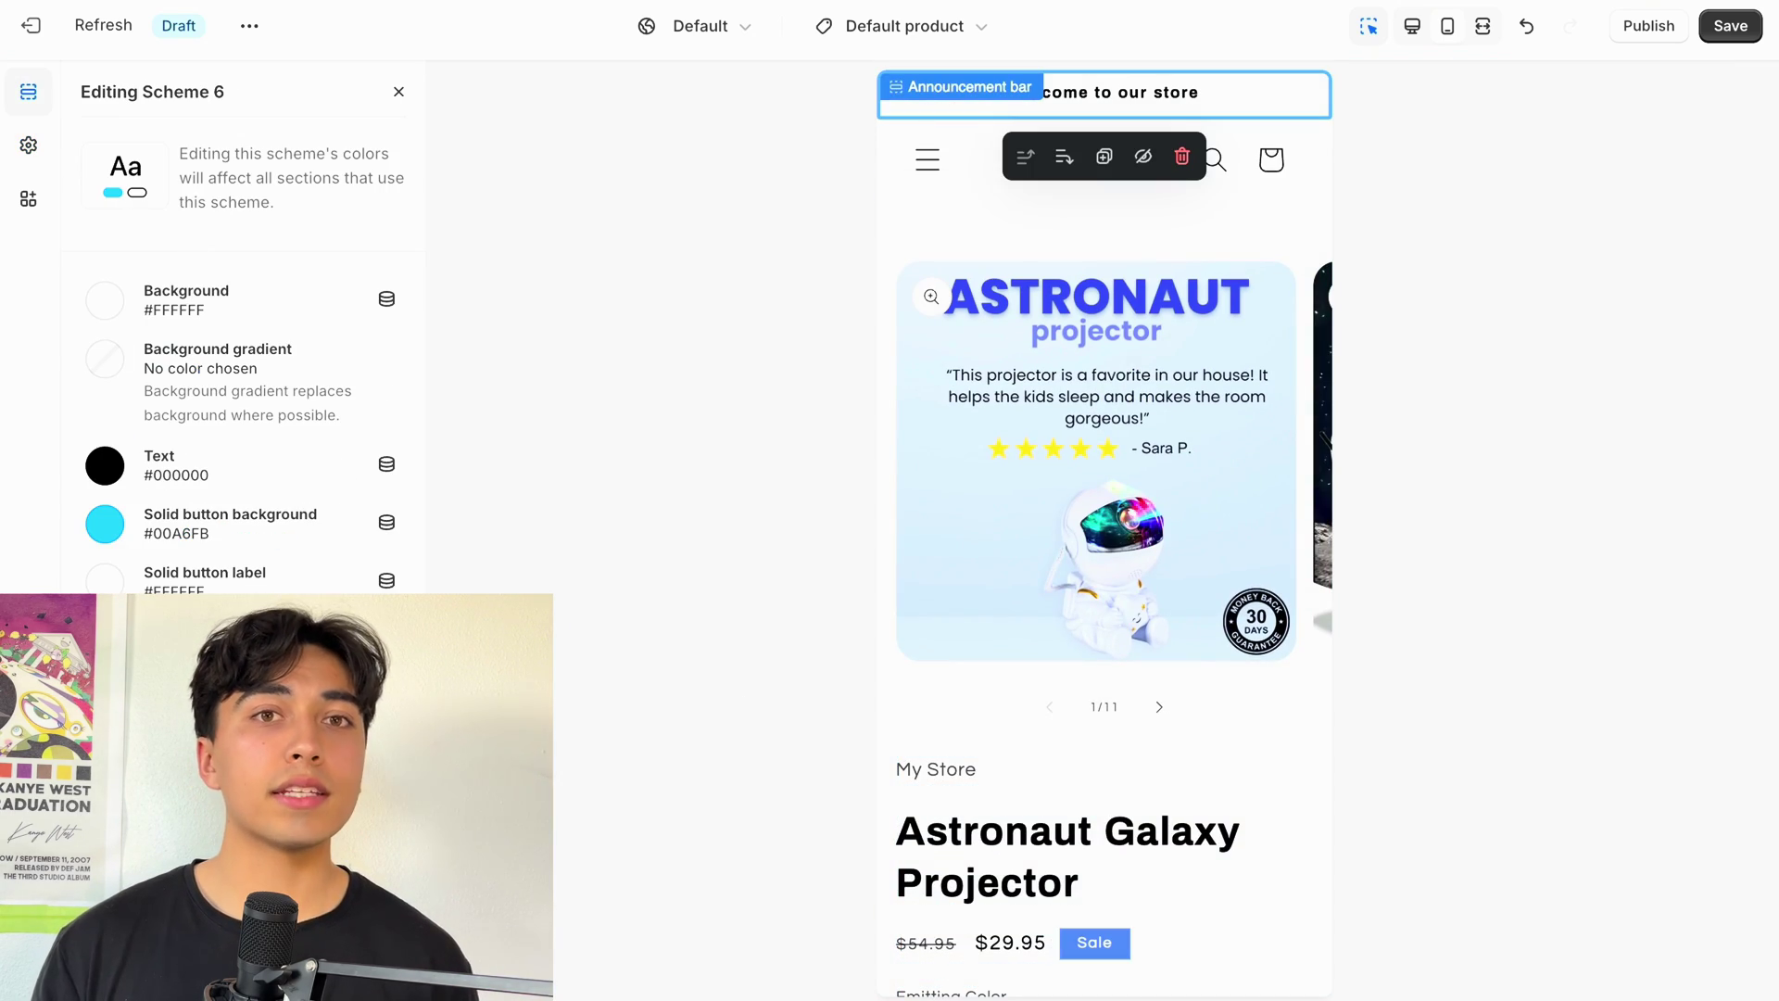
{"action": "left_click", "coordinate": [104, 580]}
{"action": "left_click", "coordinate": [187, 407]}
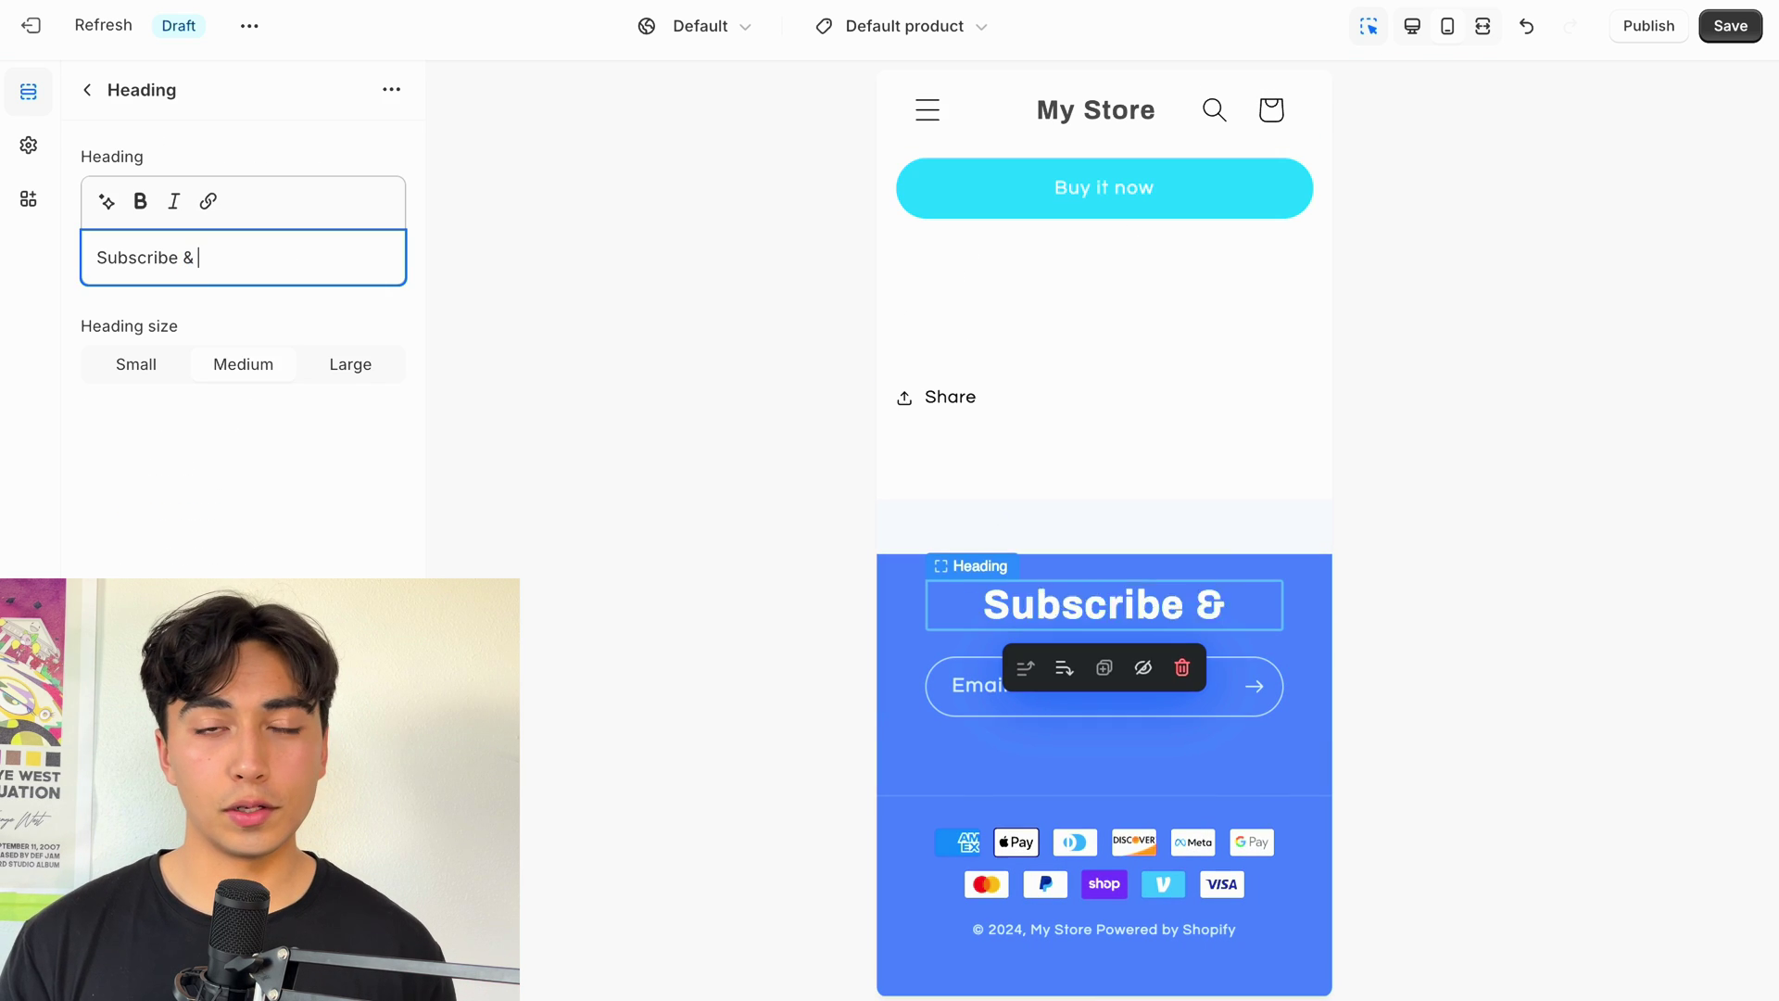
Change the footer email signup heading to 'Subscribe & Save!'
{"action": "type", "text": "Save!"}
{"action": "left_click", "coordinate": [1230, 707]}
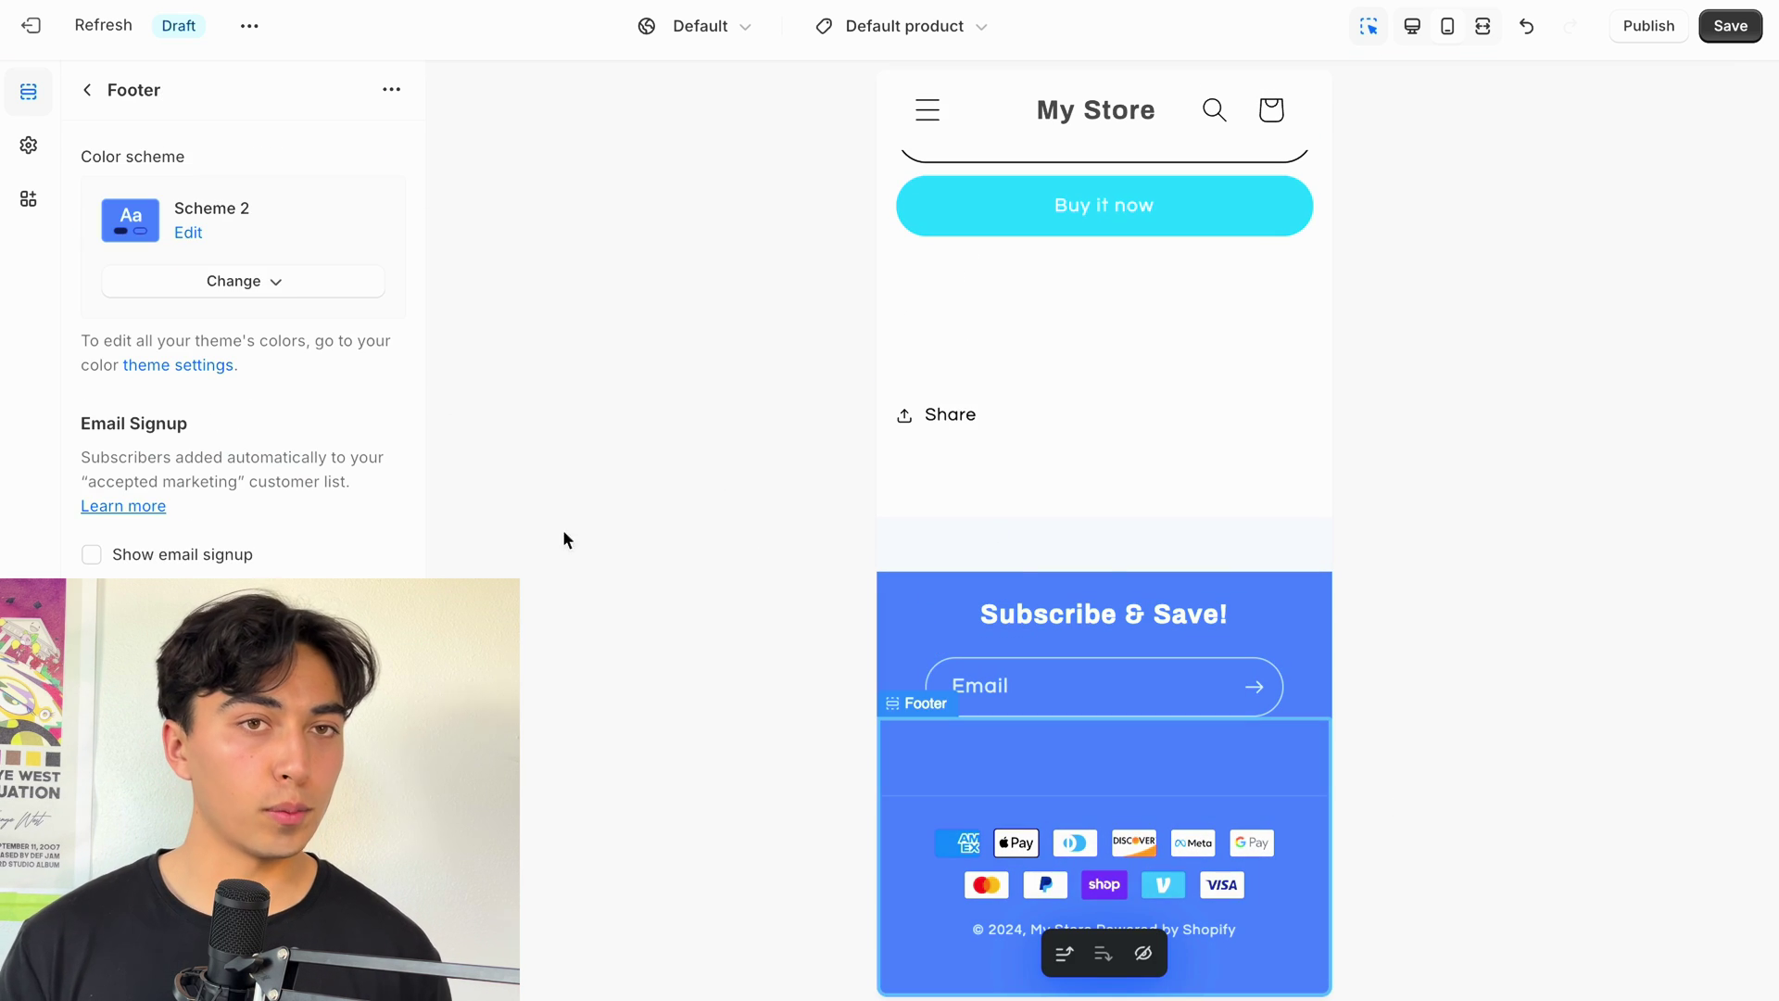
{"action": "scroll", "coordinate": [242, 371], "scroll_direction": "down", "scroll_amount": 3}
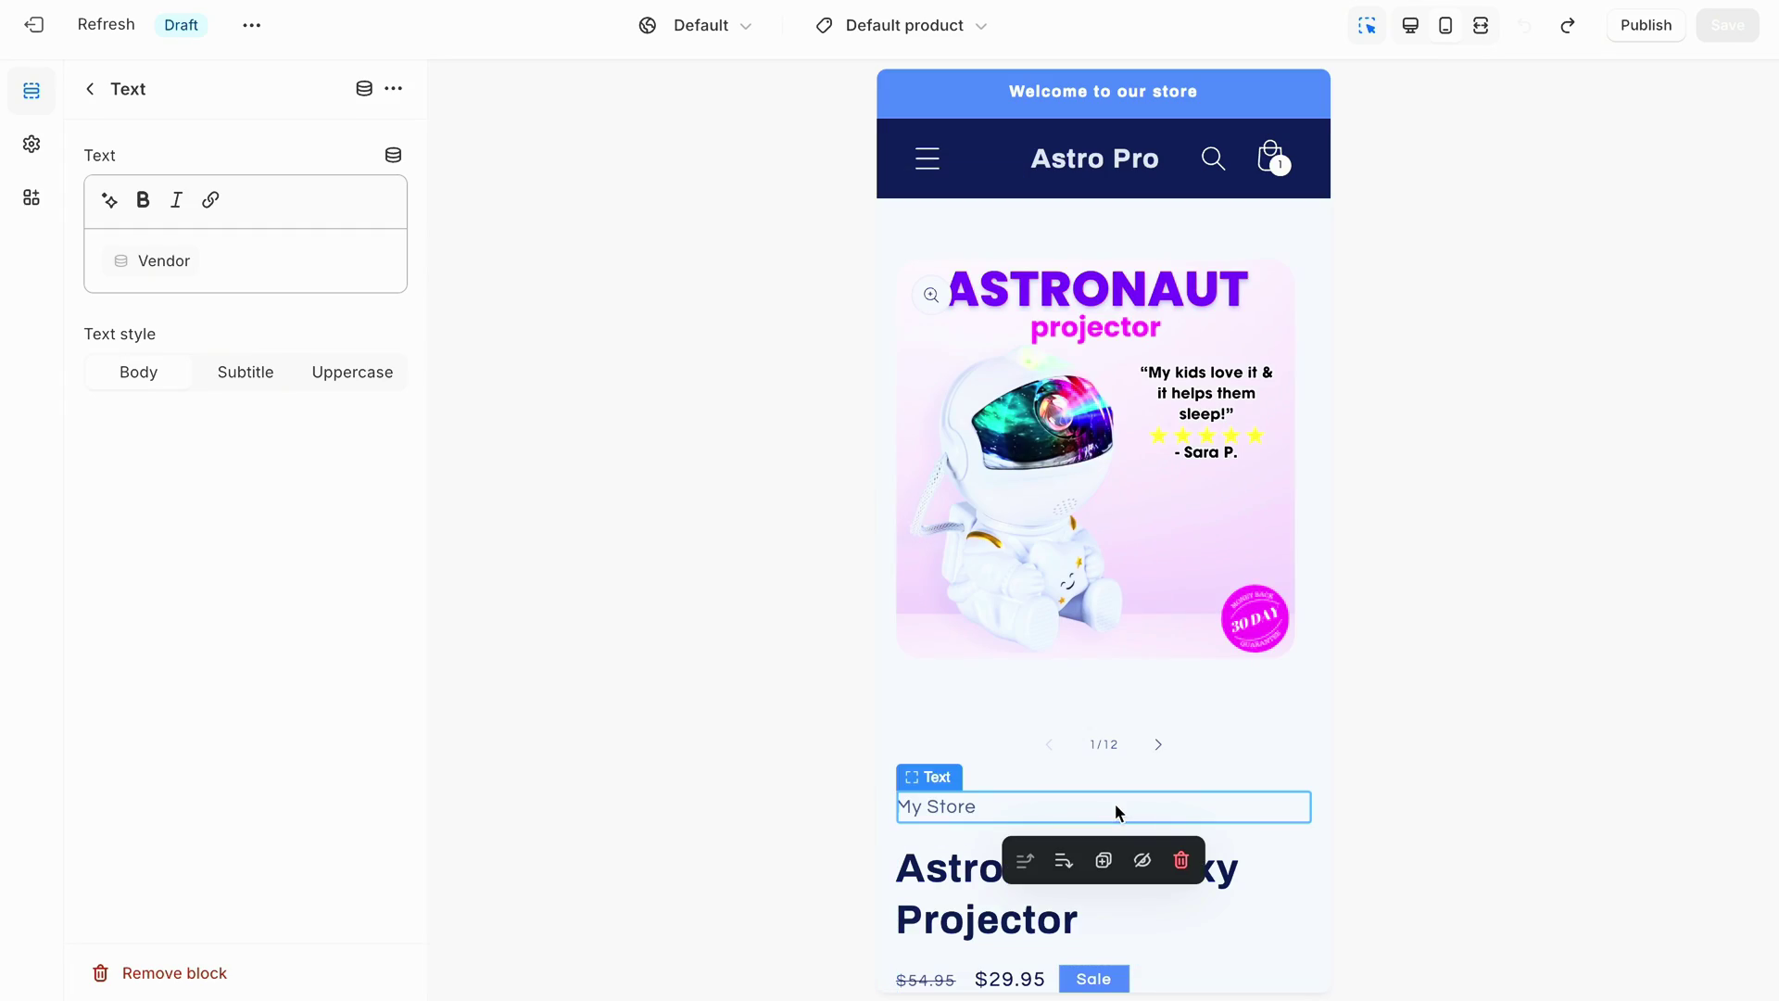
Remove the My Store vendor and Product rating blocks and reorder the product blocks
{"action": "left_click", "coordinate": [1182, 862]}
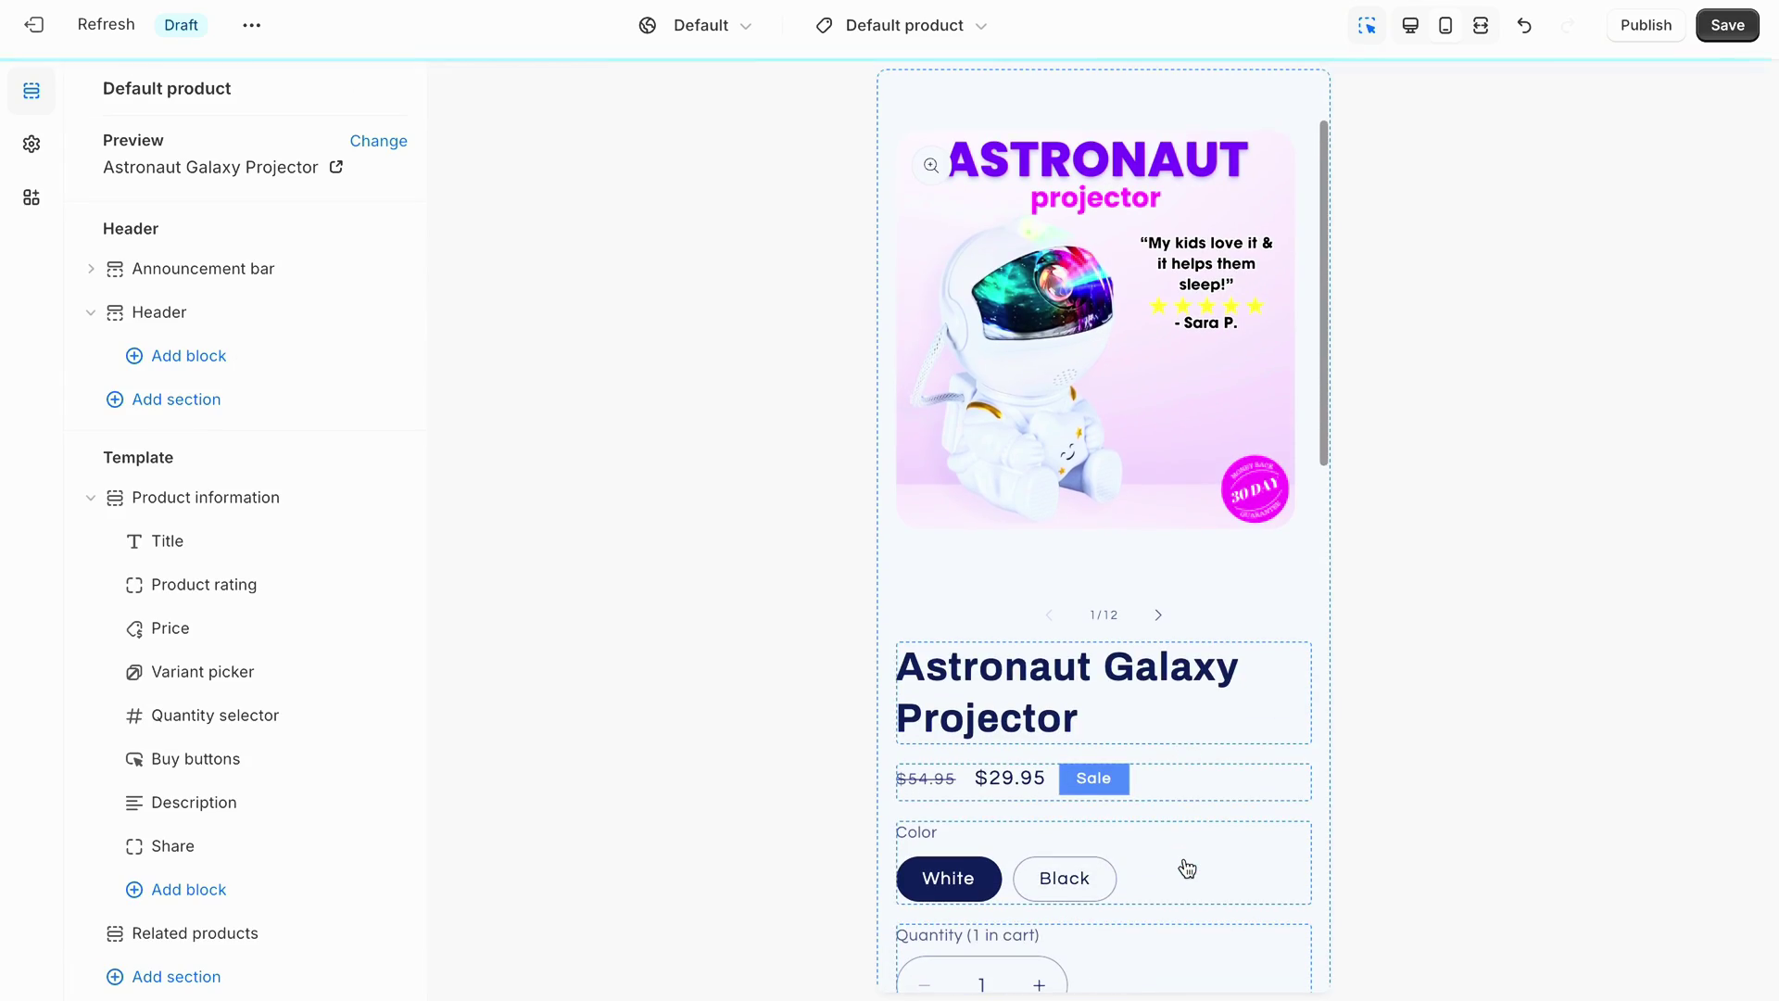
{"action": "scroll", "coordinate": [250, 436], "scroll_direction": "down", "scroll_amount": 2}
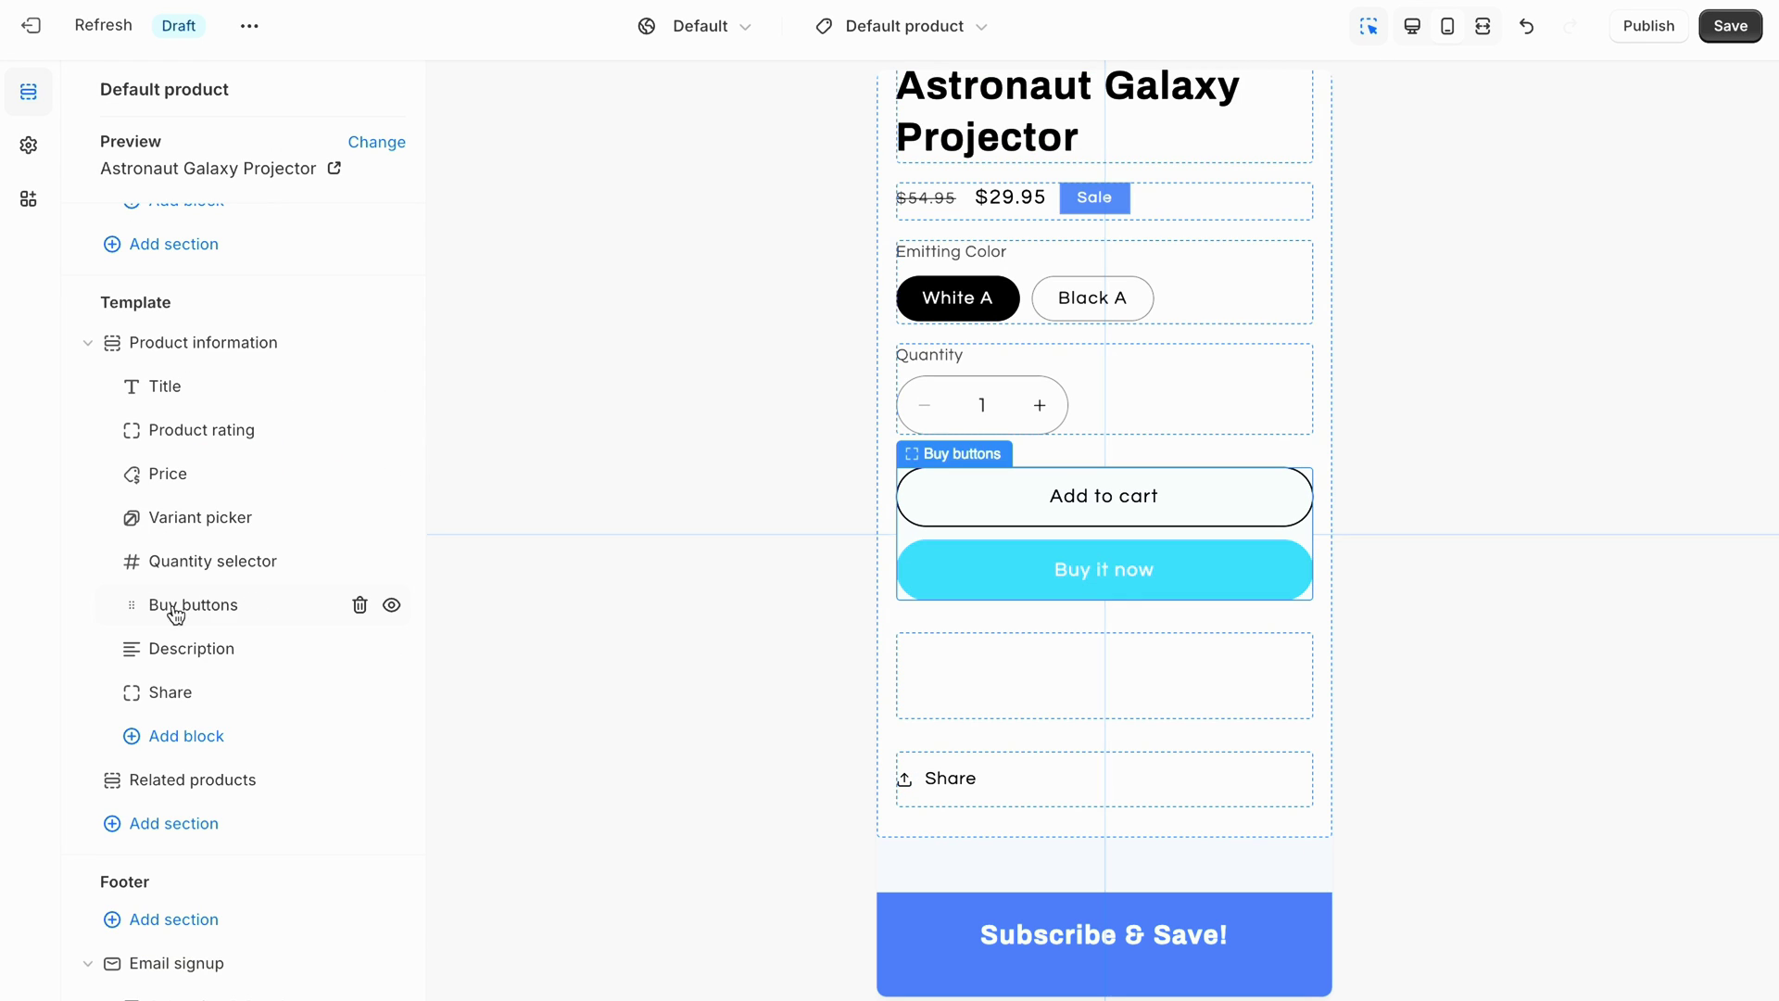
{"action": "left_click_drag", "start_coordinate": [171, 604], "coordinate": [133, 512]}
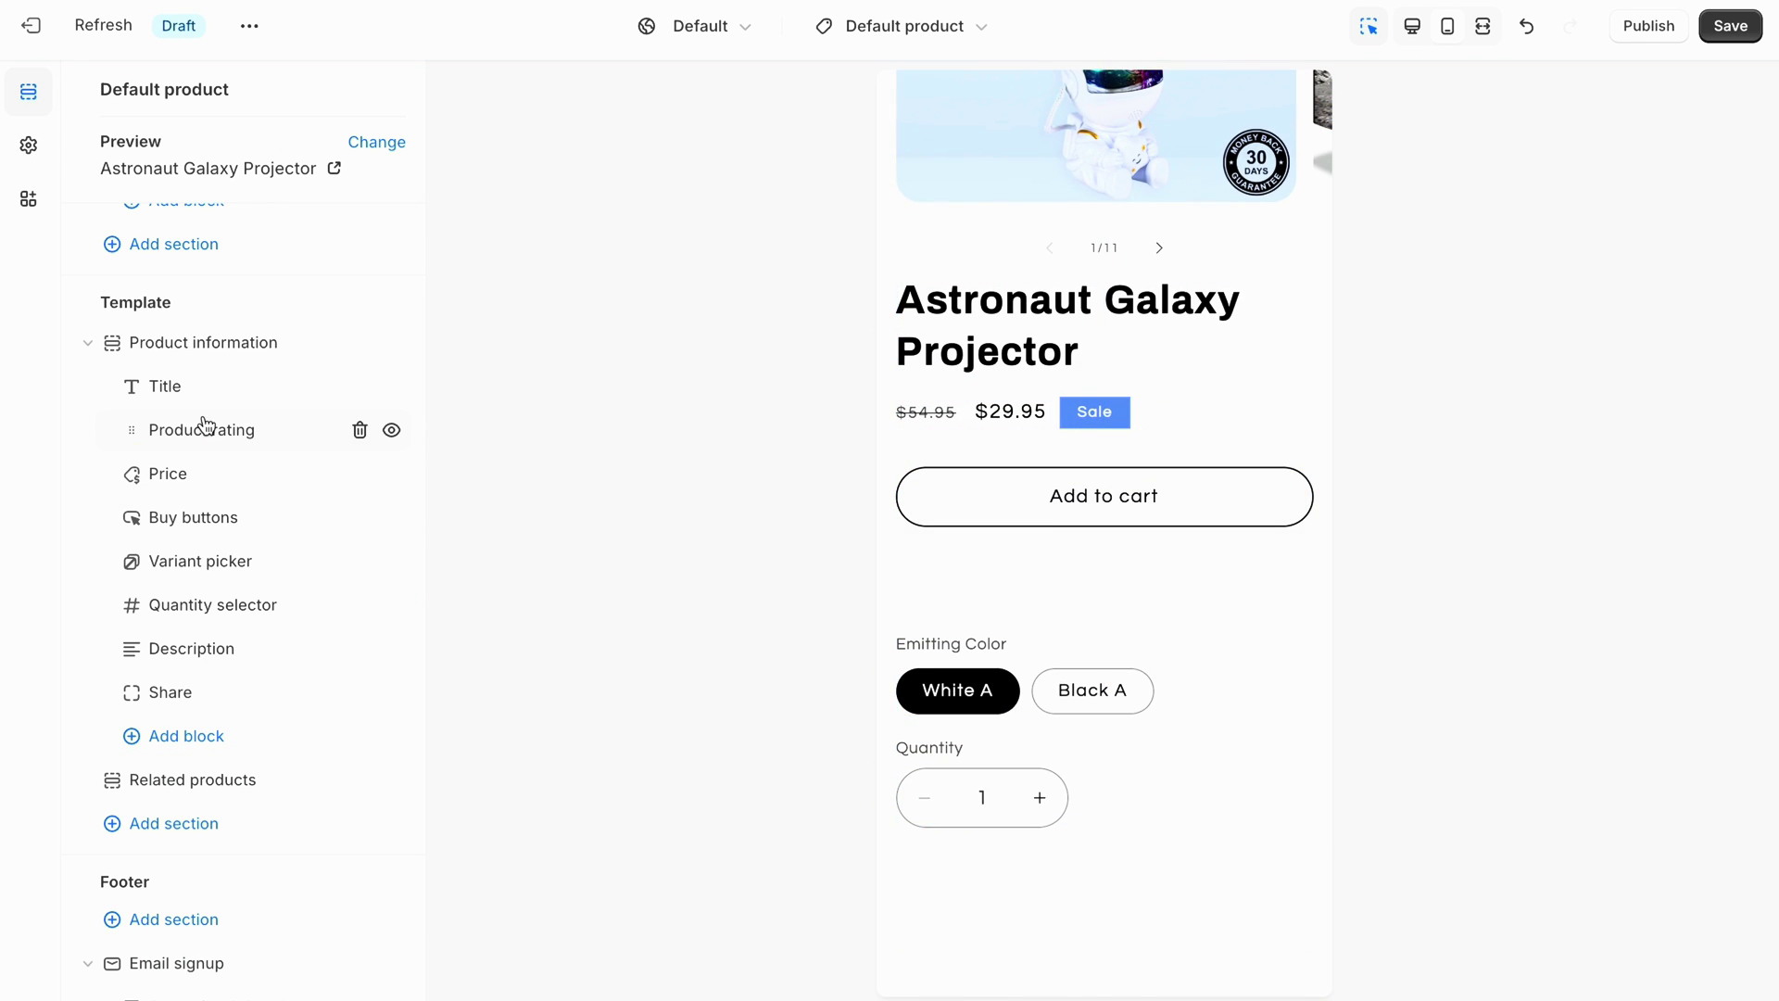
{"action": "left_click", "coordinate": [354, 429]}
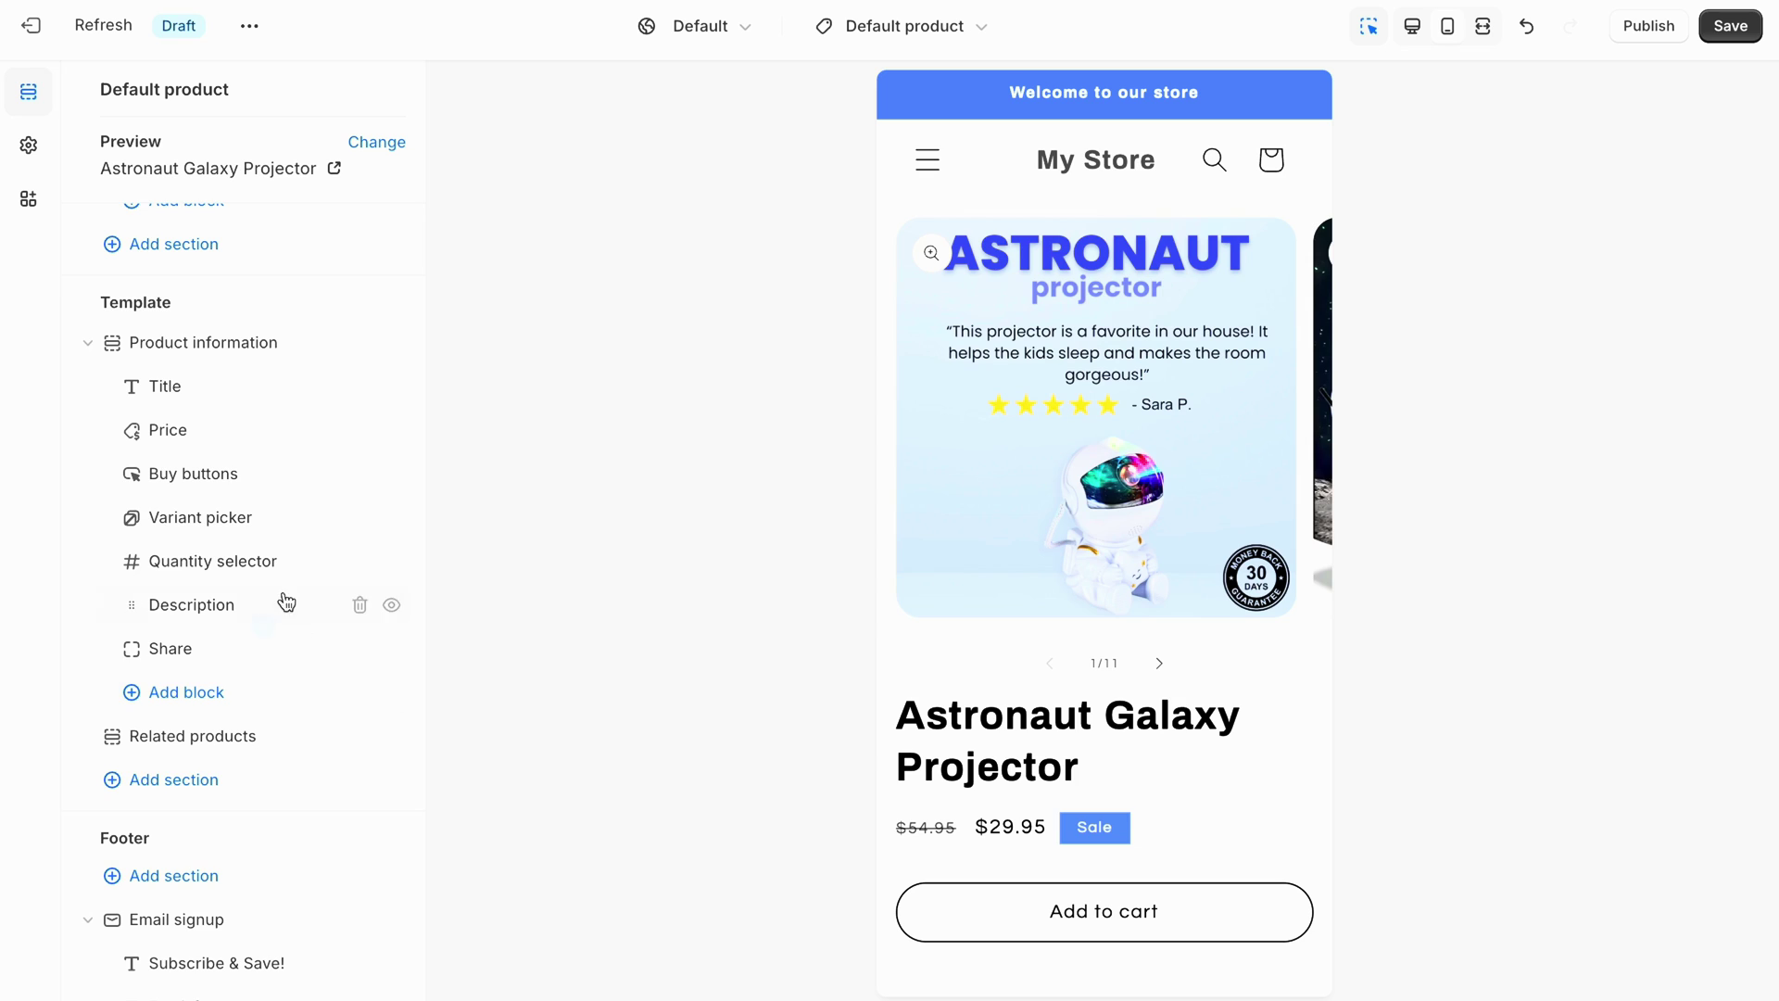
{"action": "scroll", "coordinate": [266, 704], "scroll_direction": "down", "scroll_amount": 2}
{"action": "scroll", "coordinate": [947, 788], "scroll_direction": "down", "scroll_amount": 8}
{"action": "scroll", "coordinate": [947, 788], "scroll_direction": "up", "scroll_amount": 2}
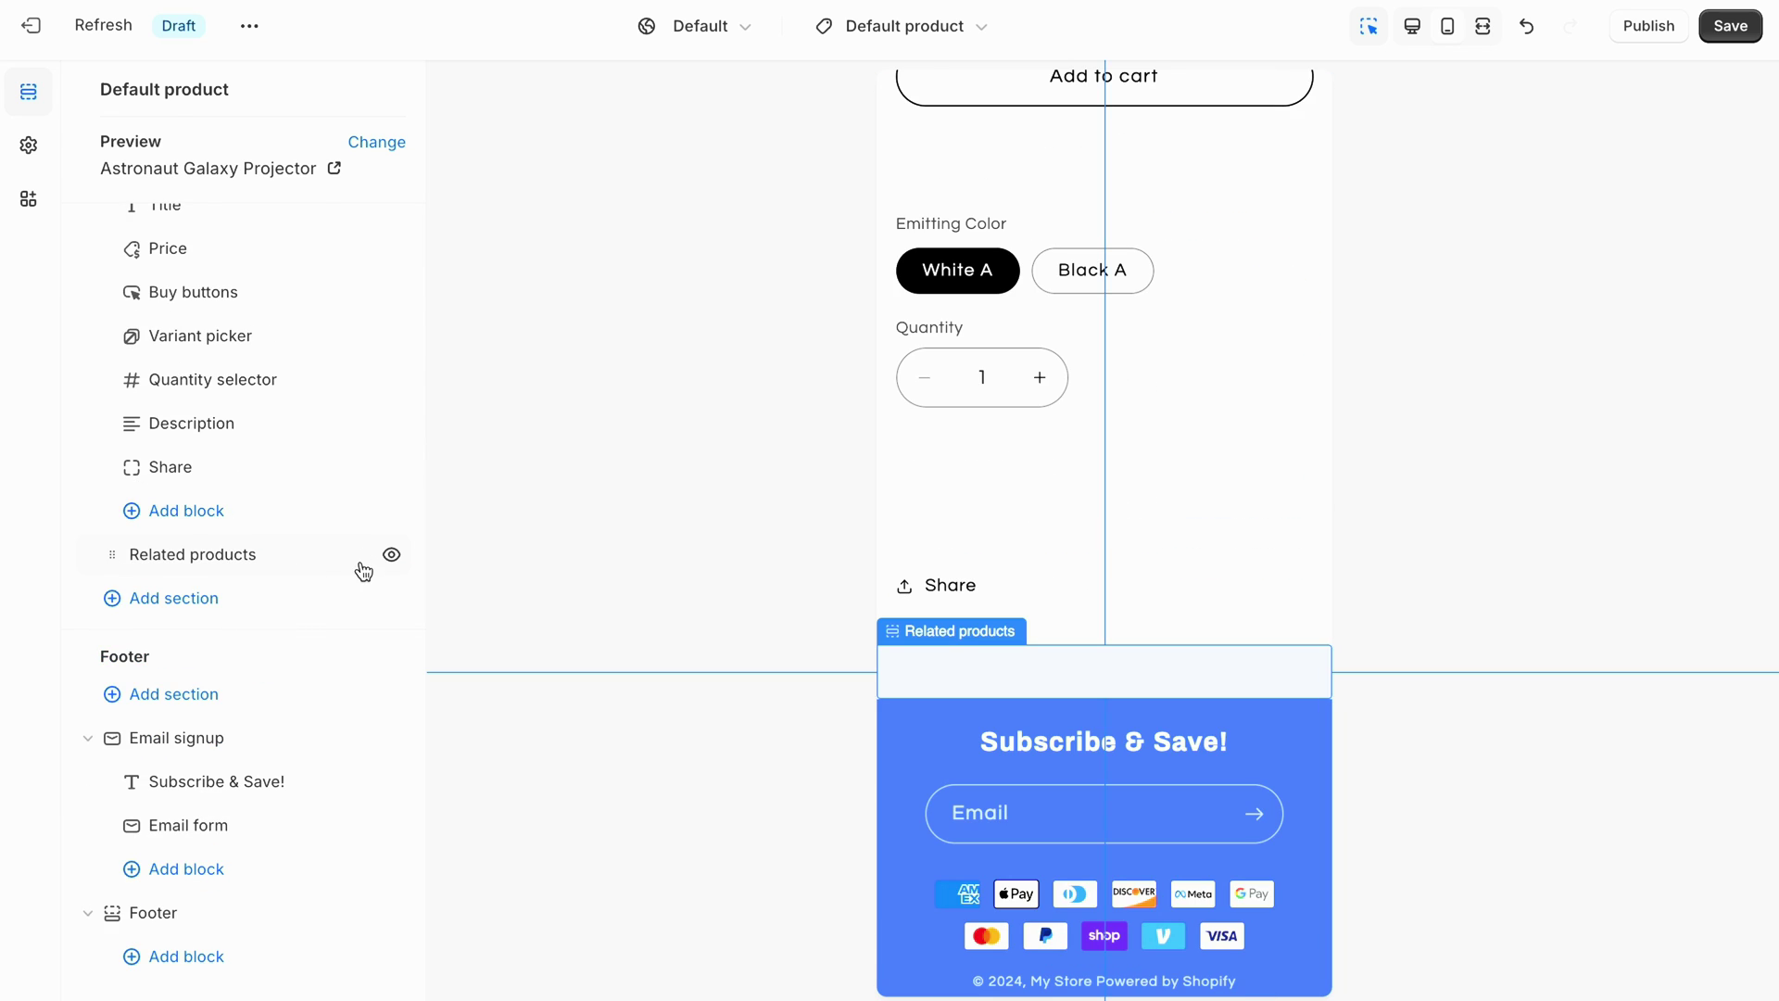
Review the Related products, Price block and Scheme 6 settings, then save the product page
{"action": "left_click", "coordinate": [363, 572]}
{"action": "scroll", "coordinate": [408, 278], "scroll_direction": "down", "scroll_amount": 10}
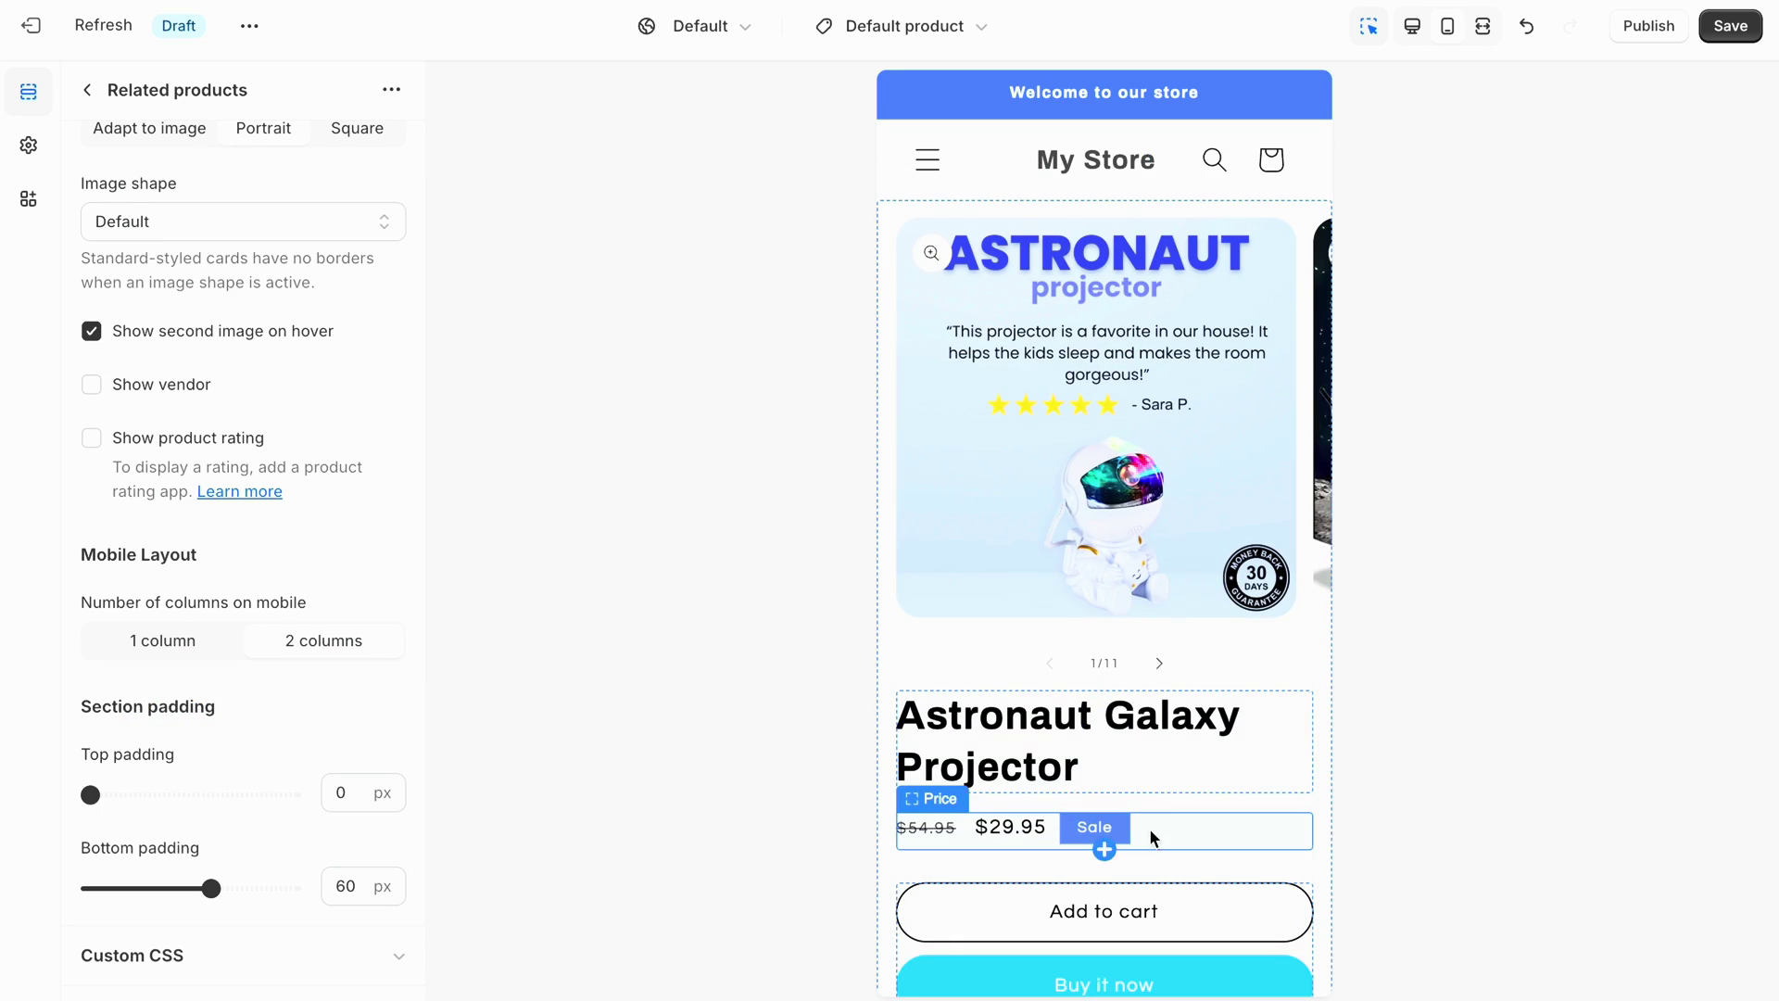
{"action": "left_click", "coordinate": [1154, 837]}
{"action": "left_click", "coordinate": [29, 145]}
{"action": "left_click", "coordinate": [353, 492]}
{"action": "left_click", "coordinate": [88, 90]}
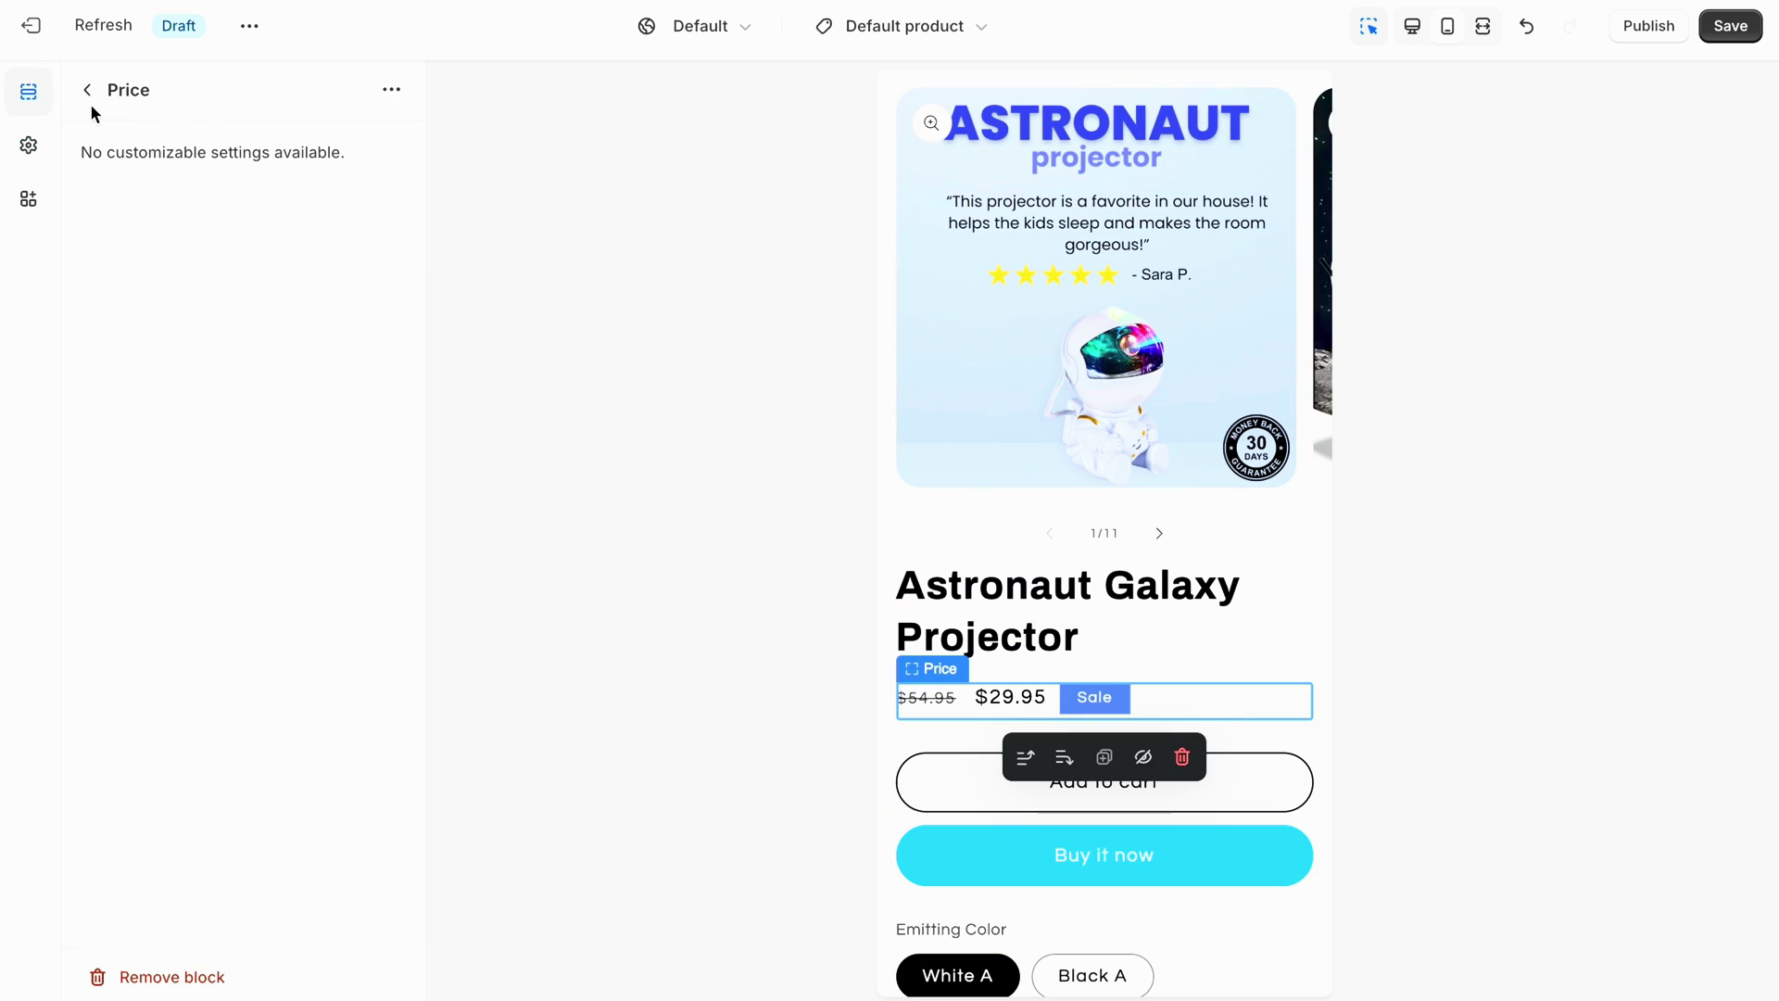
{"action": "left_click", "coordinate": [87, 90]}
{"action": "left_click", "coordinate": [1143, 699]}
{"action": "left_click", "coordinate": [1729, 25]}
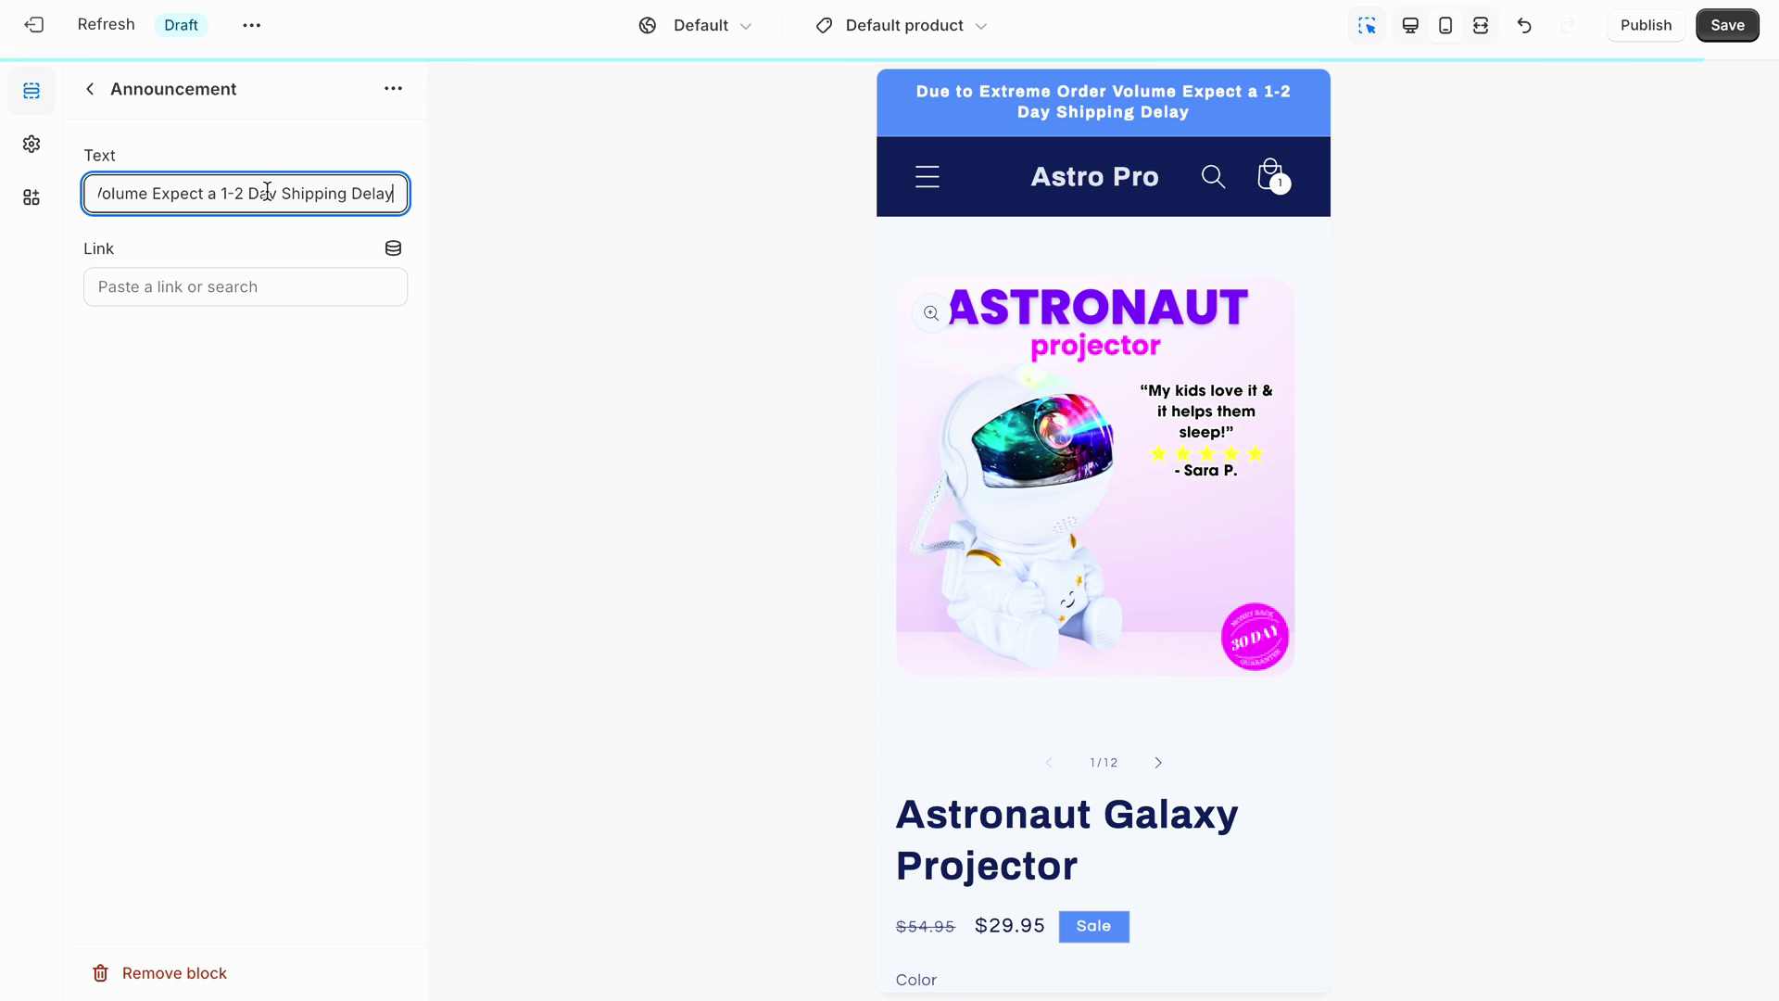
Edit the announcement bar message to the extreme order volume shipping-delay notice
{"action": "left_click", "coordinate": [985, 127]}
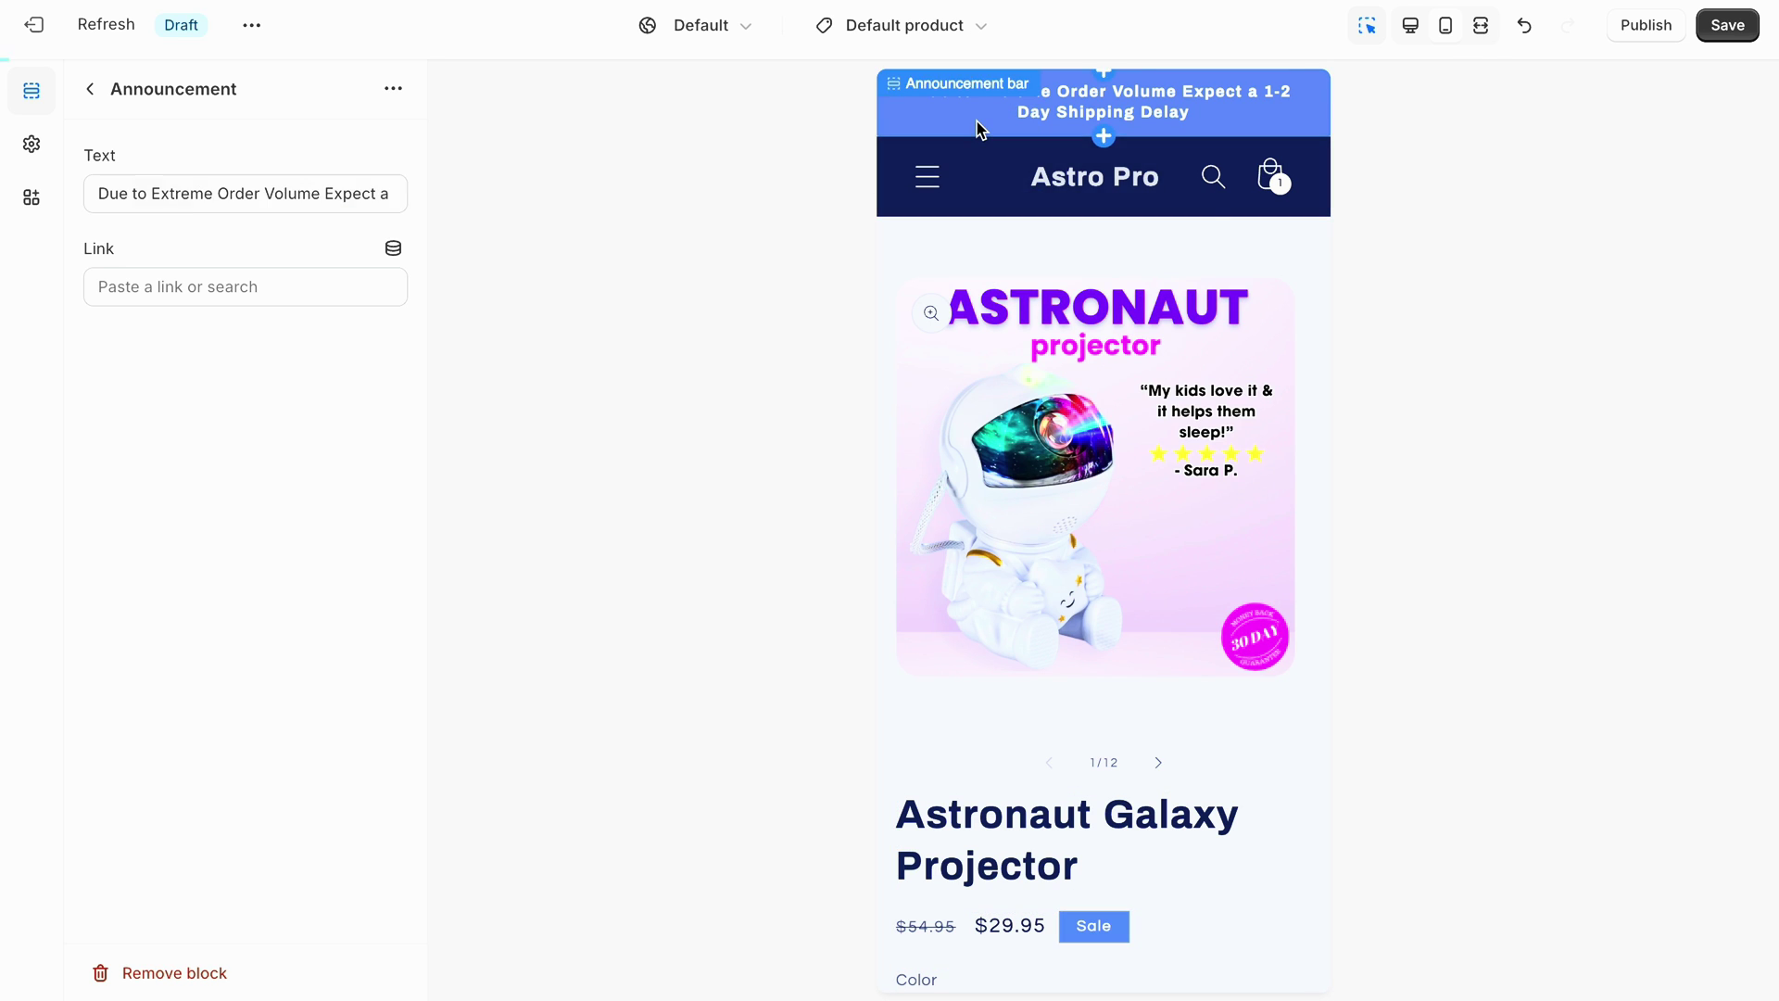
{"action": "left_click", "coordinate": [218, 295]}
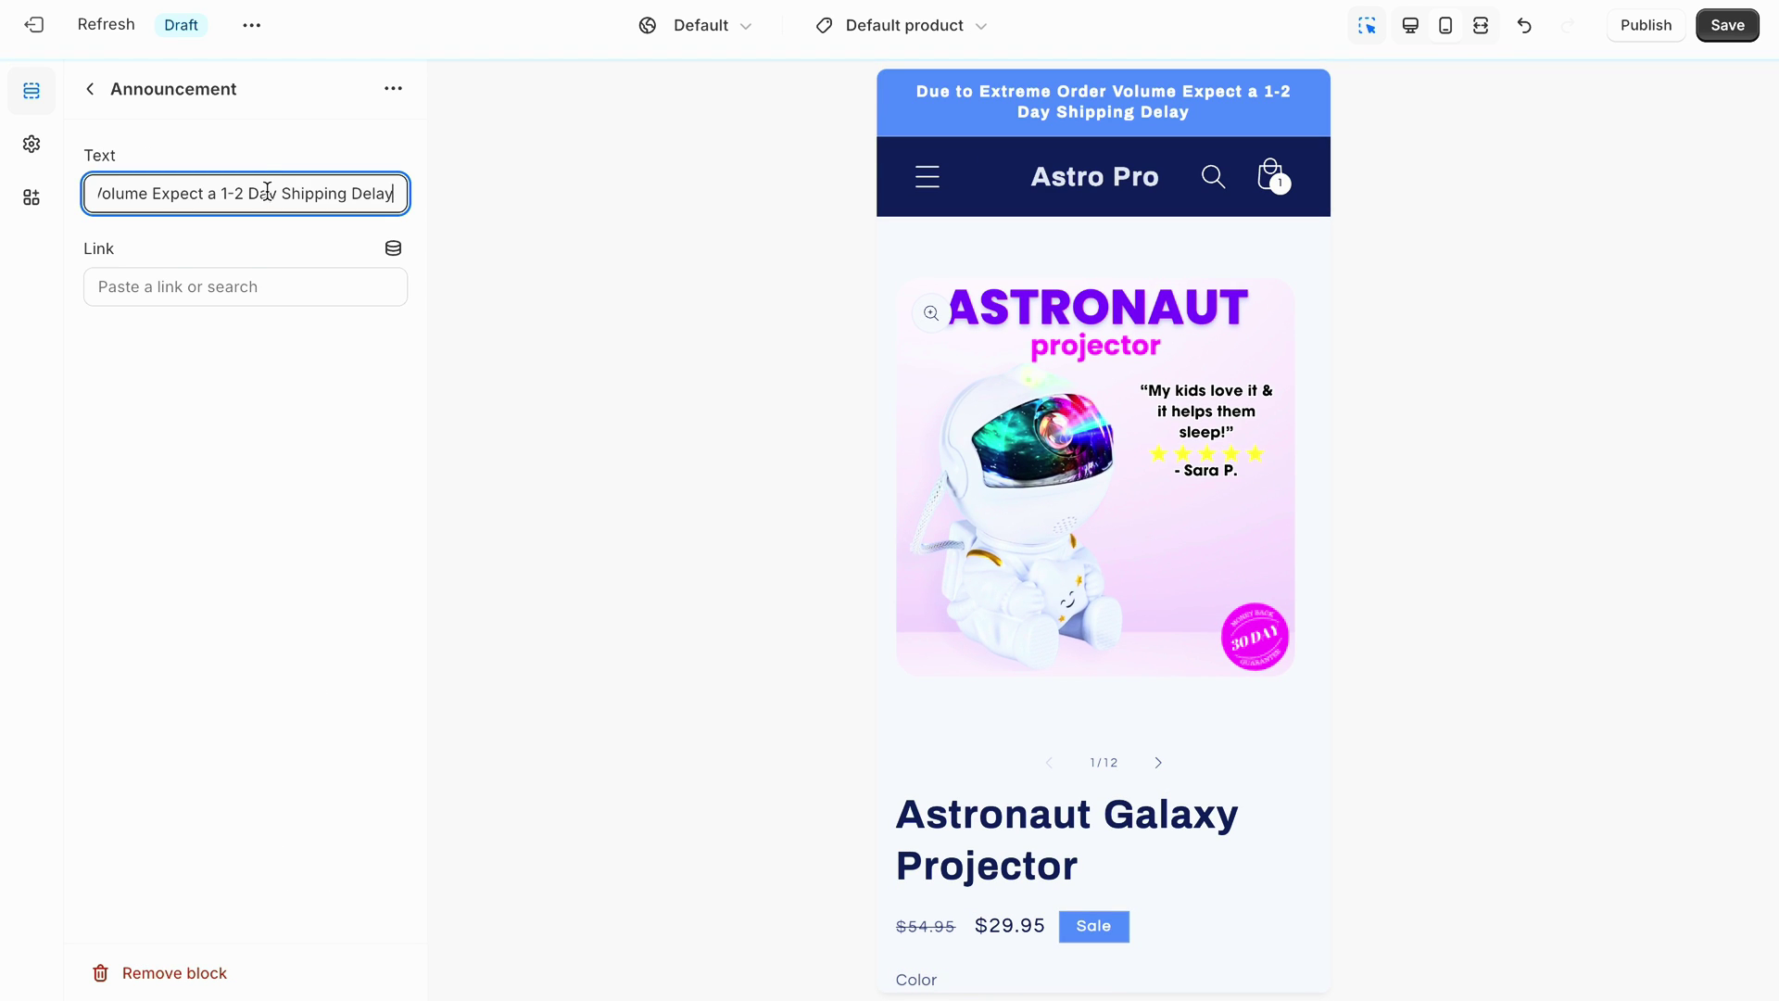
{"action": "left_click", "coordinate": [979, 132]}
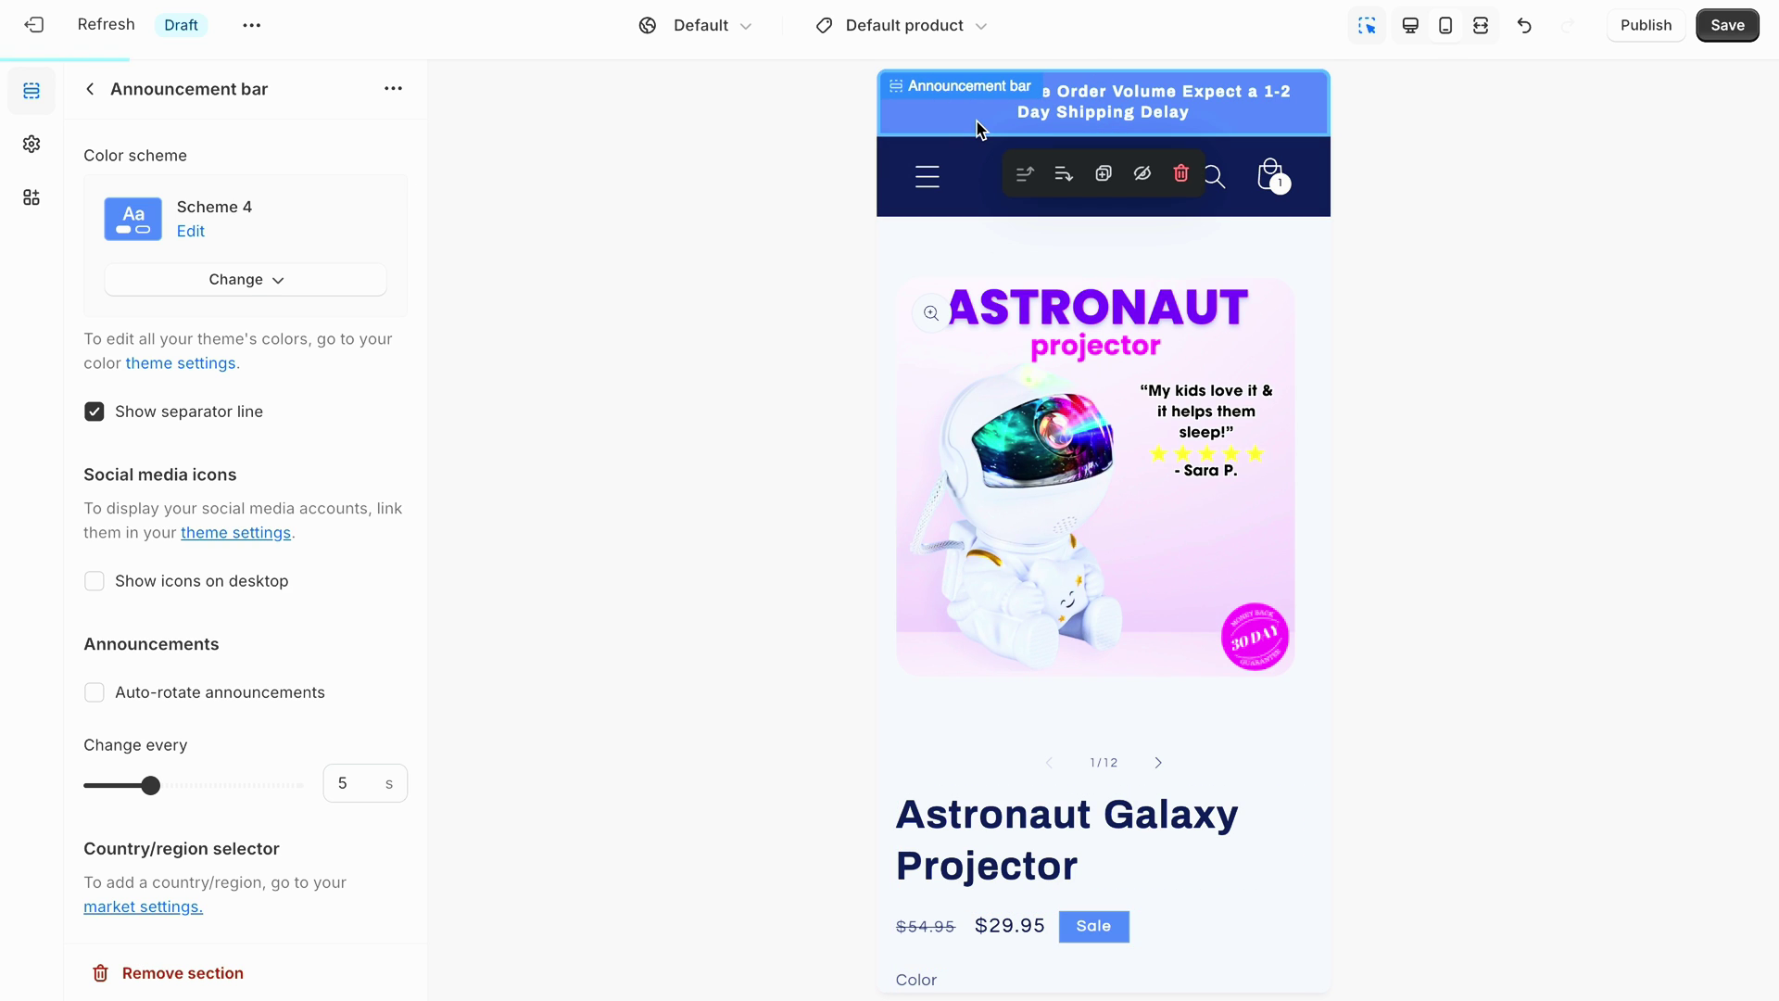
{"action": "left_click", "coordinate": [222, 282]}
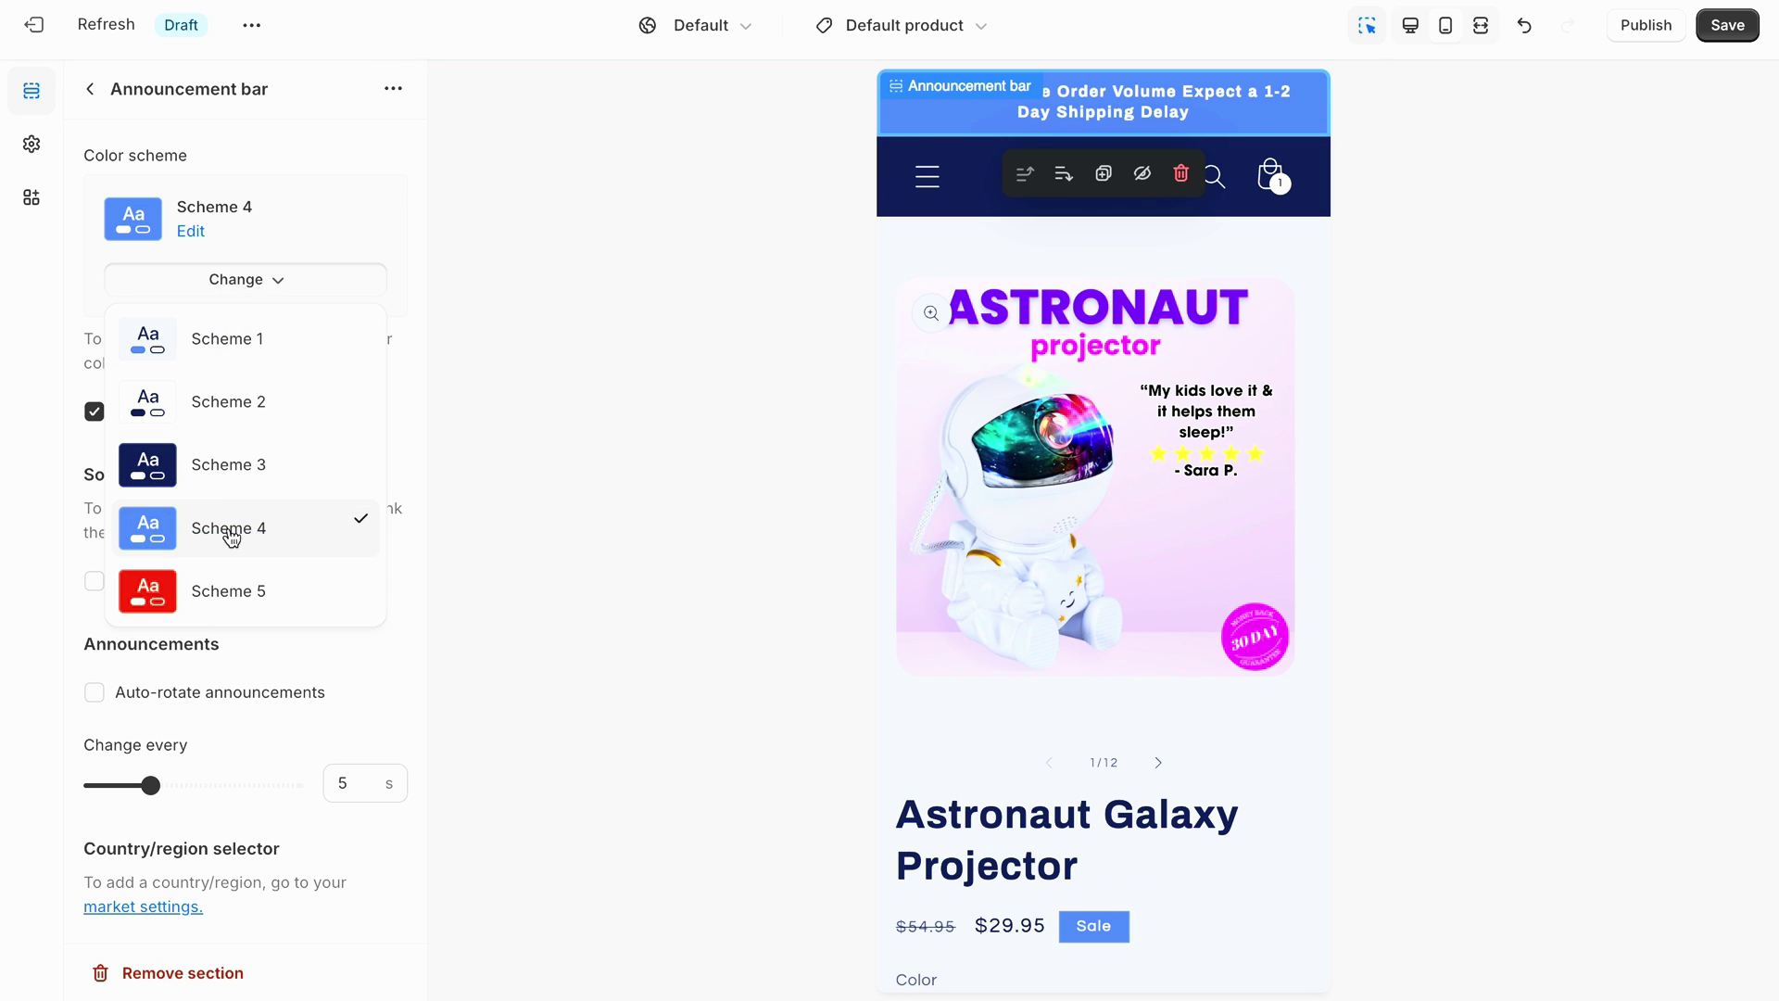
{"action": "left_click", "coordinate": [267, 191]}
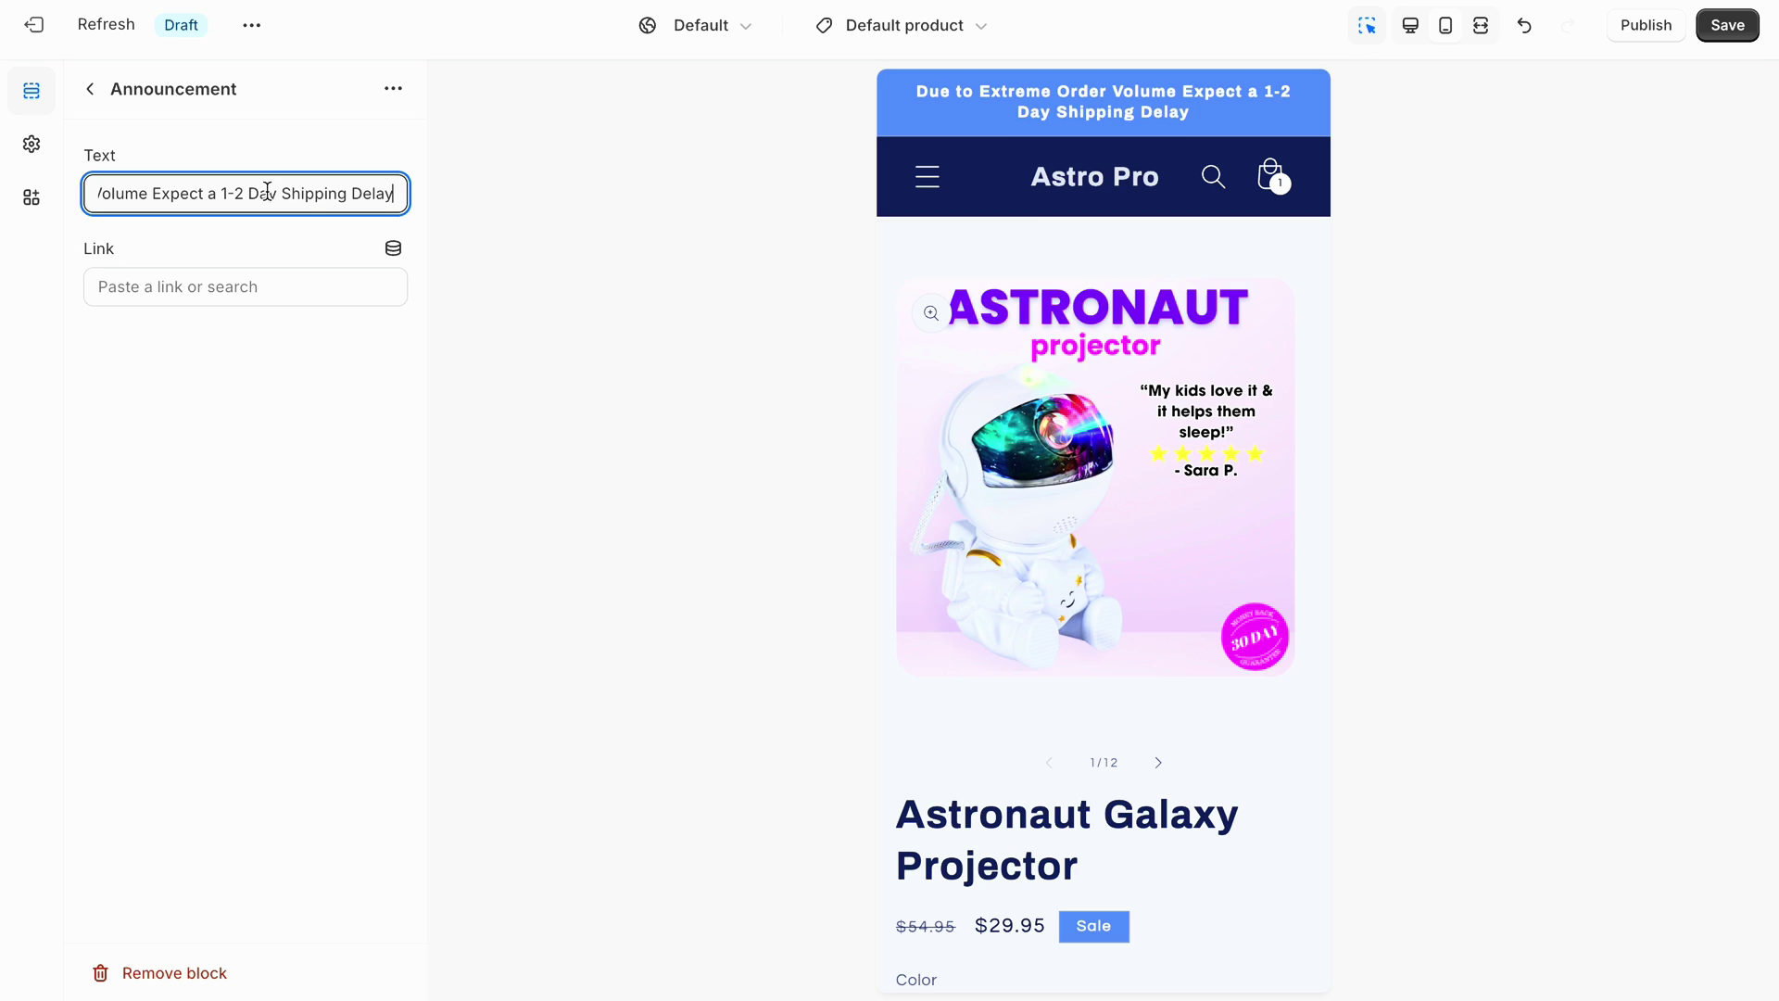
Bring up the announcement bar's colour scheme list to compare the available schemes
{"action": "left_click", "coordinate": [979, 129]}
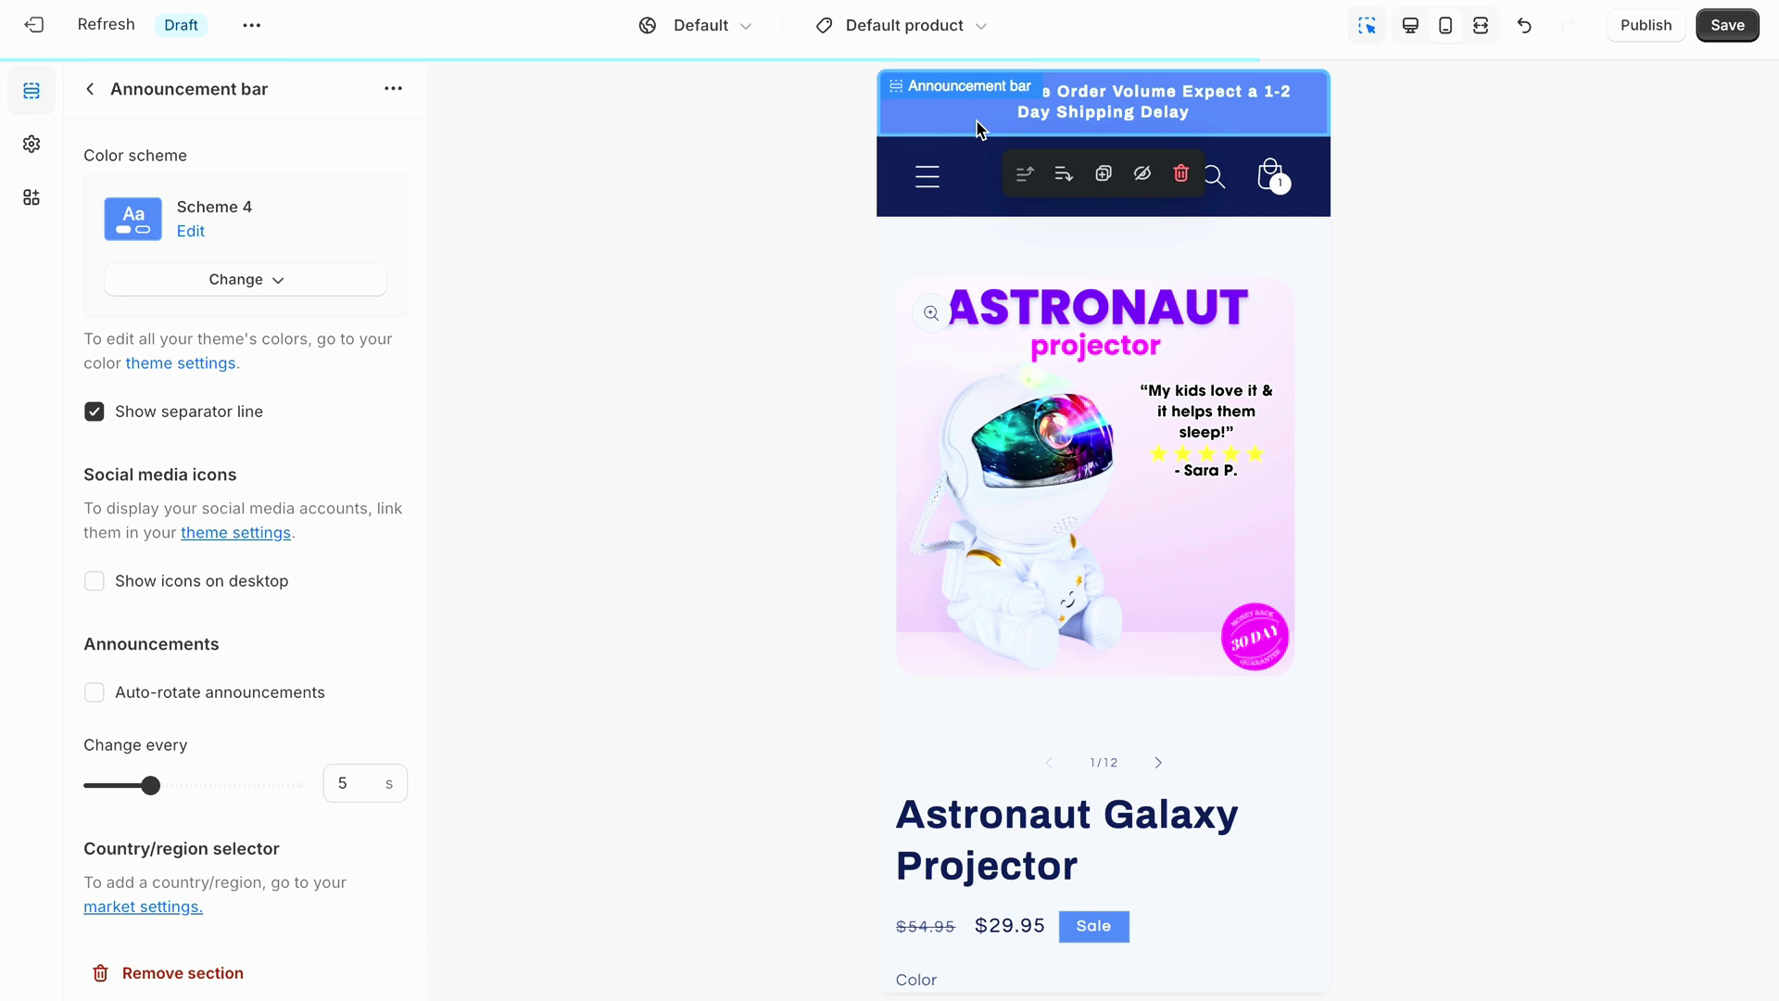
{"action": "left_click", "coordinate": [219, 287]}
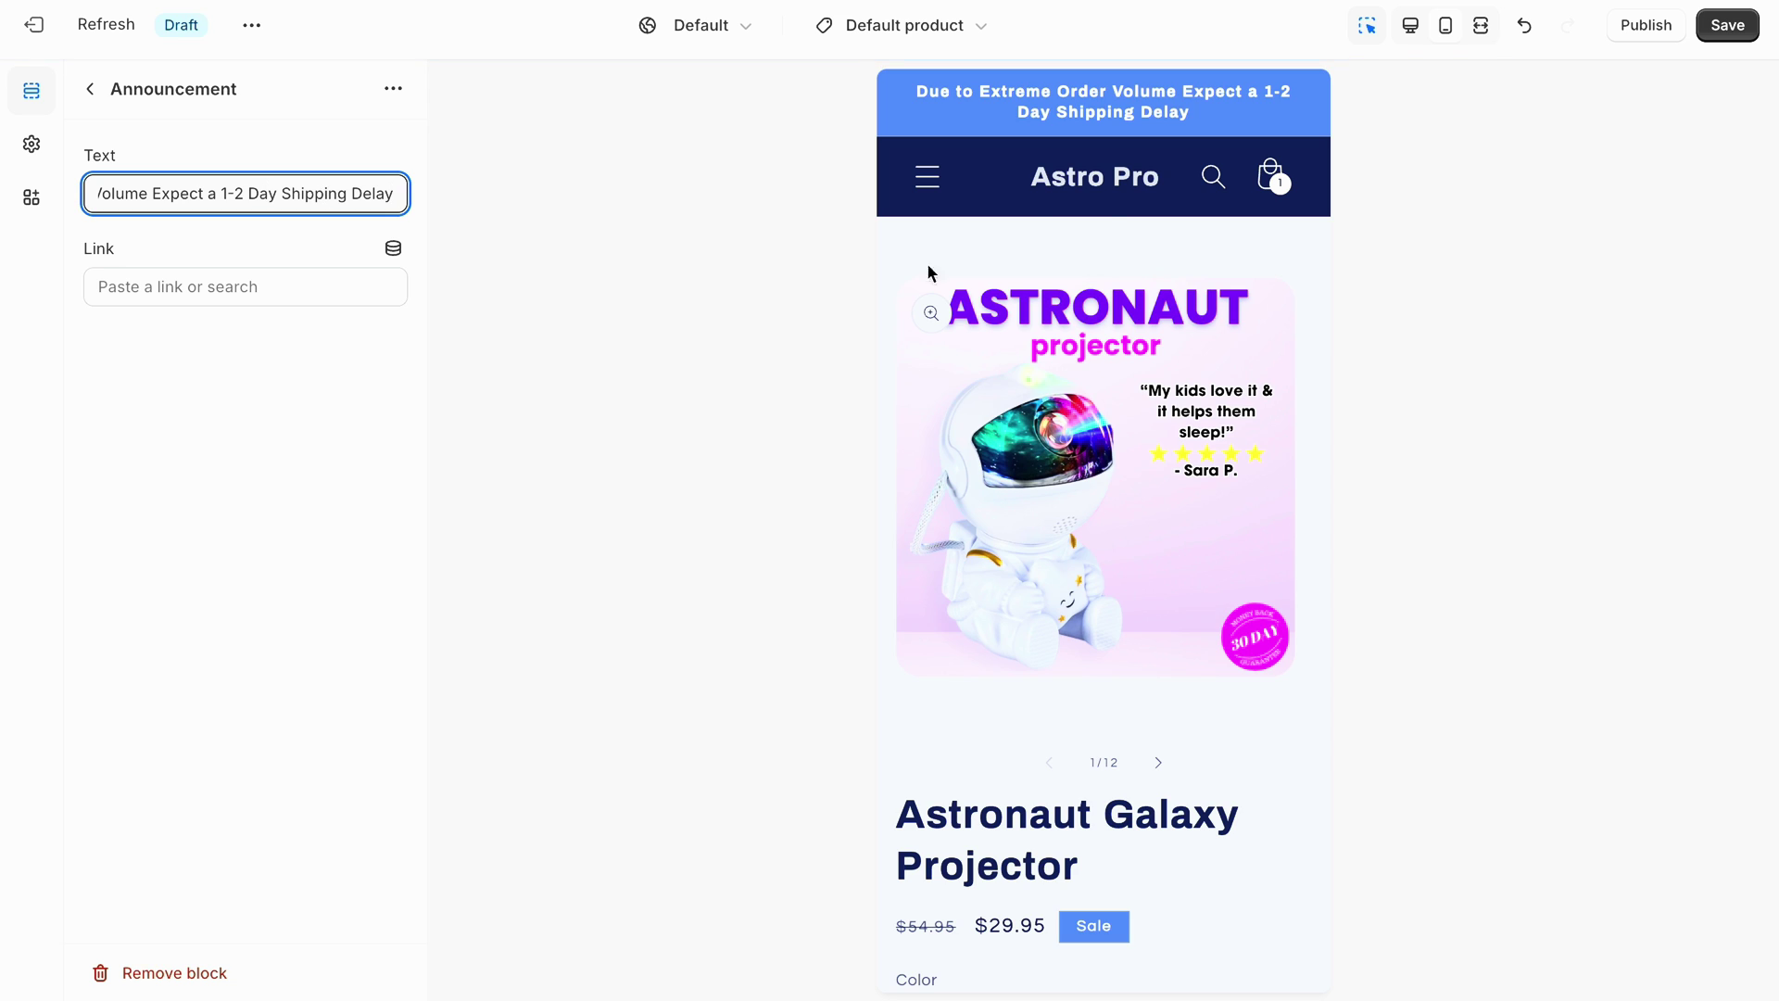
{"action": "left_click", "coordinate": [979, 129]}
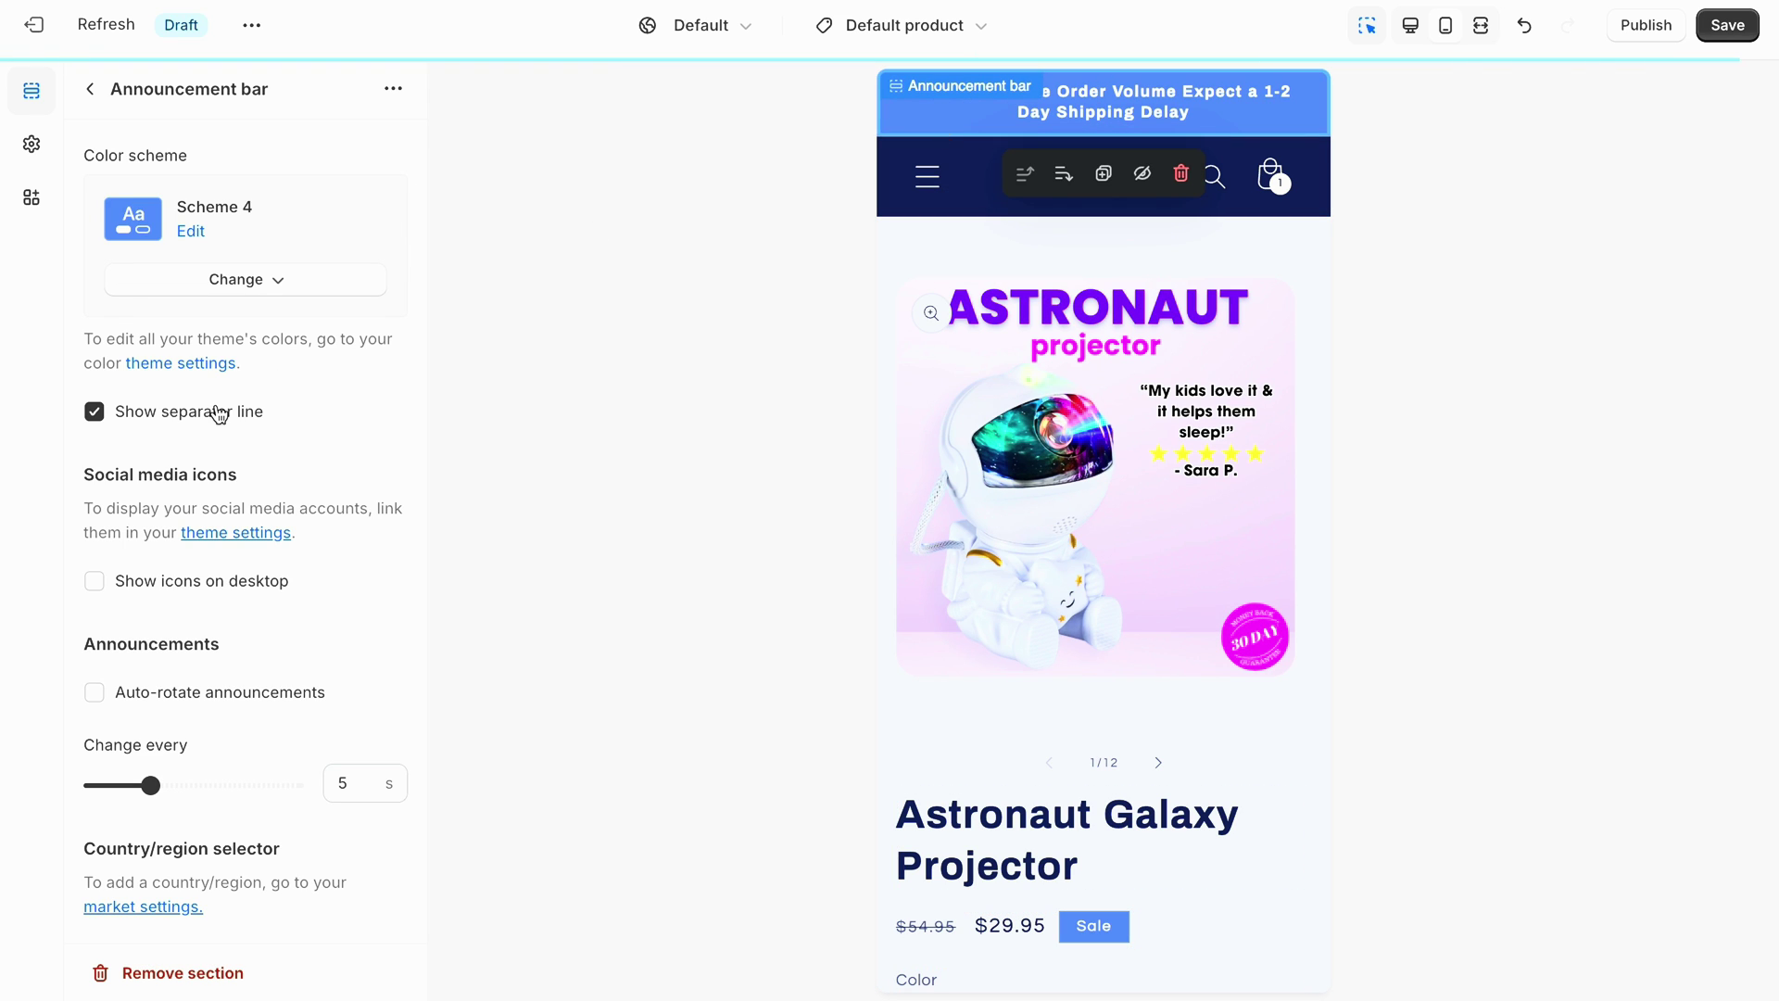
{"action": "left_click", "coordinate": [219, 297]}
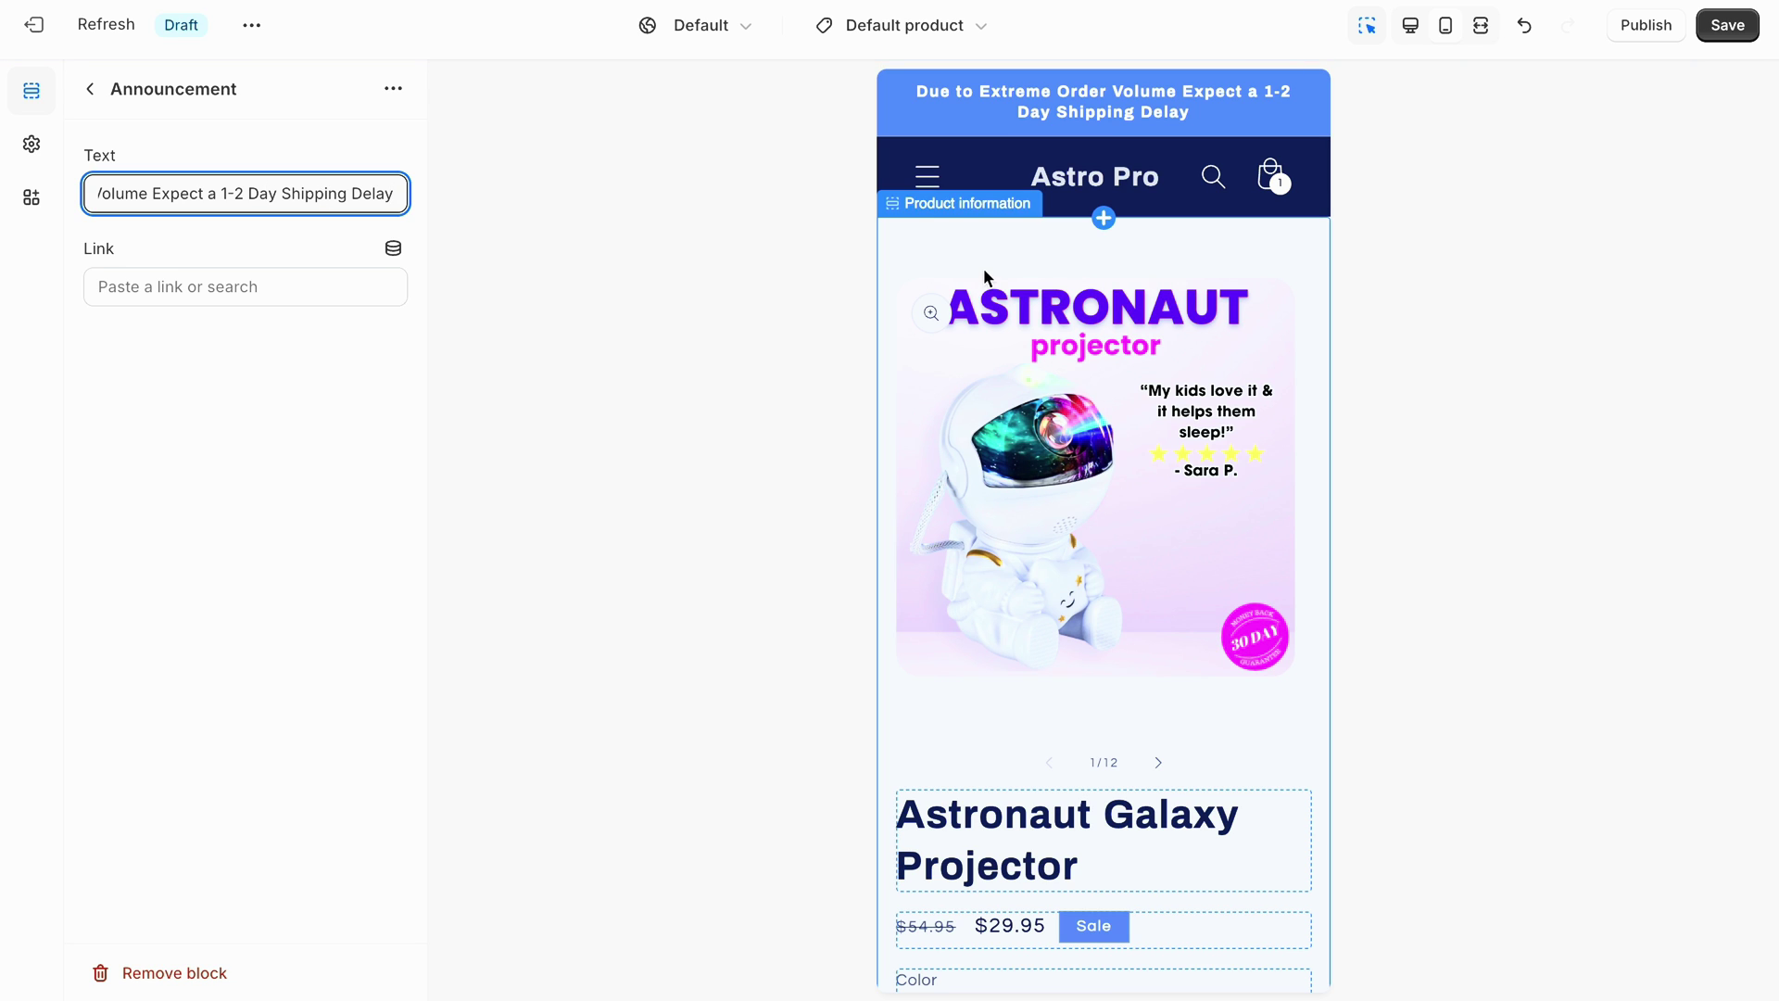
{"action": "left_click", "coordinate": [980, 130]}
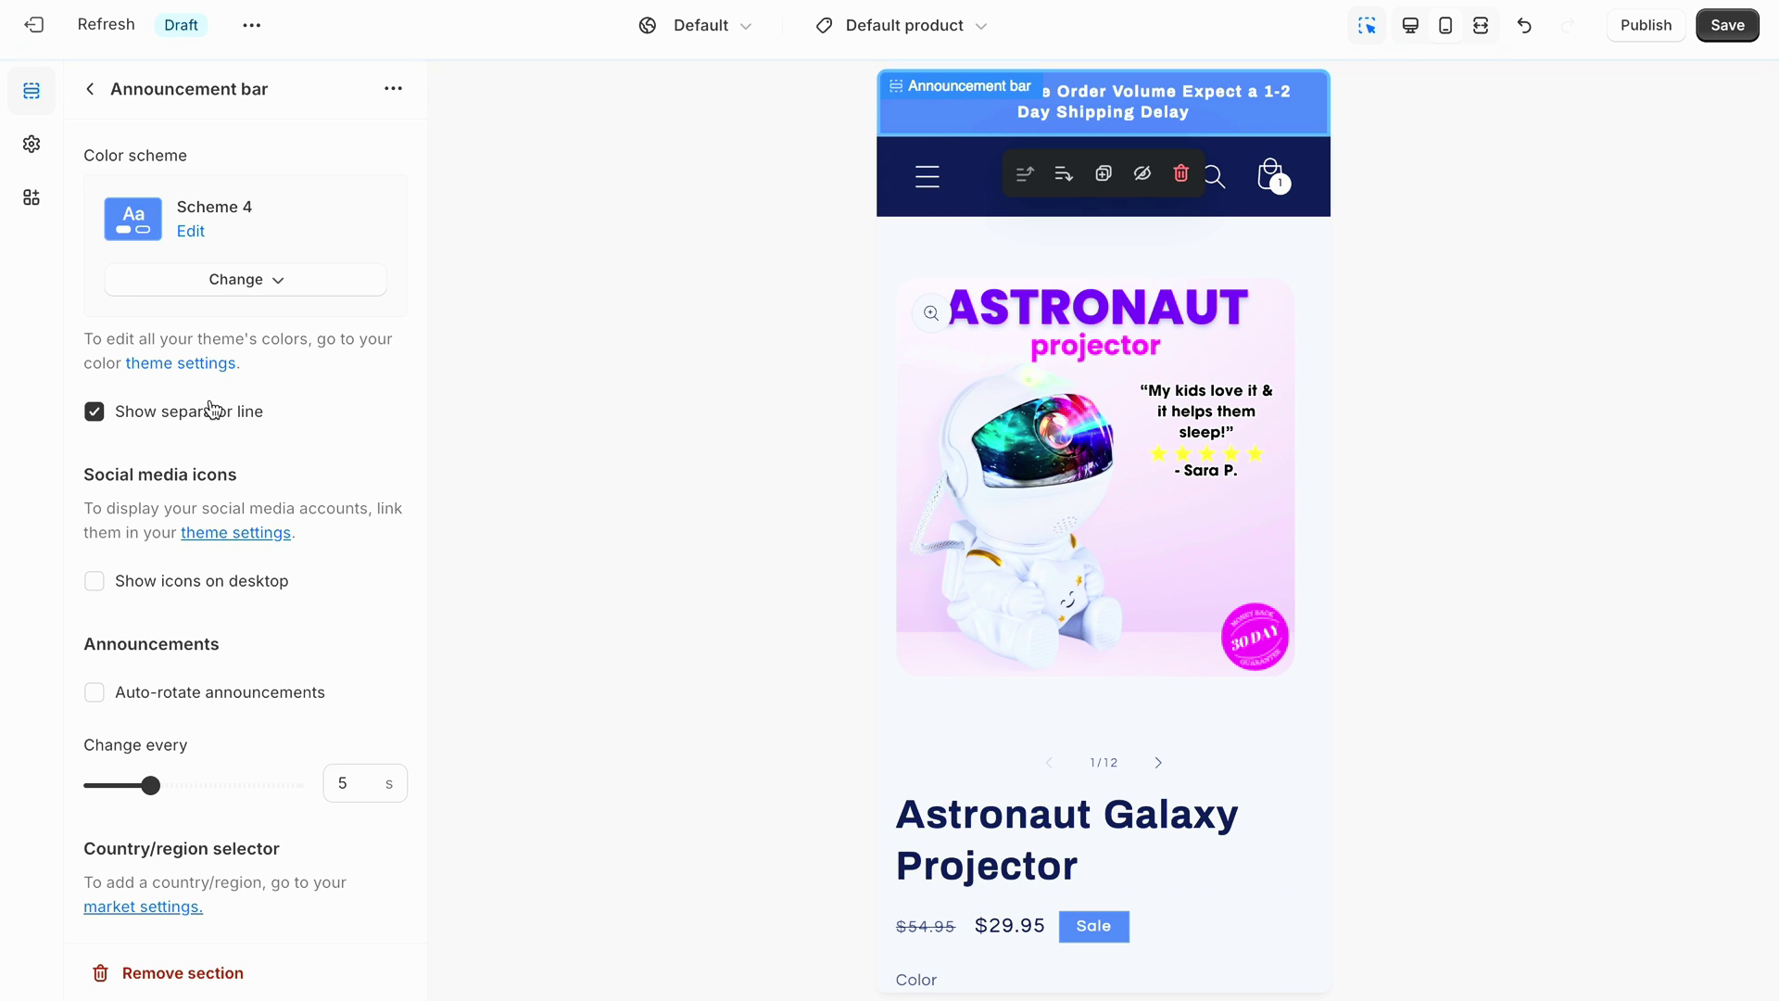
{"action": "left_click", "coordinate": [220, 295]}
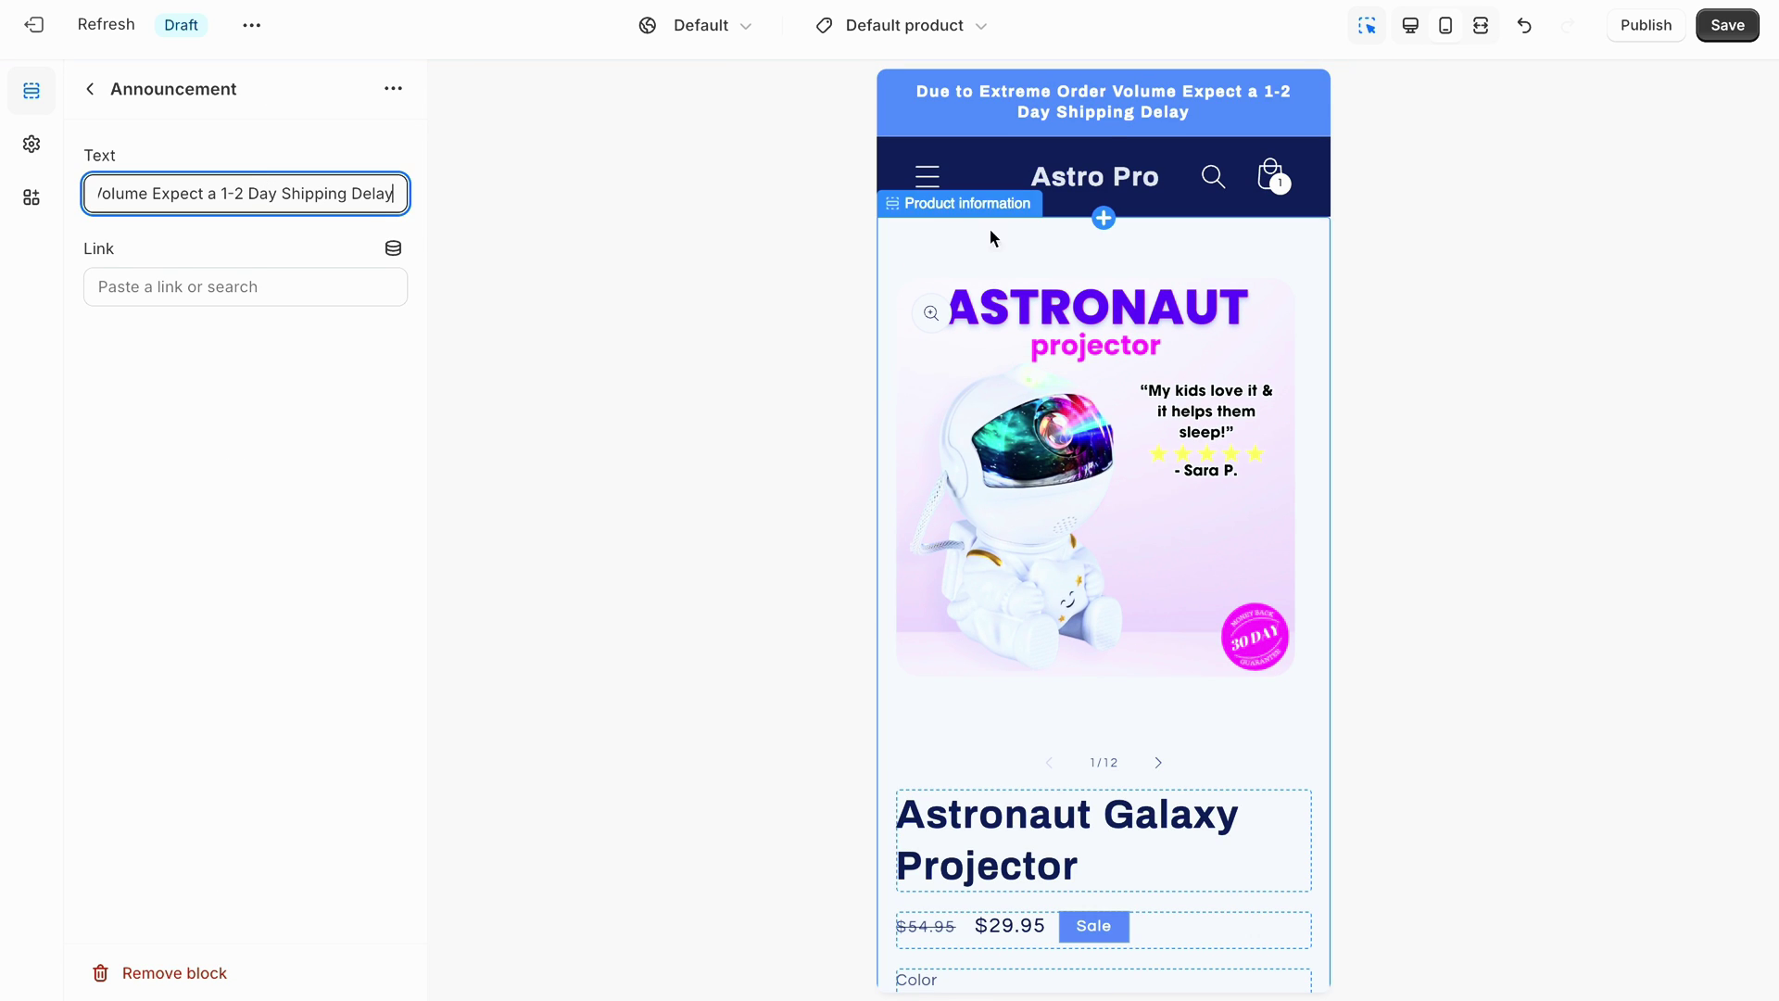
{"action": "left_click", "coordinate": [979, 124]}
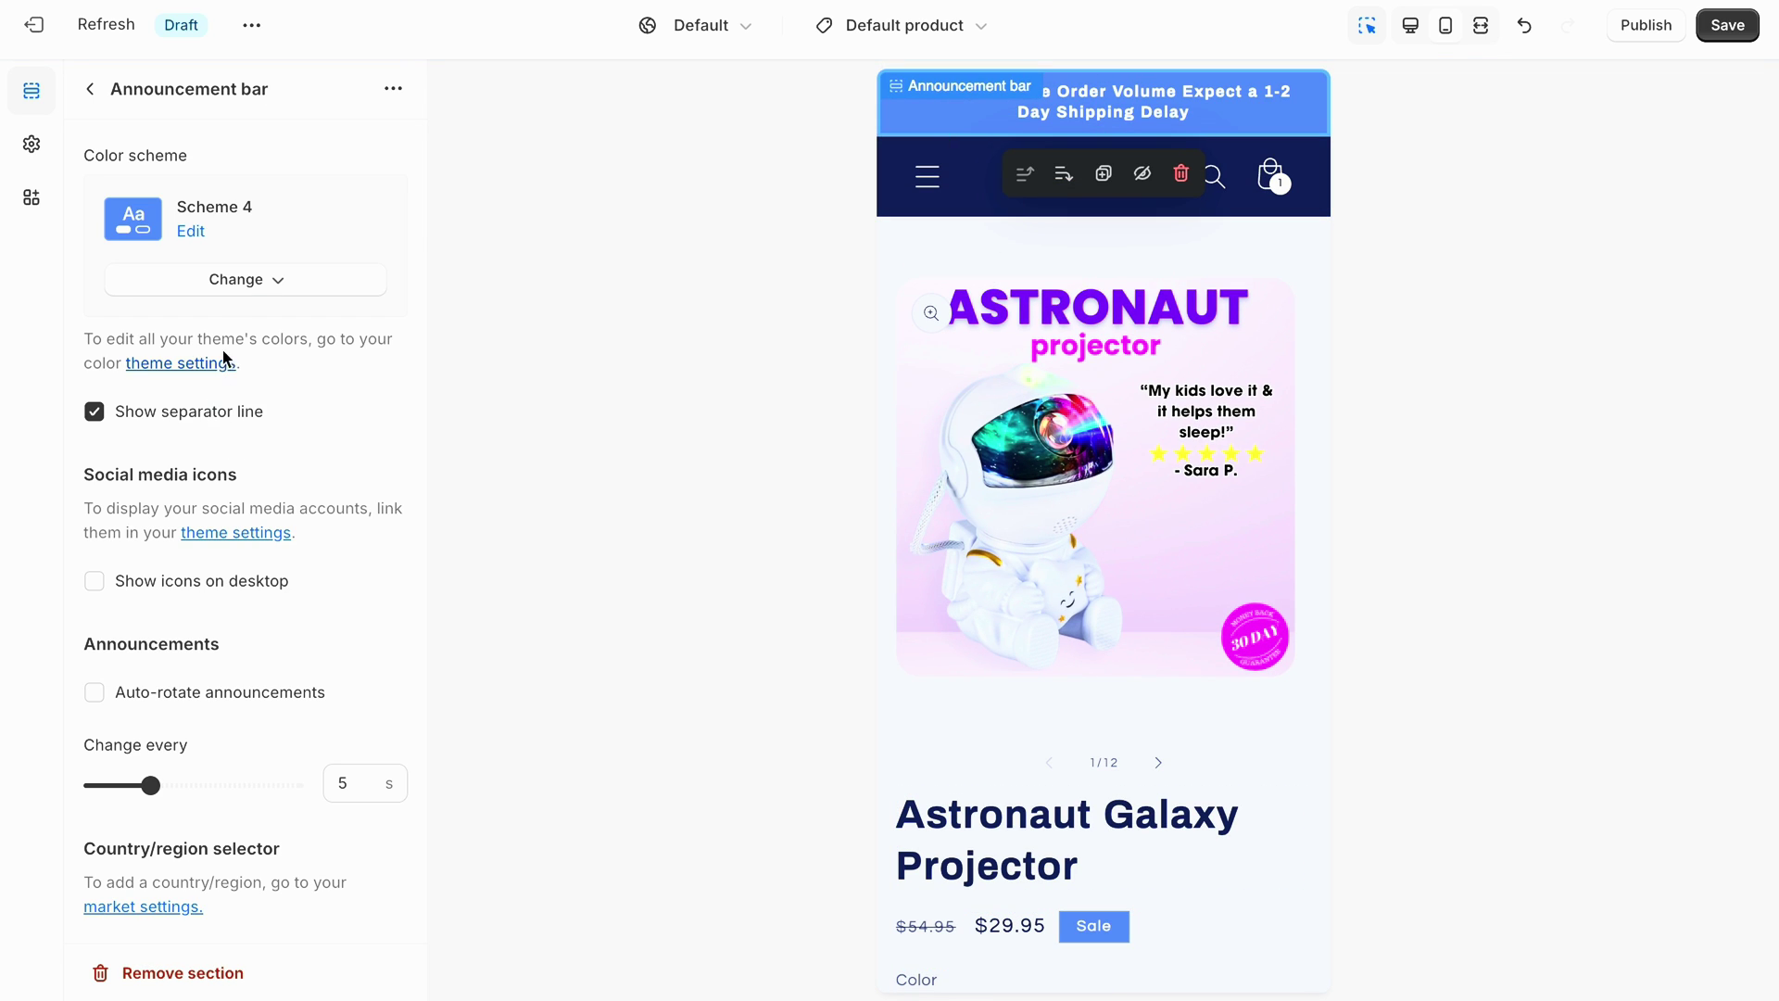
{"action": "left_click", "coordinate": [216, 294]}
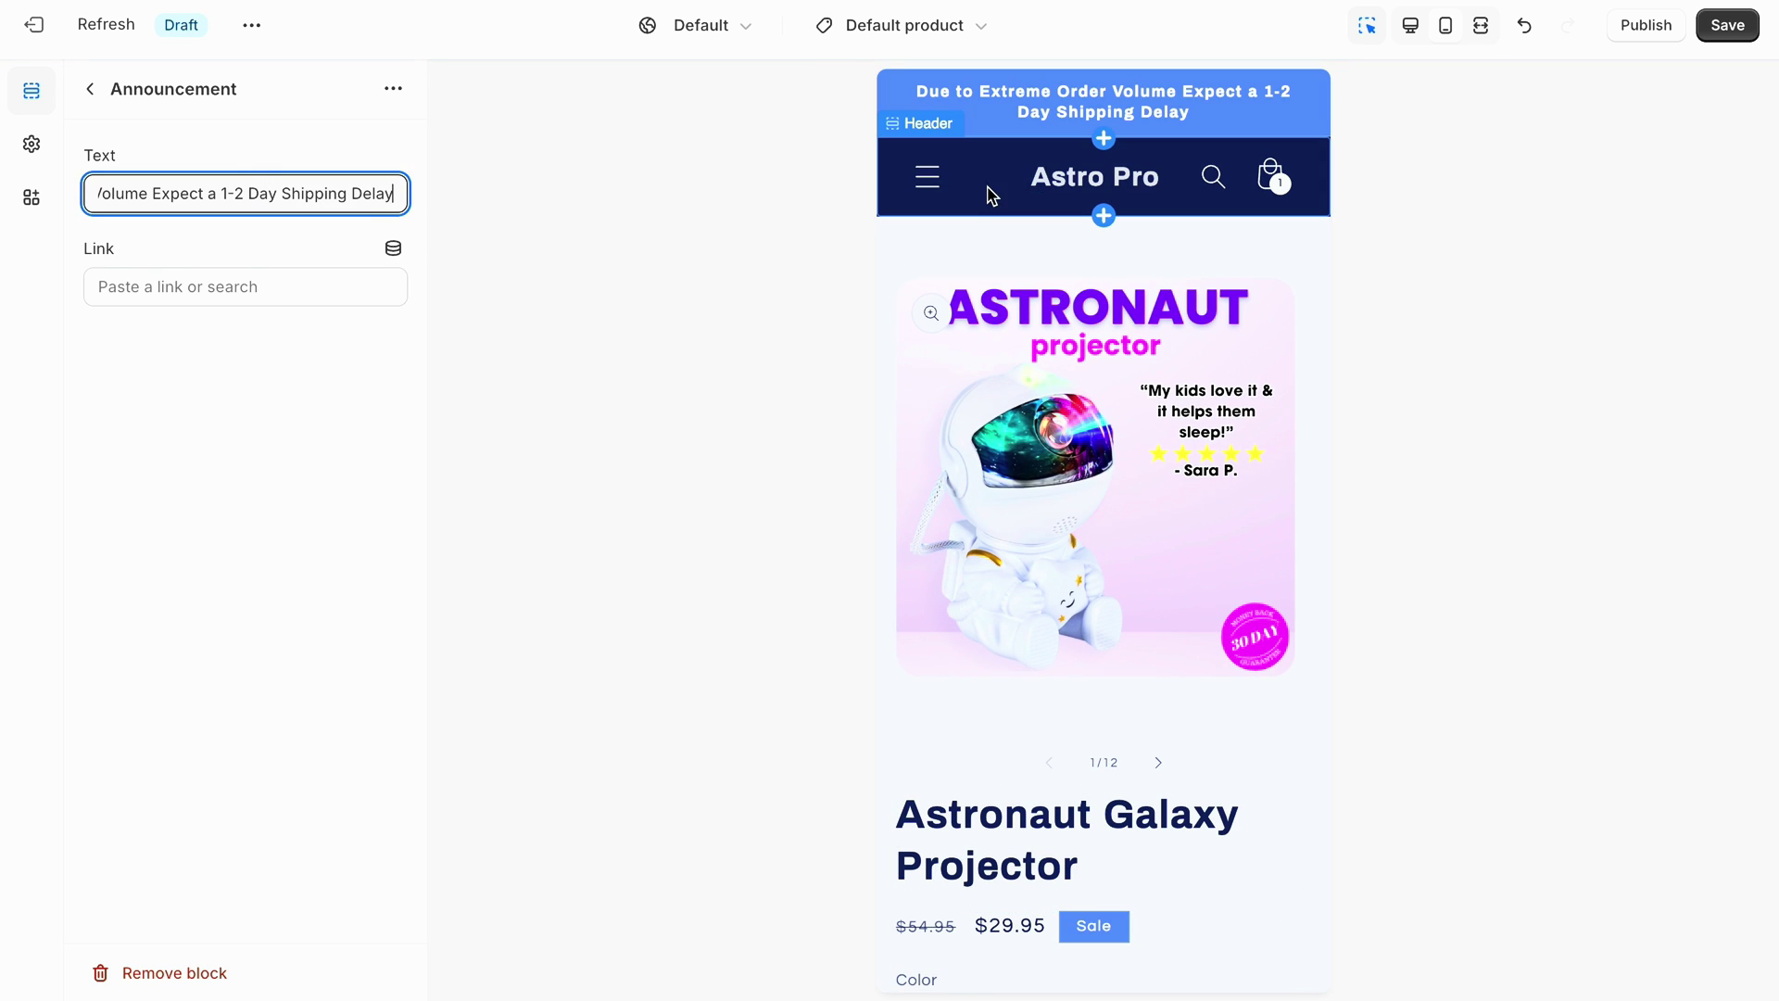
{"action": "left_click", "coordinate": [979, 129]}
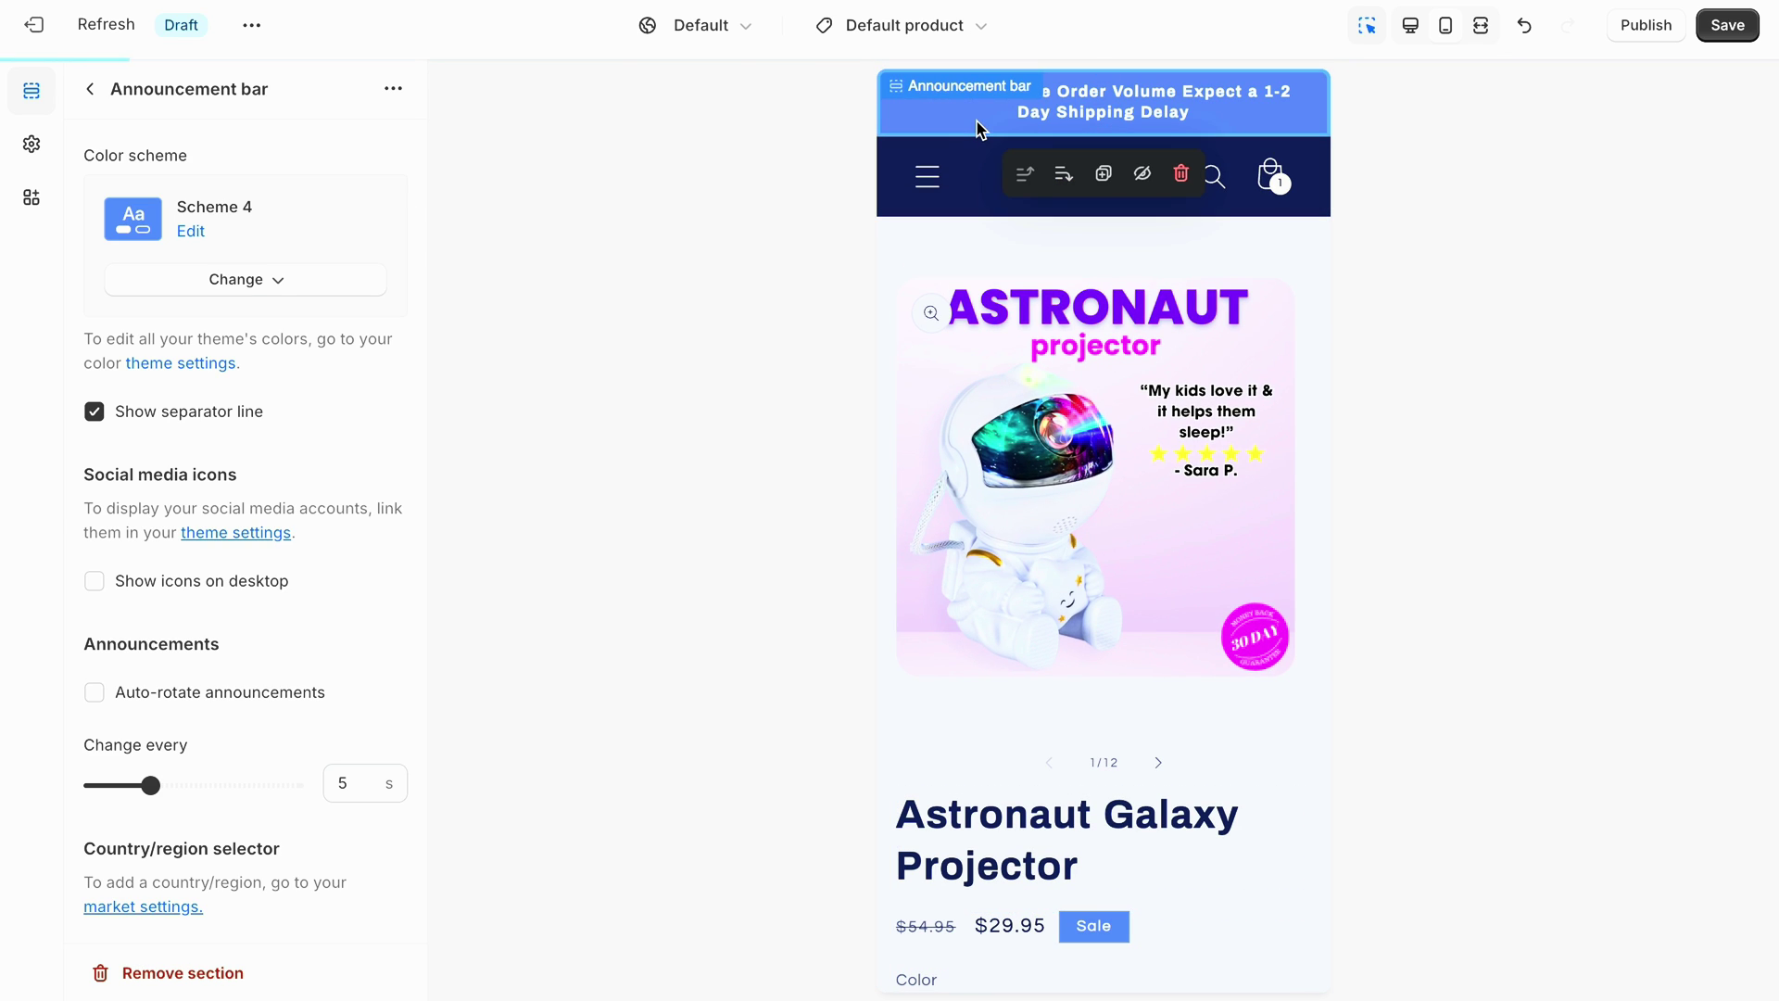
{"action": "left_click", "coordinate": [219, 295]}
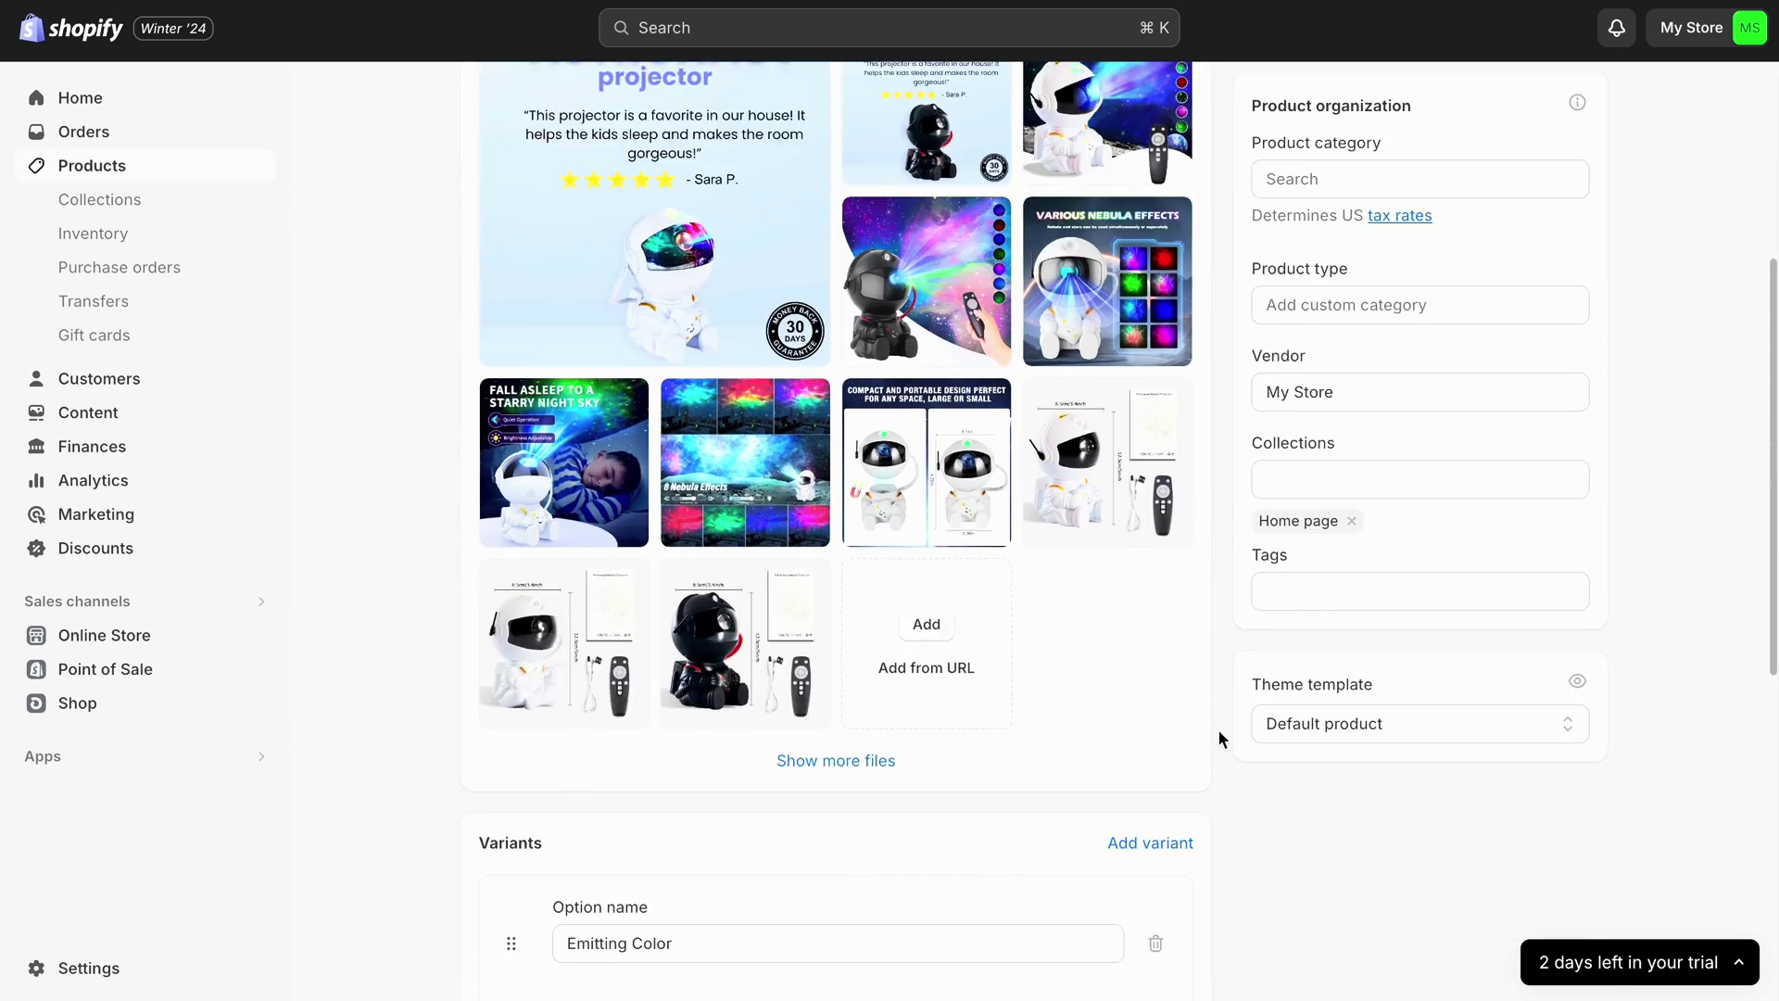
{"action": "scroll", "coordinate": [1217, 728], "scroll_direction": "down", "scroll_amount": 8}
Rename the variant option to Color and edit the Black B variant value
{"action": "left_click", "coordinate": [775, 164]}
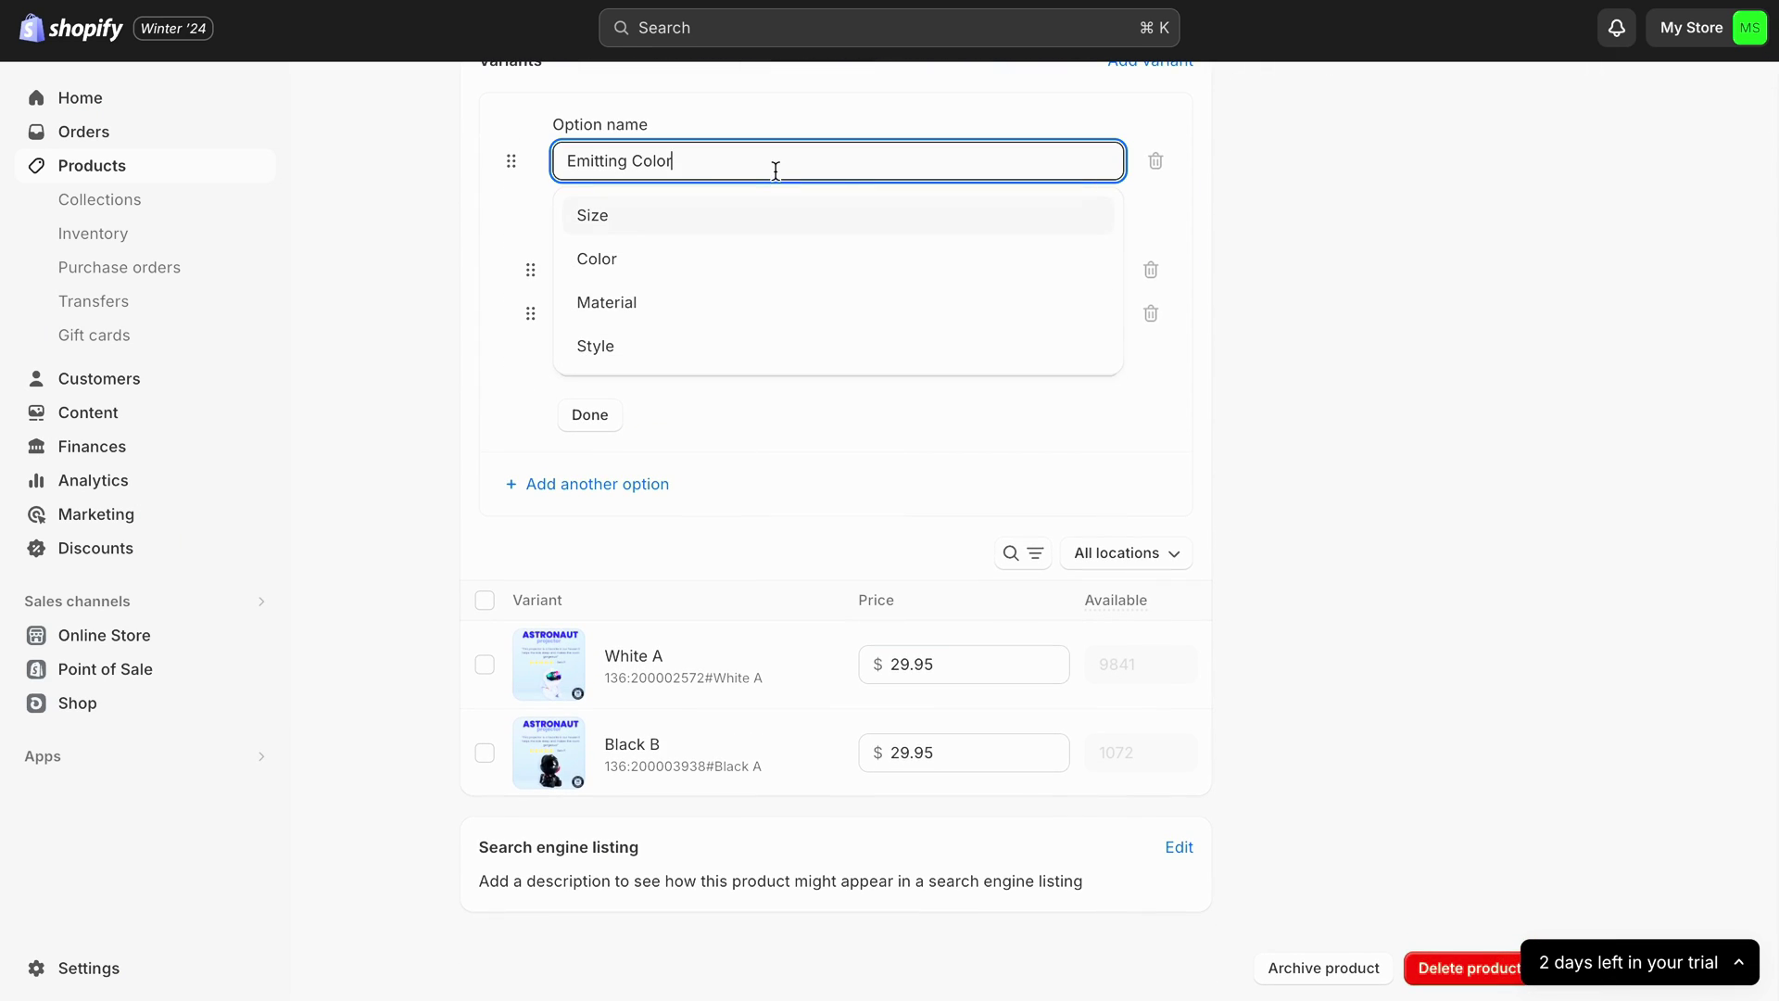
{"action": "left_click", "coordinate": [597, 259]}
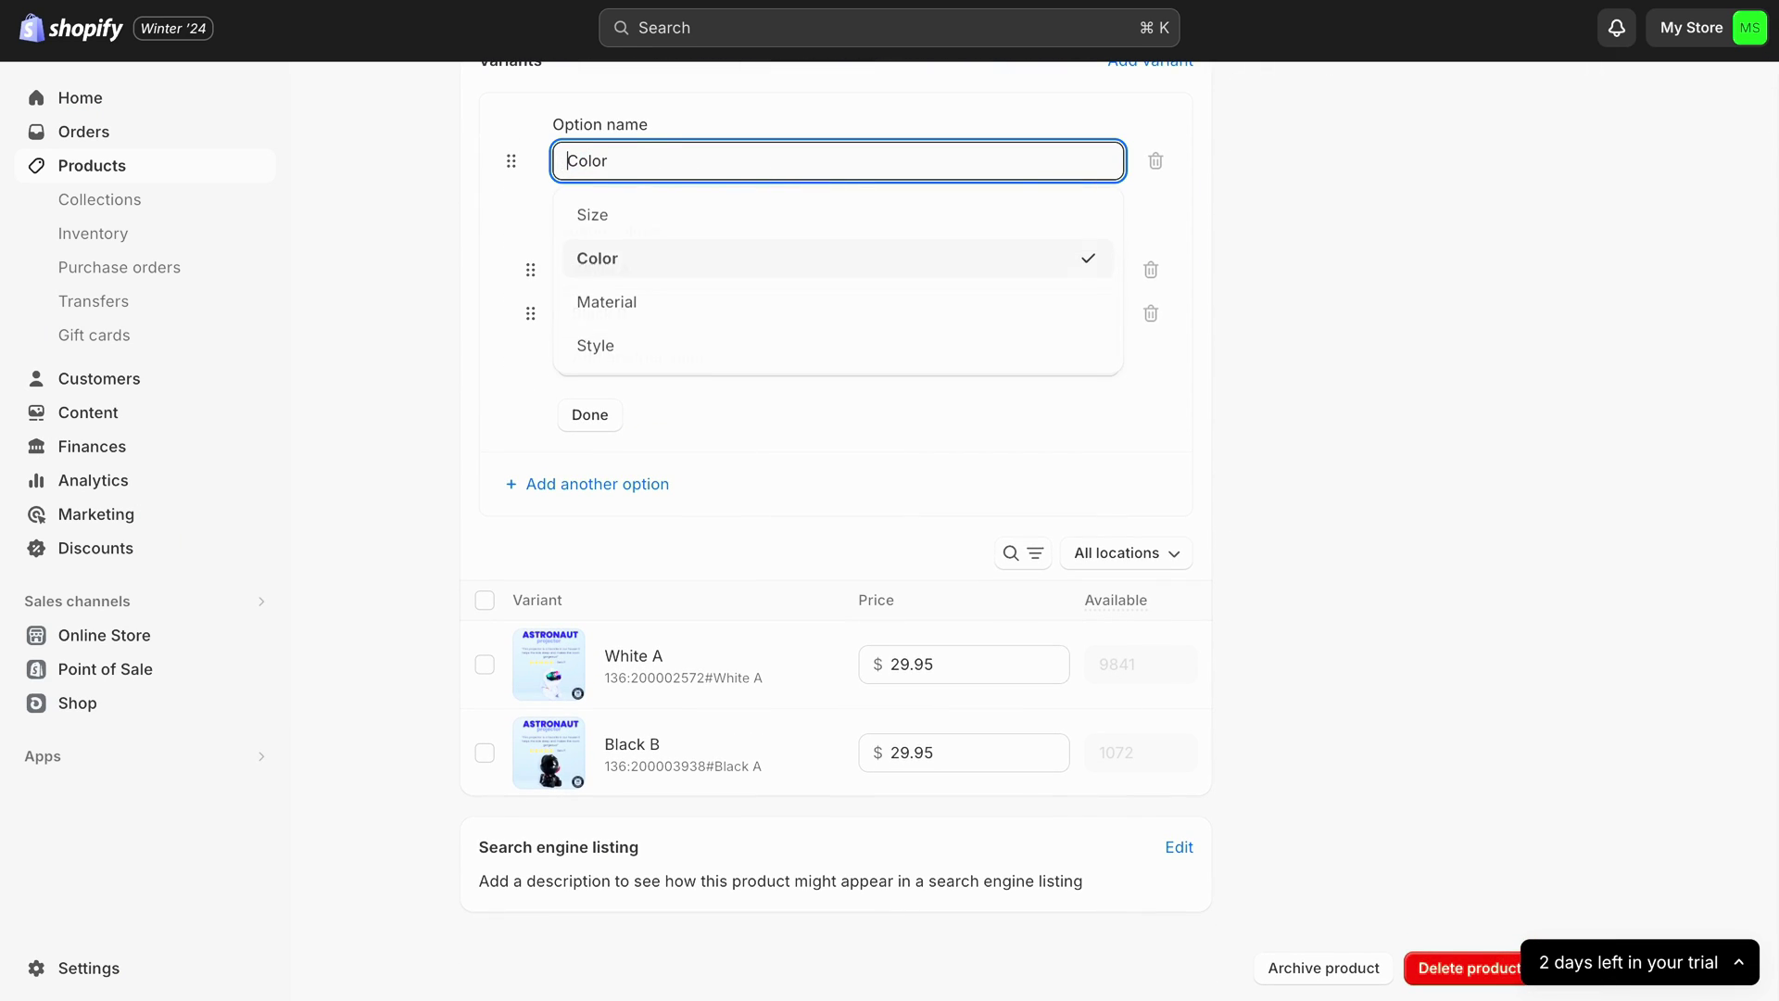
{"action": "left_click", "coordinate": [527, 227]}
{"action": "left_click", "coordinate": [663, 312]}
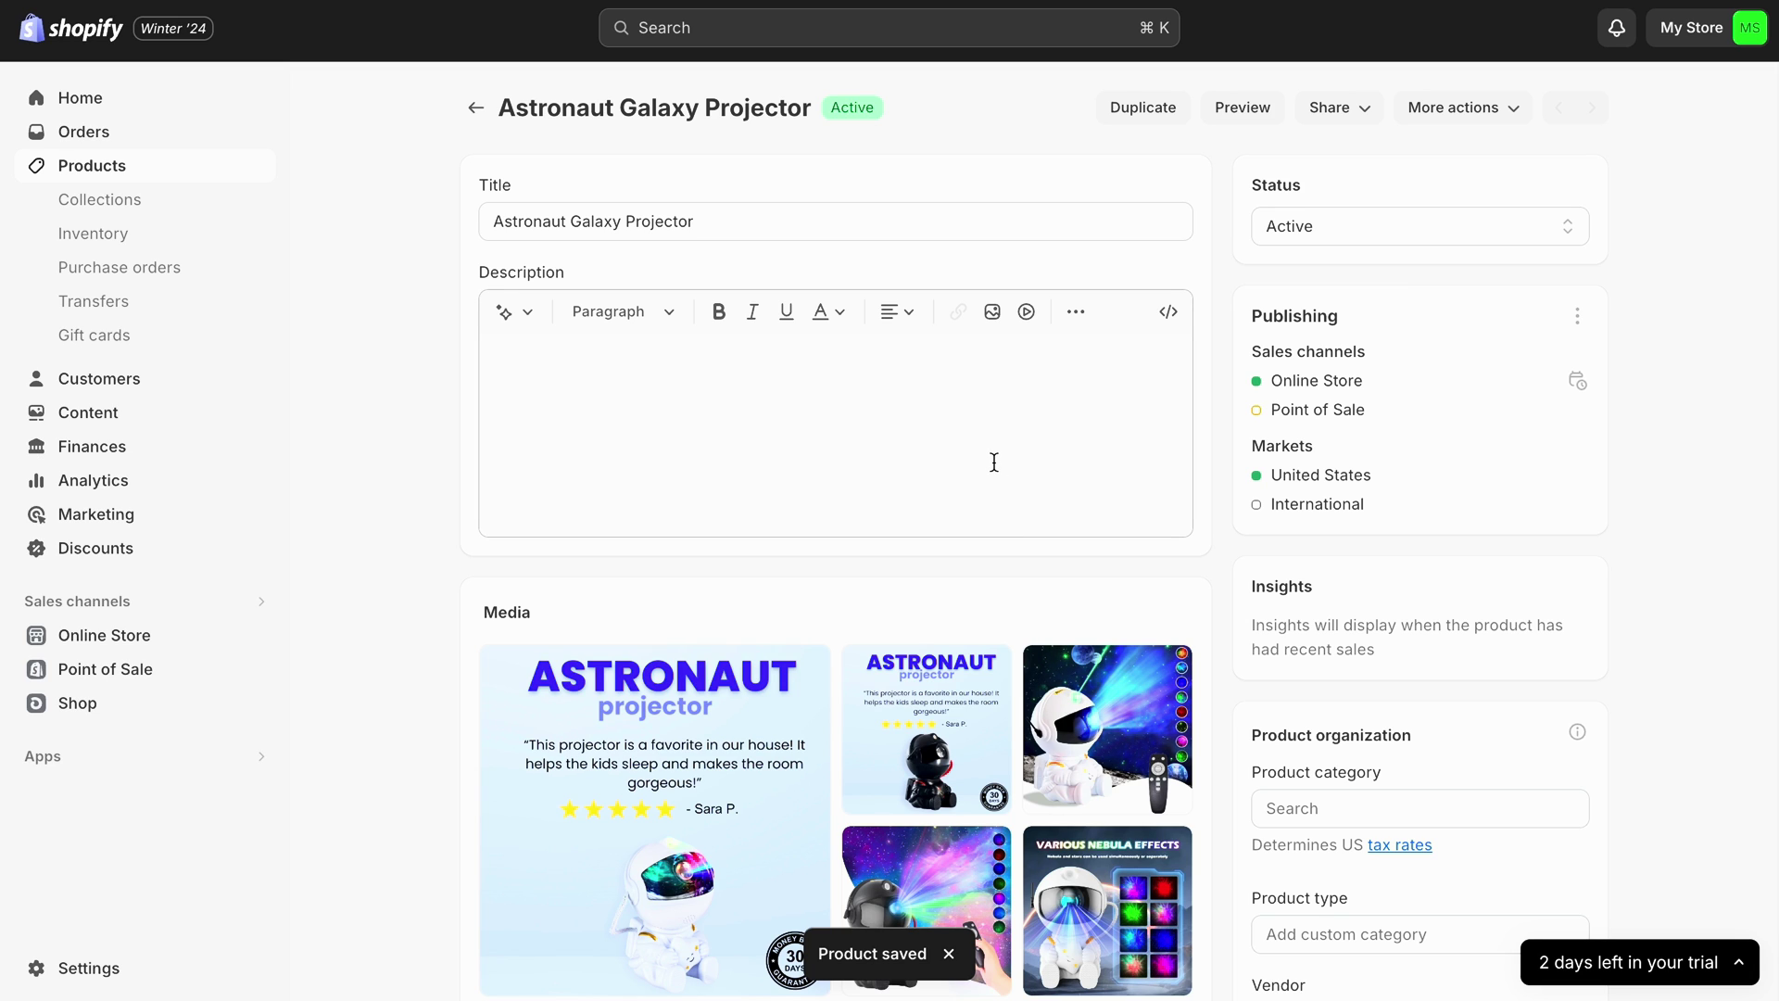
{"action": "key", "text": "super+shift+5"}
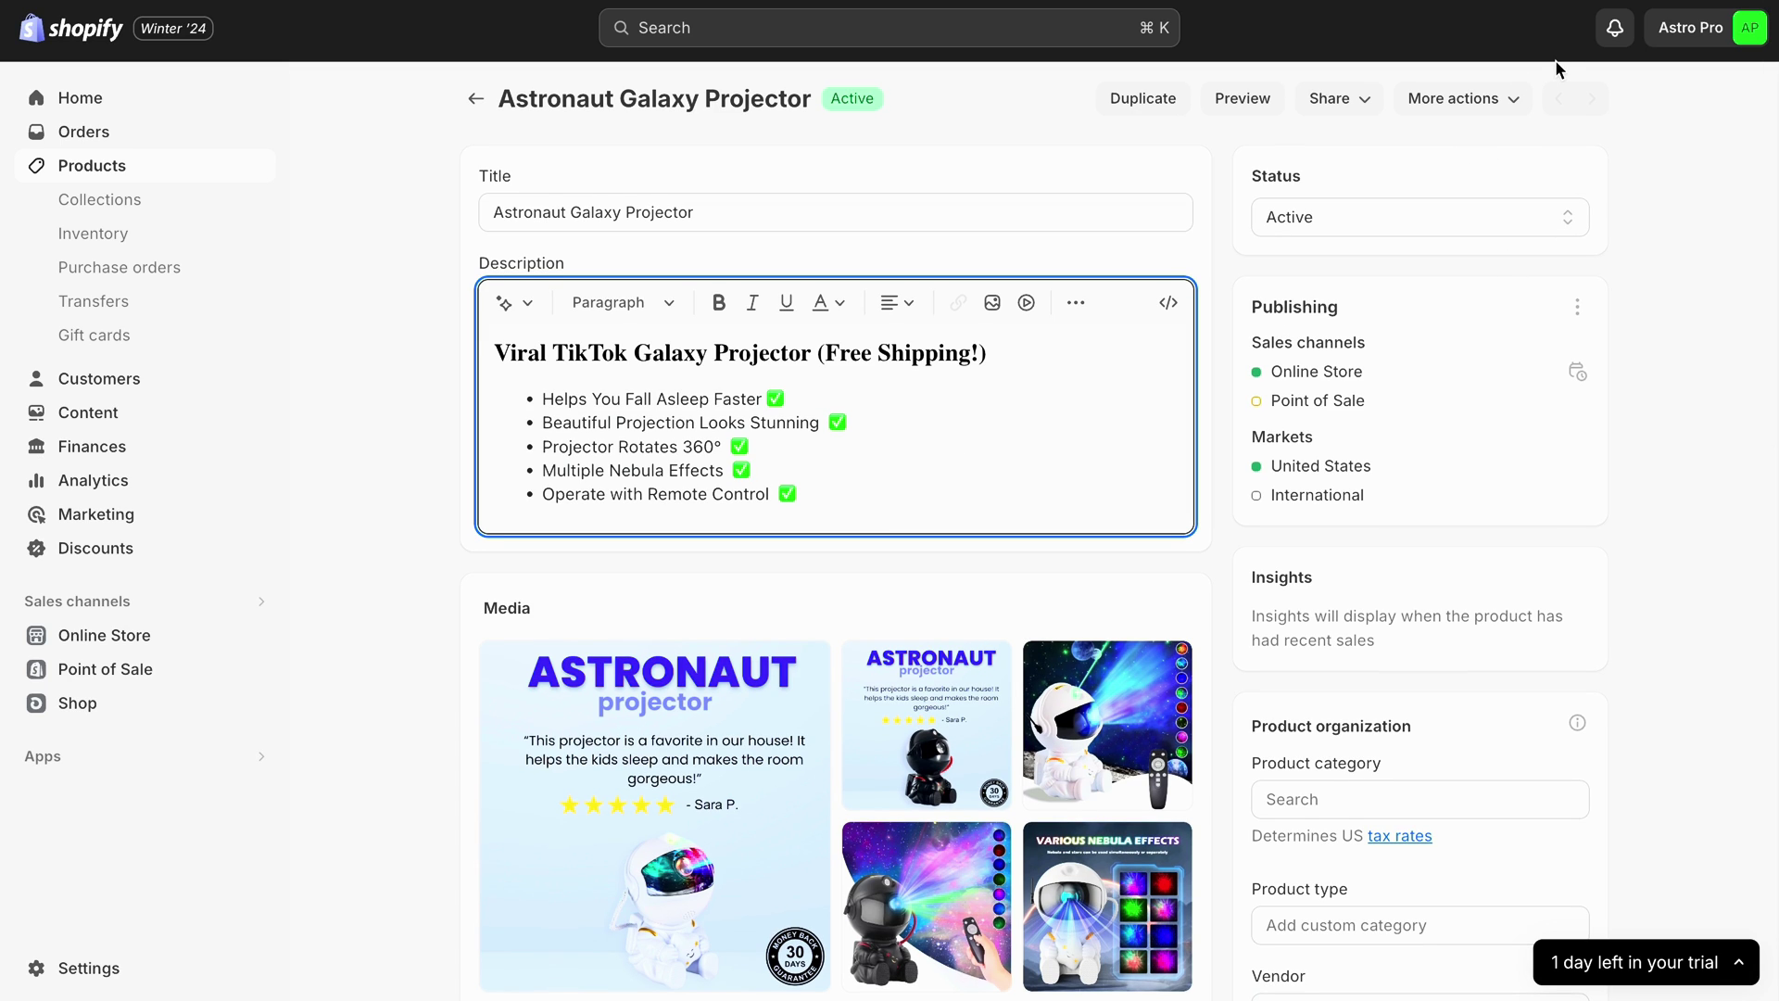
{"action": "key", "text": "super+shift+5"}
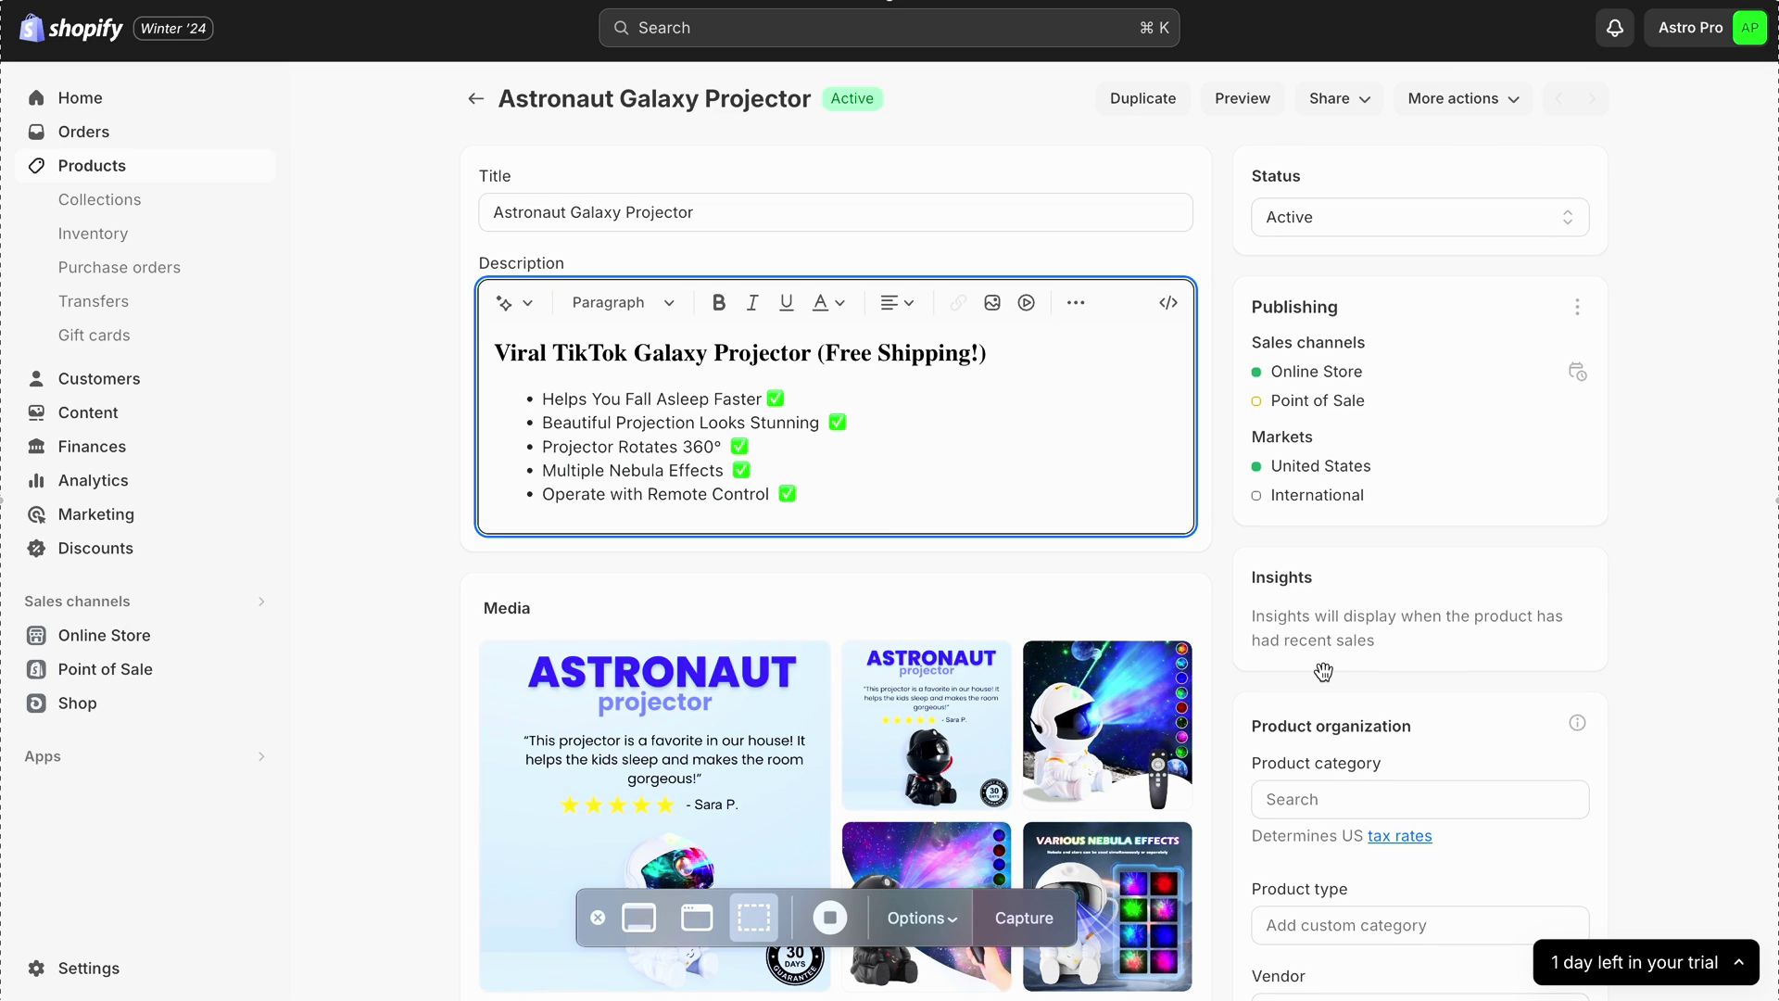
{"action": "key", "text": "Escape"}
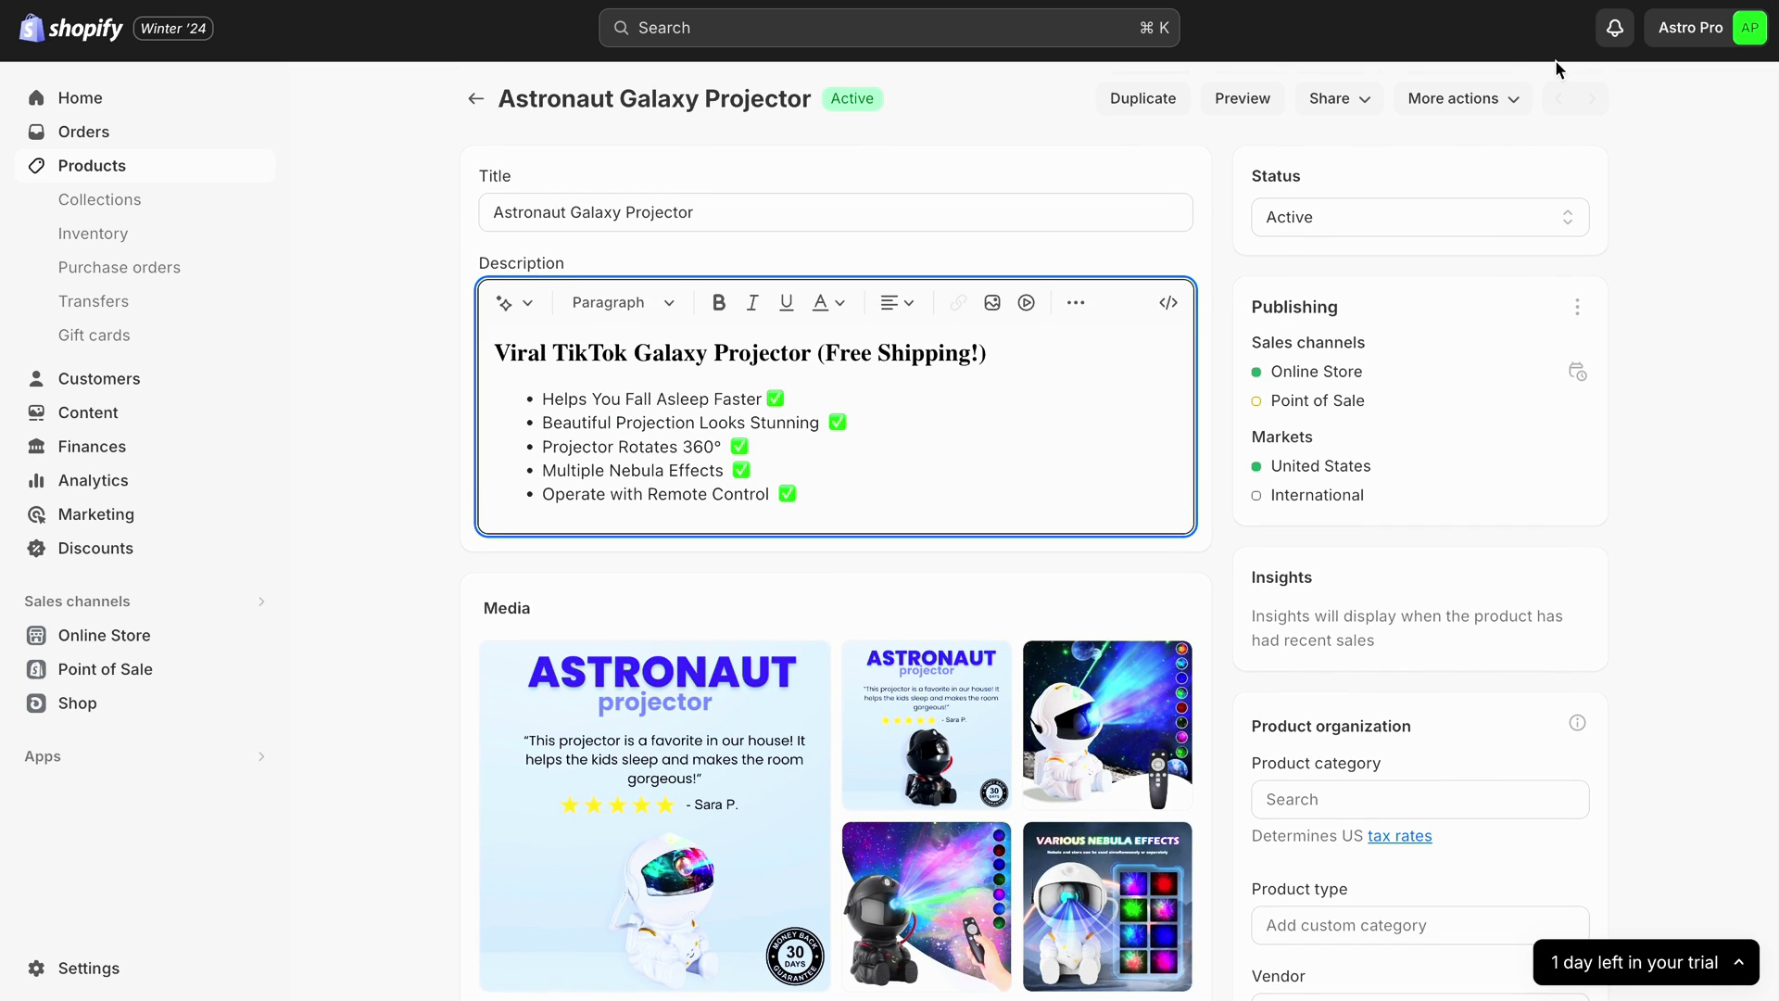
{"action": "key", "text": "super+shift+5"}
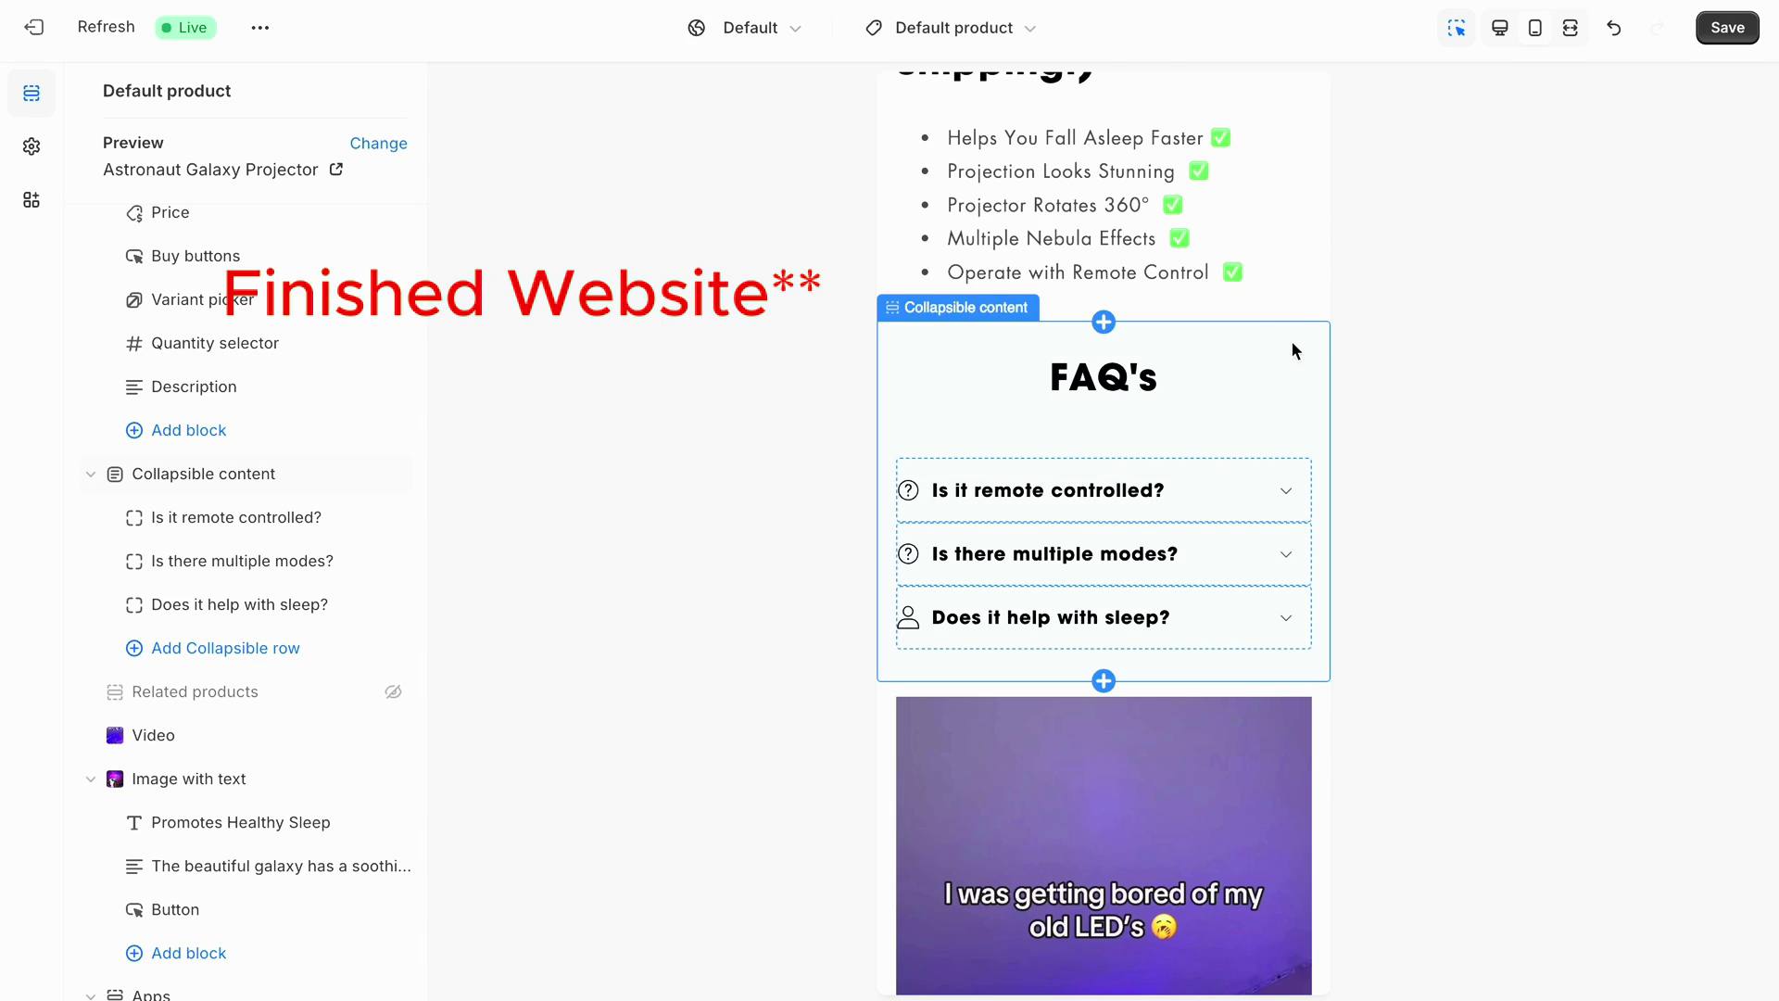
Set the Promotes Healthy Sleep section's bottom padding to 0 px, then return to the sections list
{"action": "scroll", "coordinate": [1291, 341], "scroll_direction": "up", "scroll_amount": 5}
{"action": "scroll", "coordinate": [1295, 348], "scroll_direction": "up", "scroll_amount": 5}
{"action": "scroll", "coordinate": [1294, 349], "scroll_direction": "up", "scroll_amount": 5}
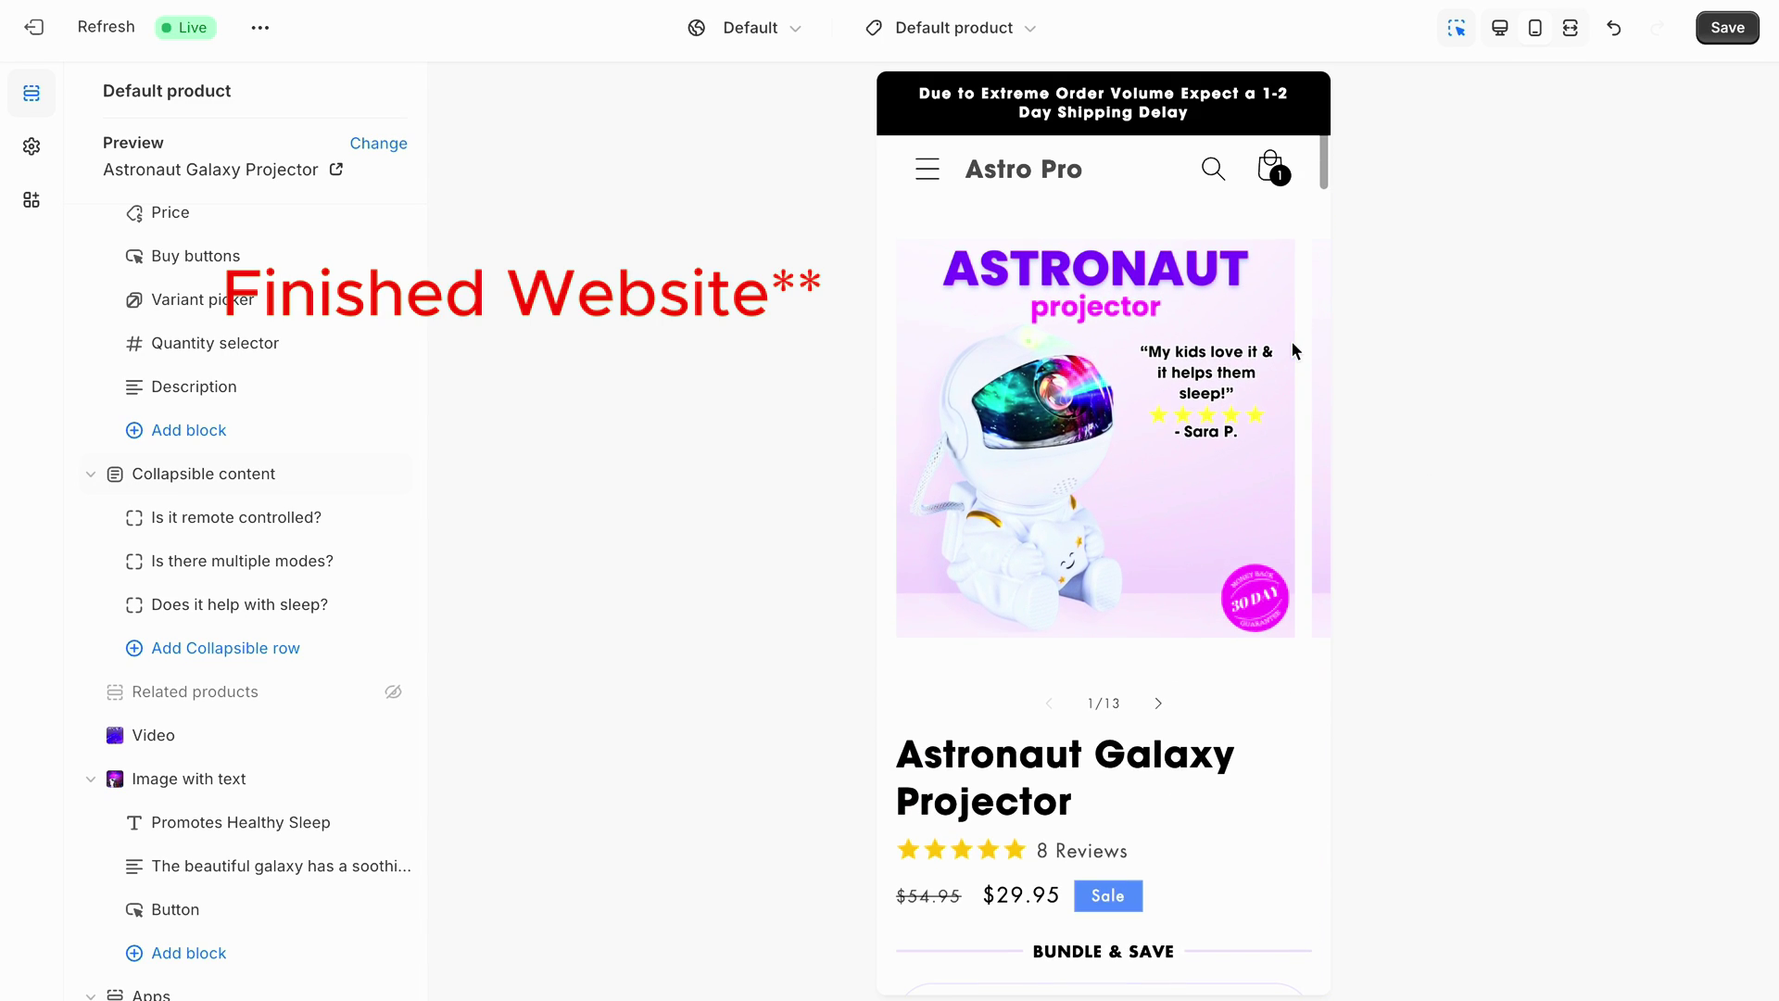
{"action": "scroll", "coordinate": [1291, 341], "scroll_direction": "down", "scroll_amount": 10}
{"action": "scroll", "coordinate": [1291, 341], "scroll_direction": "down", "scroll_amount": 15}
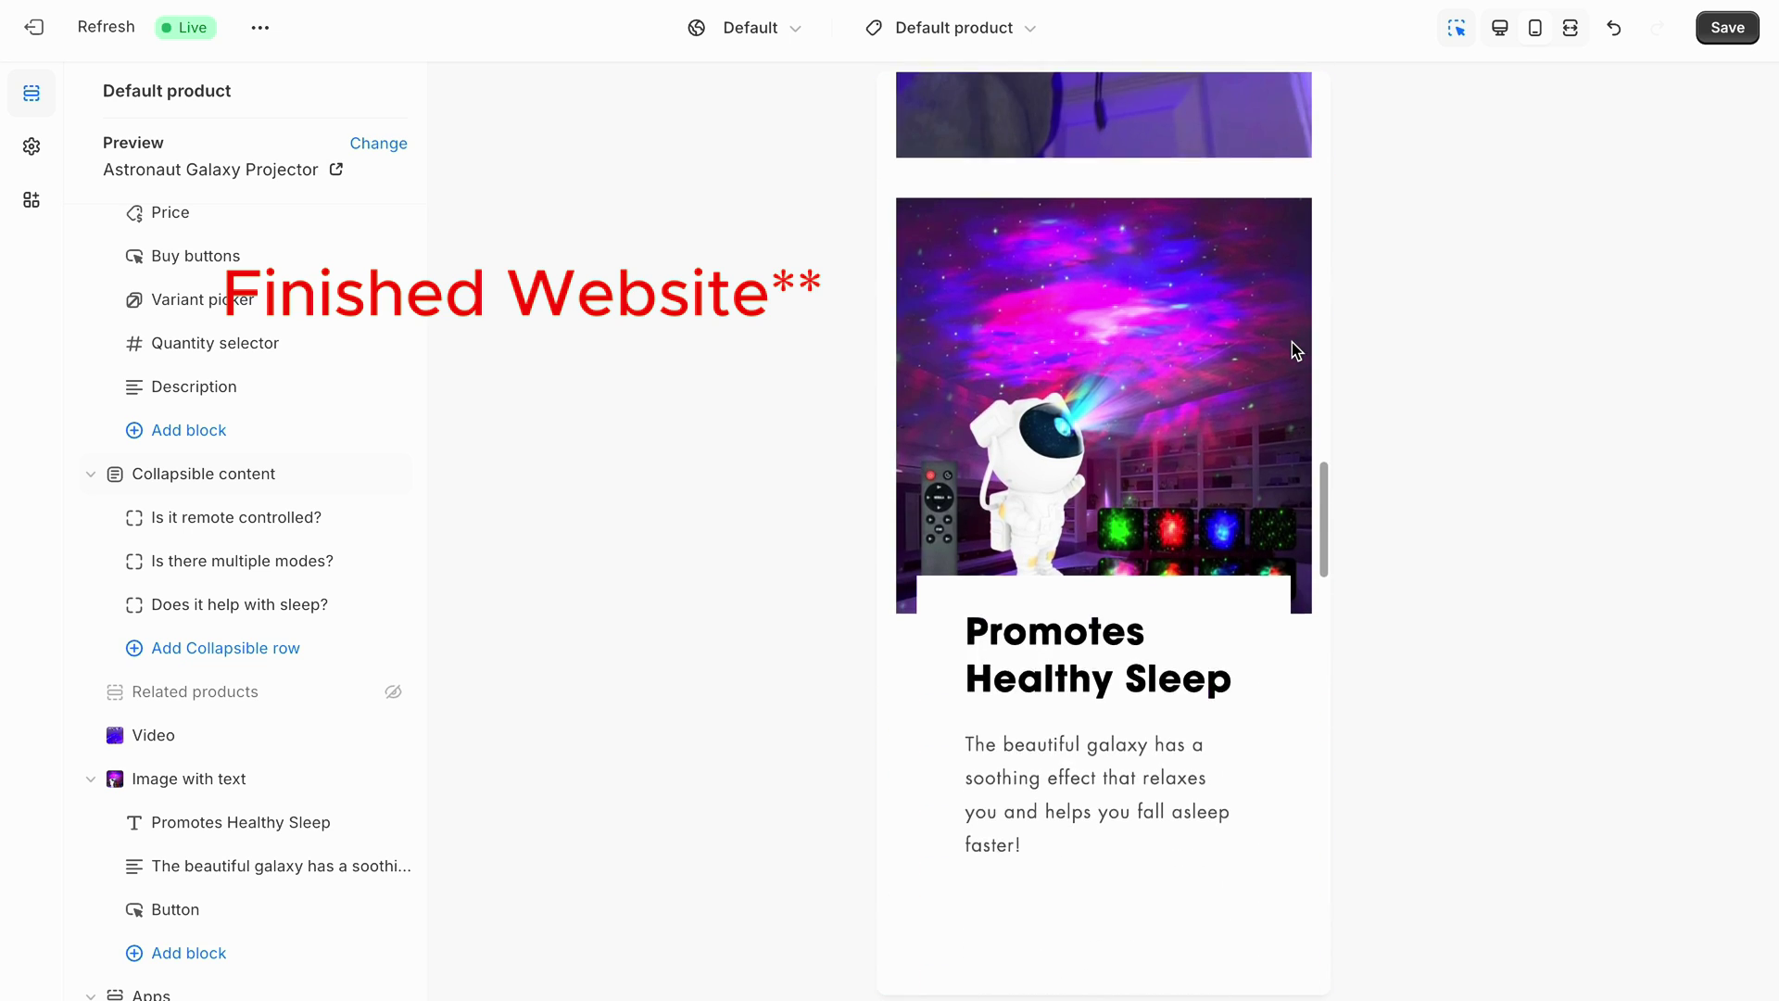
{"action": "left_click", "coordinate": [1269, 351]}
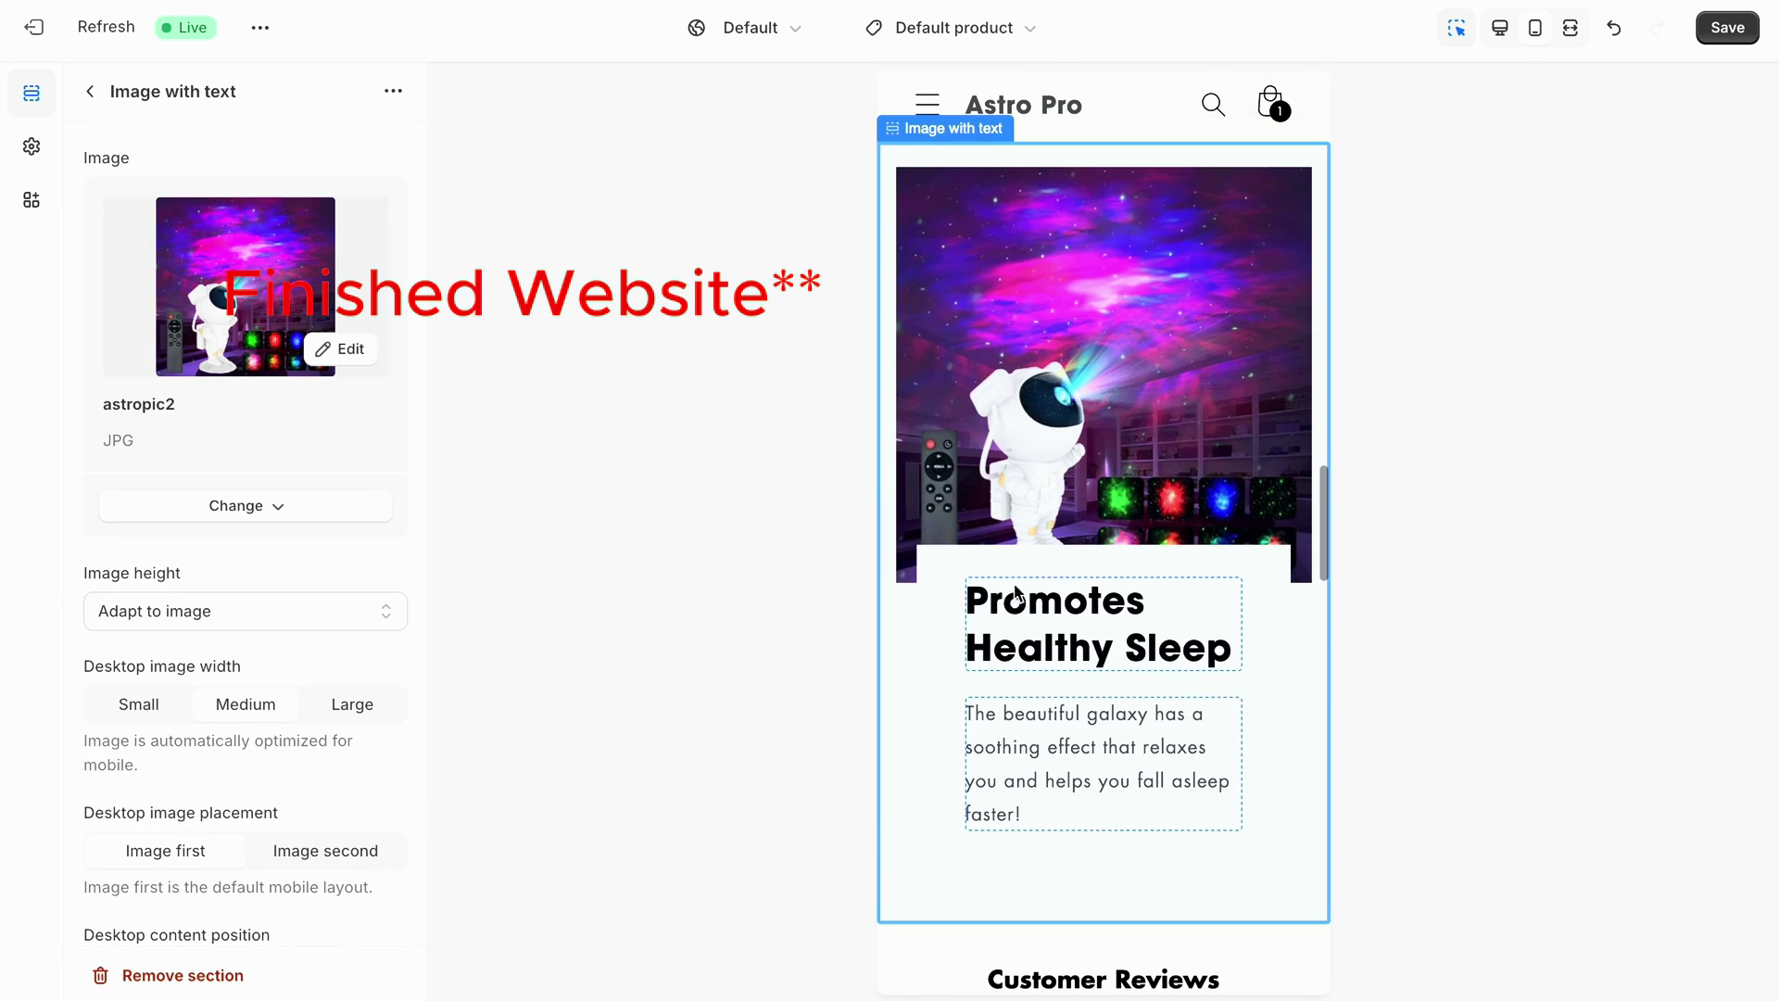
{"action": "scroll", "coordinate": [316, 800], "scroll_direction": "down", "scroll_amount": 15}
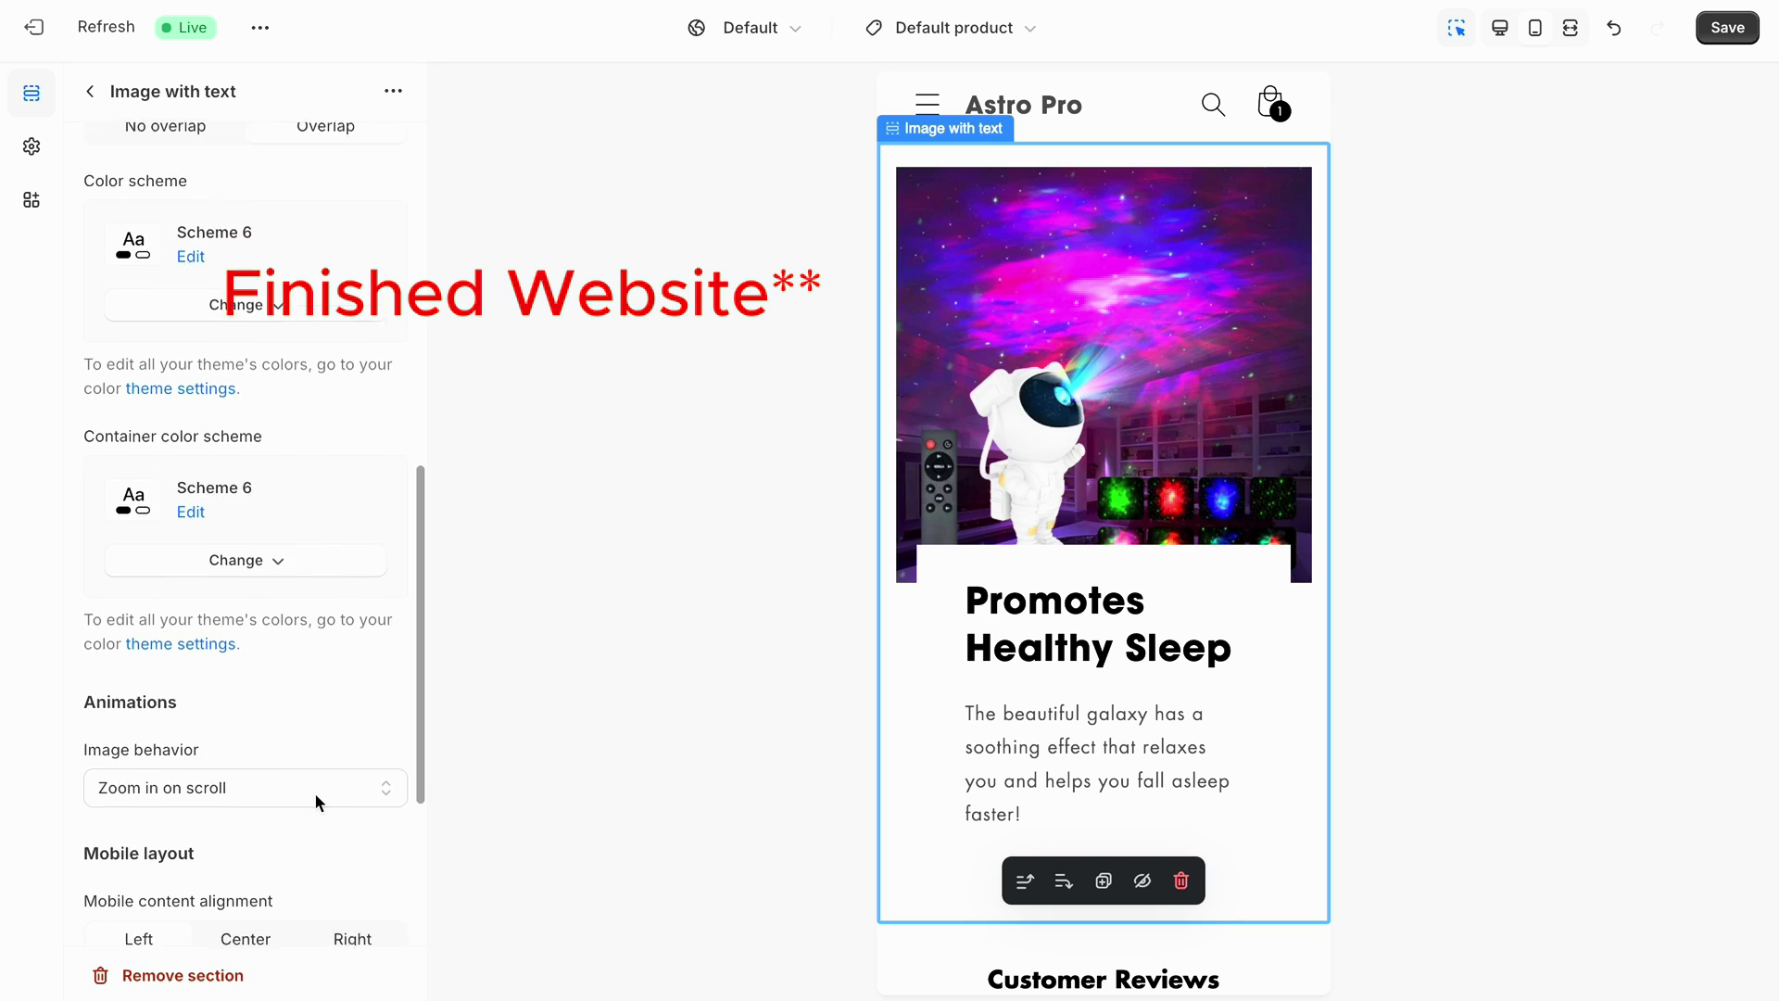
{"action": "scroll", "coordinate": [314, 792], "scroll_direction": "down", "scroll_amount": 2}
{"action": "left_click_drag", "start_coordinate": [118, 838], "coordinate": [52, 828]}
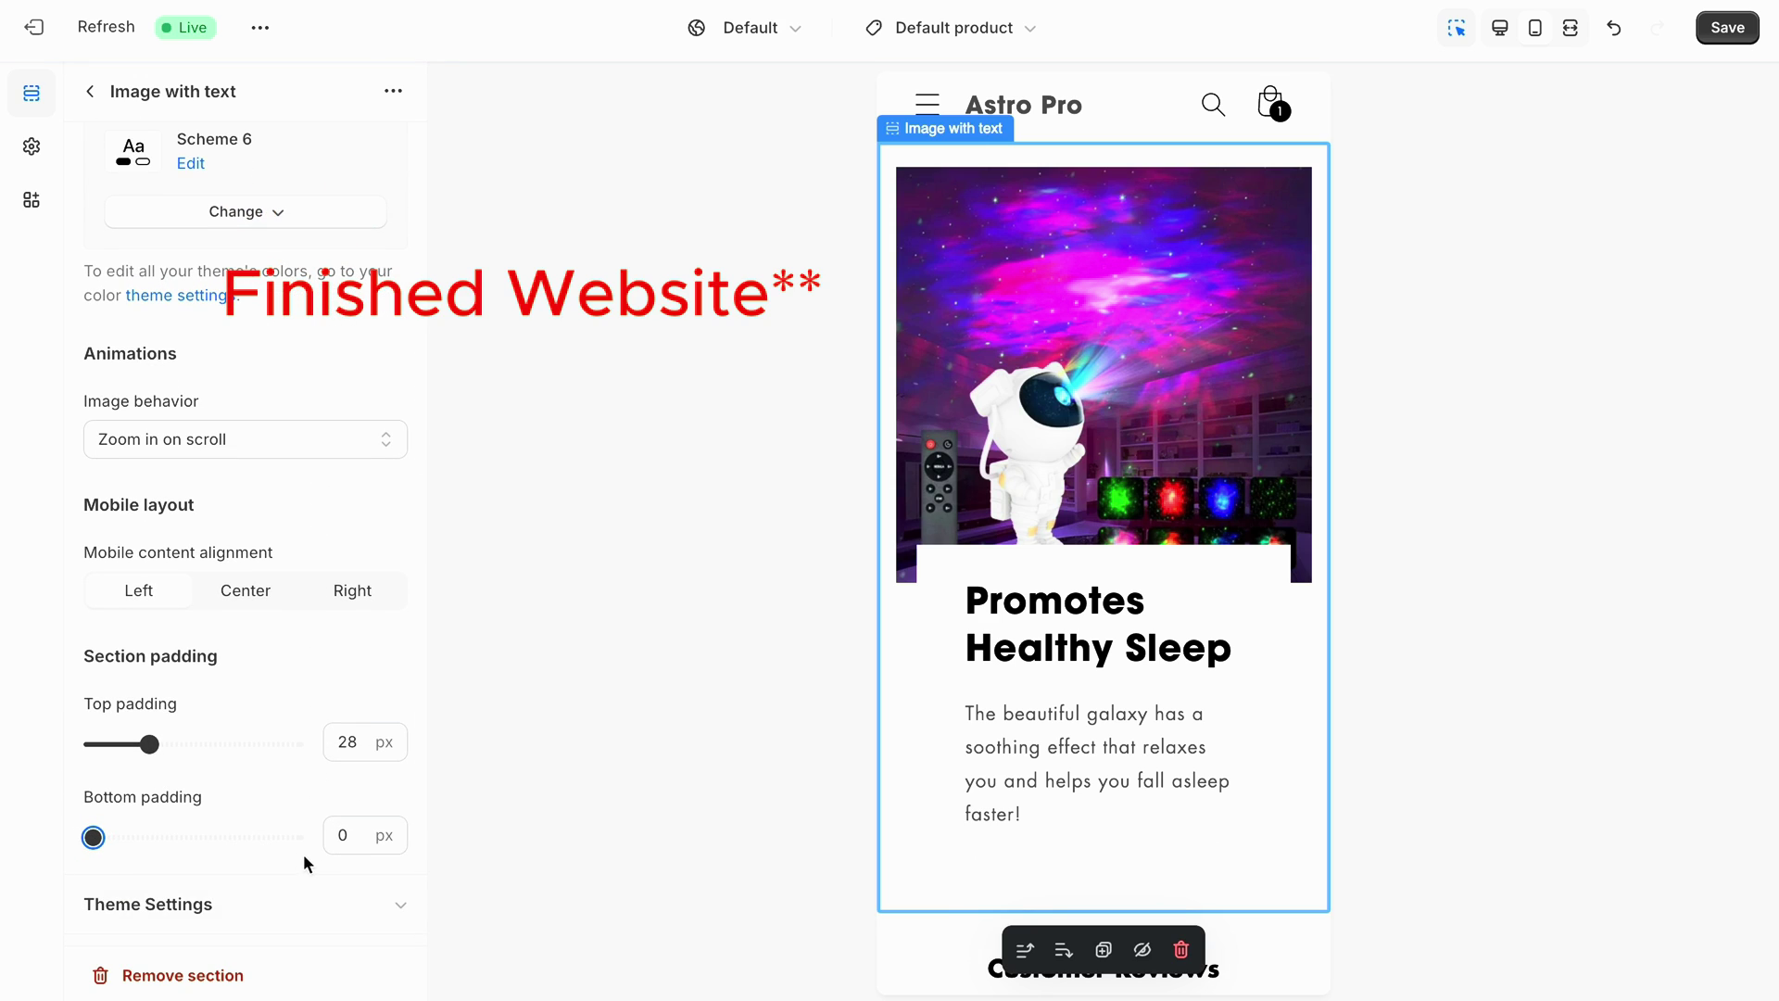
{"action": "scroll", "coordinate": [308, 864], "scroll_direction": "down", "scroll_amount": 2}
{"action": "scroll", "coordinate": [1085, 754], "scroll_direction": "down", "scroll_amount": 3}
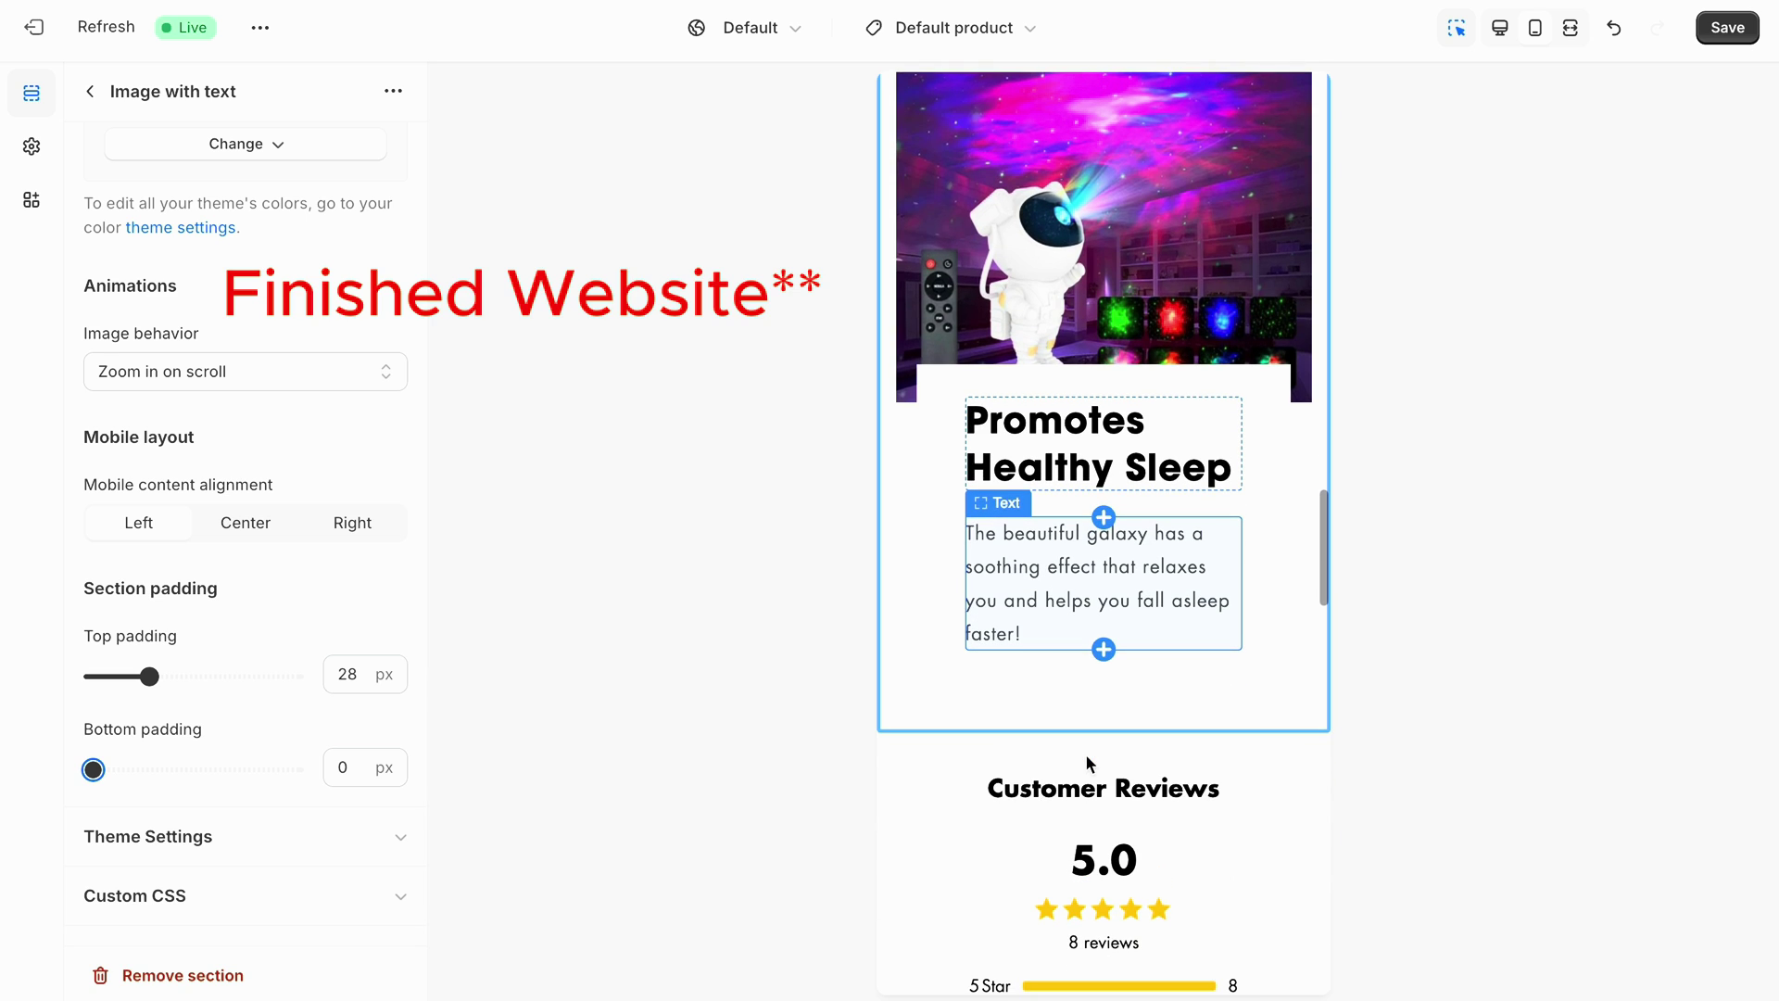
{"action": "left_click", "coordinate": [1064, 564]}
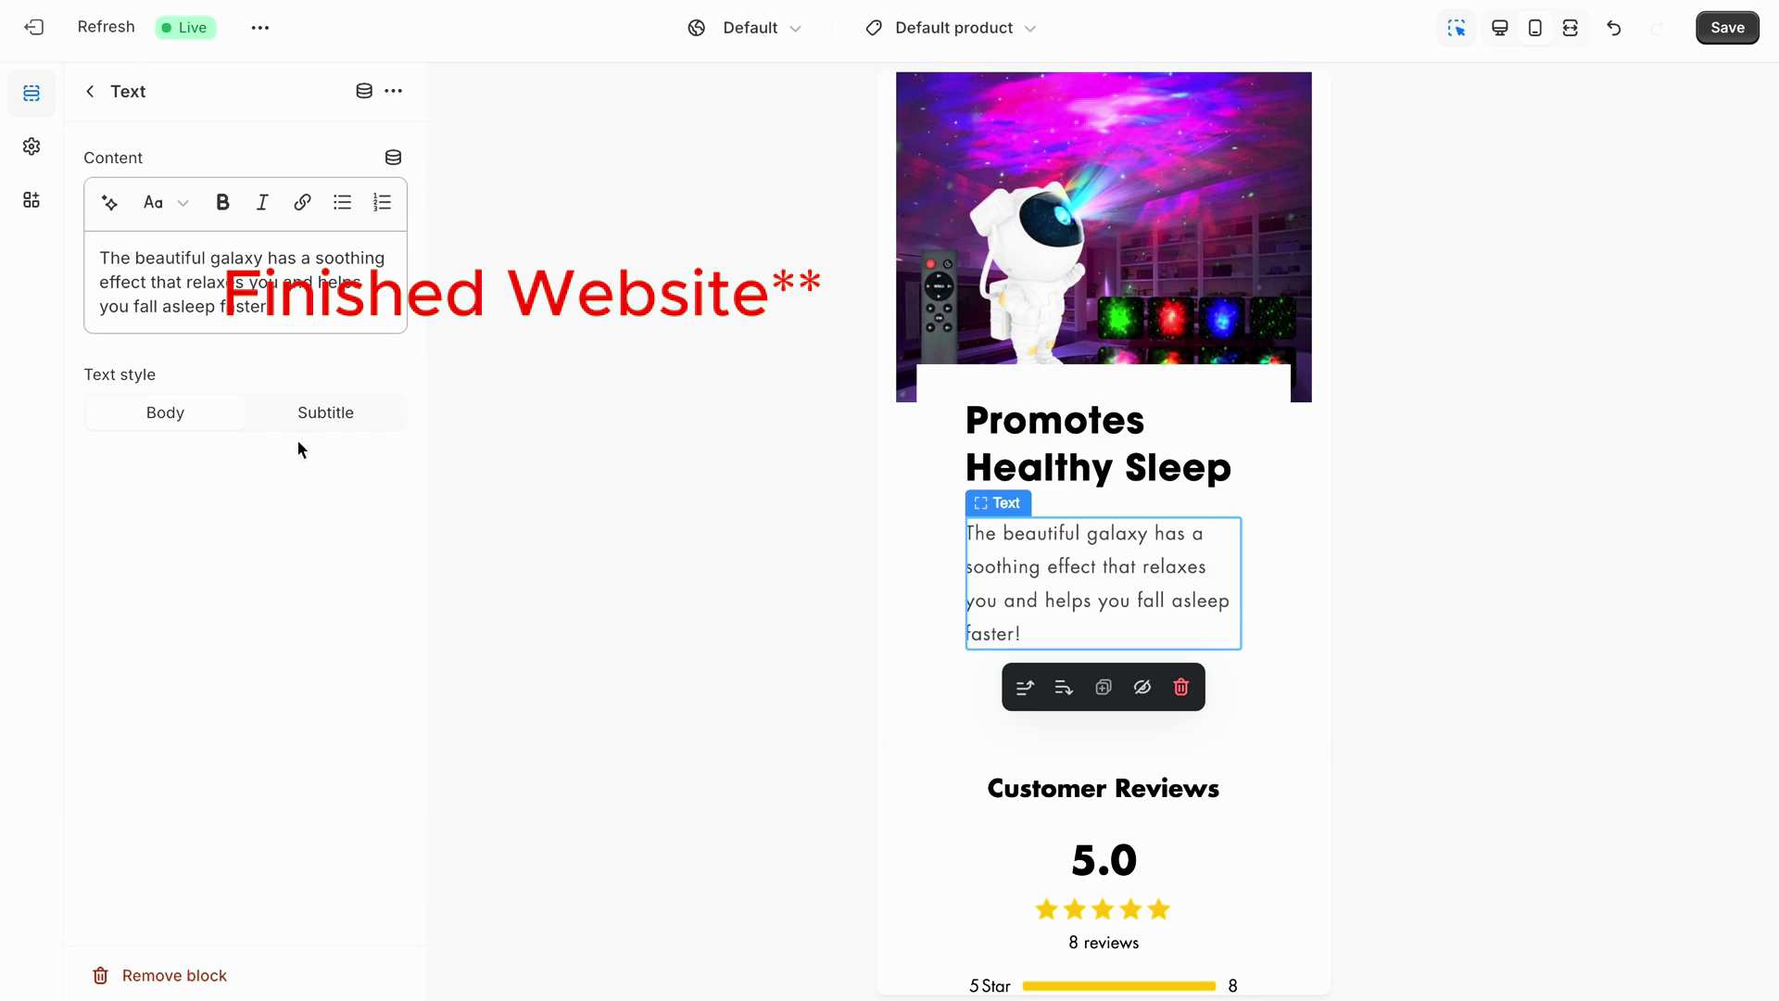
{"action": "left_click", "coordinate": [90, 91]}
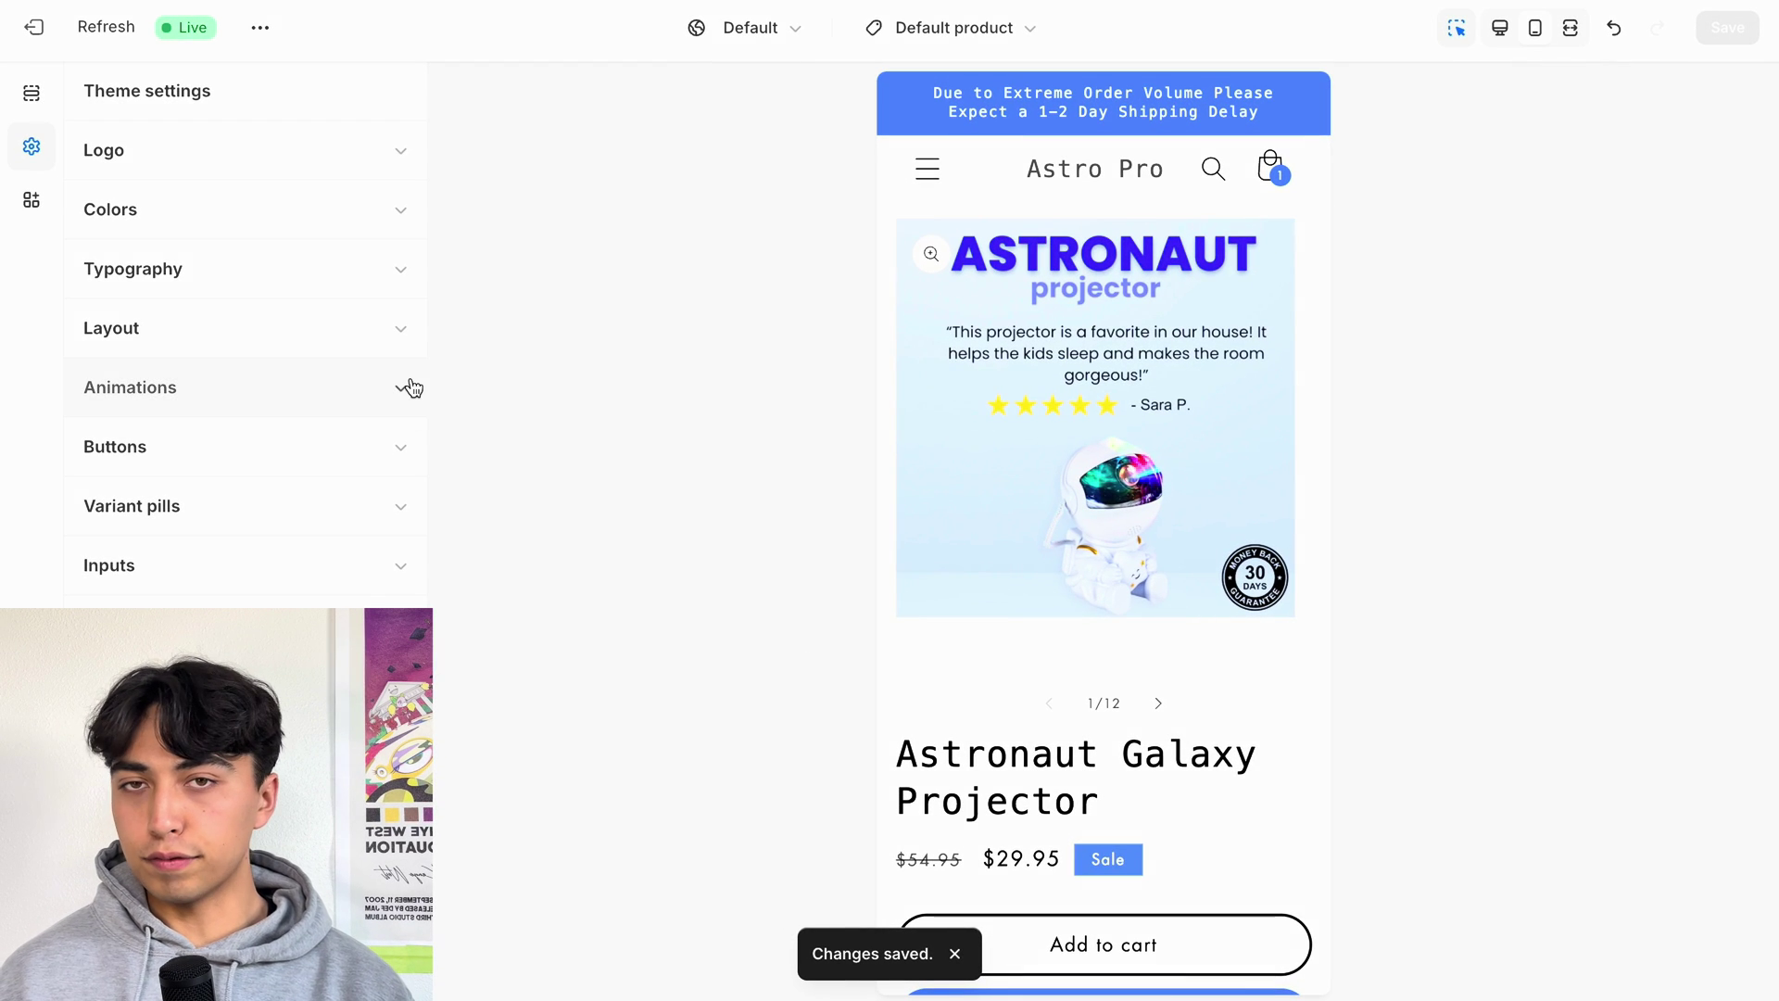
Set the headings font to ITC Avant Garde Gothic Bold and edit Scheme 6's colours
{"action": "left_click", "coordinate": [302, 260]}
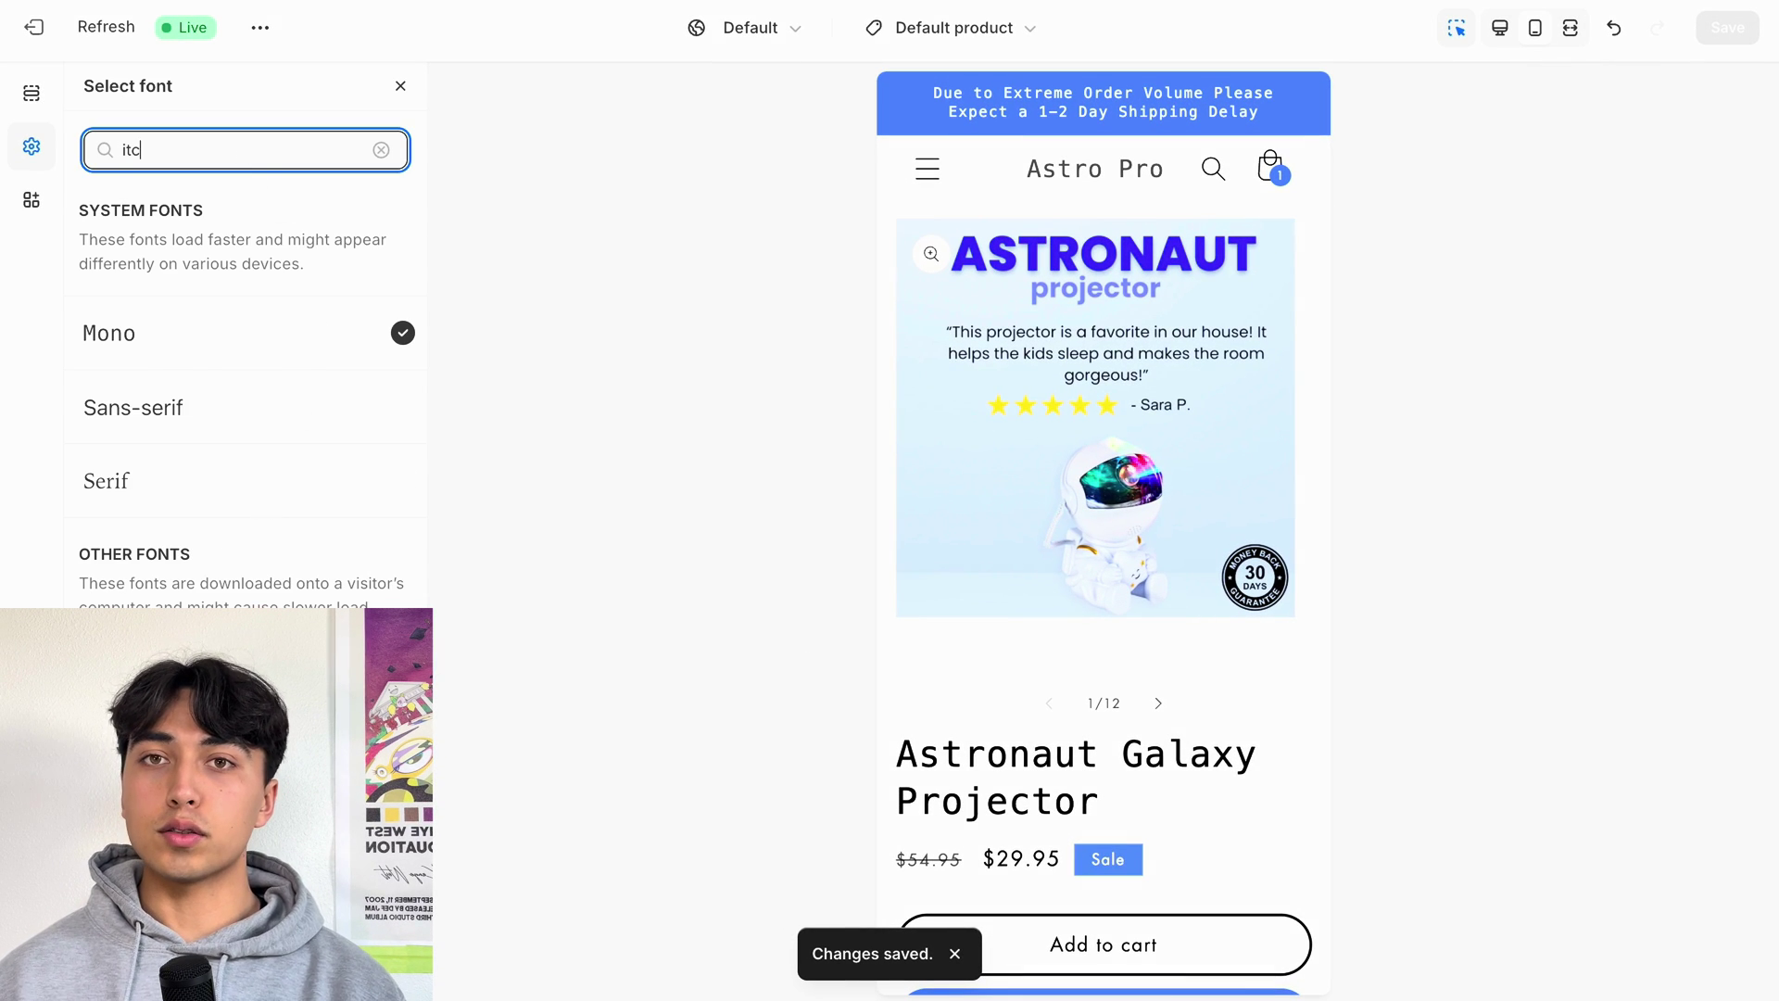
{"action": "left_click", "coordinate": [139, 964]}
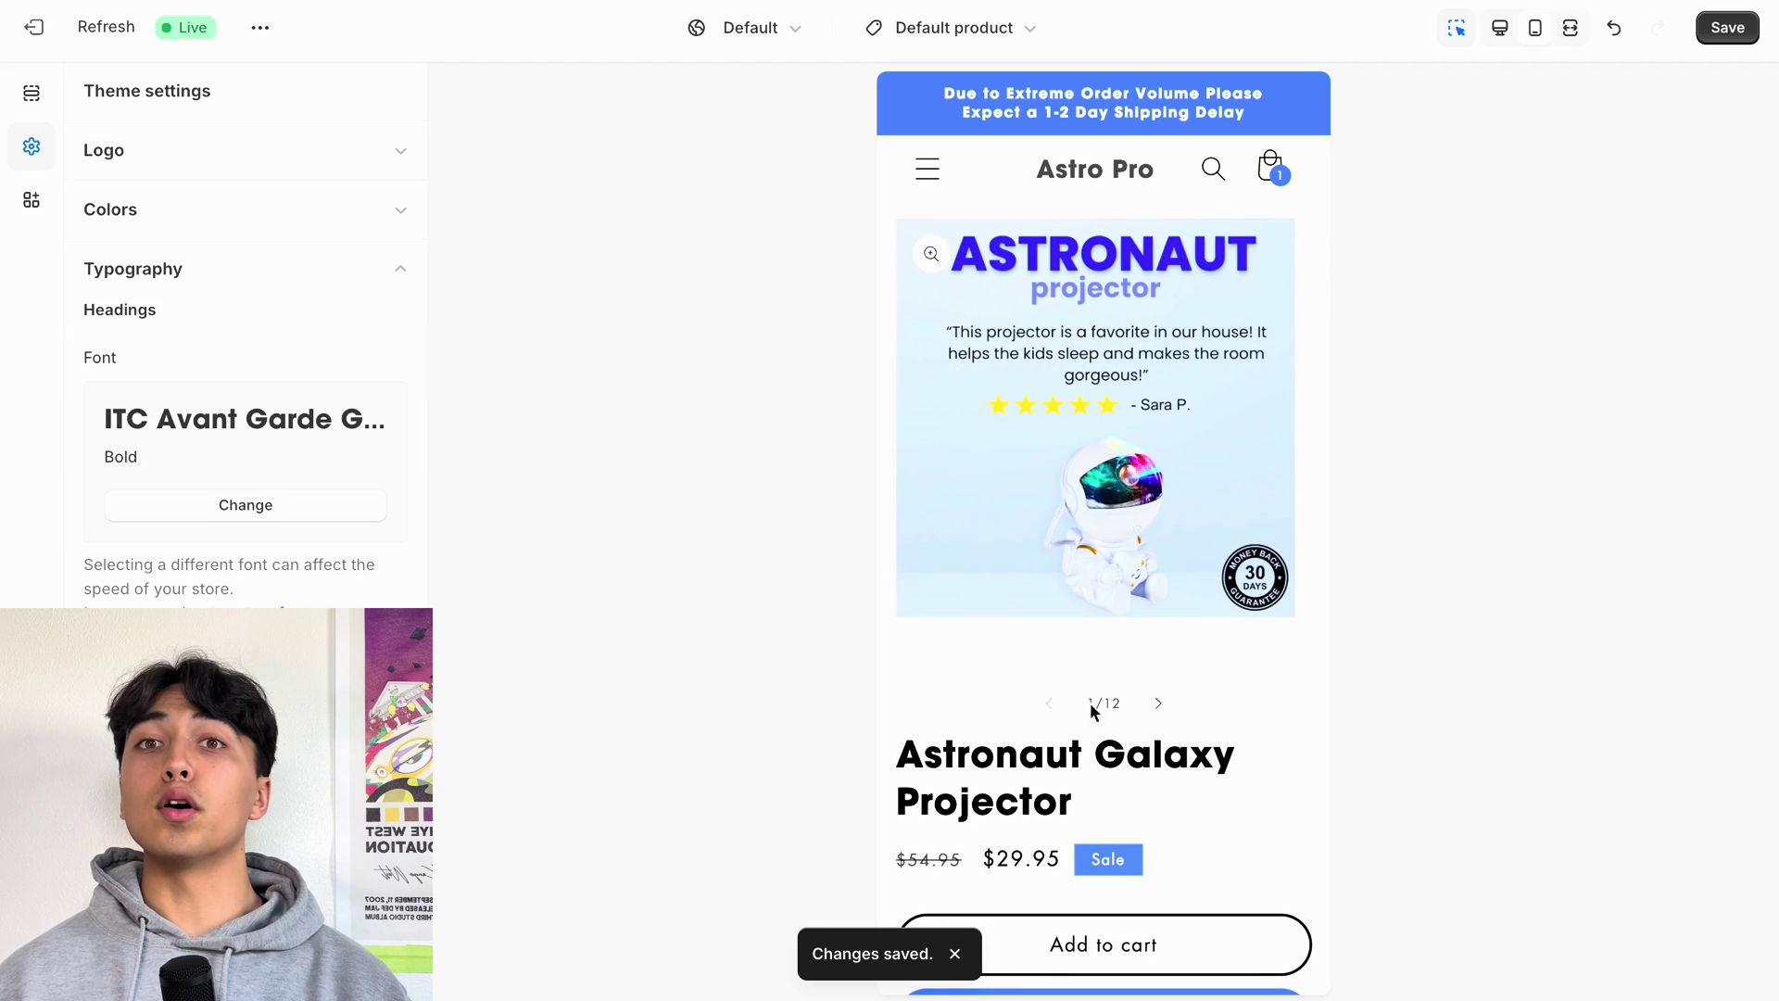
{"action": "scroll", "coordinate": [1060, 780], "scroll_direction": "down", "scroll_amount": 5}
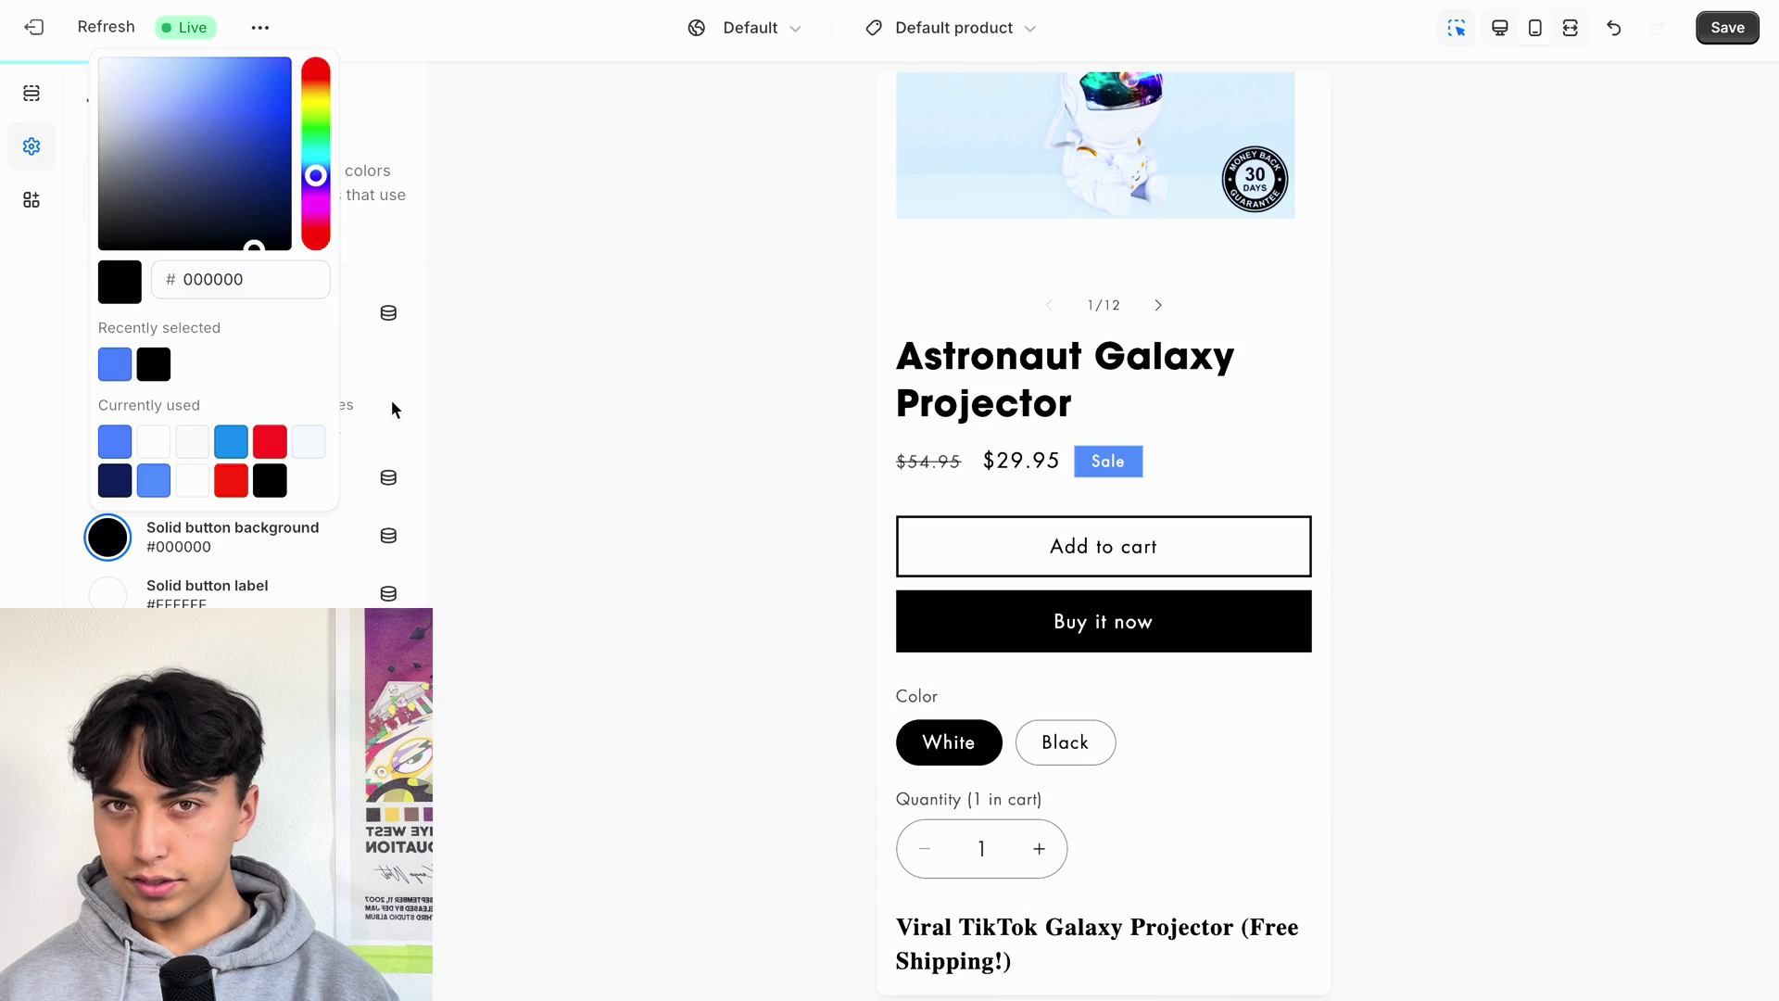
{"action": "left_click", "coordinate": [391, 408]}
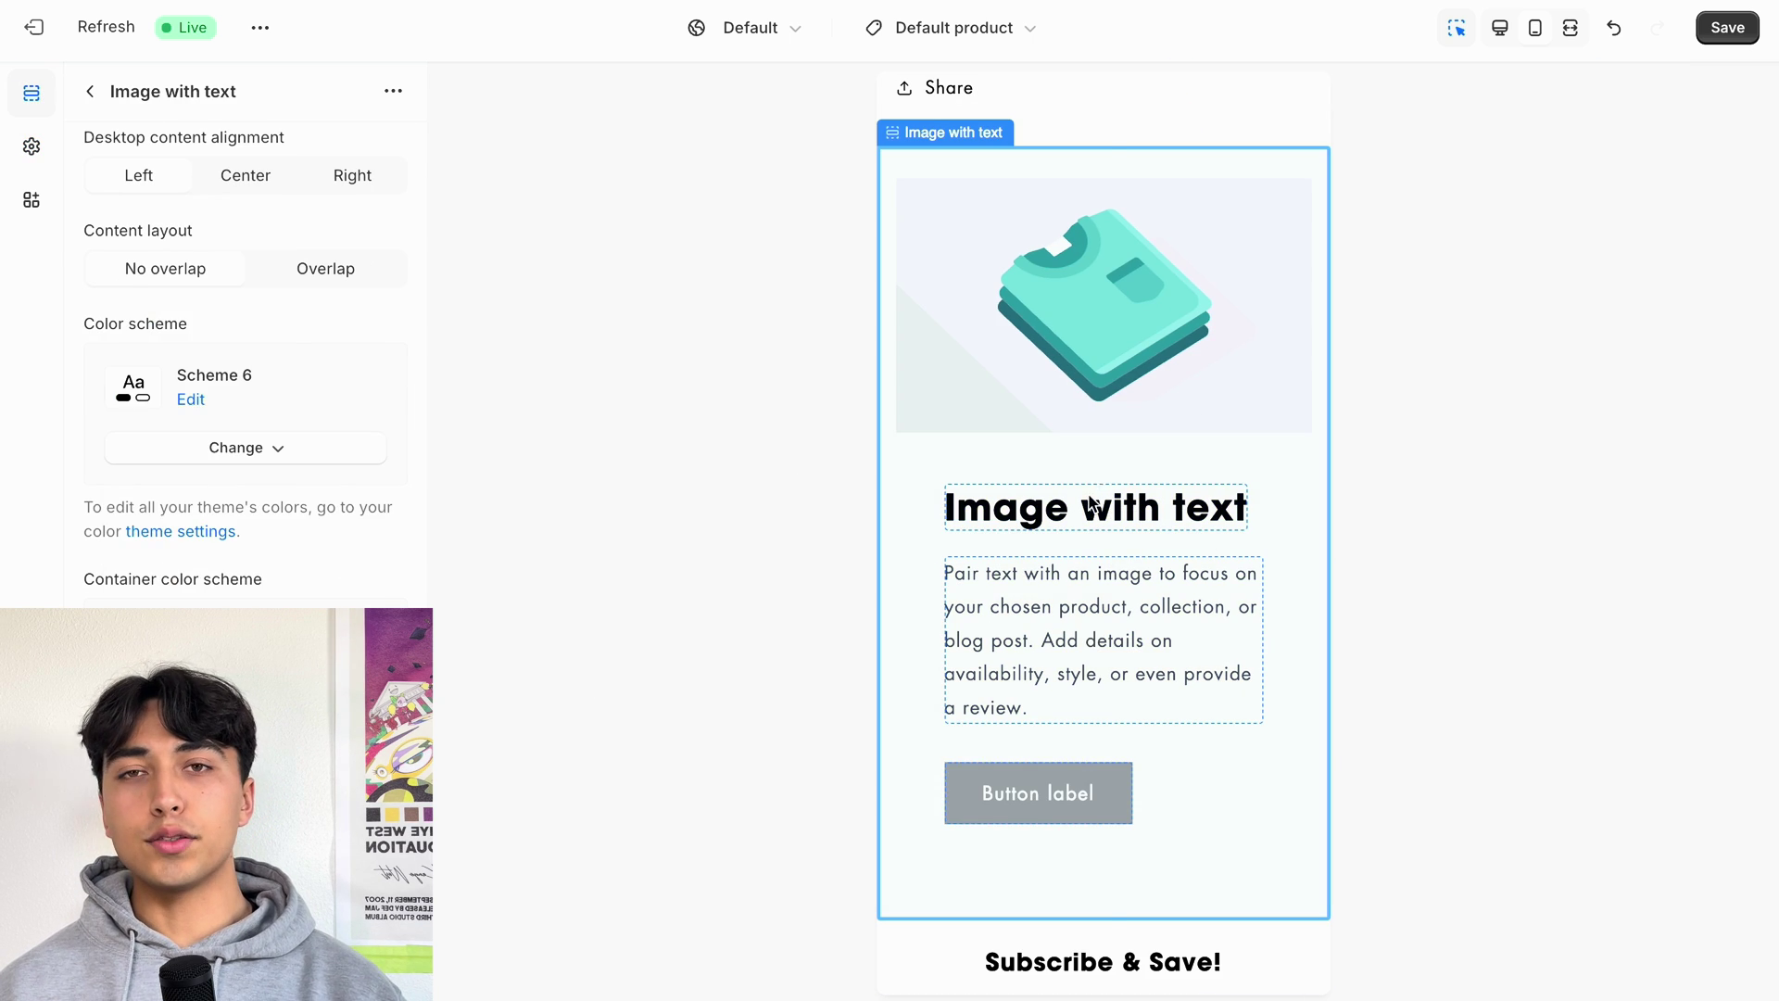
Add a Collapsible content section and move it beneath the product information
{"action": "left_click", "coordinate": [544, 631]}
{"action": "left_click", "coordinate": [224, 569]}
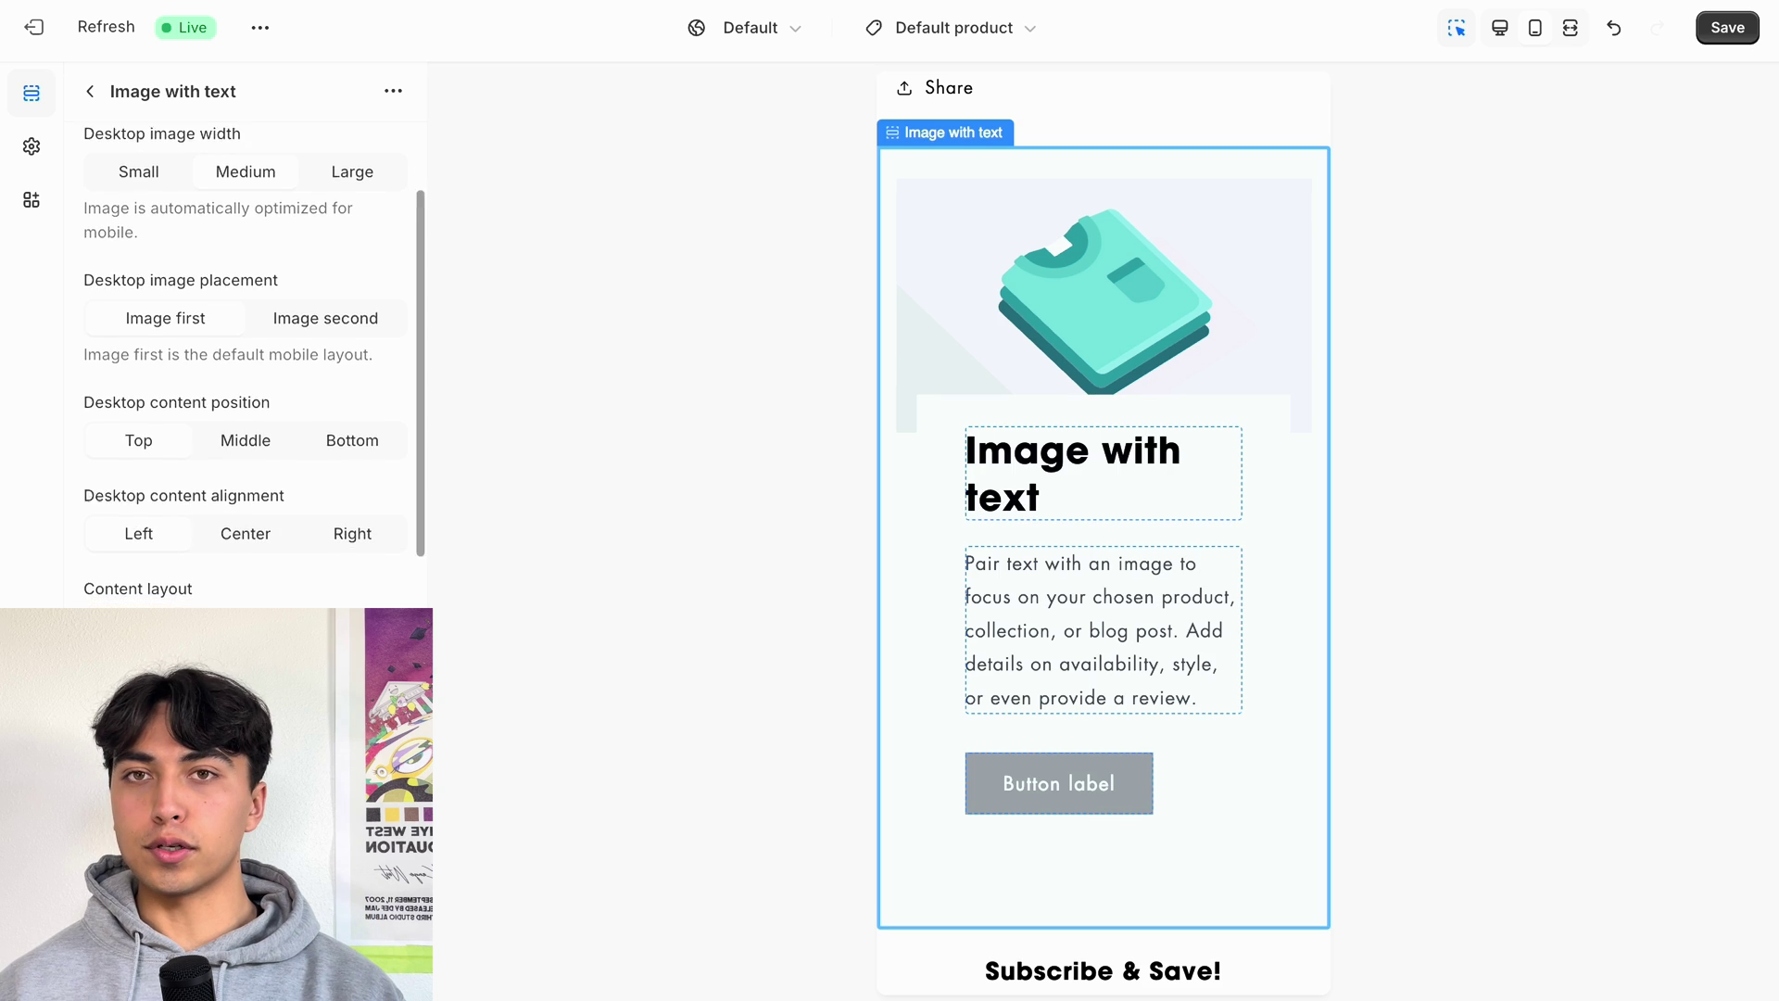
{"action": "scroll", "coordinate": [257, 584], "scroll_direction": "down", "scroll_amount": 6}
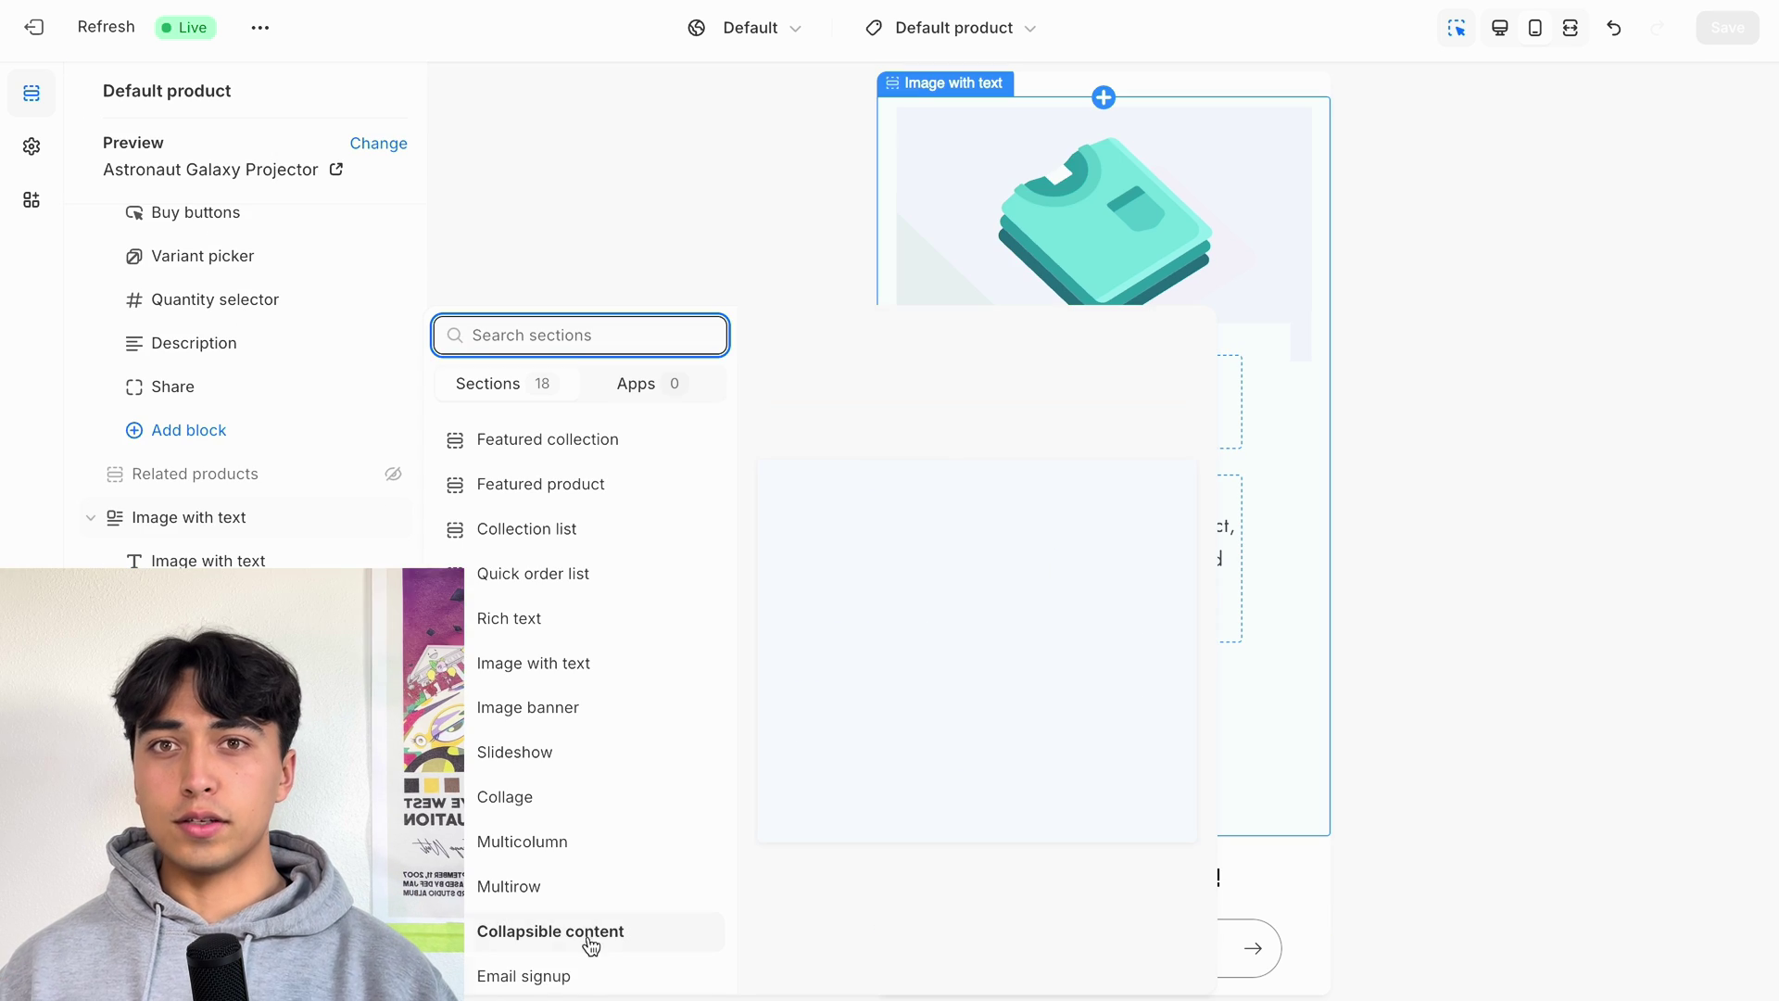
{"action": "left_click", "coordinate": [587, 939]}
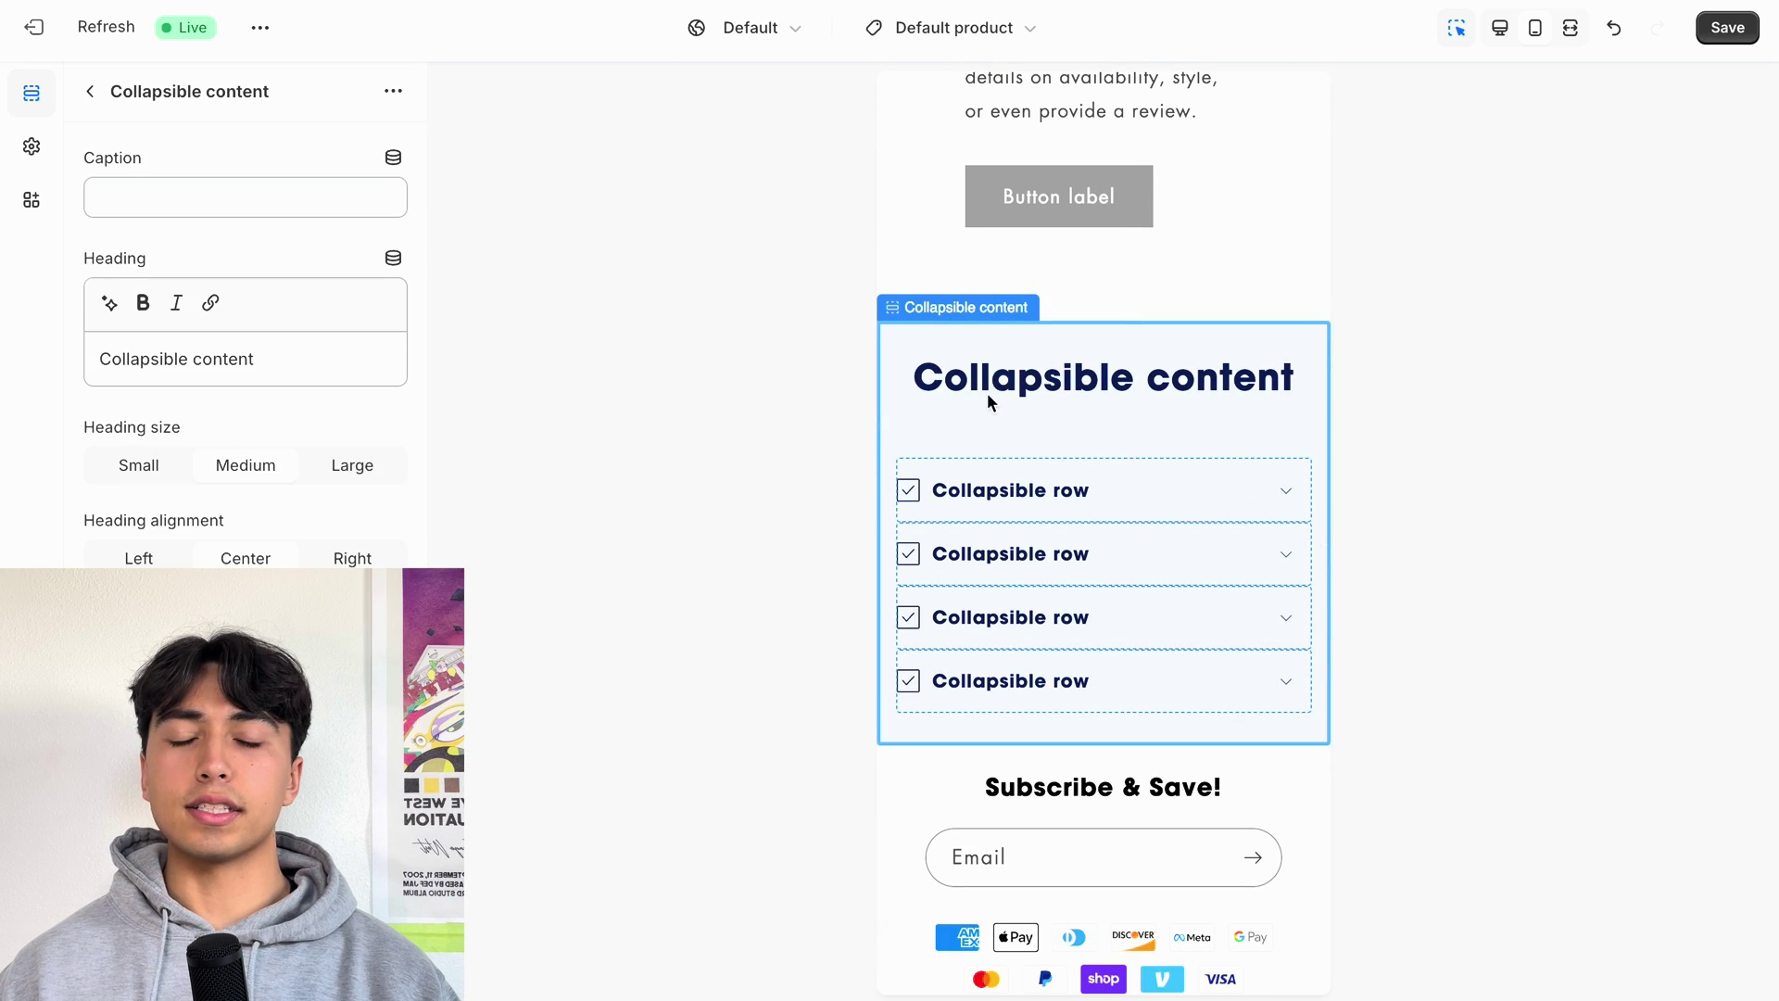
{"action": "left_click", "coordinate": [90, 91]}
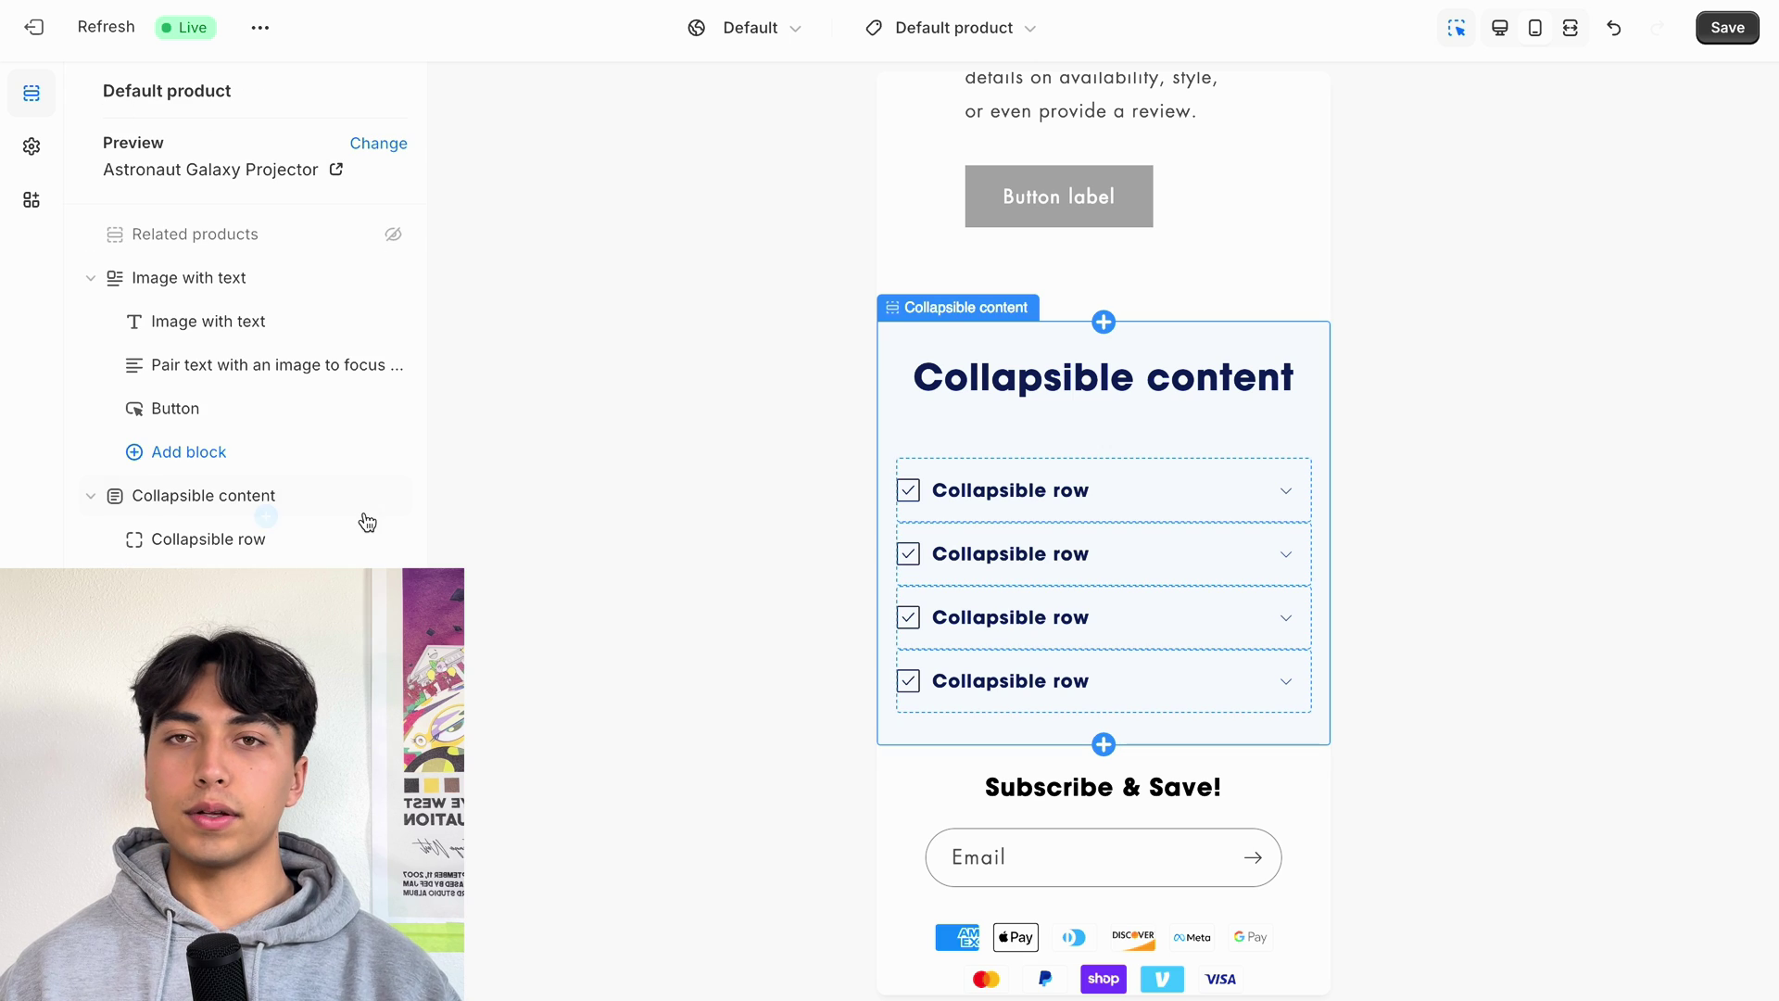
{"action": "scroll", "coordinate": [357, 510], "scroll_direction": "up", "scroll_amount": 2}
{"action": "scroll", "coordinate": [347, 494], "scroll_direction": "up", "scroll_amount": 1}
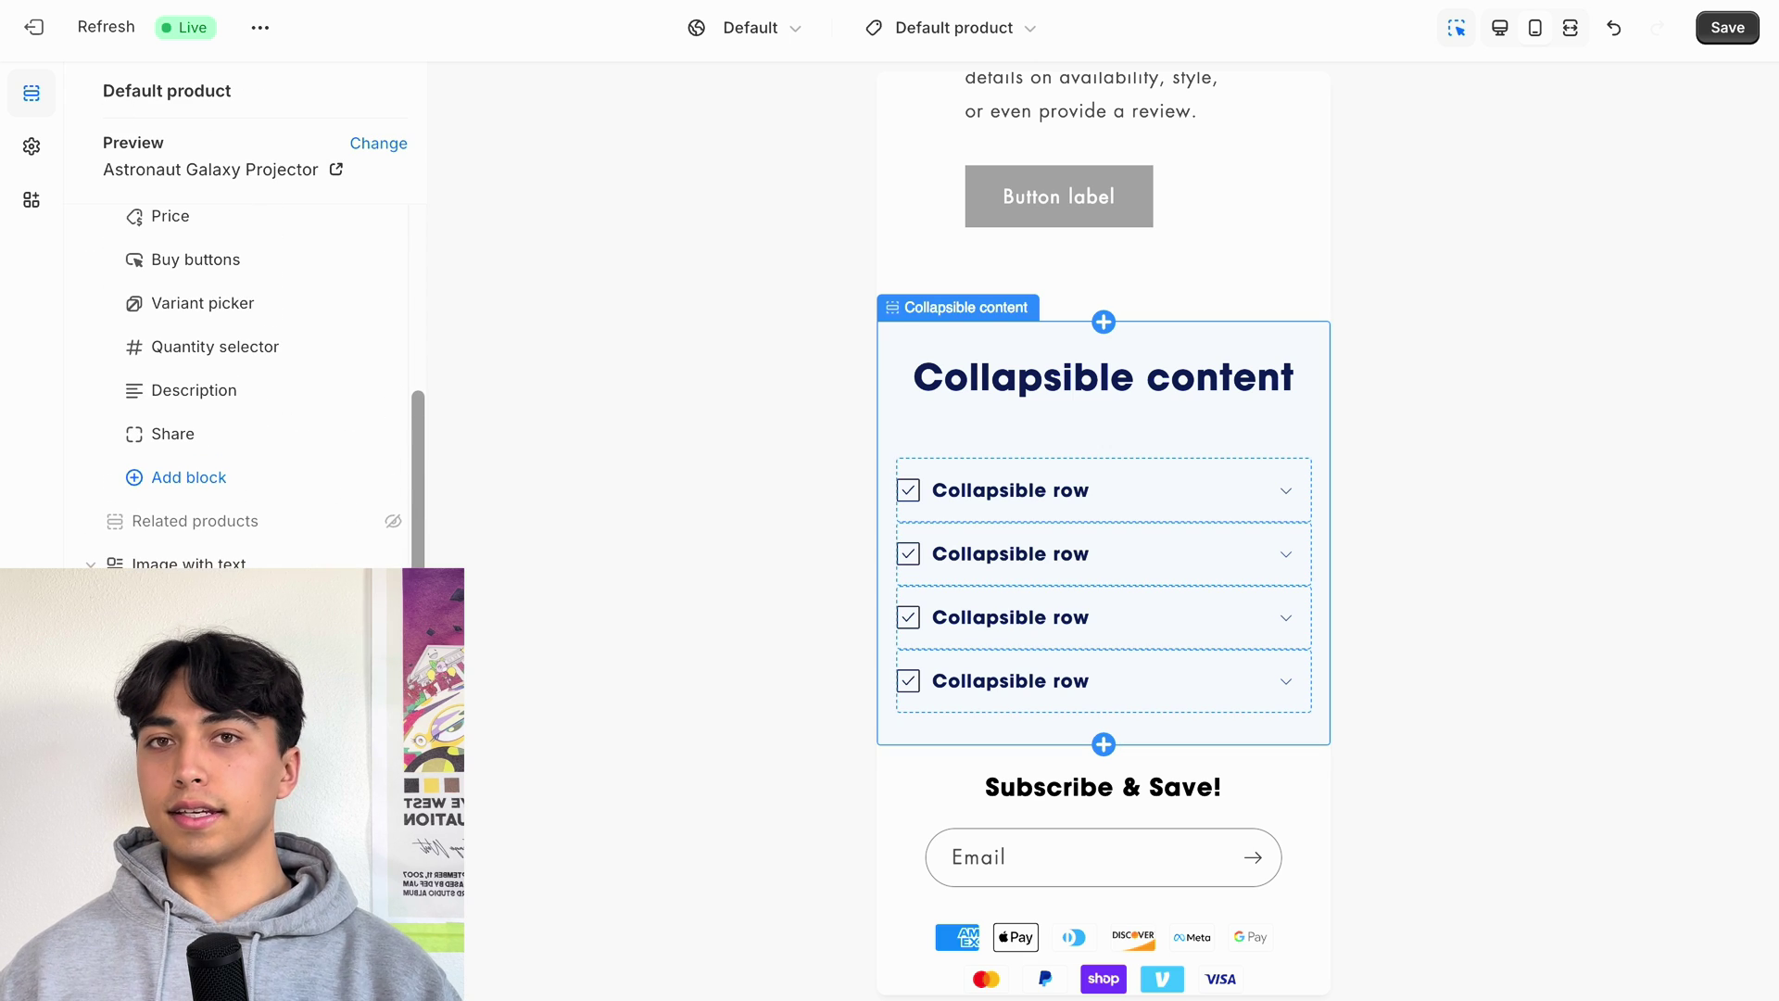
{"action": "left_click_drag", "start_coordinate": [139, 611], "coordinate": [151, 520]}
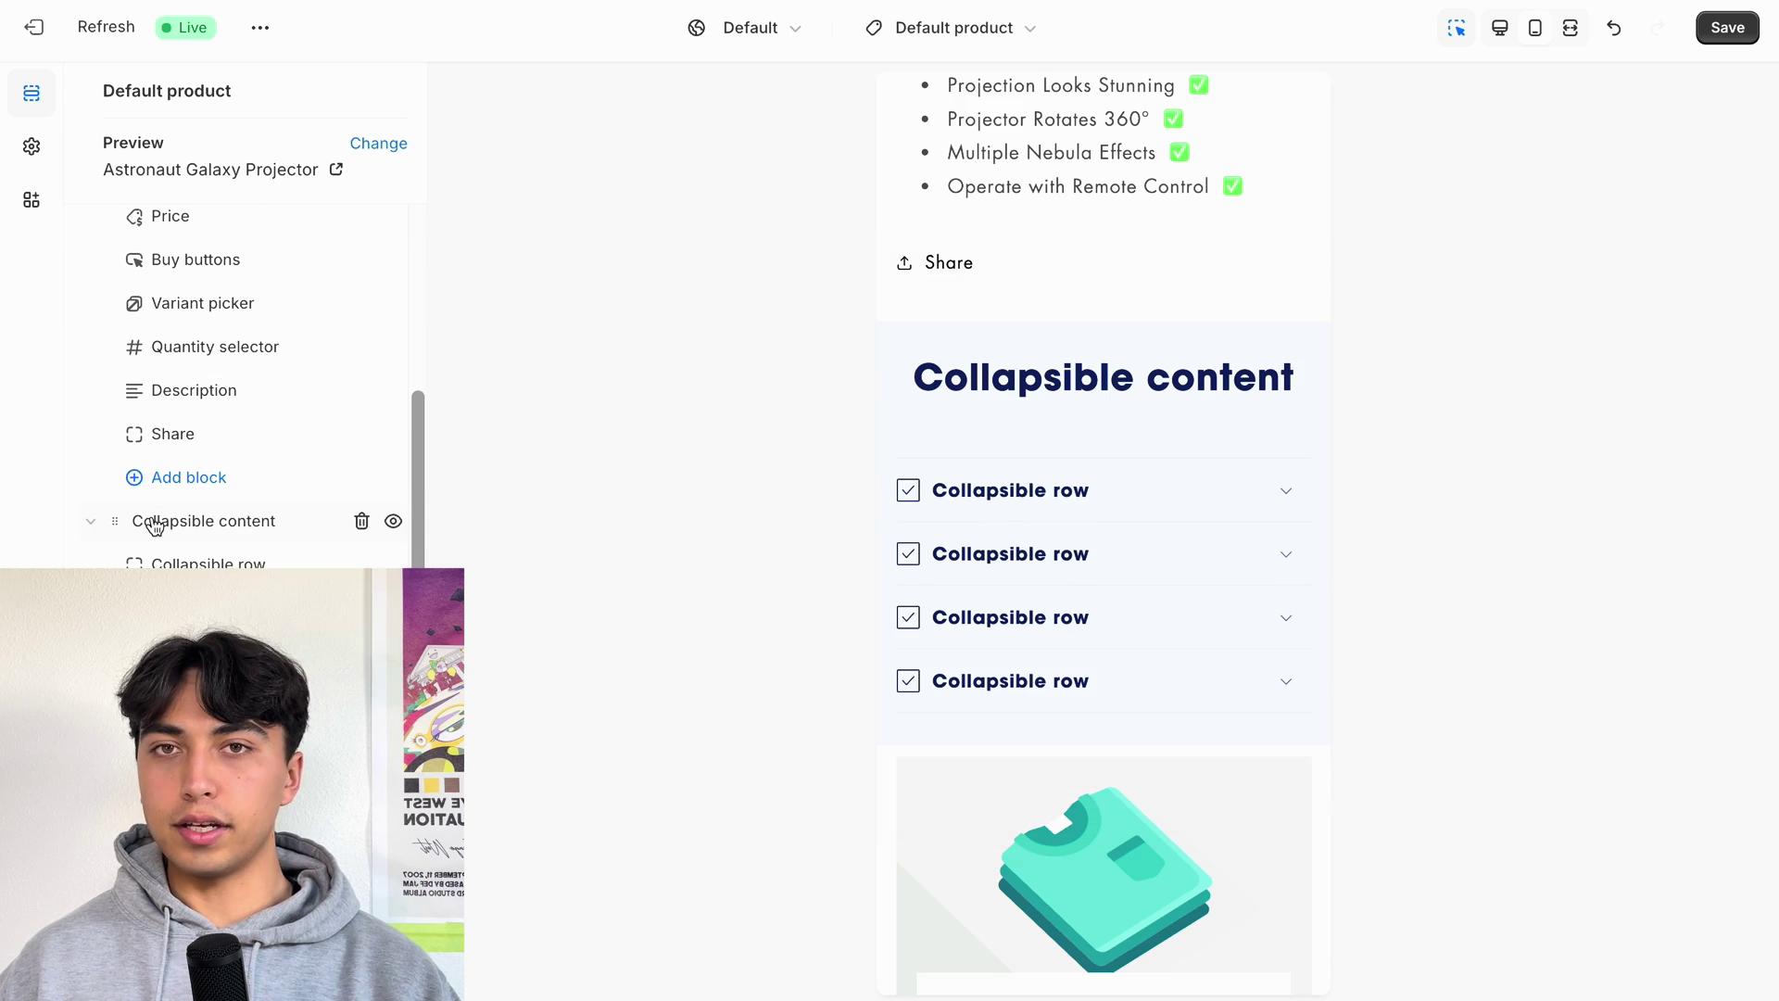
Add a Video section with no heading, upload a looping product video, and preview it
{"action": "left_click", "coordinate": [185, 649]}
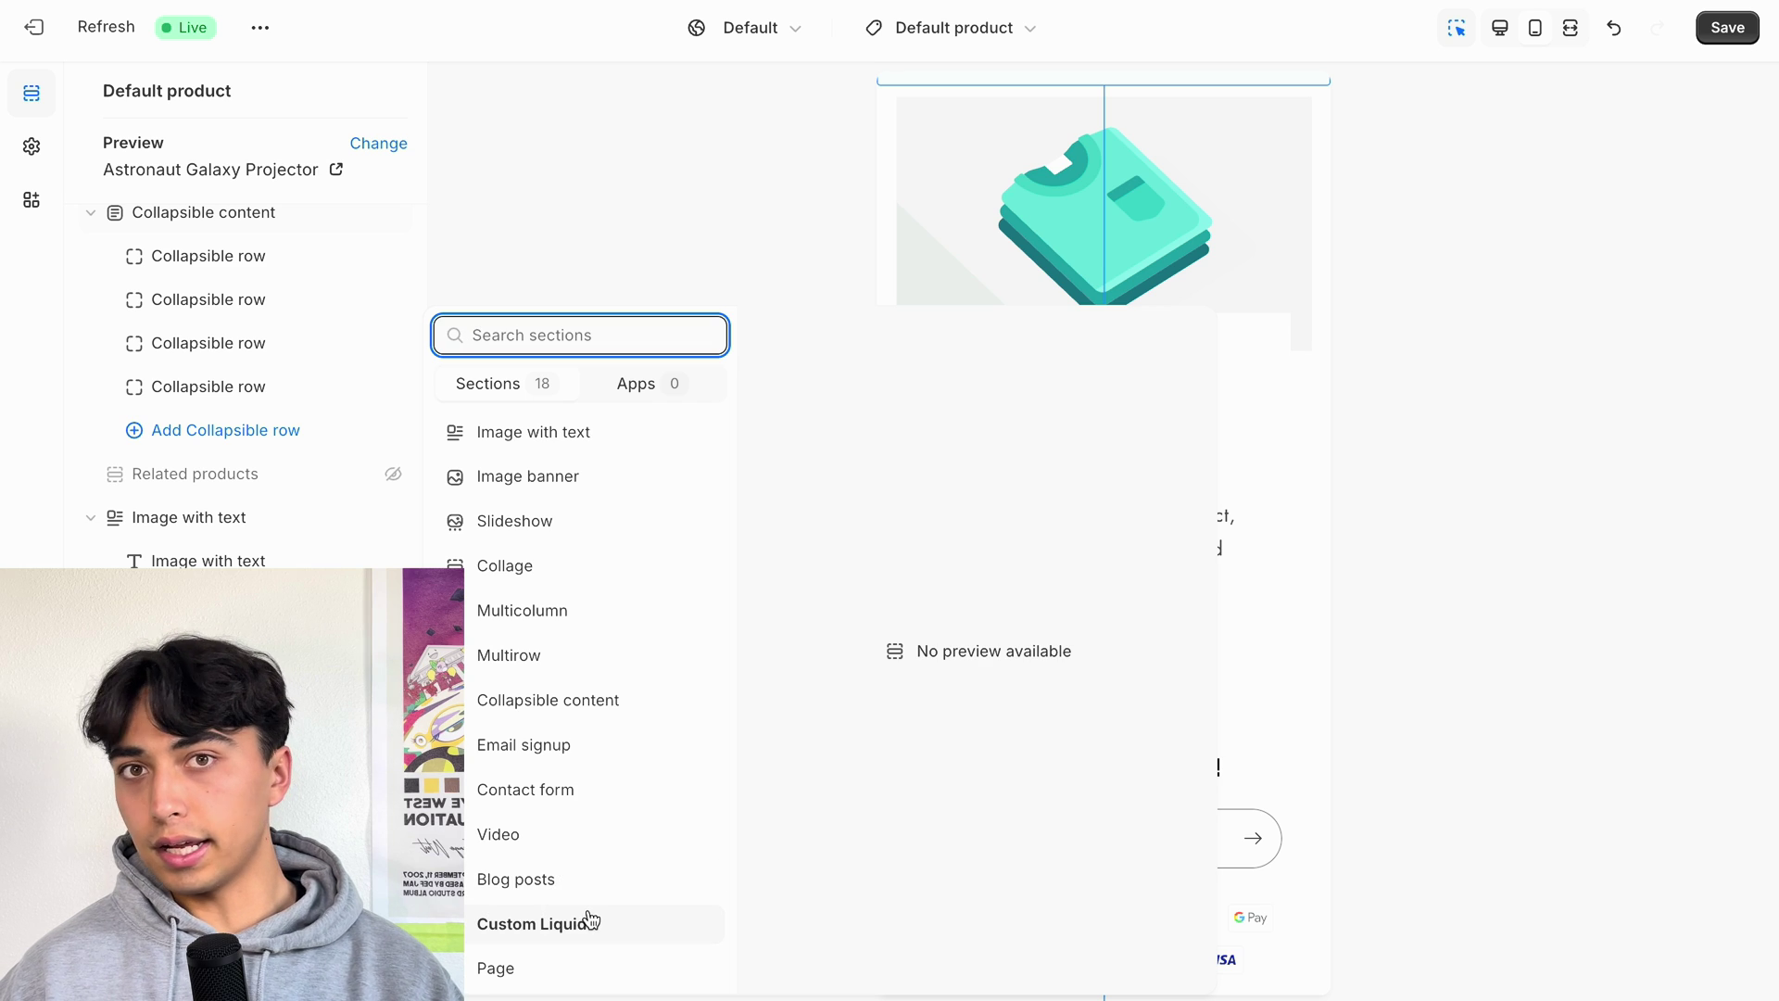
{"action": "left_click", "coordinate": [578, 837]}
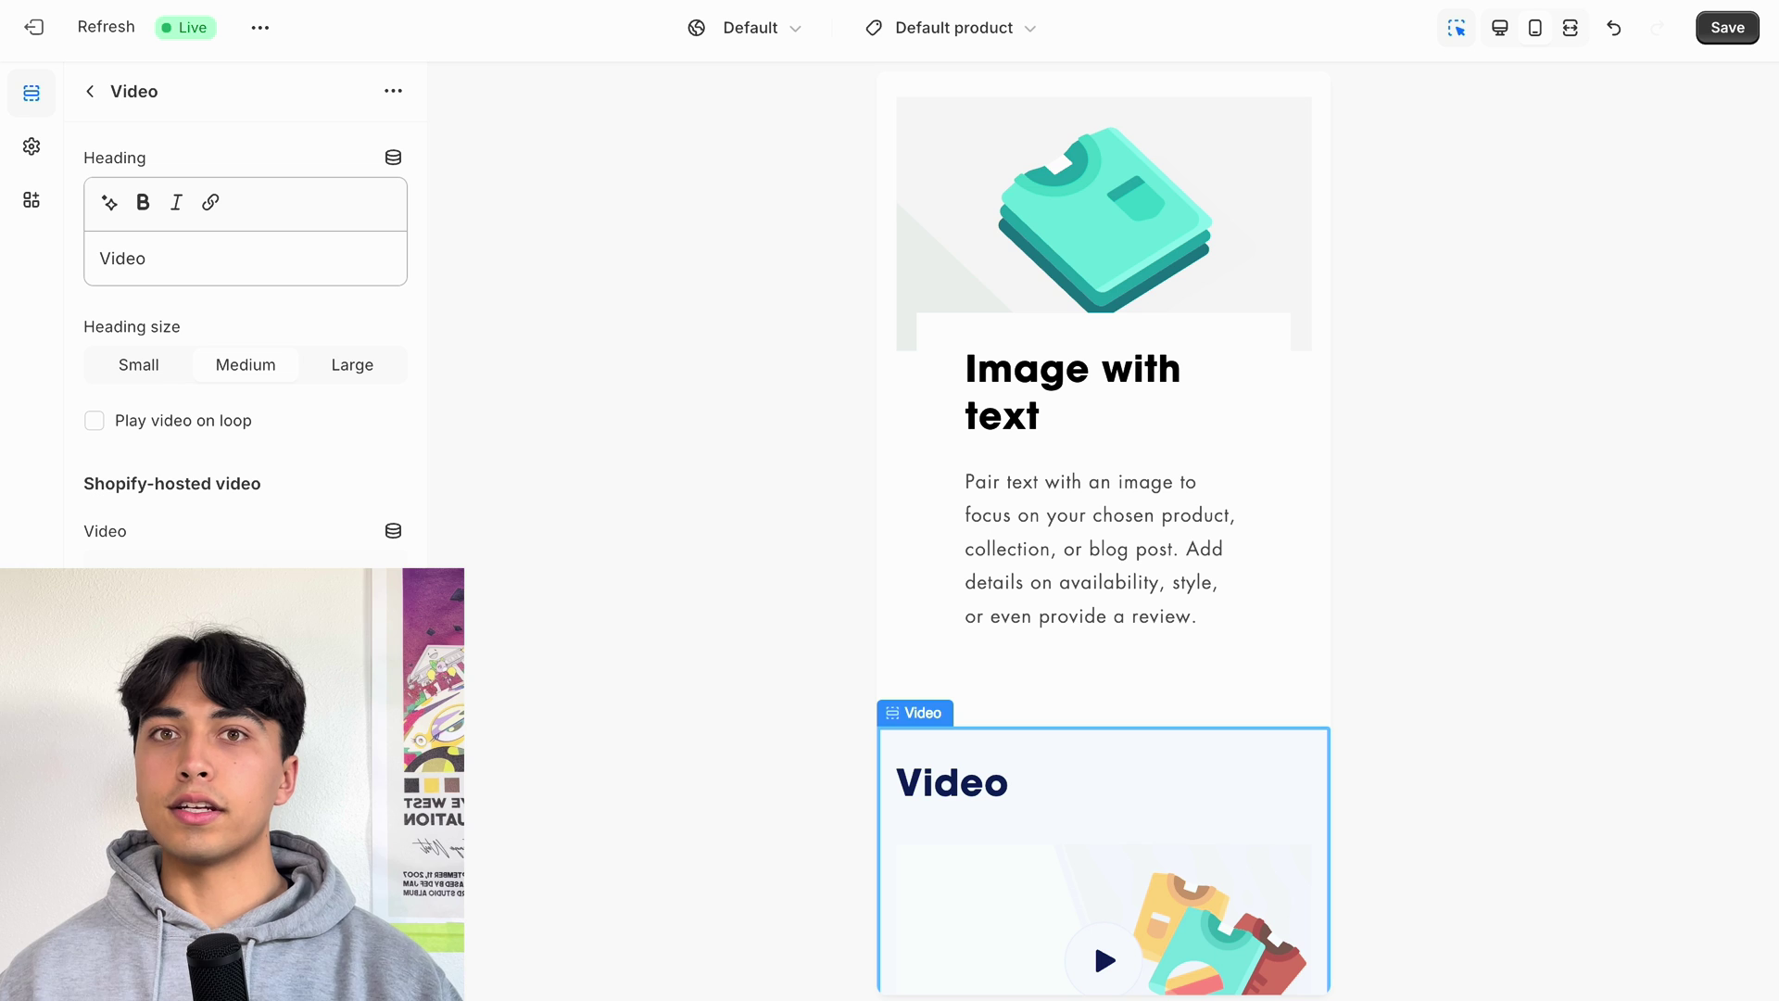
{"action": "scroll", "coordinate": [1053, 823], "scroll_direction": "down", "scroll_amount": 2}
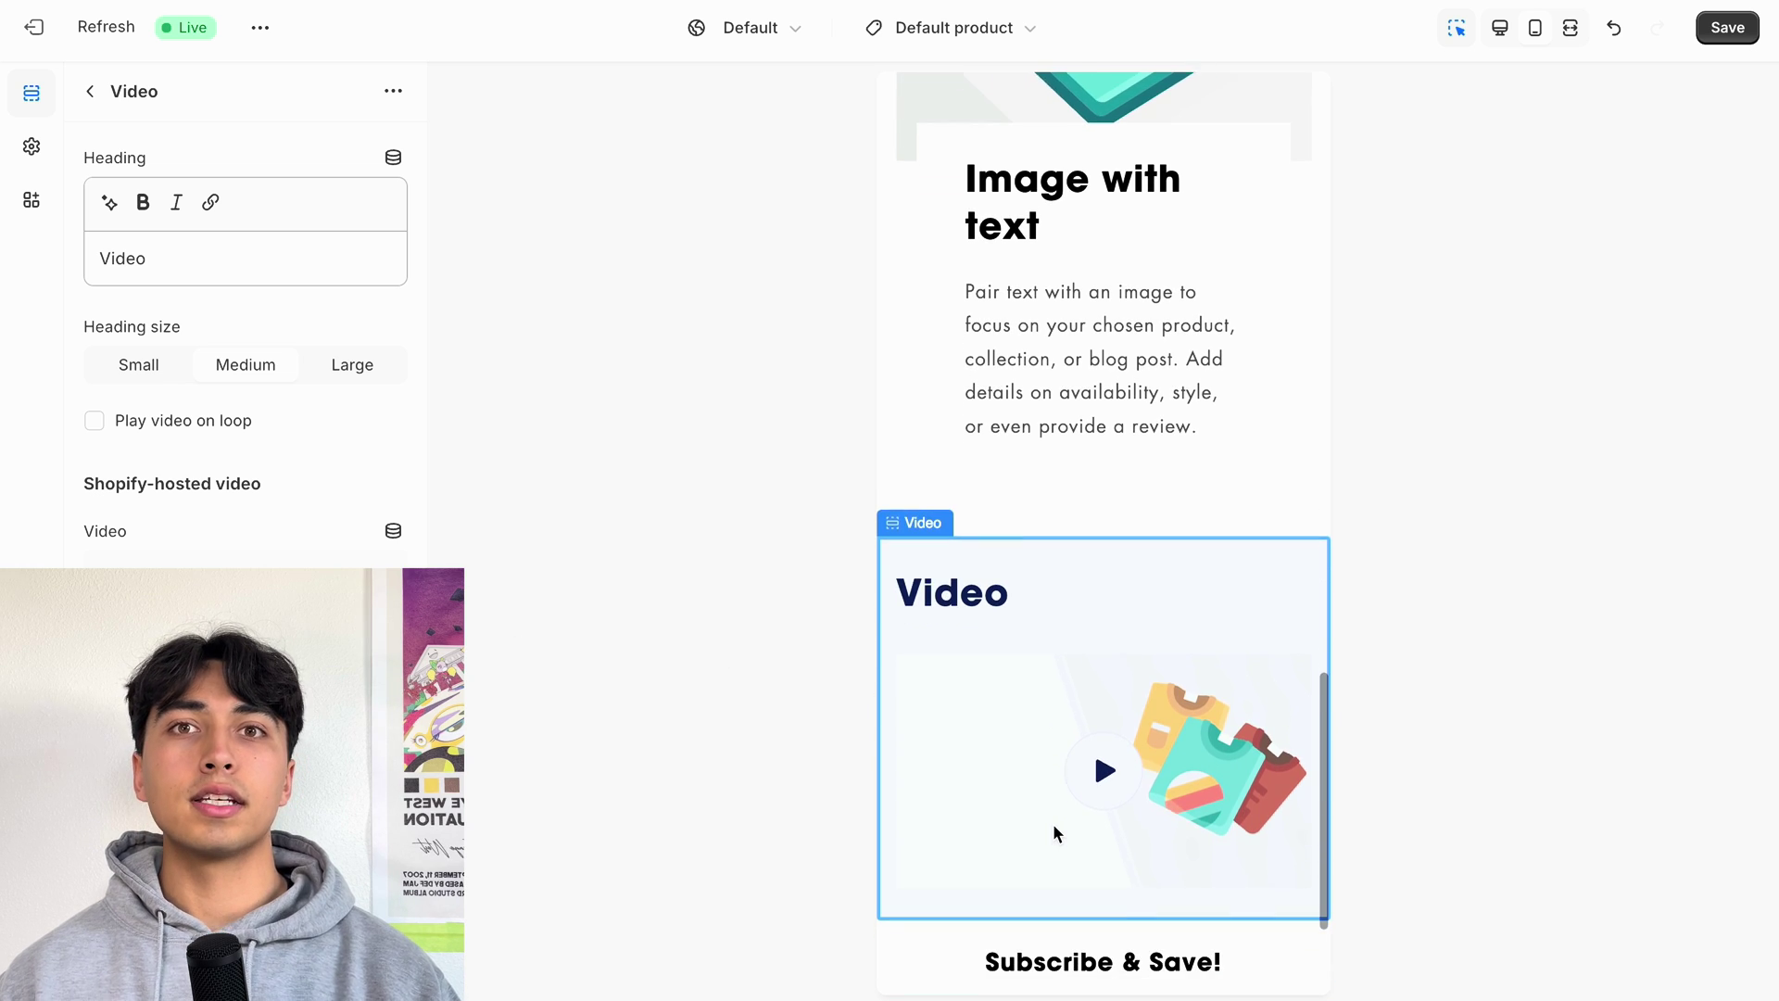
{"action": "scroll", "coordinate": [245, 324], "scroll_direction": "down", "scroll_amount": 5}
{"action": "scroll", "coordinate": [246, 343], "scroll_direction": "down", "scroll_amount": 3}
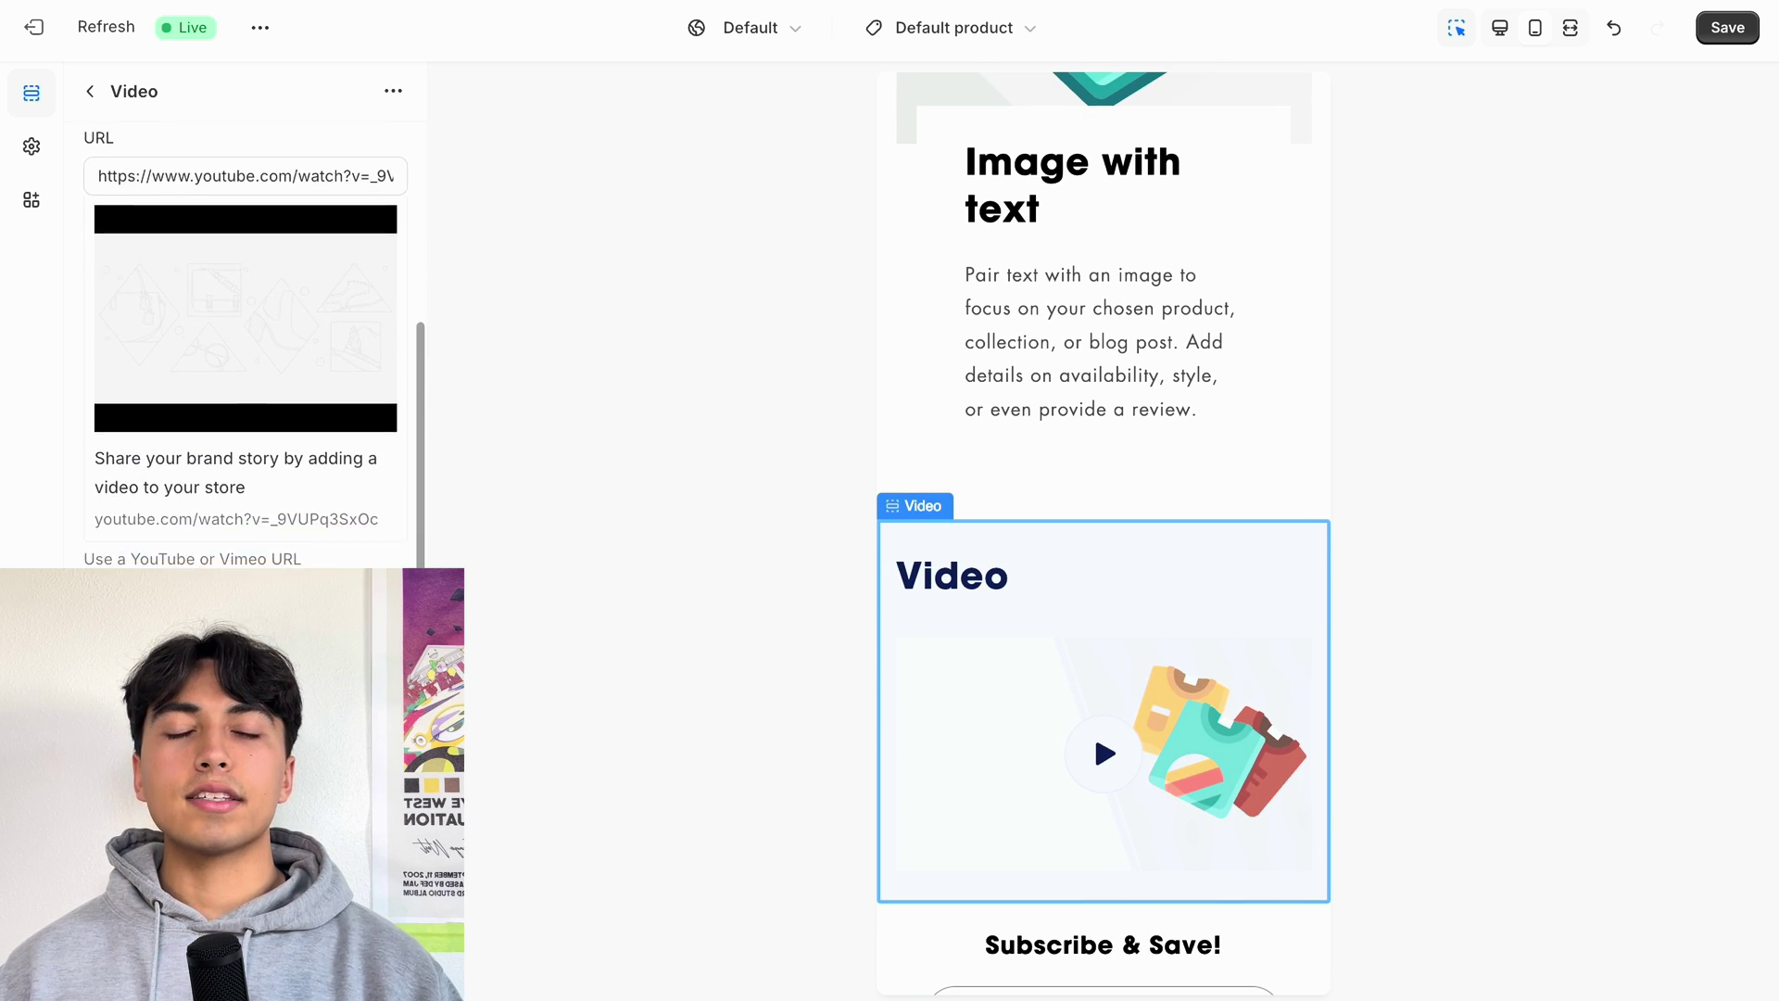
{"action": "scroll", "coordinate": [245, 342], "scroll_direction": "down", "scroll_amount": 4}
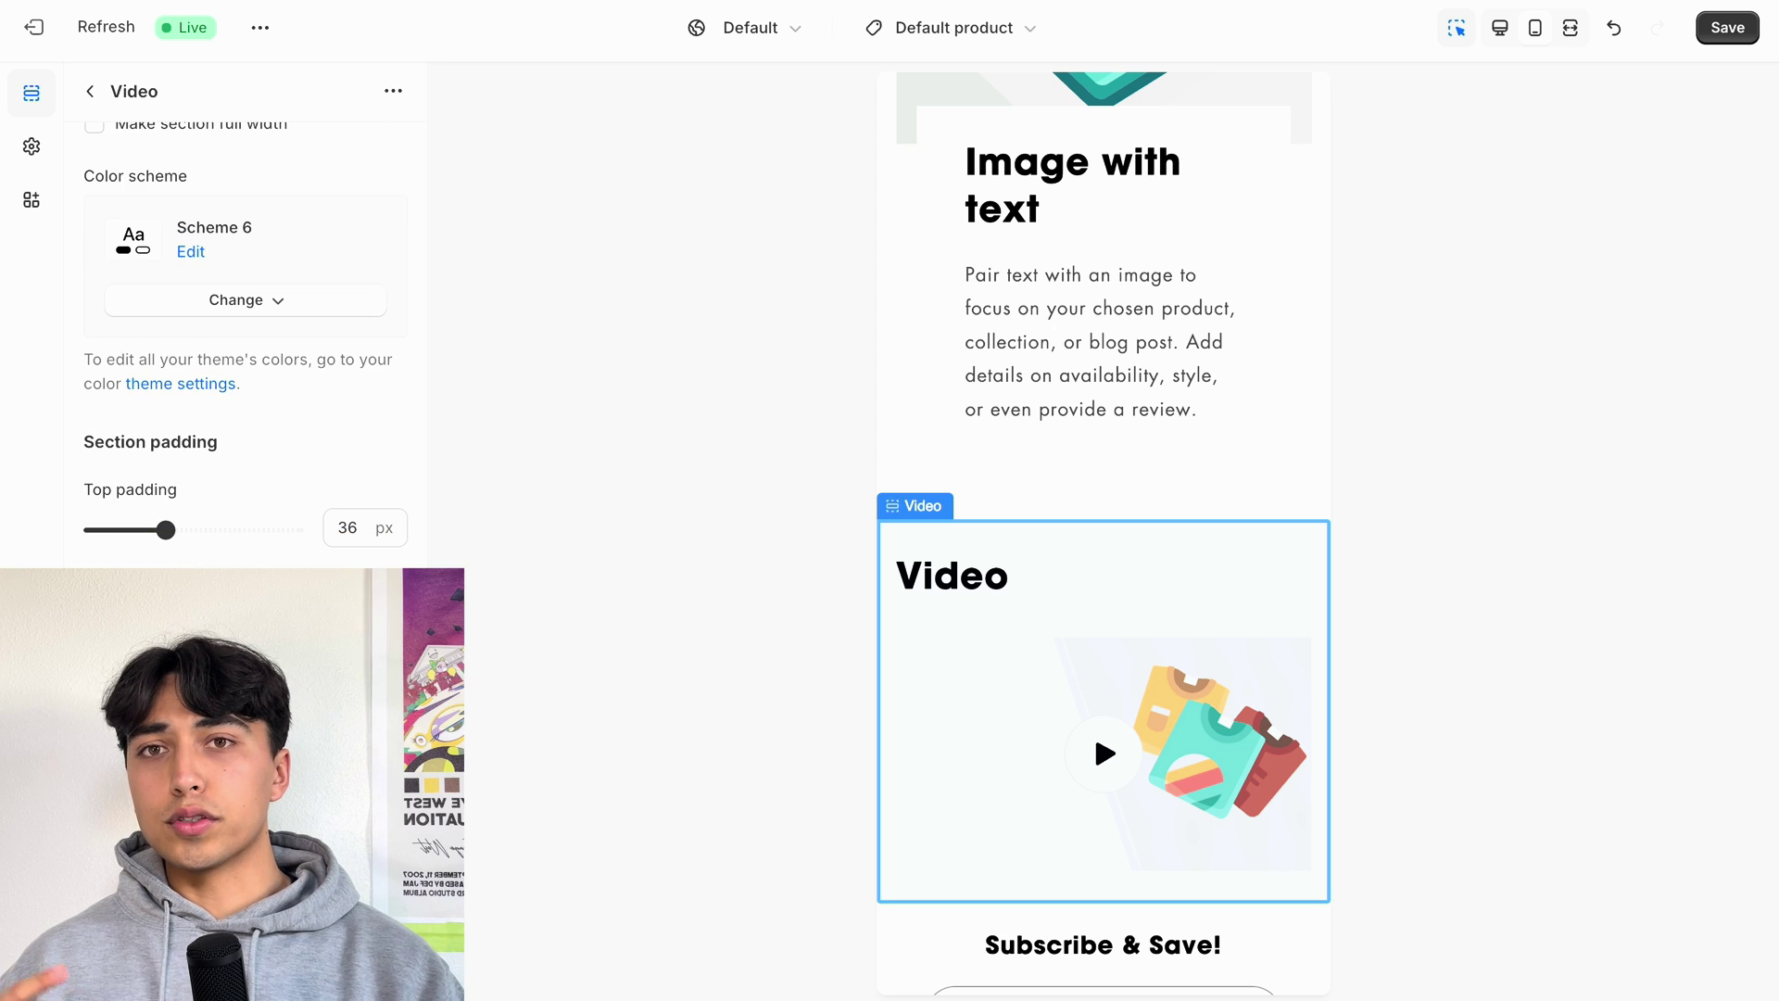
{"action": "scroll", "coordinate": [245, 342], "scroll_direction": "up", "scroll_amount": 8}
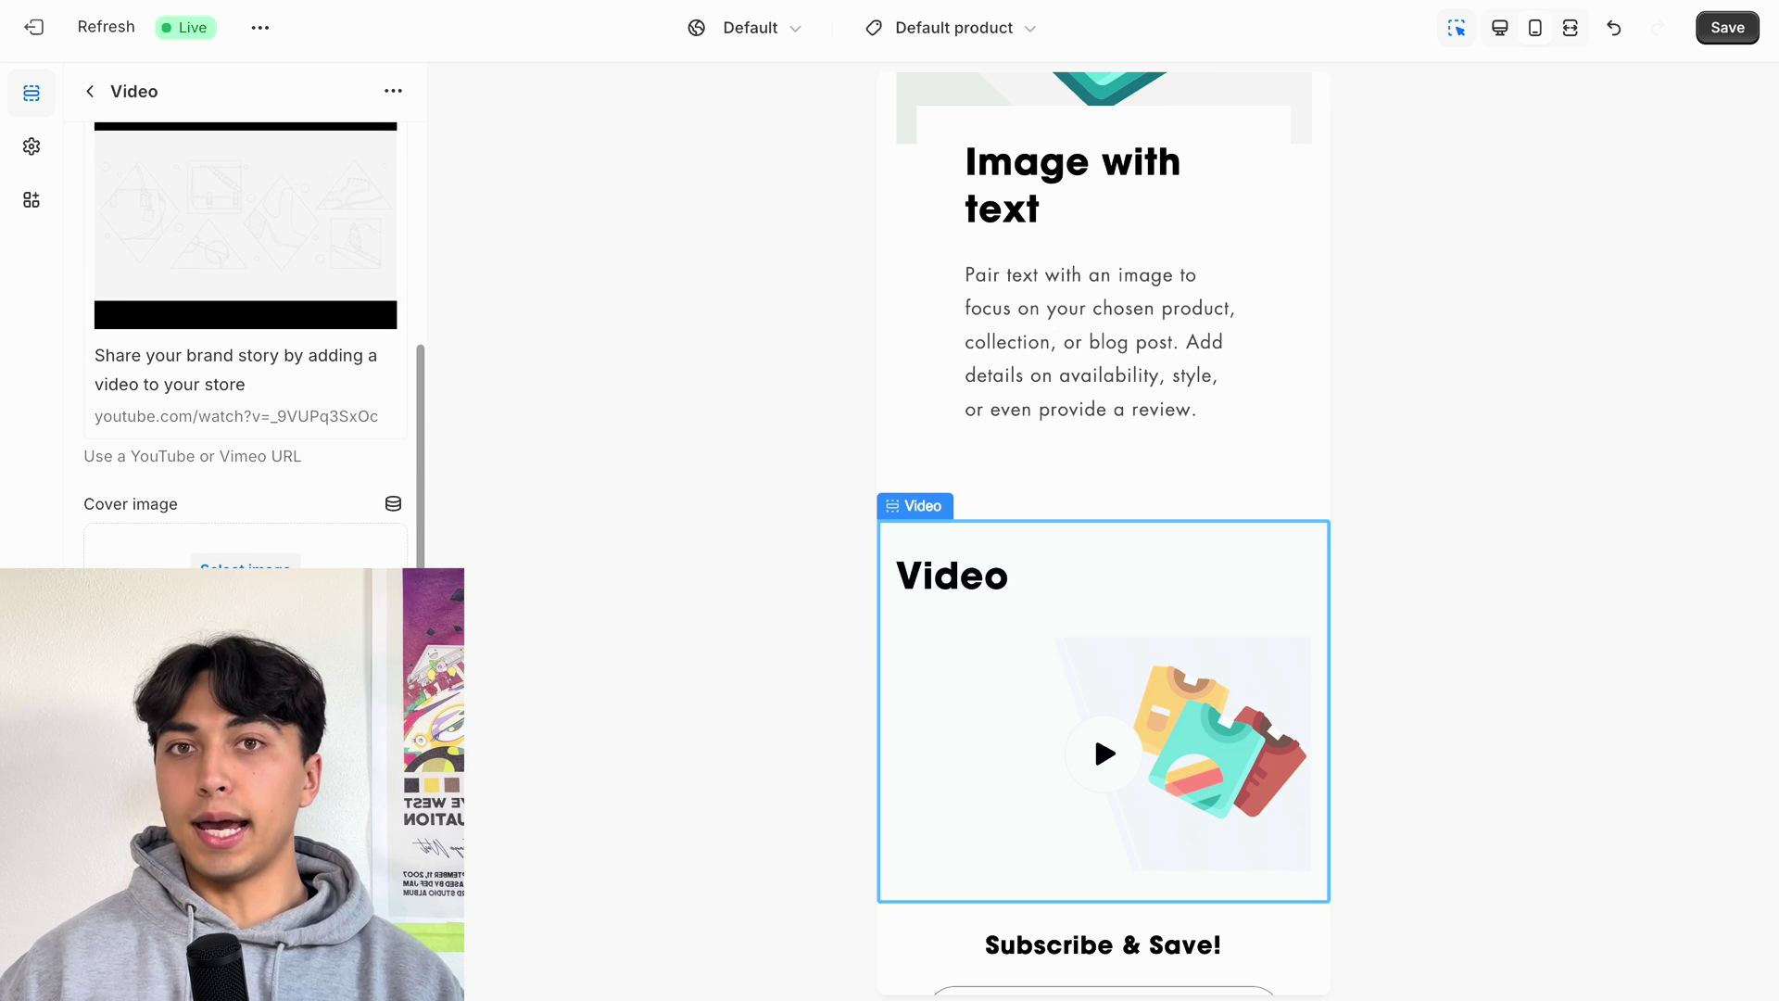
{"action": "scroll", "coordinate": [245, 343], "scroll_direction": "up", "scroll_amount": 6}
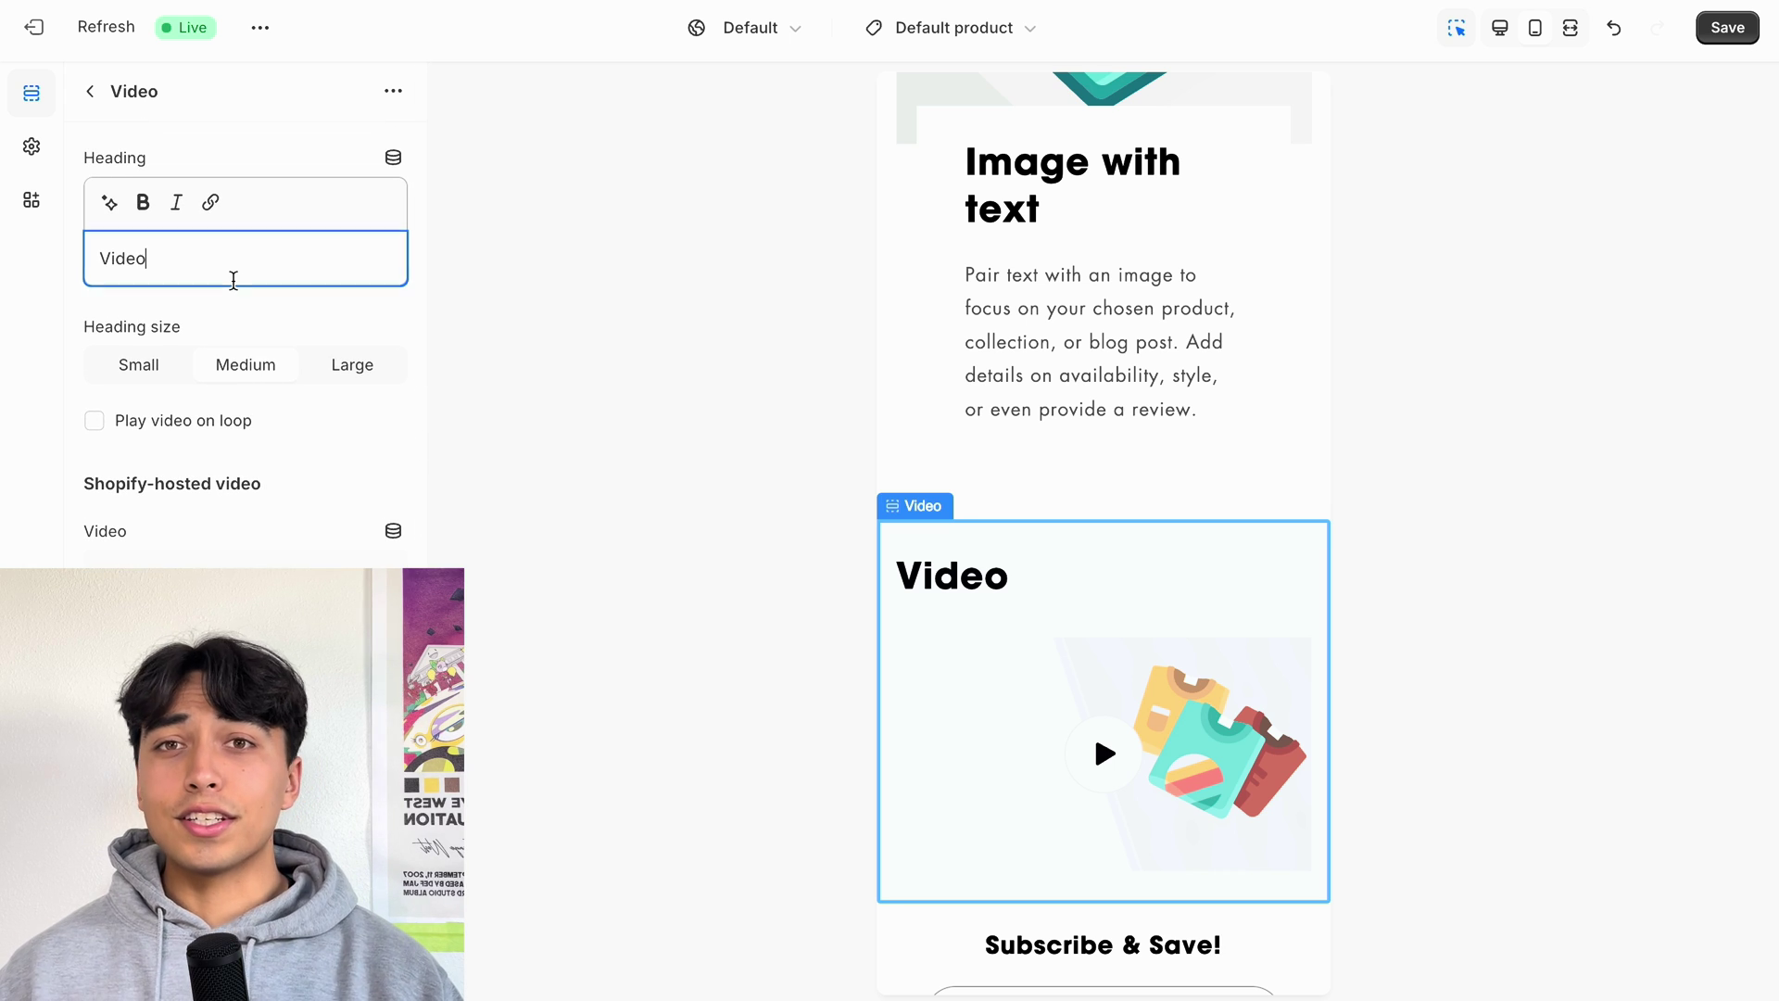
{"action": "key", "text": "BackSpace"}
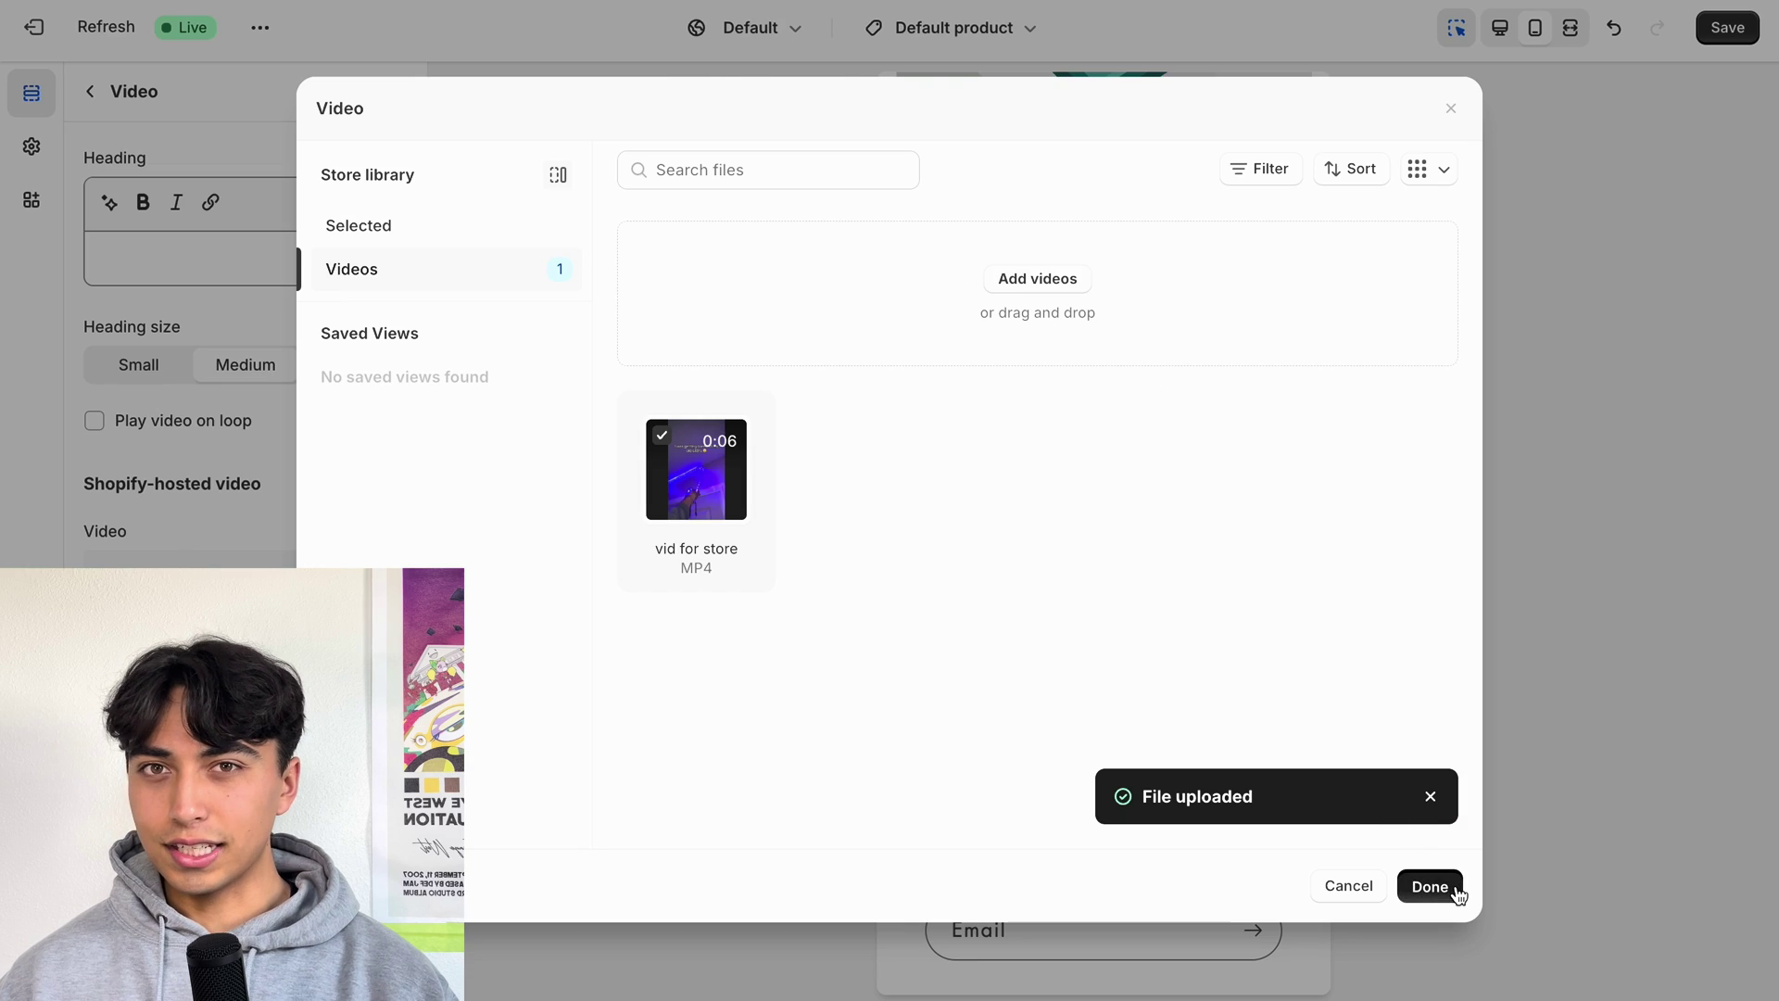
{"action": "left_click", "coordinate": [1430, 886]}
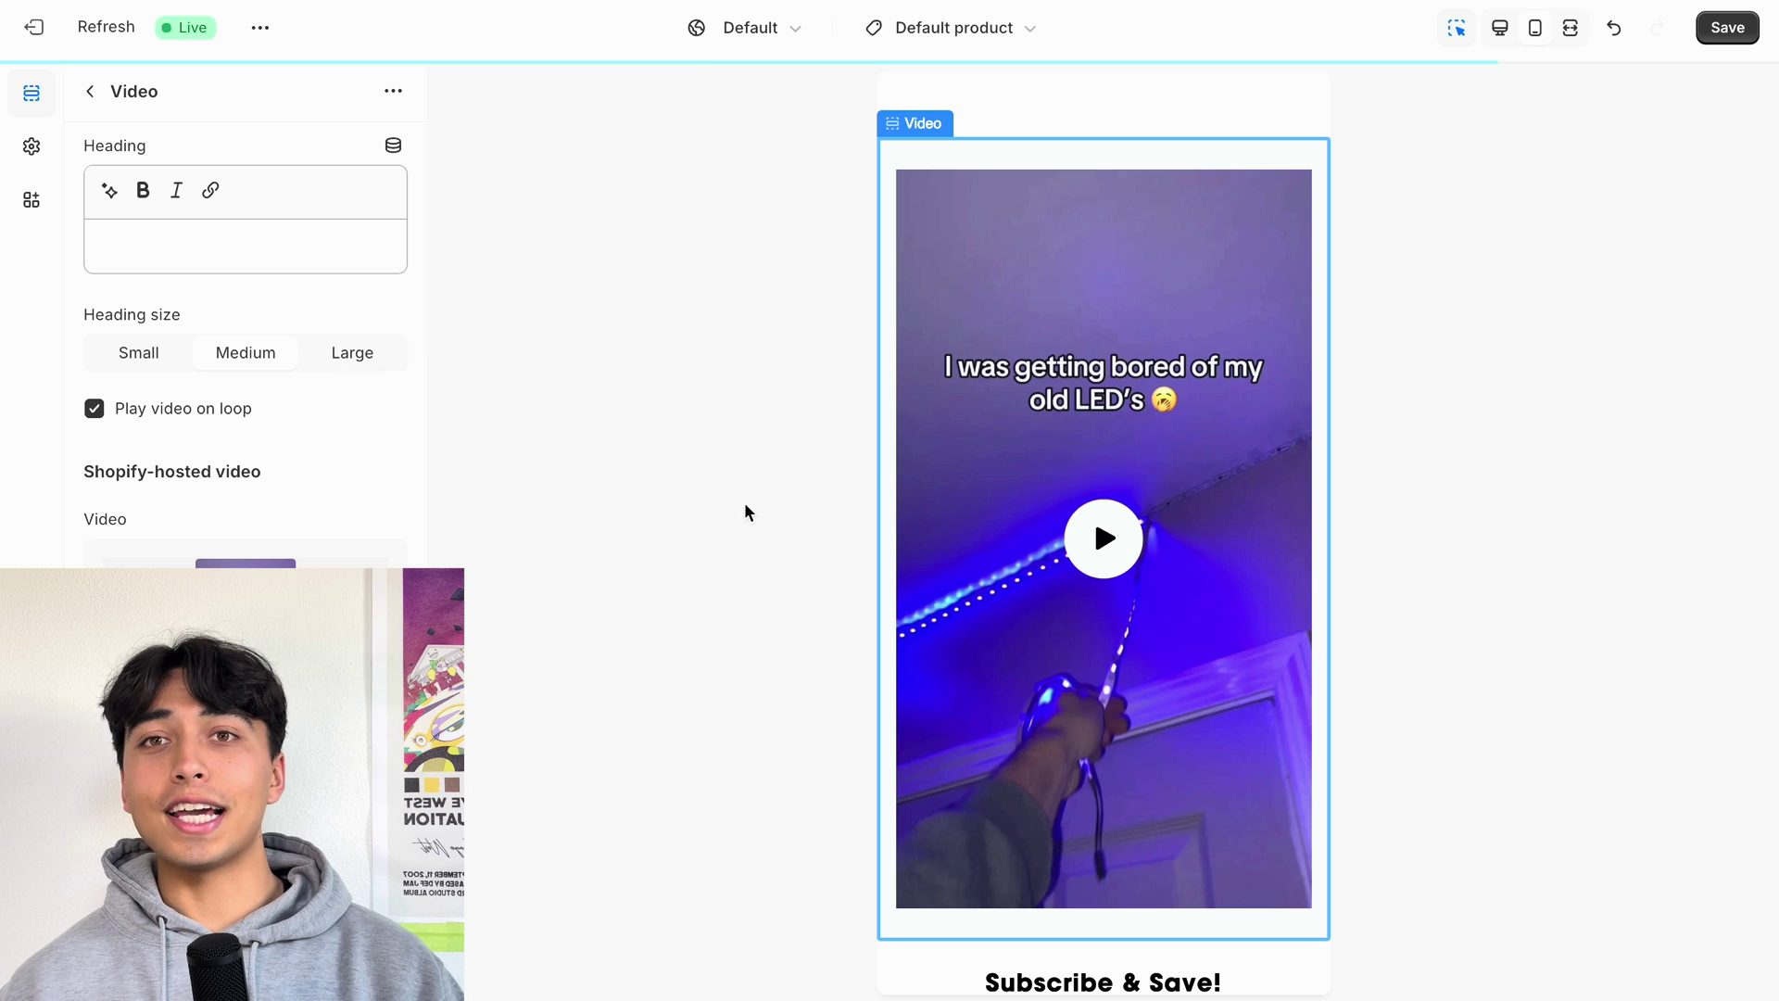
{"action": "scroll", "coordinate": [241, 473], "scroll_direction": "down", "scroll_amount": 1}
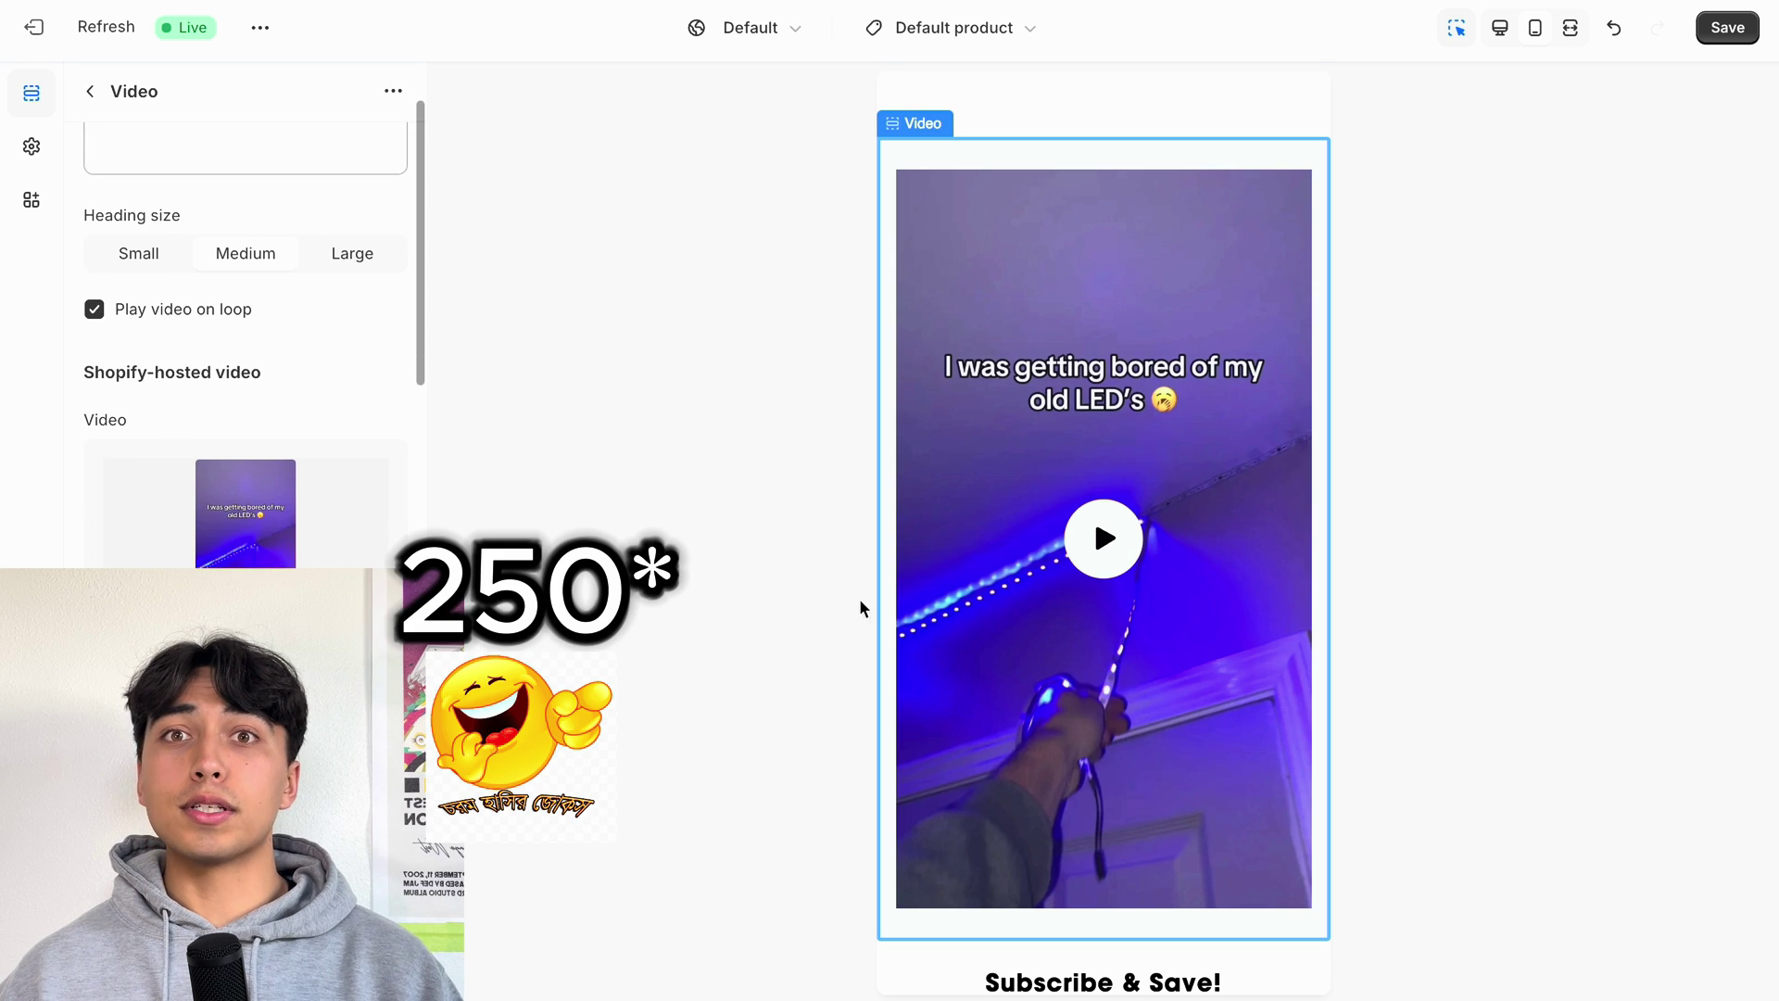
{"action": "left_click", "coordinate": [1114, 556]}
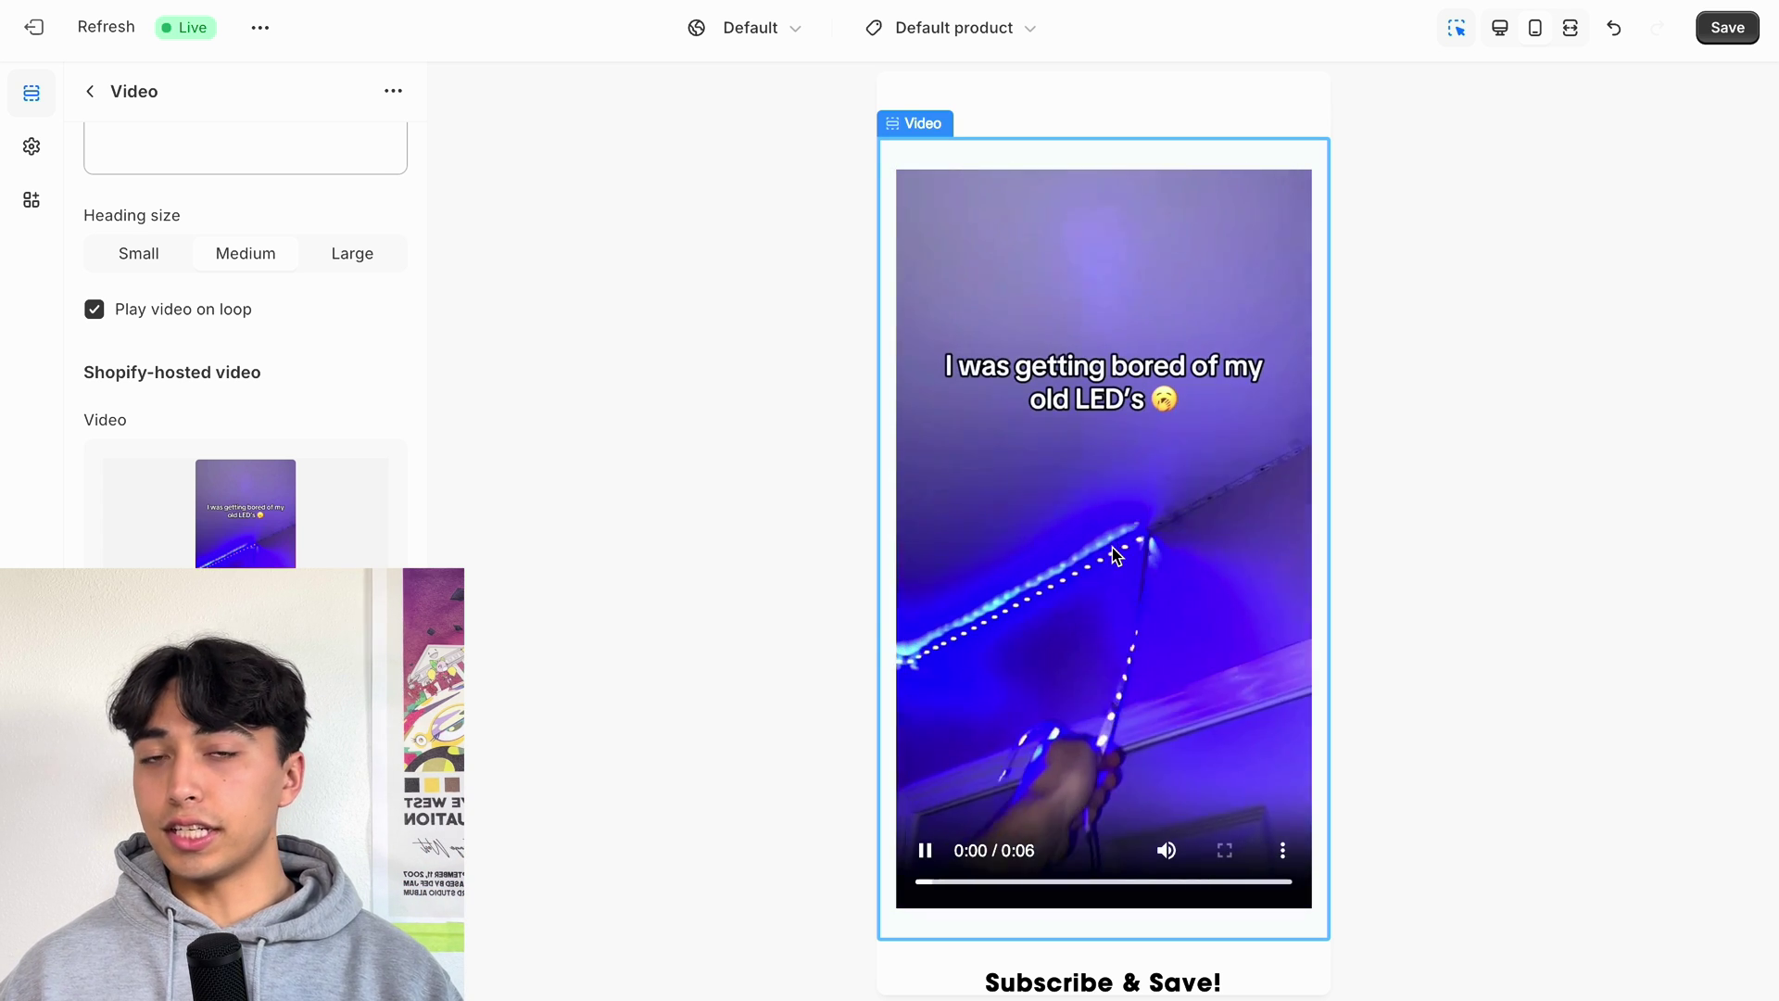
Move the Video section above the Image with text section
{"action": "scroll", "coordinate": [1114, 557], "scroll_direction": "up", "scroll_amount": 3}
{"action": "scroll", "coordinate": [1115, 557], "scroll_direction": "down", "scroll_amount": 5}
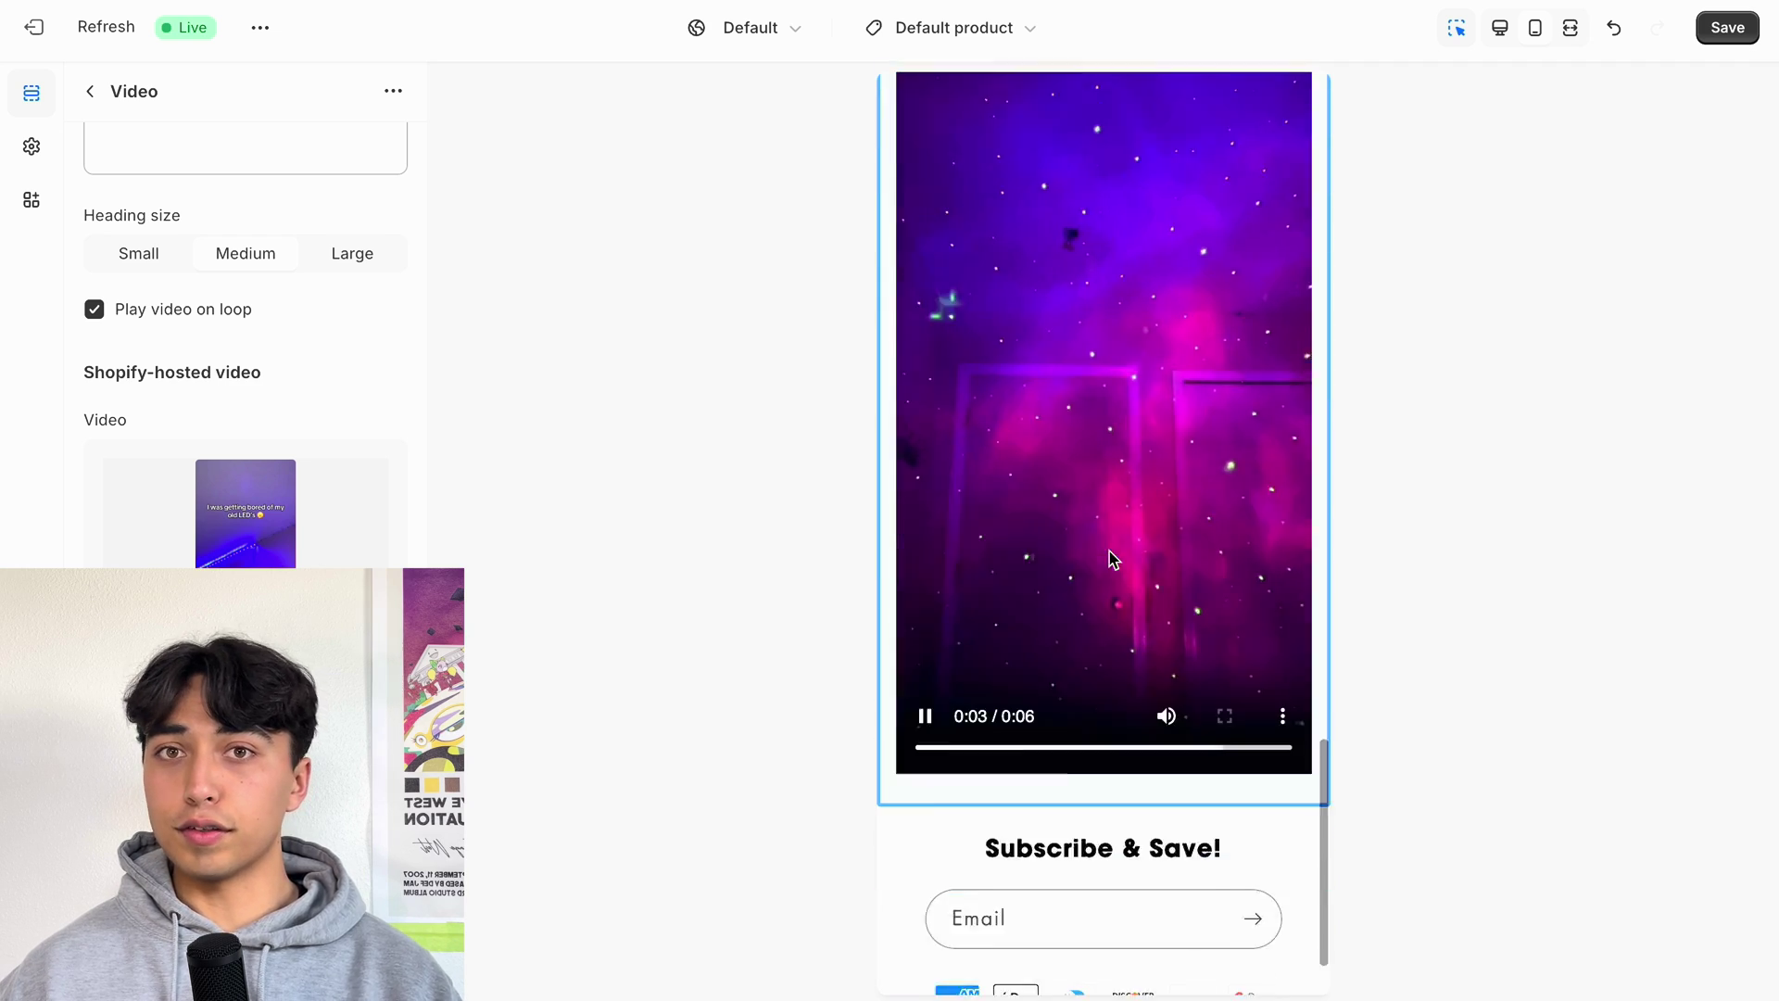
{"action": "scroll", "coordinate": [245, 371], "scroll_direction": "down", "scroll_amount": 8}
{"action": "scroll", "coordinate": [245, 370], "scroll_direction": "down", "scroll_amount": 10}
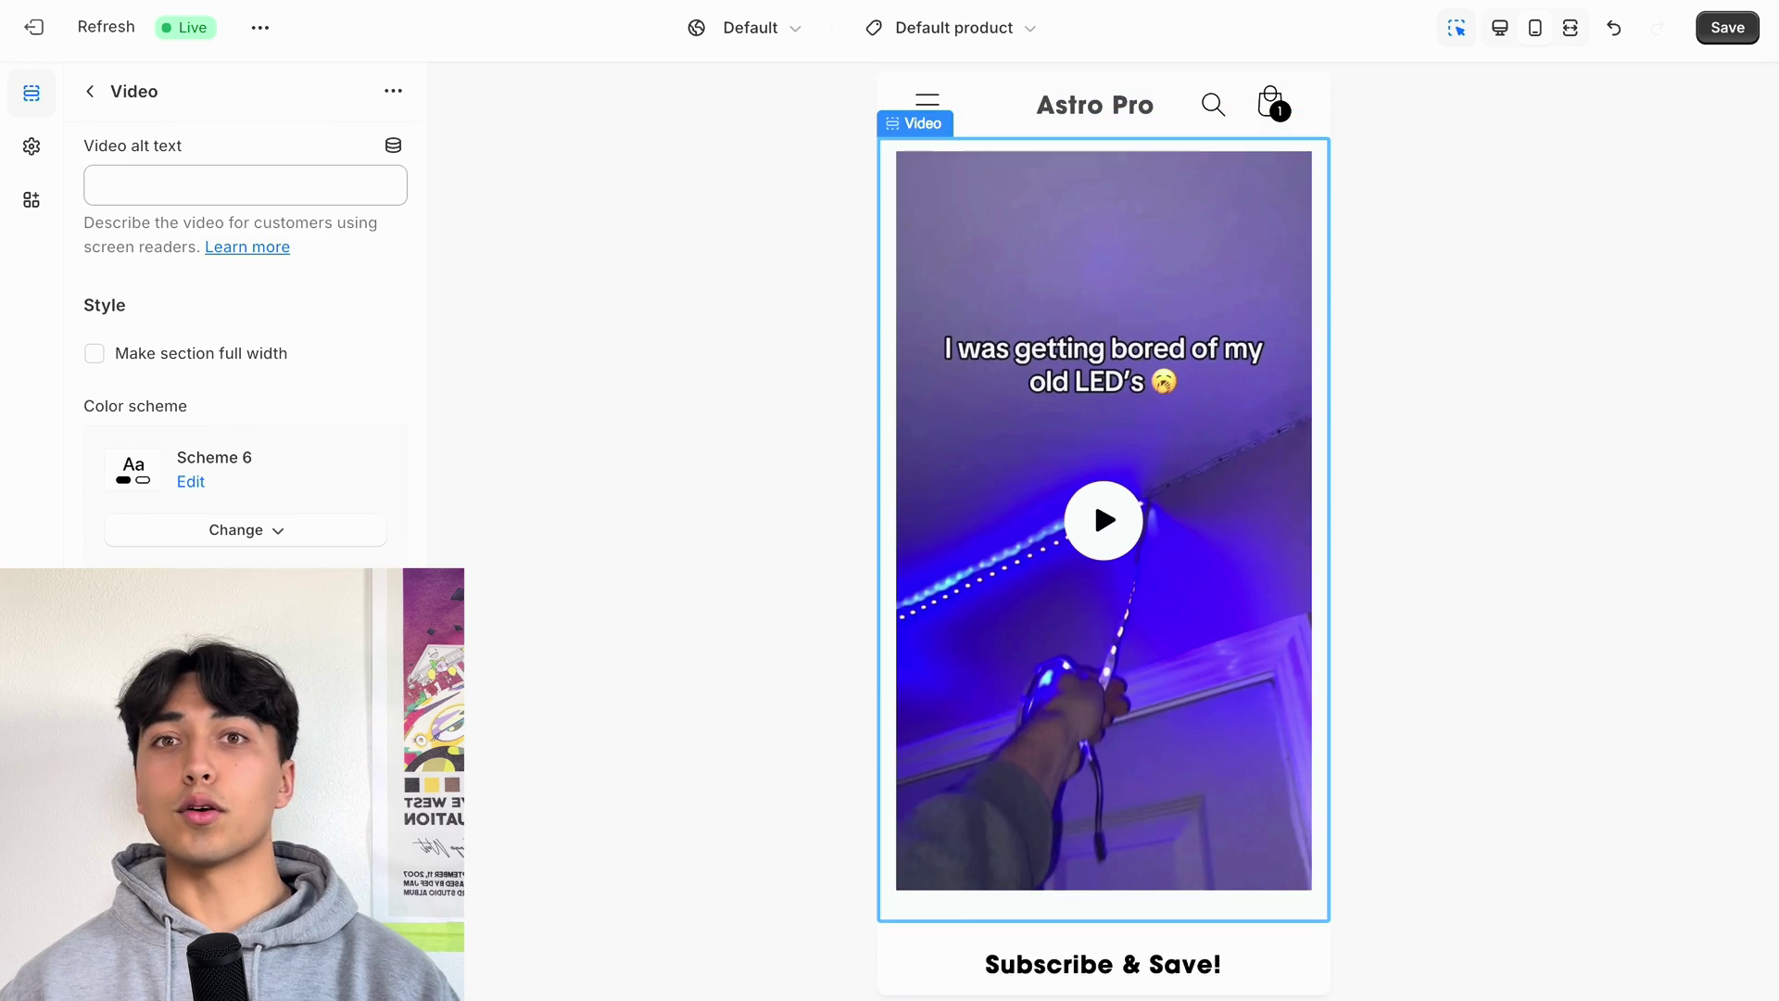
{"action": "left_click", "coordinate": [90, 90]}
{"action": "left_click_drag", "start_coordinate": [153, 603], "coordinate": [131, 412]}
Set the Image with text image behavior to Zoom in on scroll and save the theme
{"action": "left_click", "coordinate": [970, 545]}
{"action": "scroll", "coordinate": [245, 371], "scroll_direction": "down", "scroll_amount": 4}
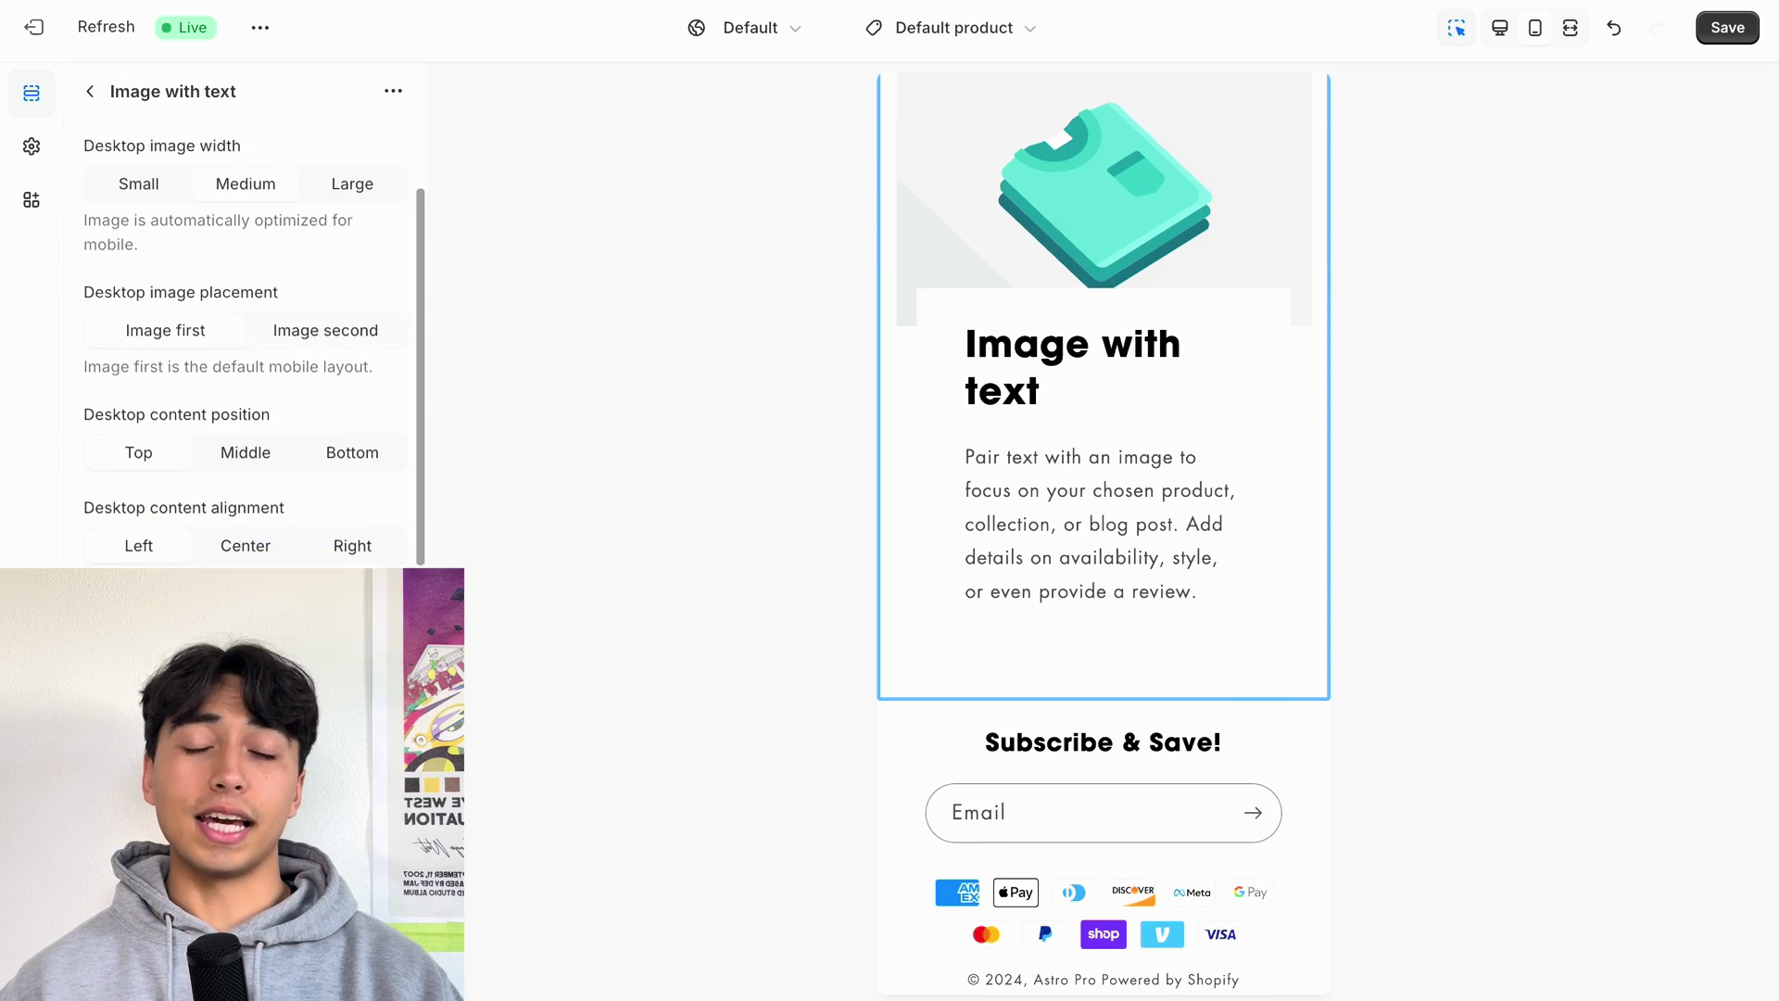
{"action": "left_click", "coordinate": [222, 430]}
{"action": "left_click", "coordinate": [222, 485]}
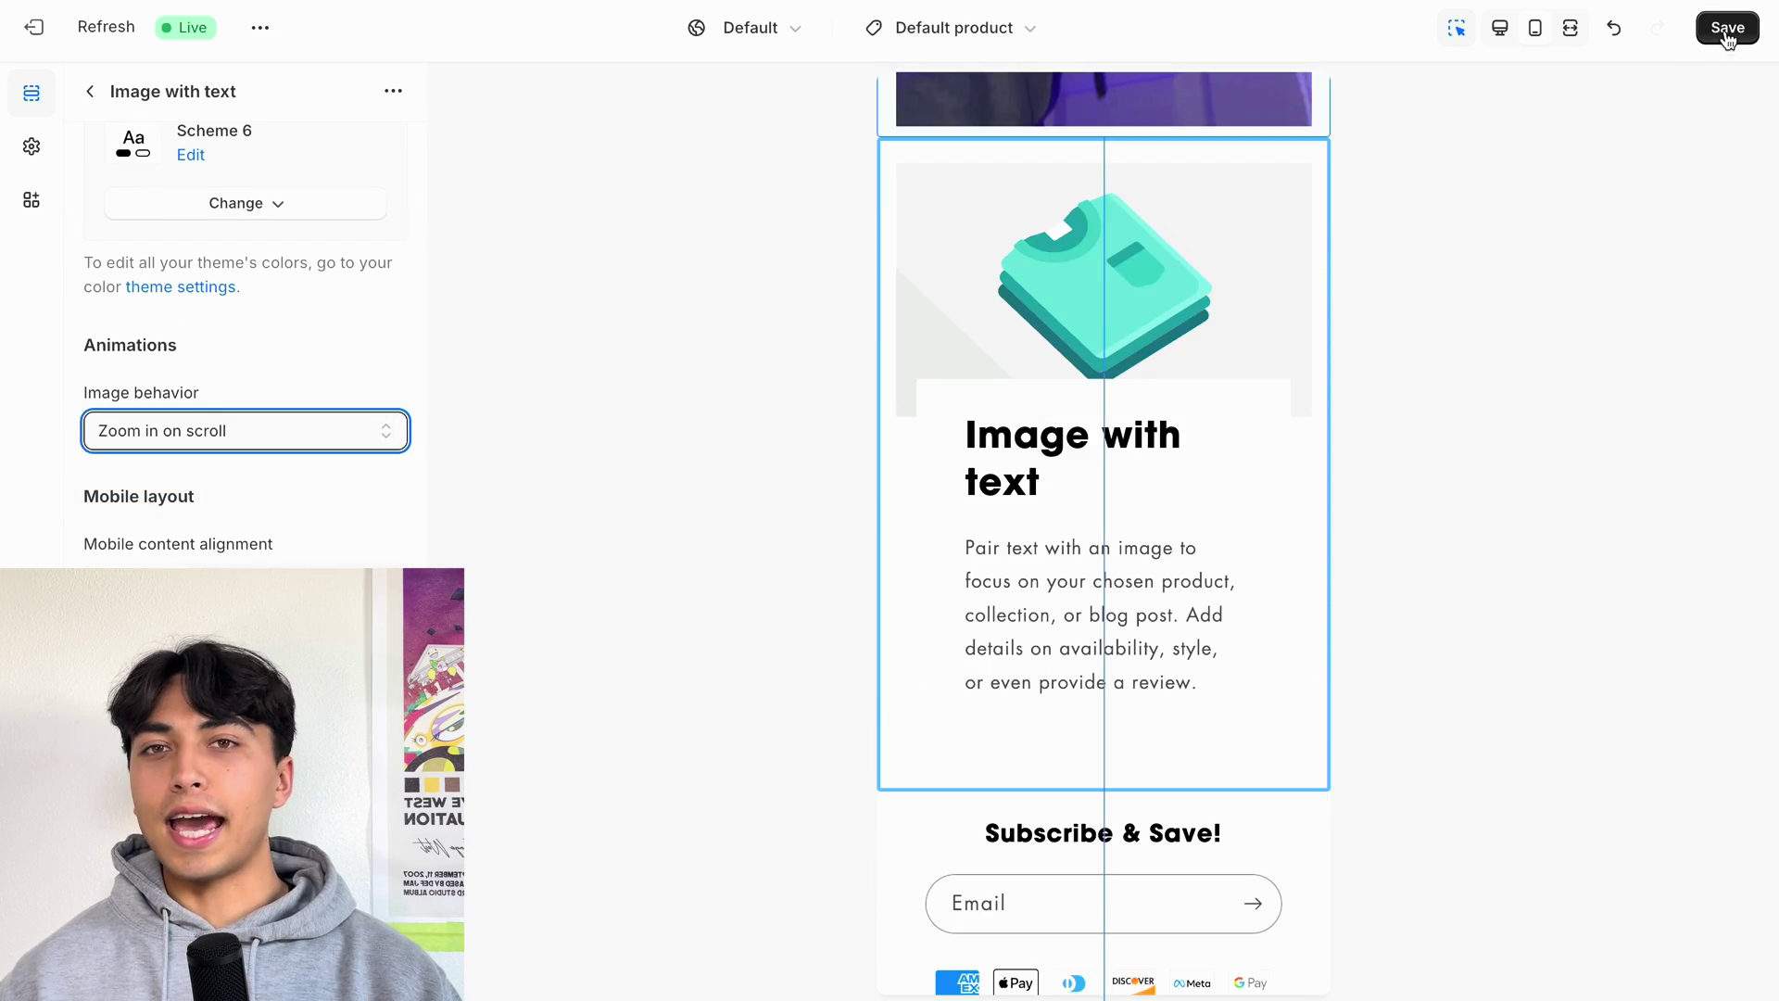
{"action": "key", "text": "ctrl+s"}
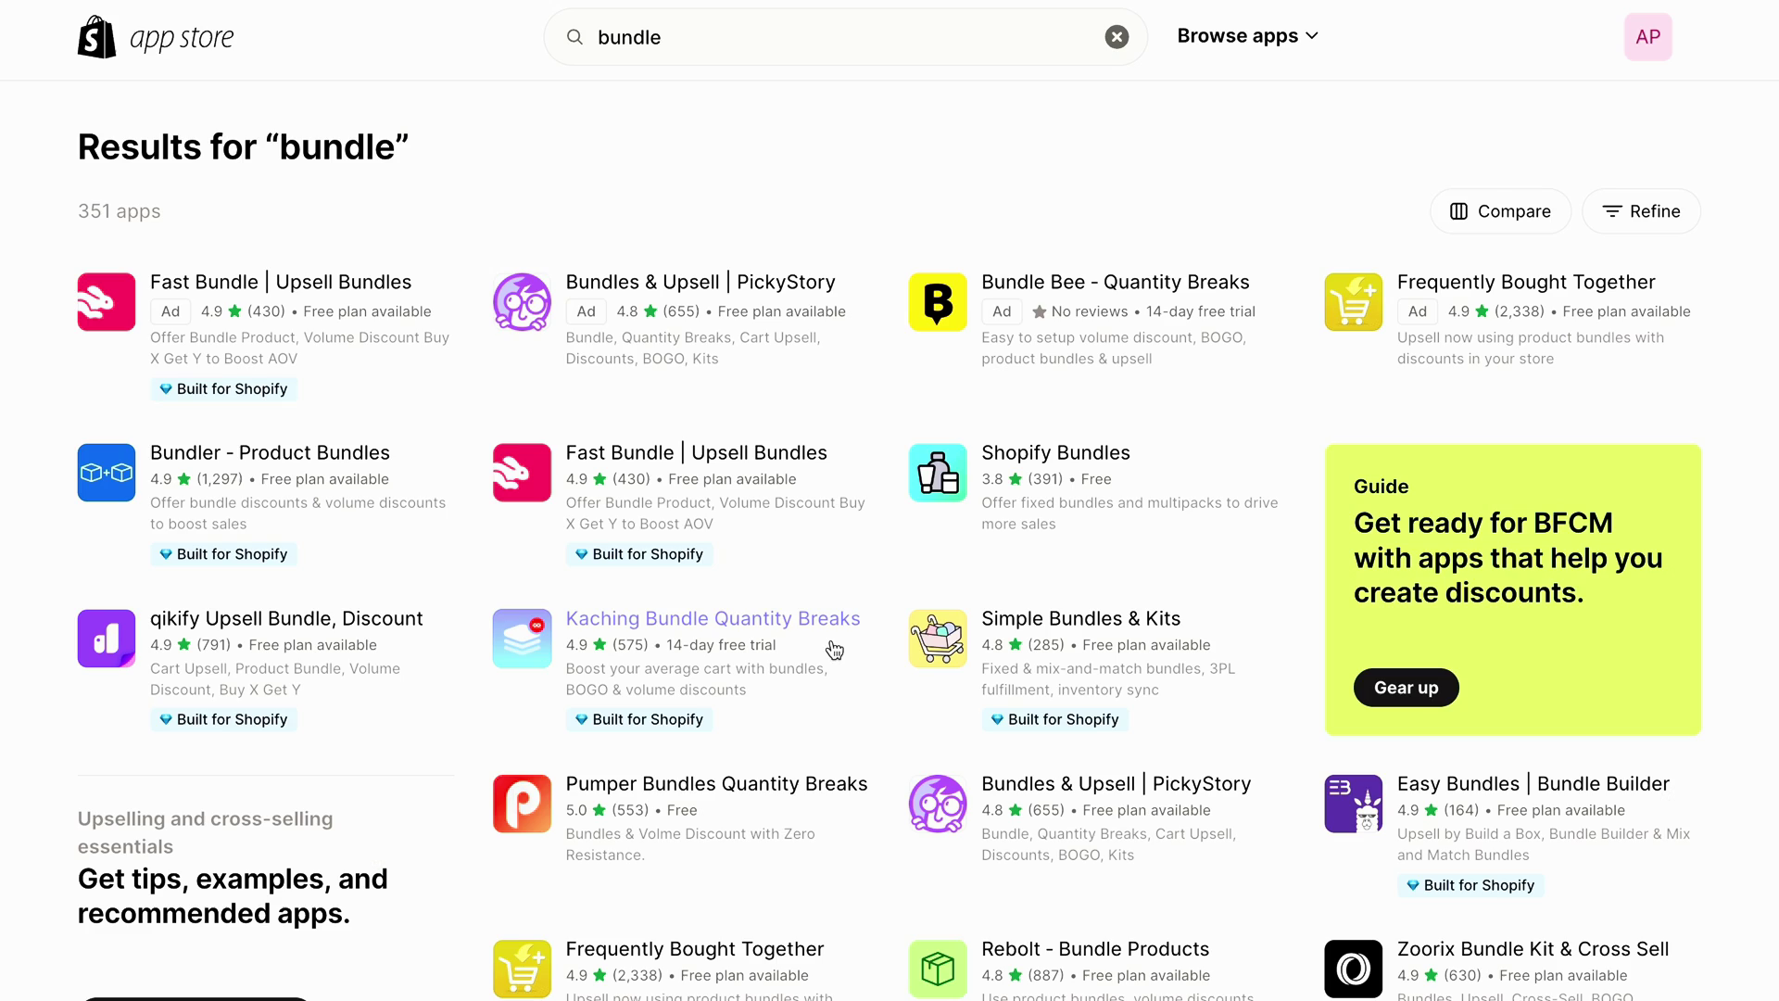
Open the Kaching Bundle Quantity Breaks app from the 'bundle' App Store results
{"action": "left_click", "coordinate": [631, 615]}
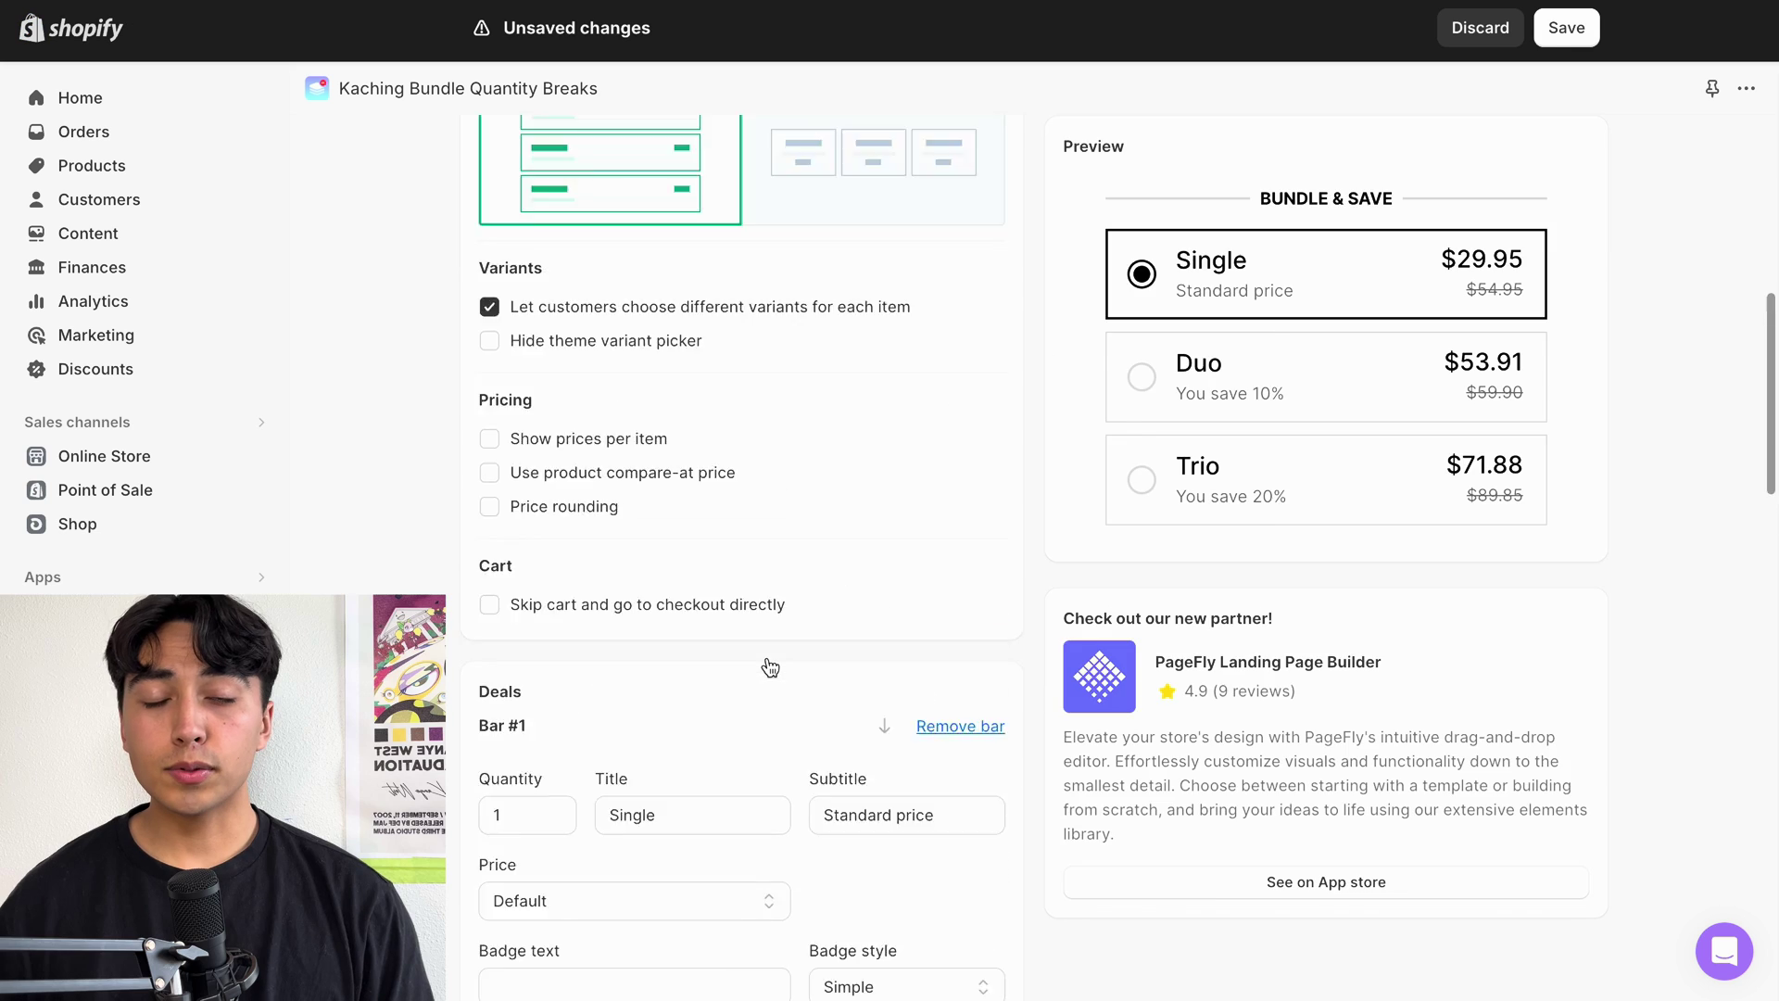
Limit the bundle deal to the selected product Astronaut Galaxy Projector
{"action": "scroll", "coordinate": [741, 555], "scroll_direction": "up", "scroll_amount": 5}
{"action": "left_click", "coordinate": [489, 469]}
{"action": "left_click", "coordinate": [738, 547]}
{"action": "left_click", "coordinate": [544, 348]}
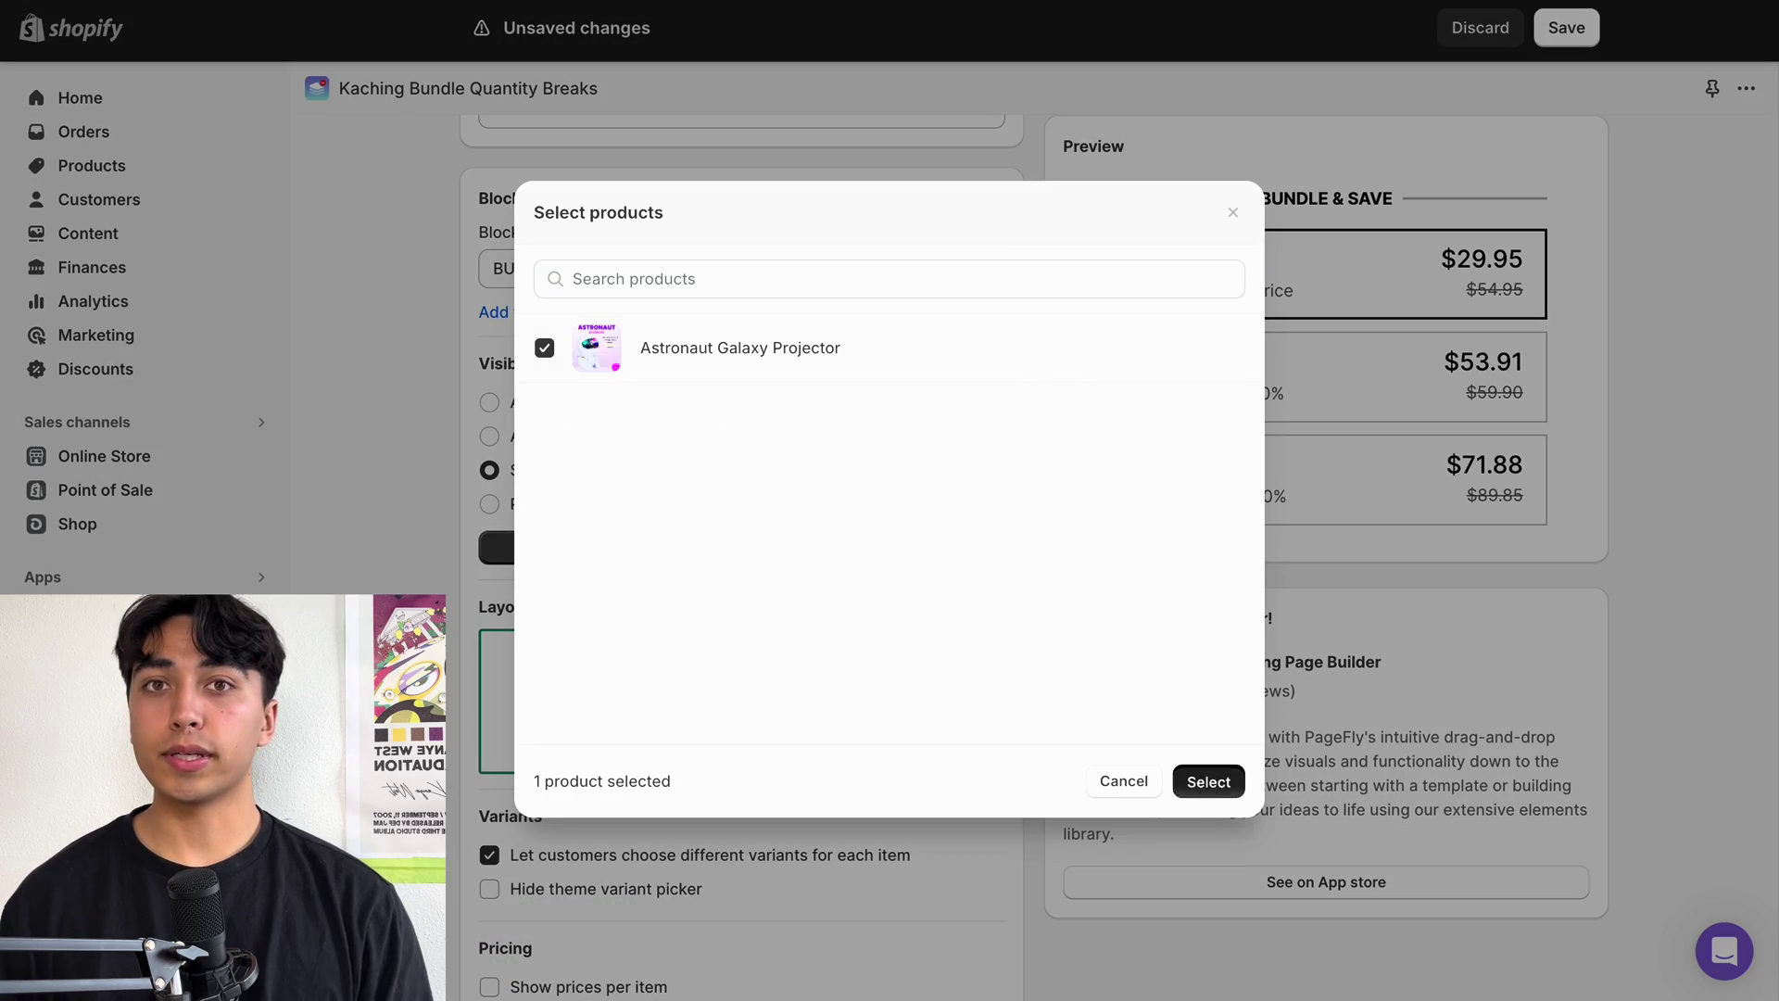
{"action": "left_click", "coordinate": [1208, 781]}
Rename the second bar from Duo to 'Two Pack'
{"action": "scroll", "coordinate": [741, 556], "scroll_direction": "down", "scroll_amount": 10}
{"action": "scroll", "coordinate": [741, 556], "scroll_direction": "up", "scroll_amount": 4}
{"action": "double_click", "coordinate": [680, 591]}
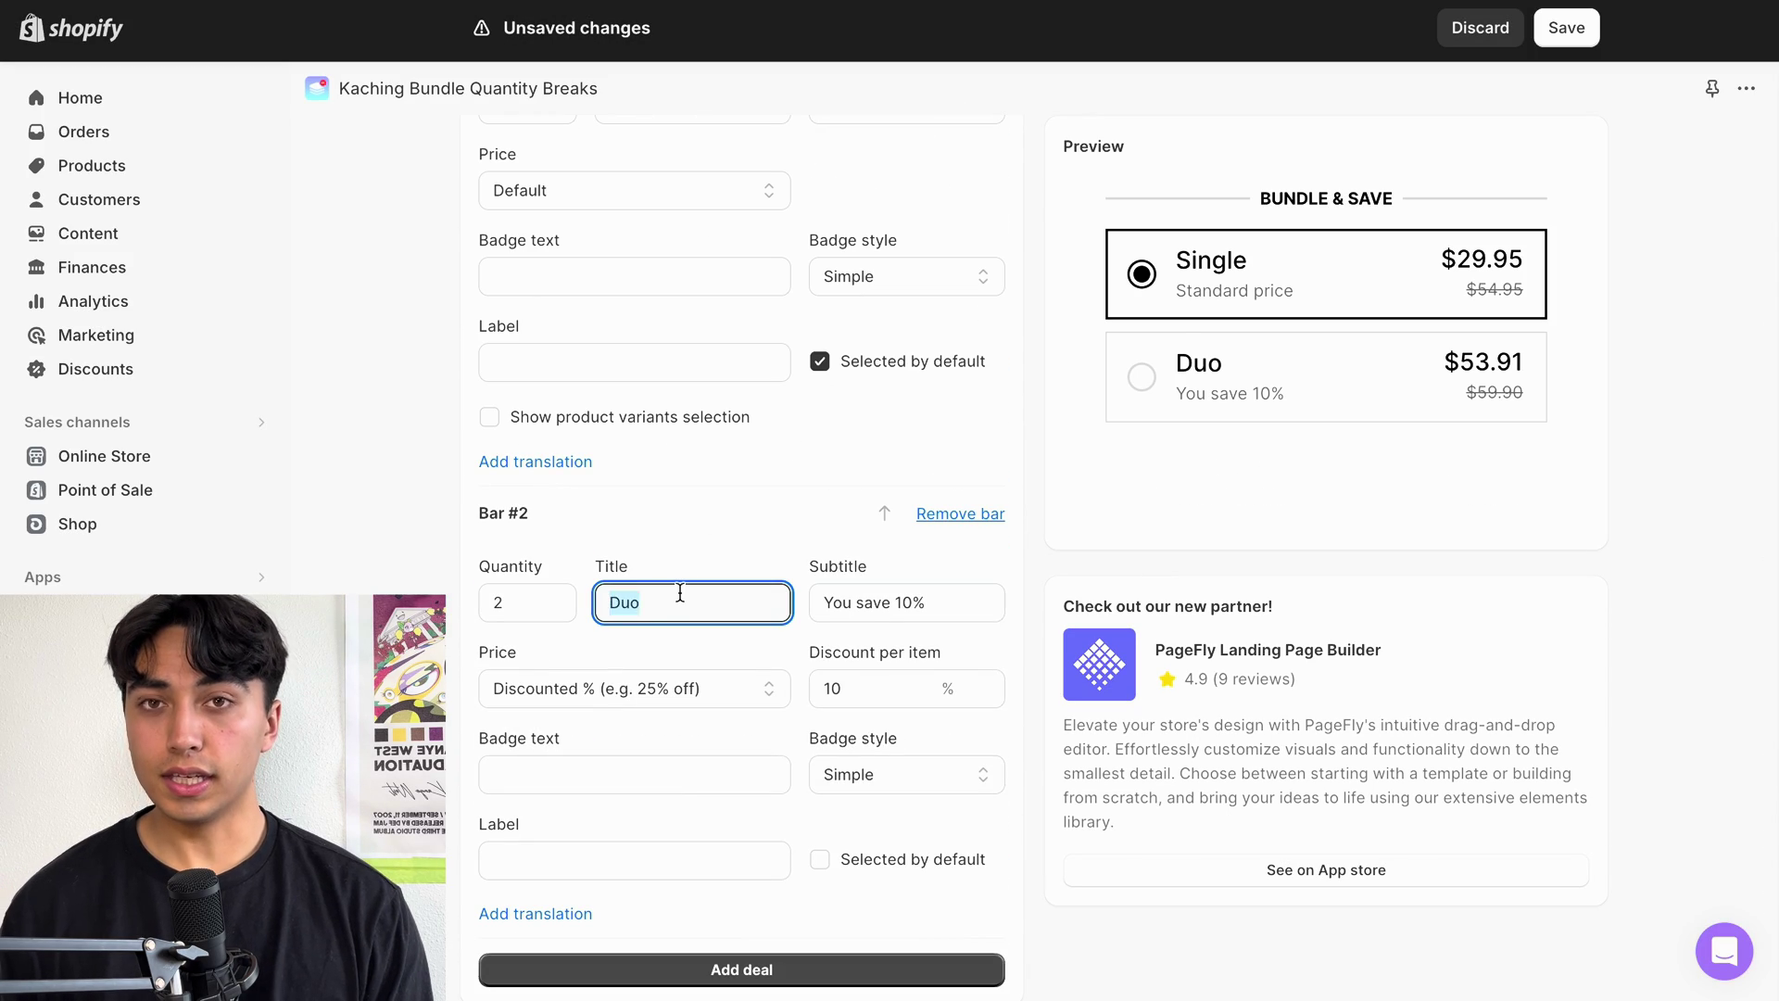
{"action": "type", "text": "Two Pack"}
{"action": "scroll", "coordinate": [680, 593], "scroll_direction": "up", "scroll_amount": 4}
{"action": "scroll", "coordinate": [943, 565], "scroll_direction": "down", "scroll_amount": 8}
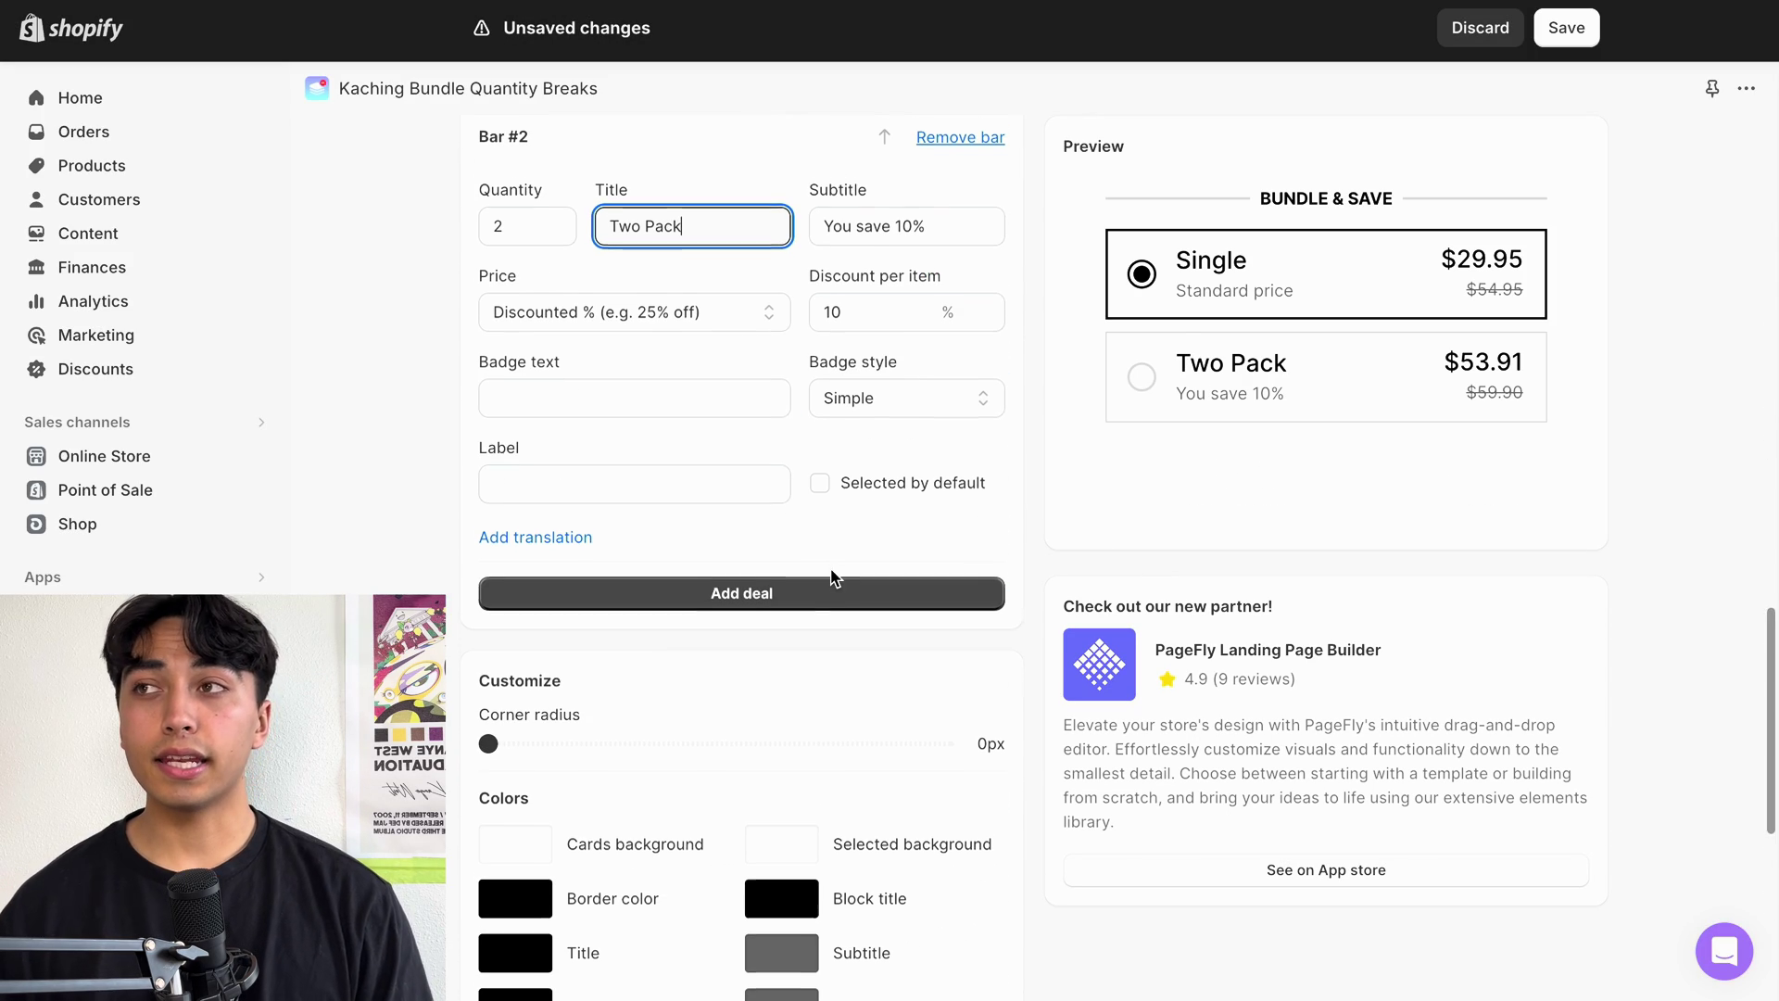
Give the Two Pack a Discounted $10 price and add a US flag emoji label
{"action": "left_click", "coordinate": [634, 312]}
{"action": "left_click", "coordinate": [602, 342]}
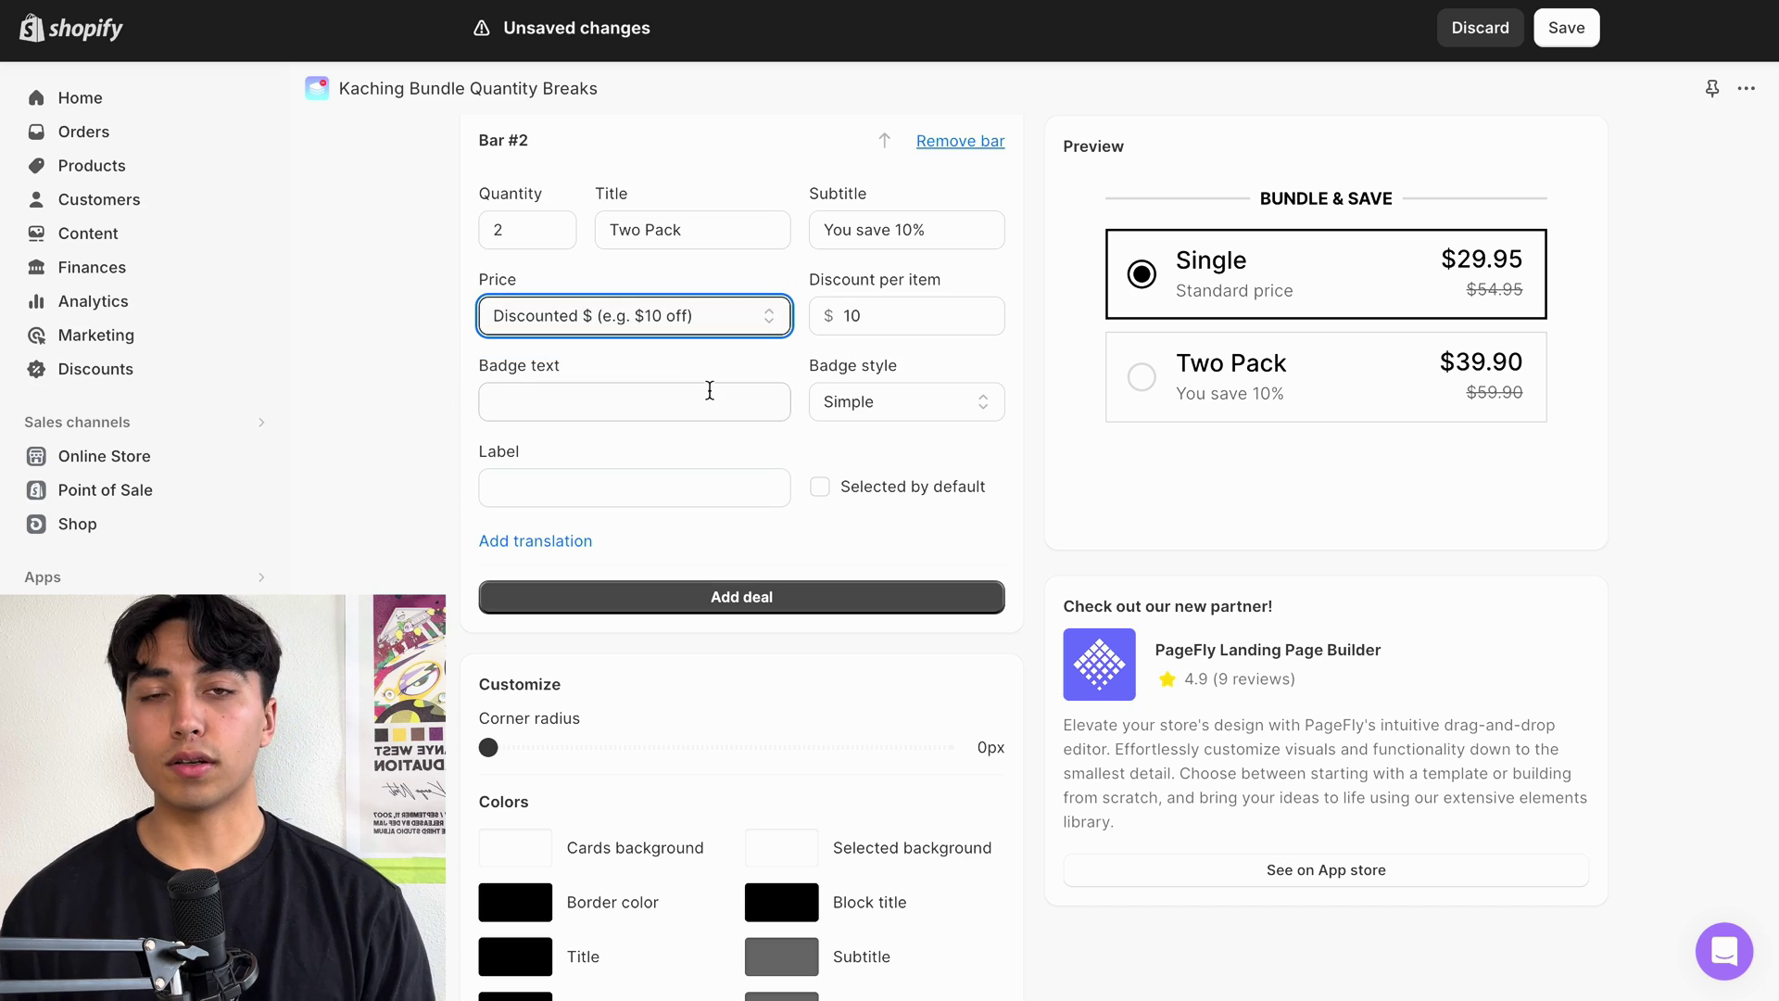
{"action": "type", "text": "d"}
{"action": "key", "text": "BackSpace"}
{"action": "type", "text": "al"}
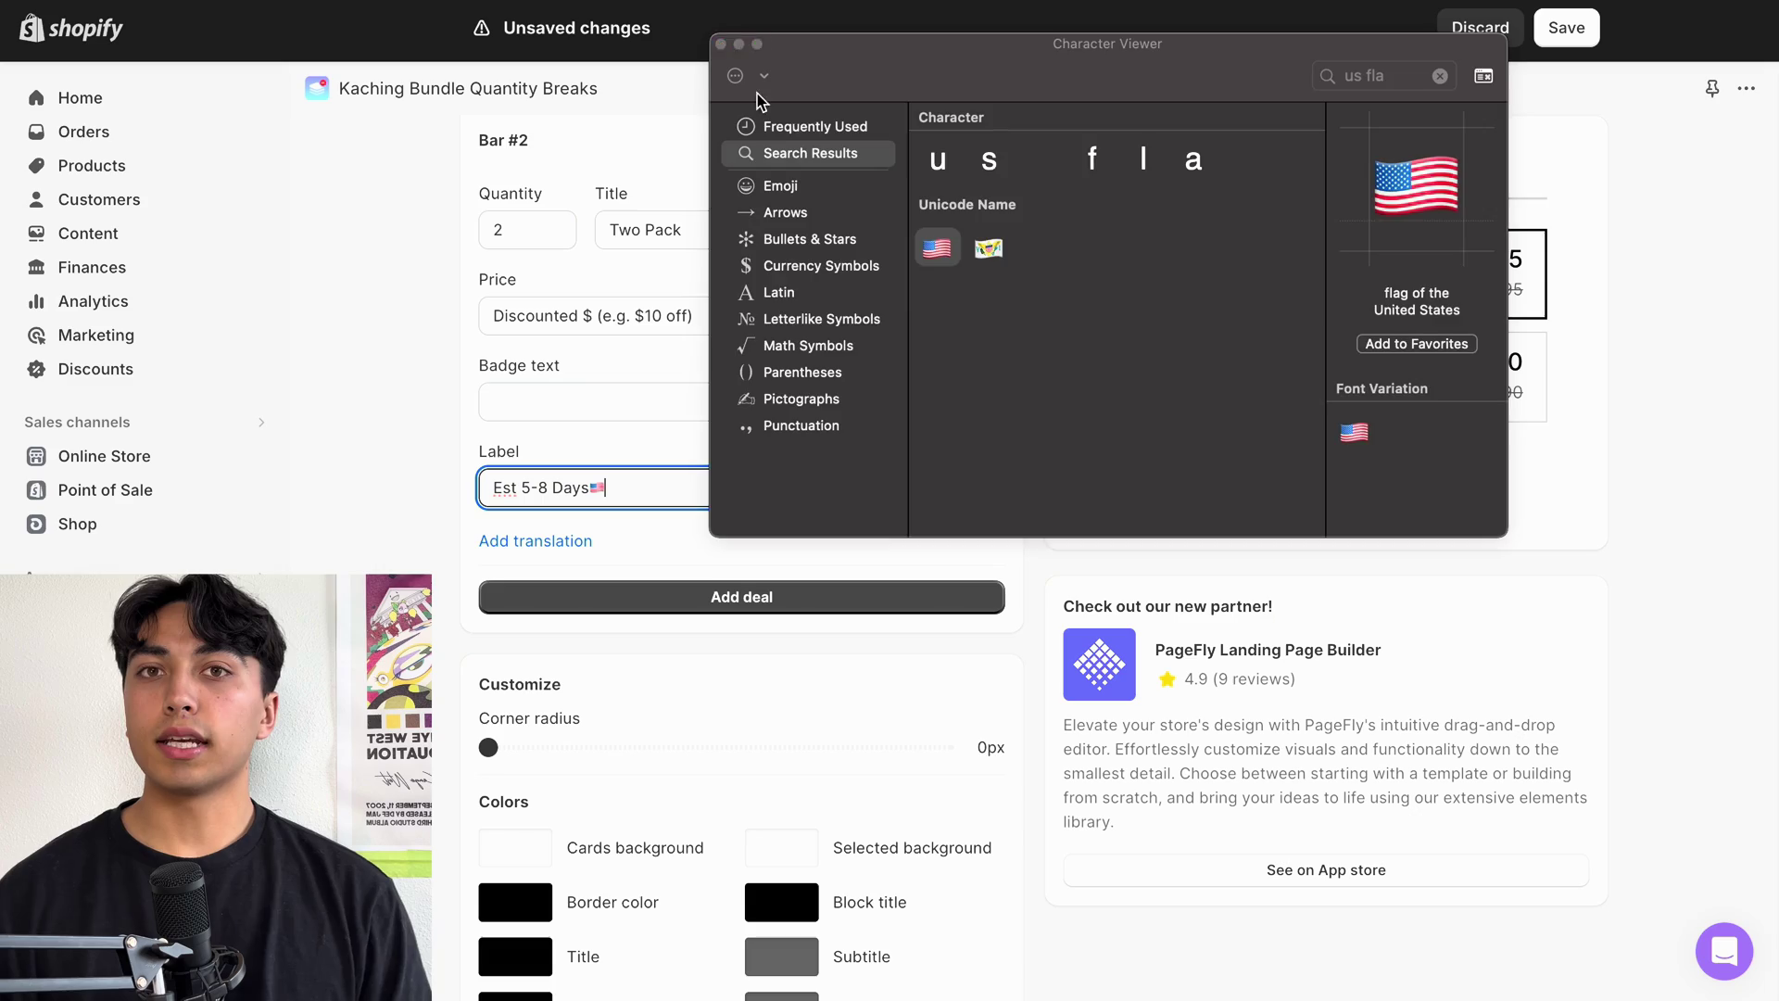
{"action": "key", "text": "Escape"}
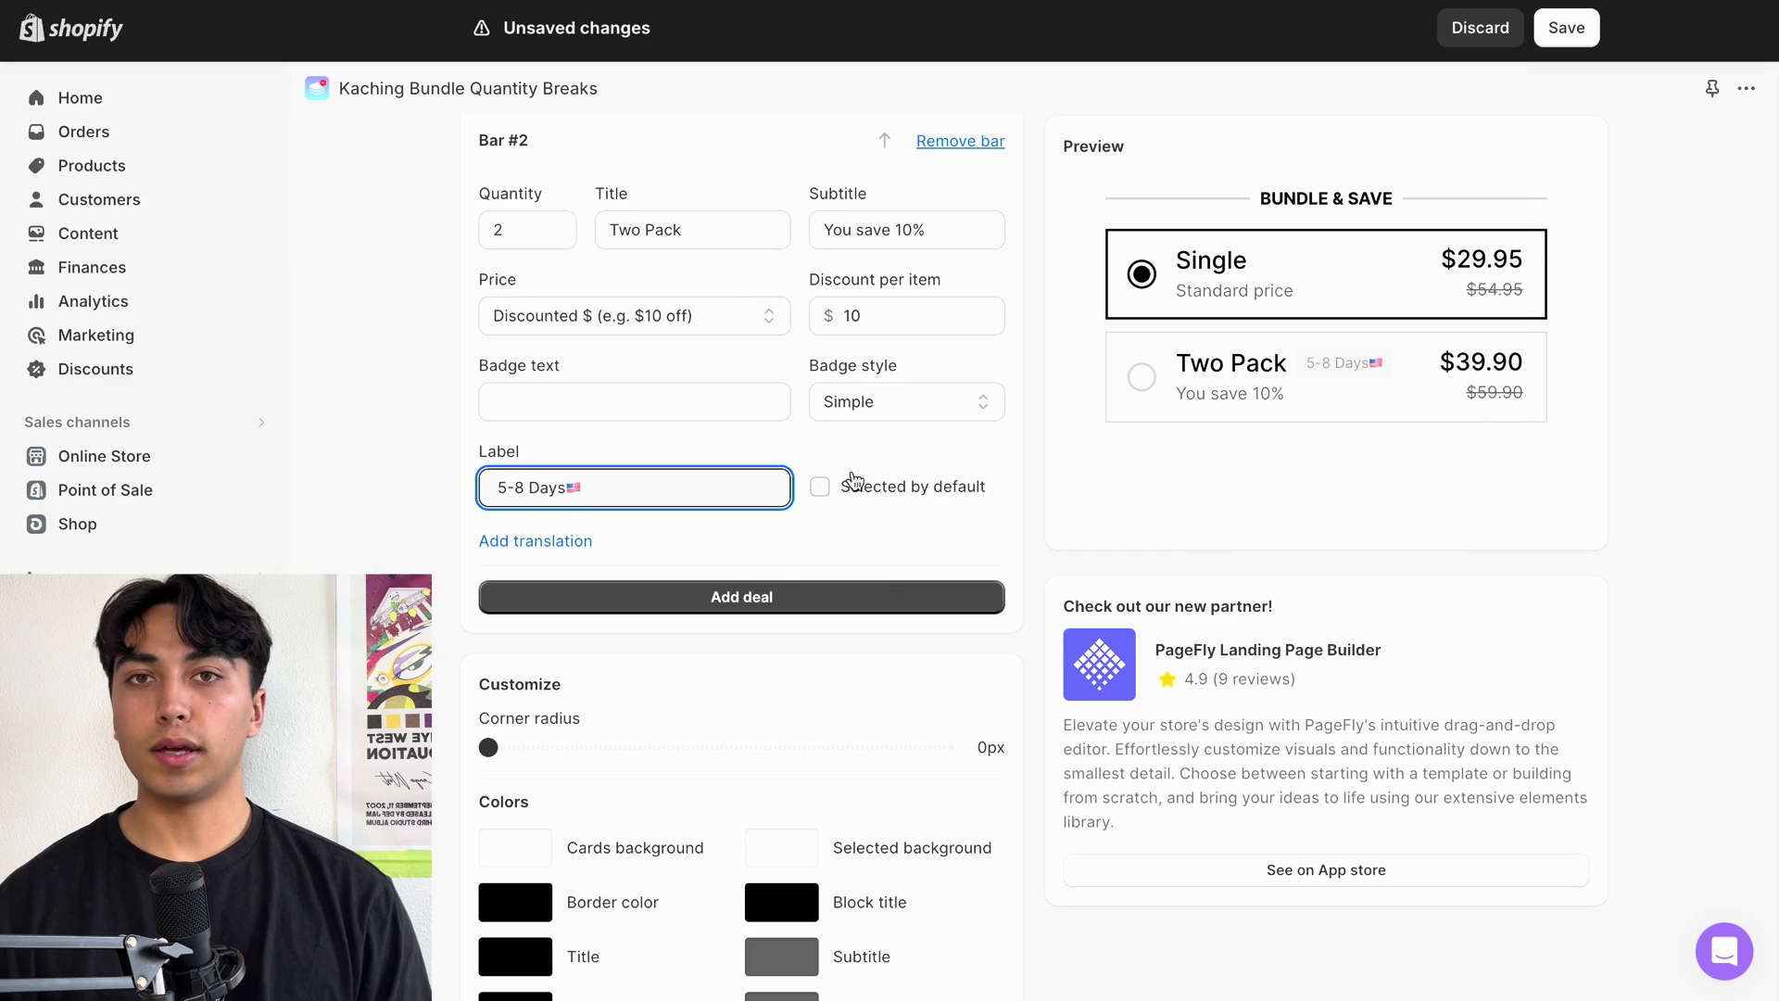
Style the deal: darker label text, border colour, medium subtitle font, 15 px BUNDLE & SAVE heading
{"action": "scroll", "coordinate": [561, 247], "scroll_direction": "down", "scroll_amount": 5}
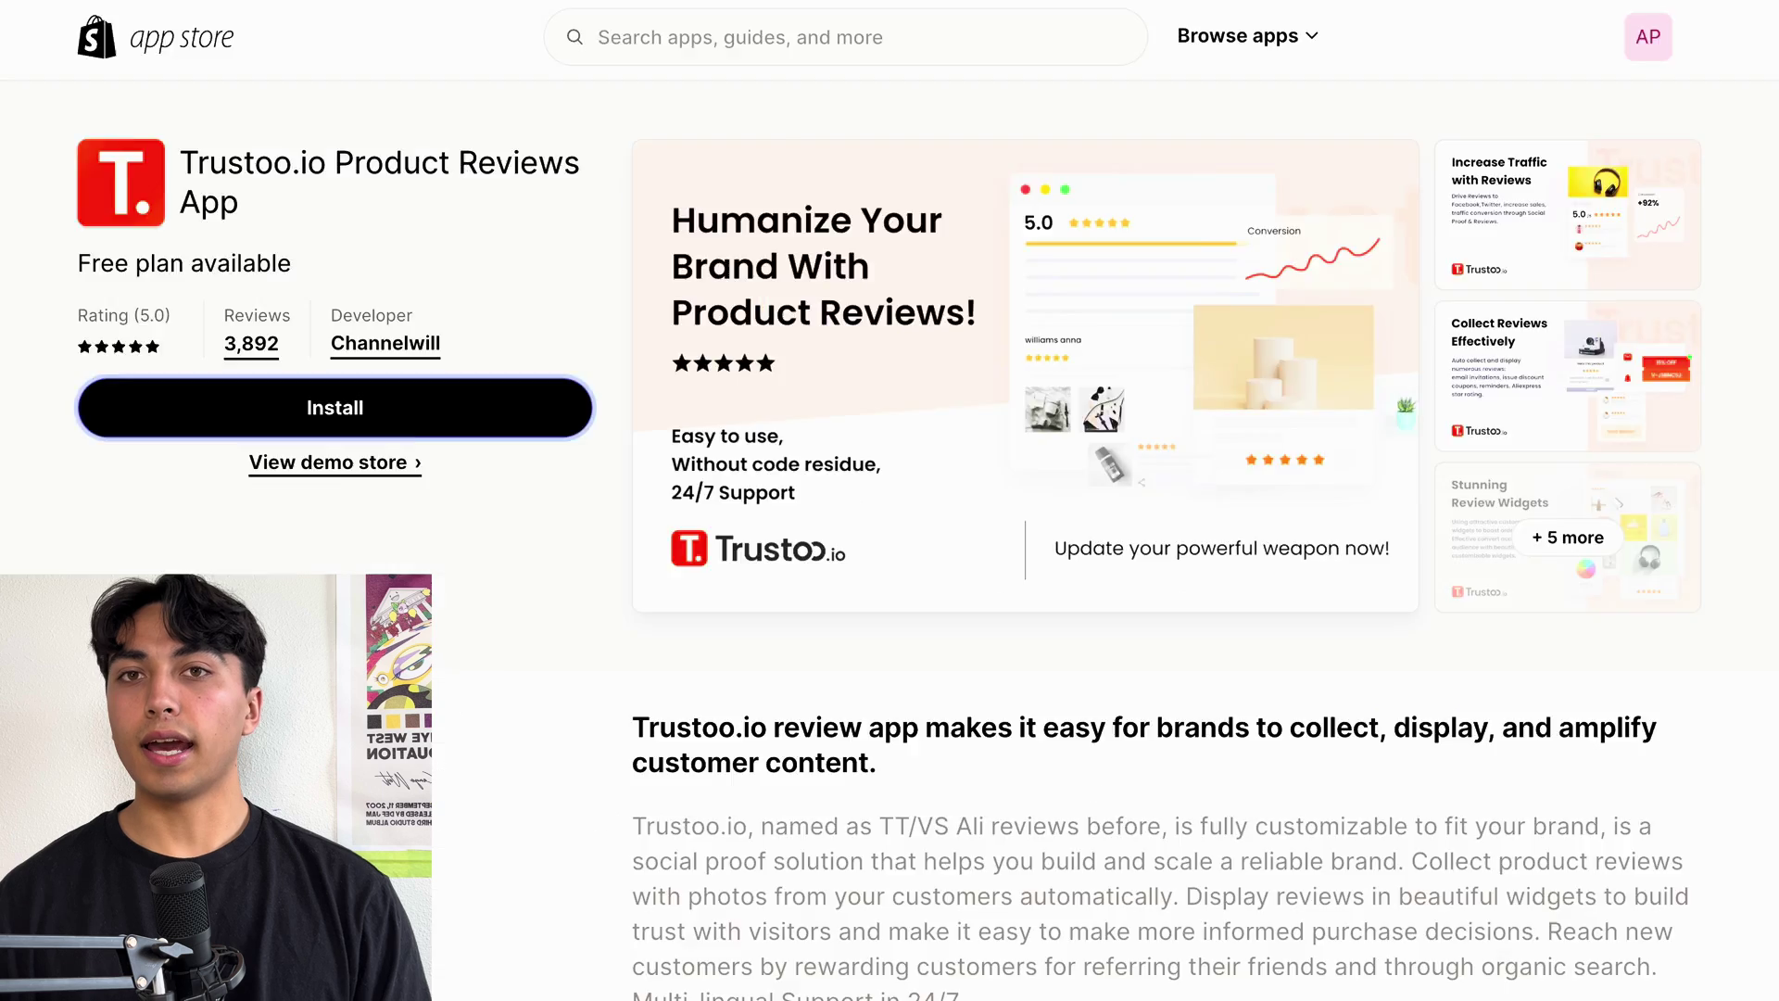
{"action": "left_click", "coordinate": [781, 418]}
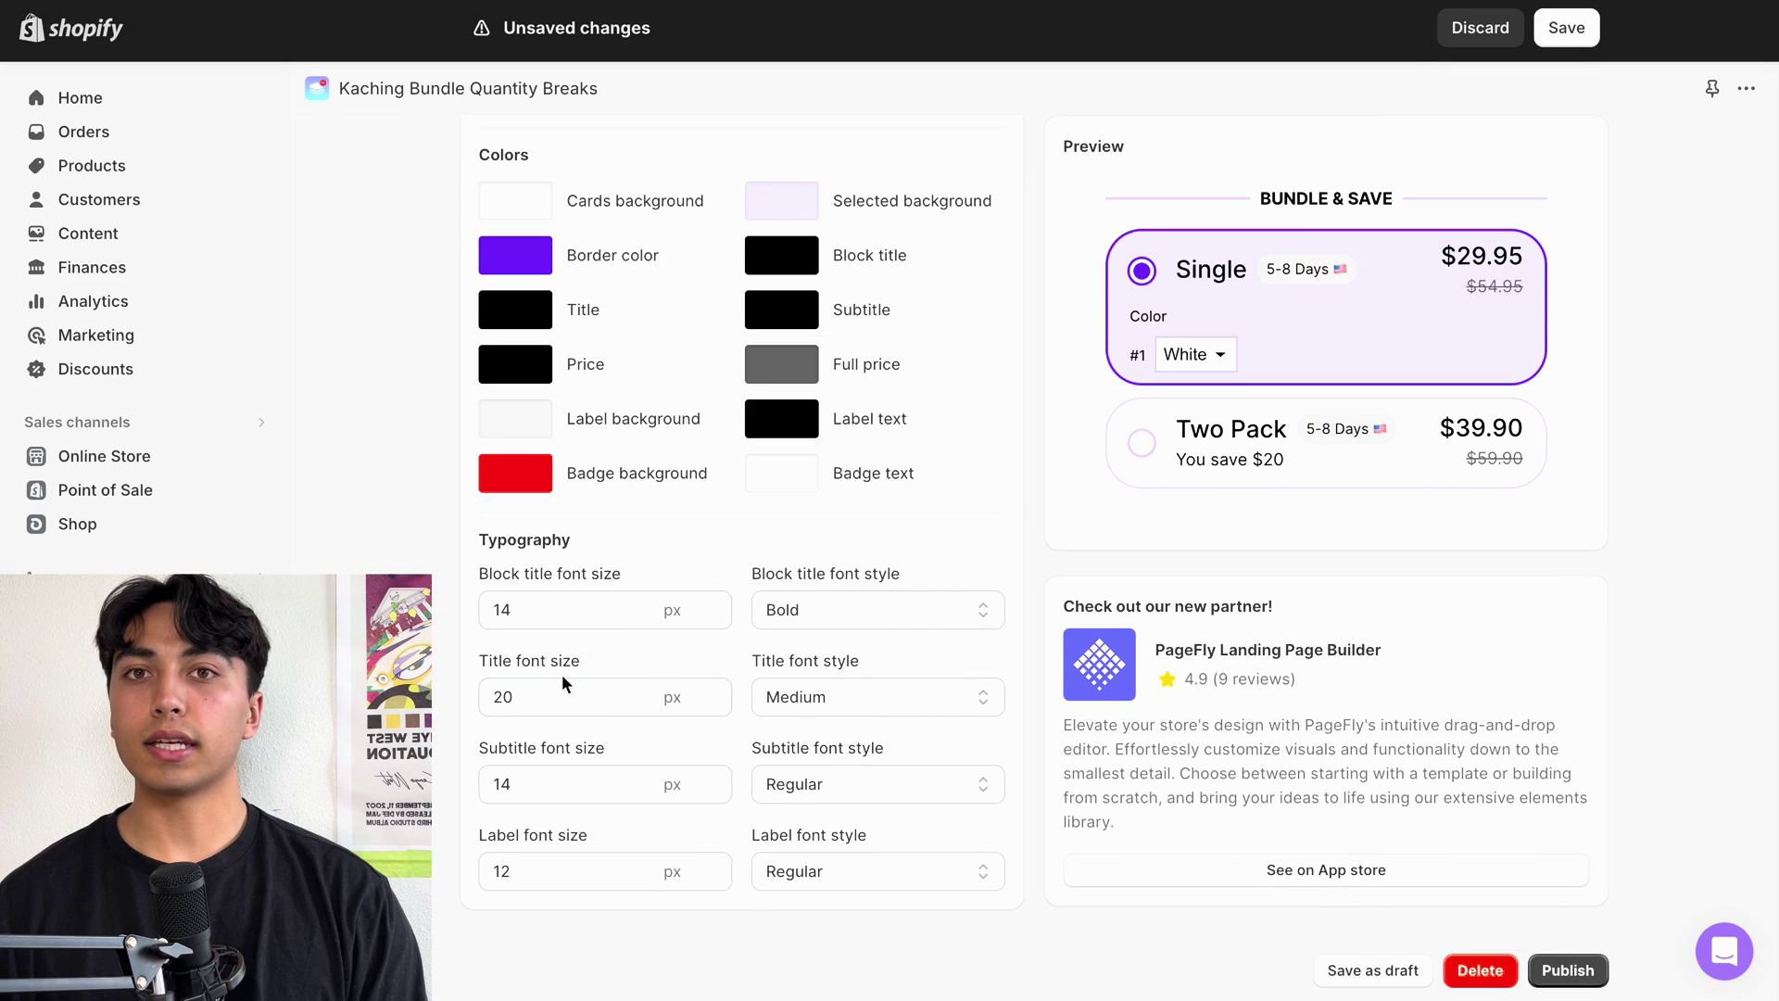
{"action": "left_click", "coordinate": [515, 255]}
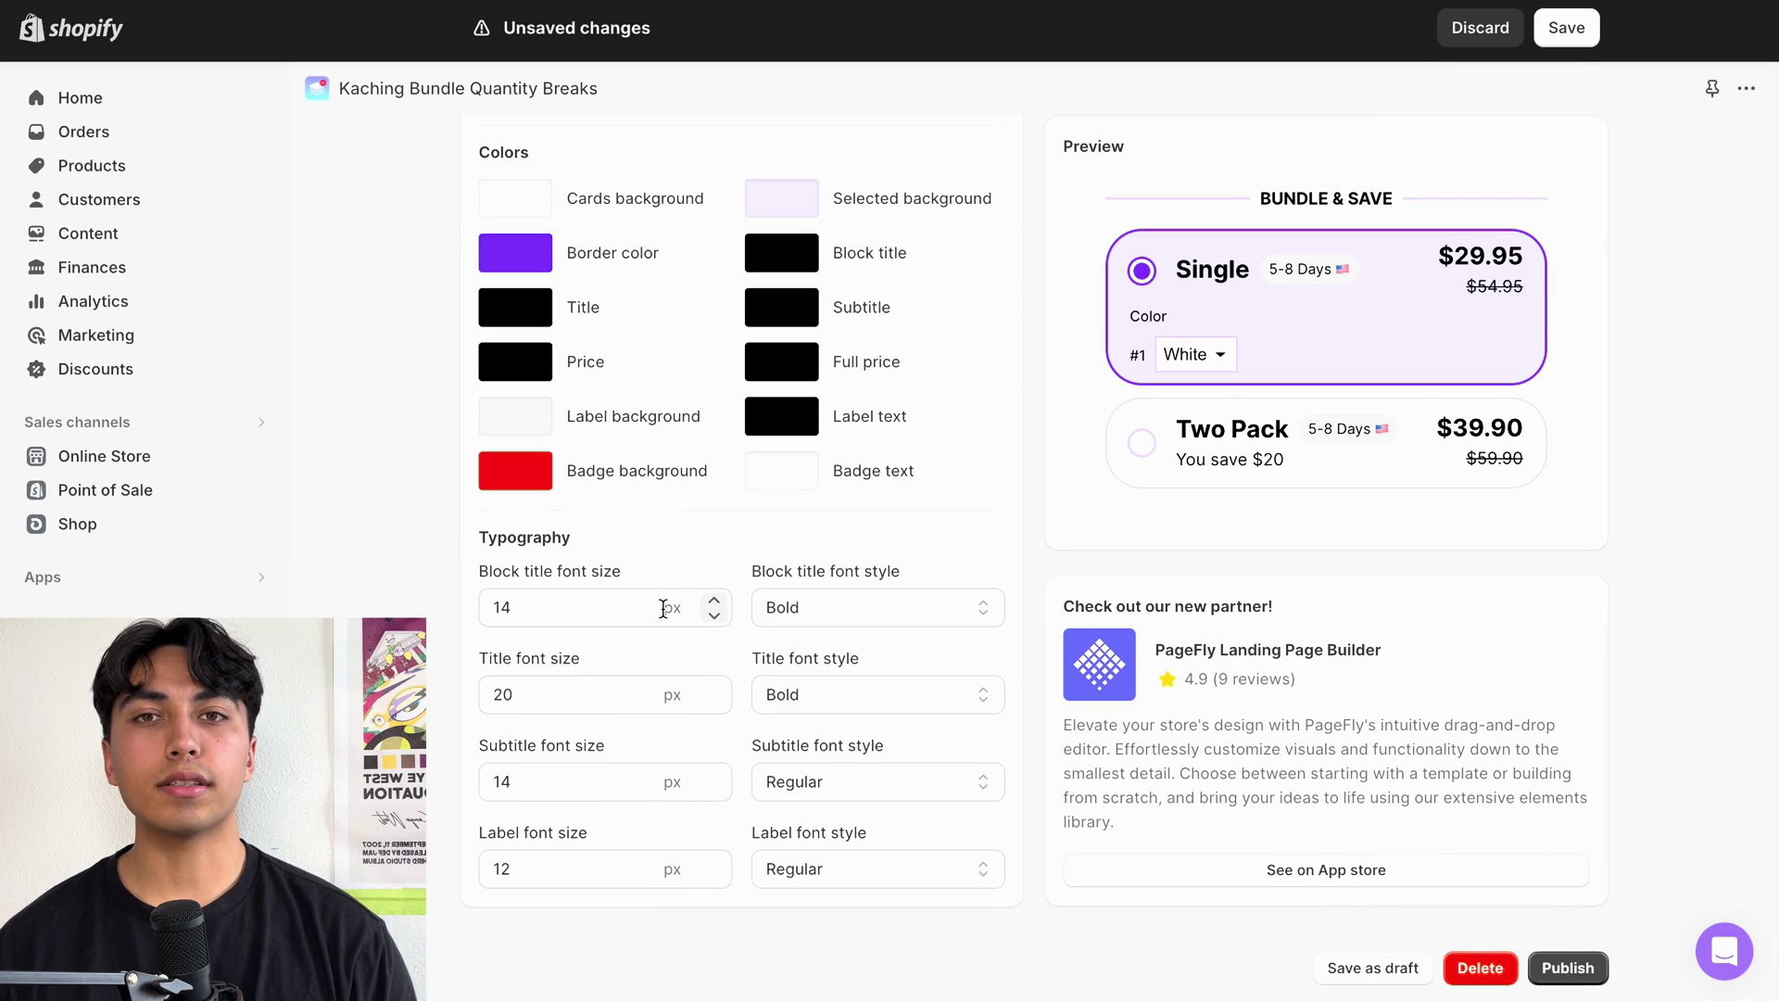
{"action": "left_click", "coordinate": [846, 875]}
{"action": "scroll", "coordinate": [846, 905], "scroll_direction": "up", "scroll_amount": 3}
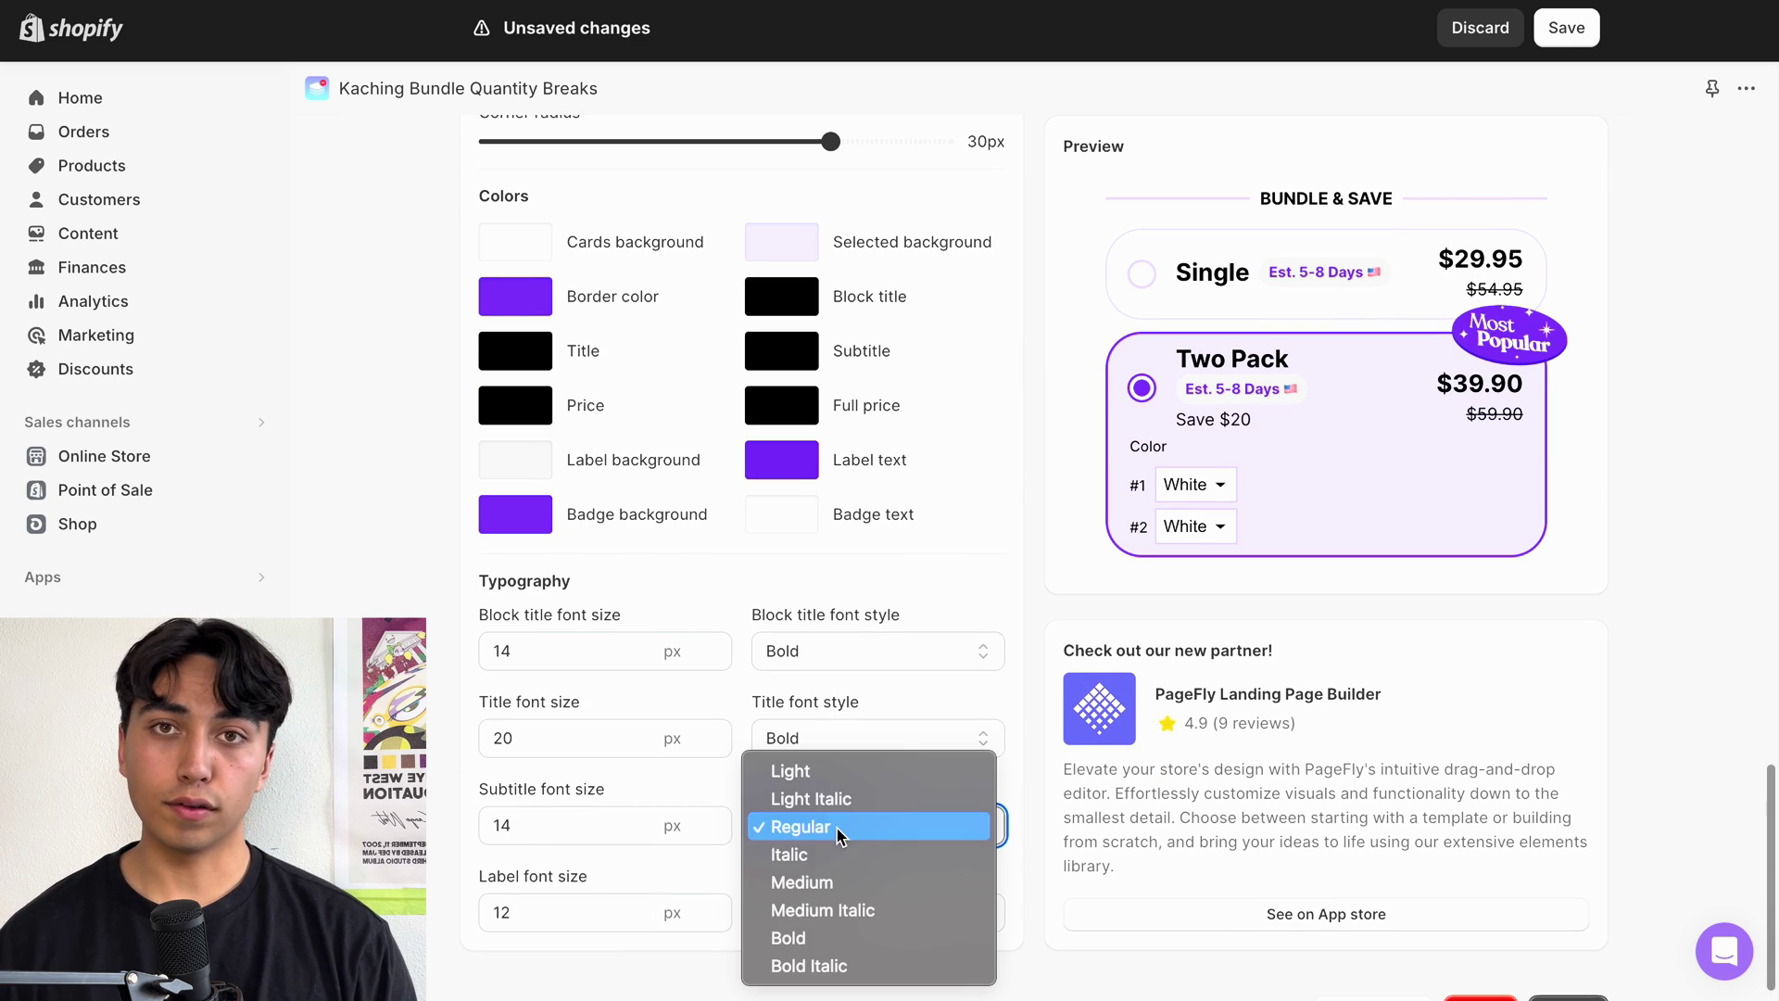
{"action": "left_click", "coordinate": [834, 886]}
{"action": "scroll", "coordinate": [897, 667], "scroll_direction": "down", "scroll_amount": 1}
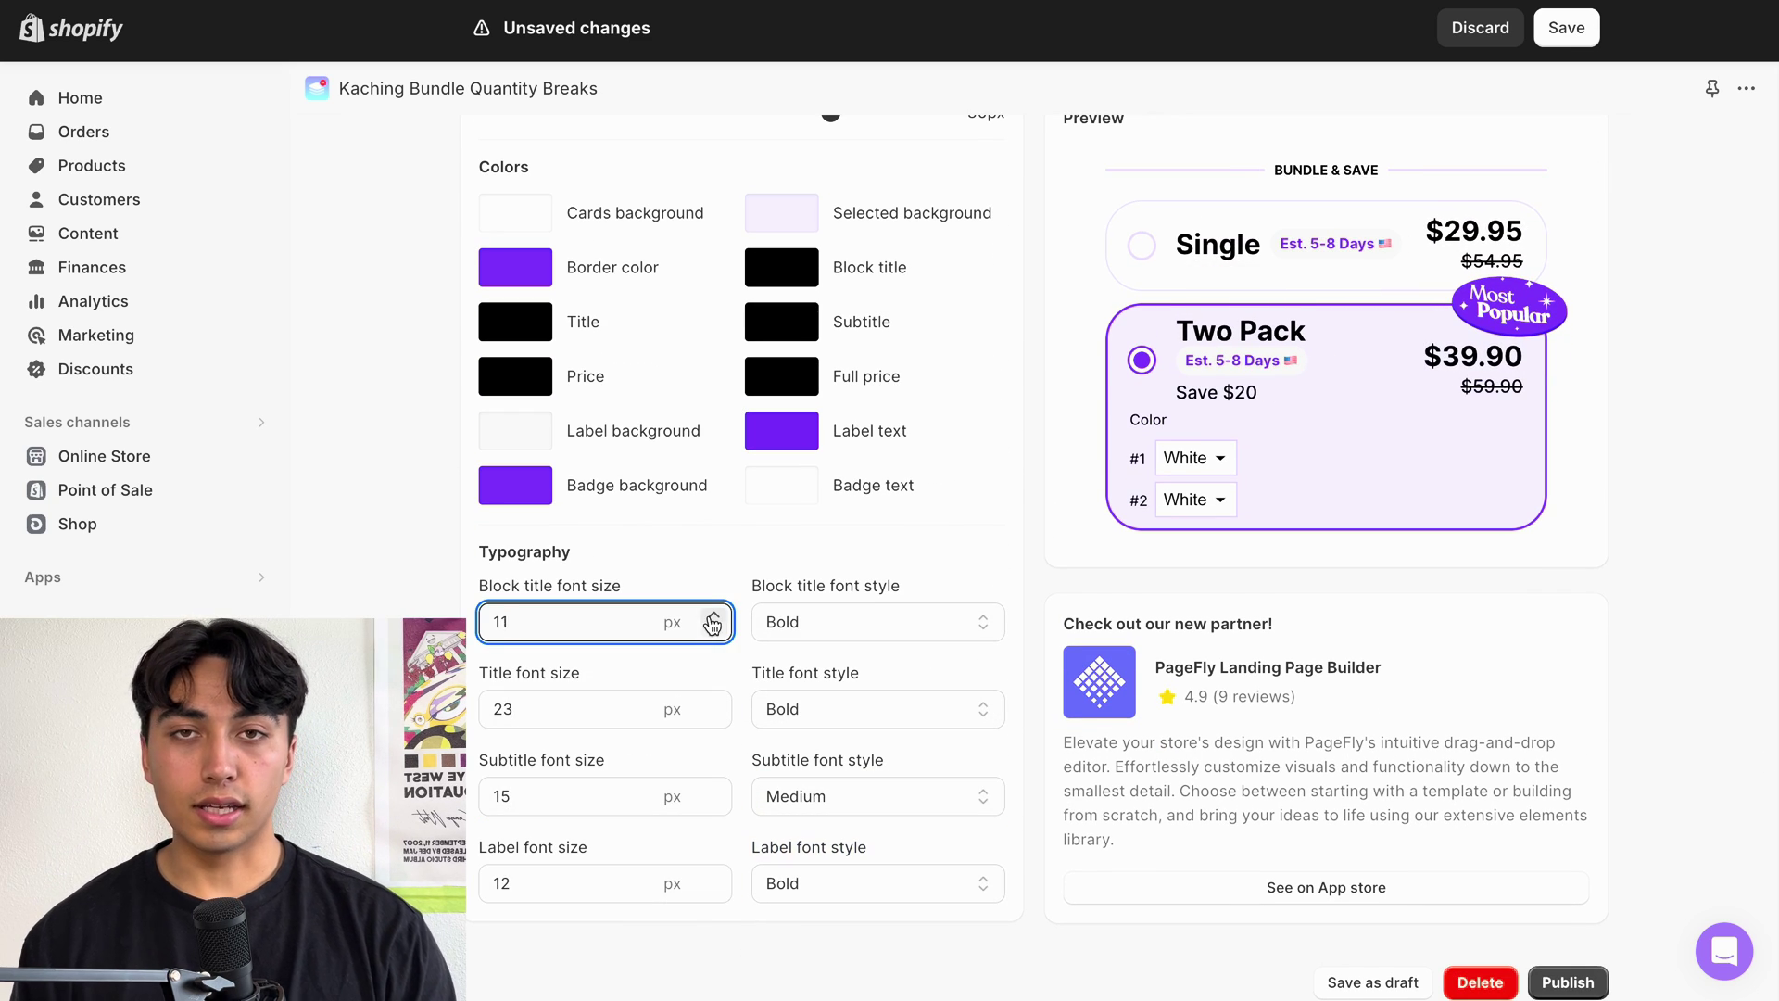
{"action": "left_click", "coordinate": [713, 617]}
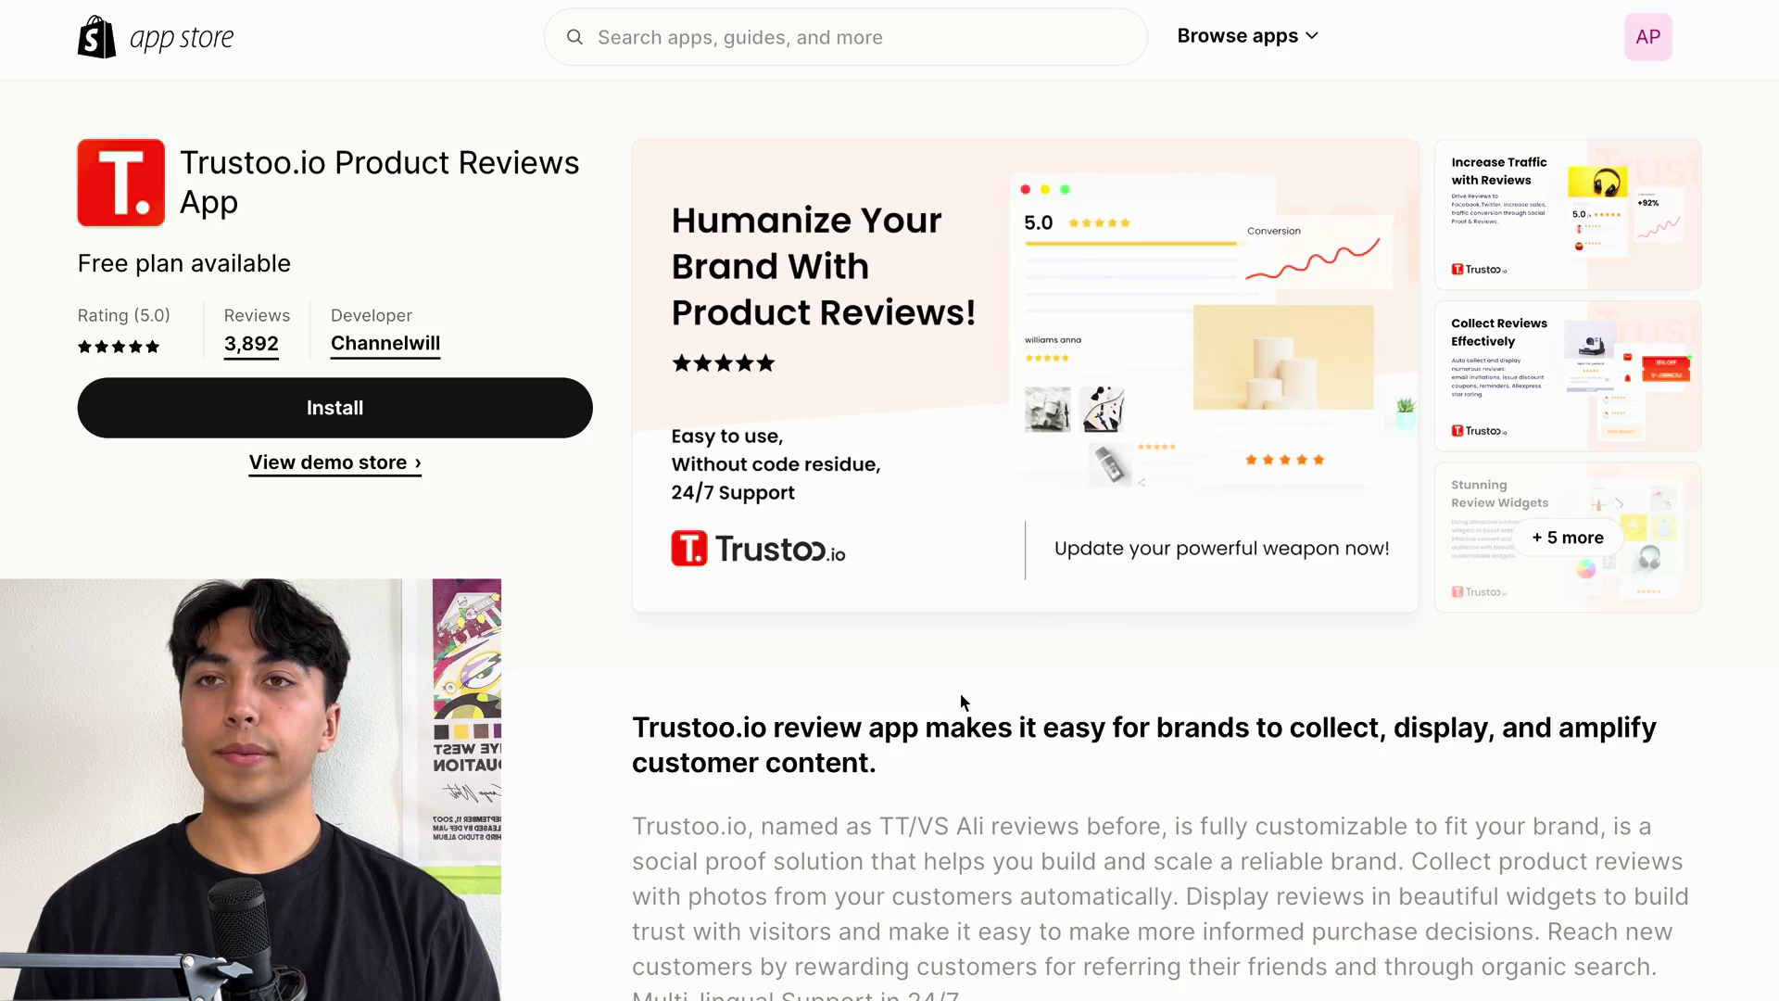
{"action": "scroll", "coordinate": [959, 691], "scroll_direction": "down", "scroll_amount": 15}
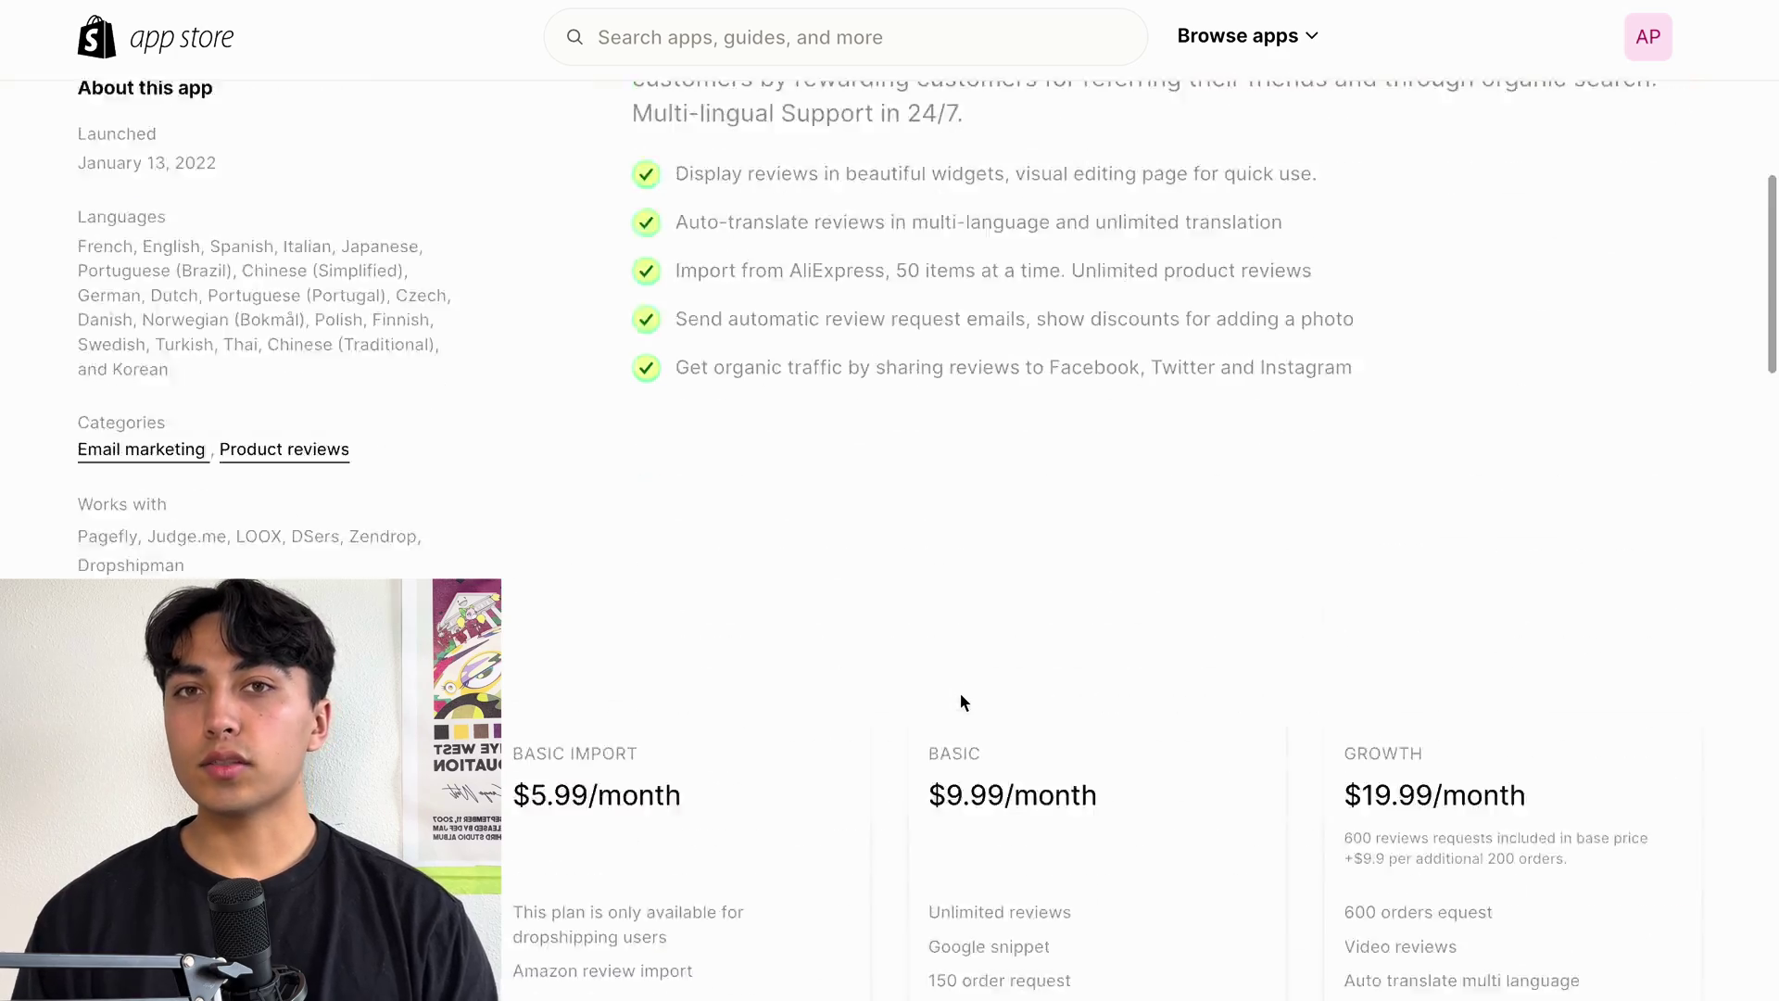
{"action": "scroll", "coordinate": [961, 697], "scroll_direction": "up", "scroll_amount": 15}
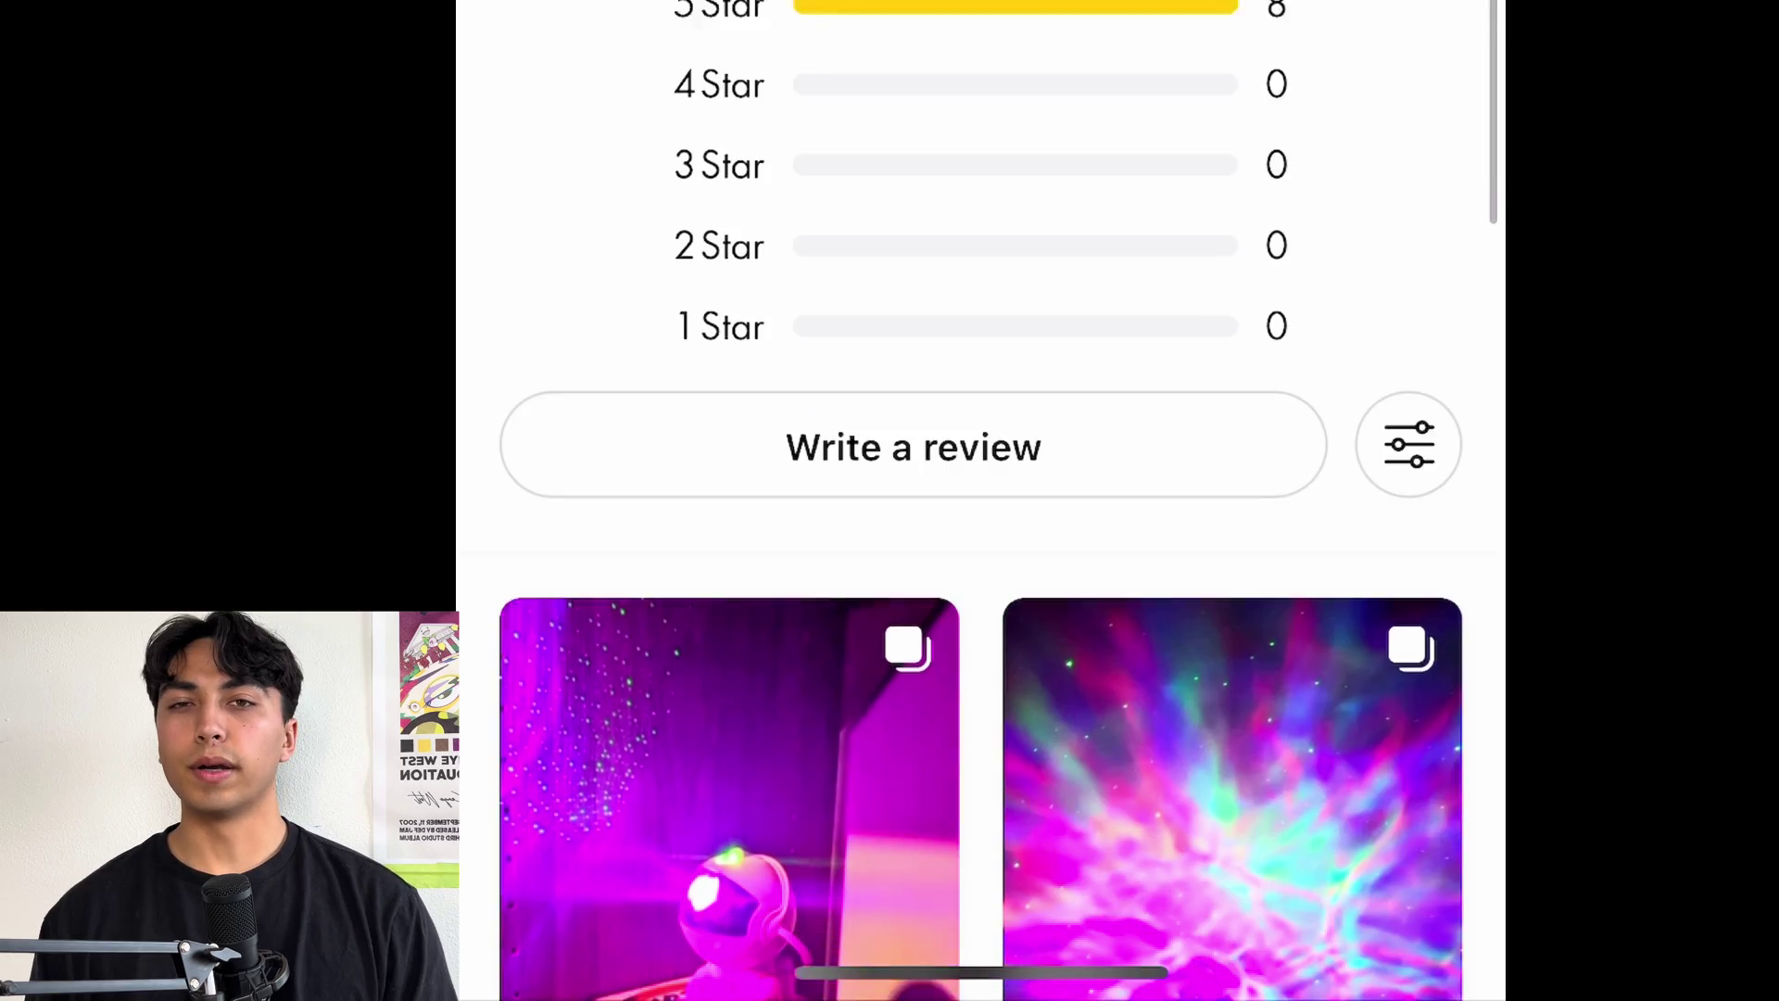
{"action": "scroll", "coordinate": [980, 500], "scroll_direction": "down", "scroll_amount": 10}
{"action": "scroll", "coordinate": [981, 500], "scroll_direction": "down", "scroll_amount": 6}
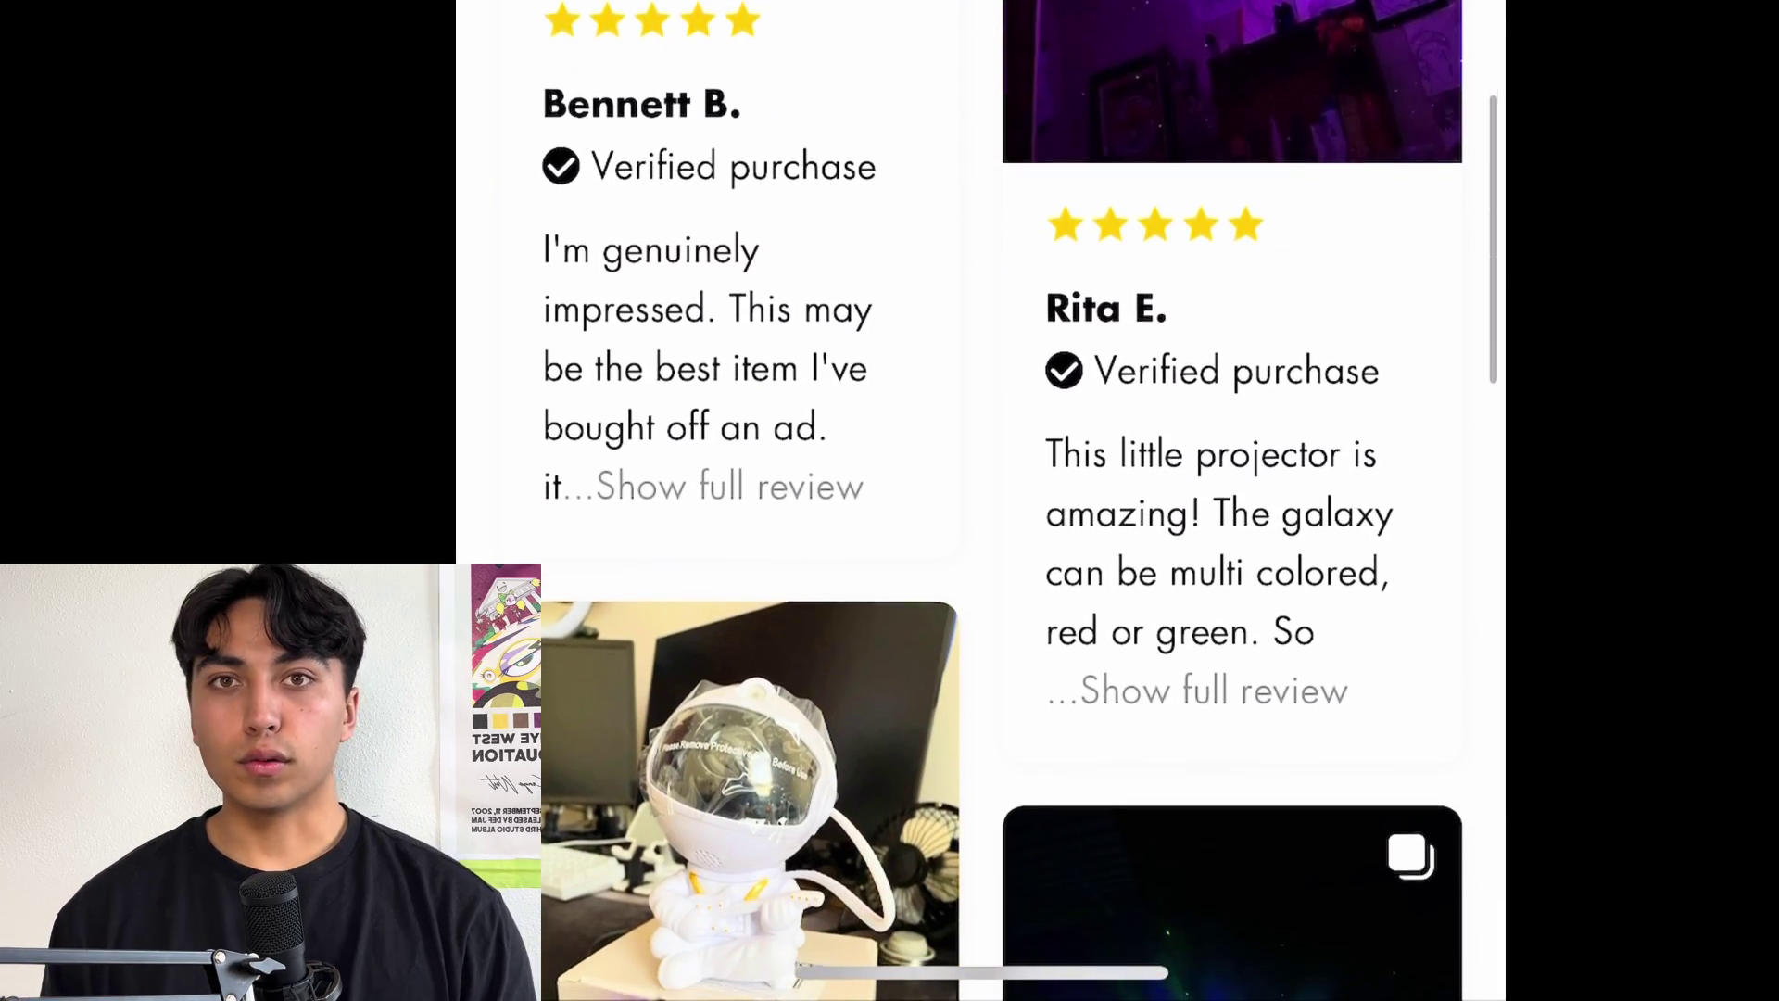
{"action": "scroll", "coordinate": [981, 501], "scroll_direction": "down", "scroll_amount": 6}
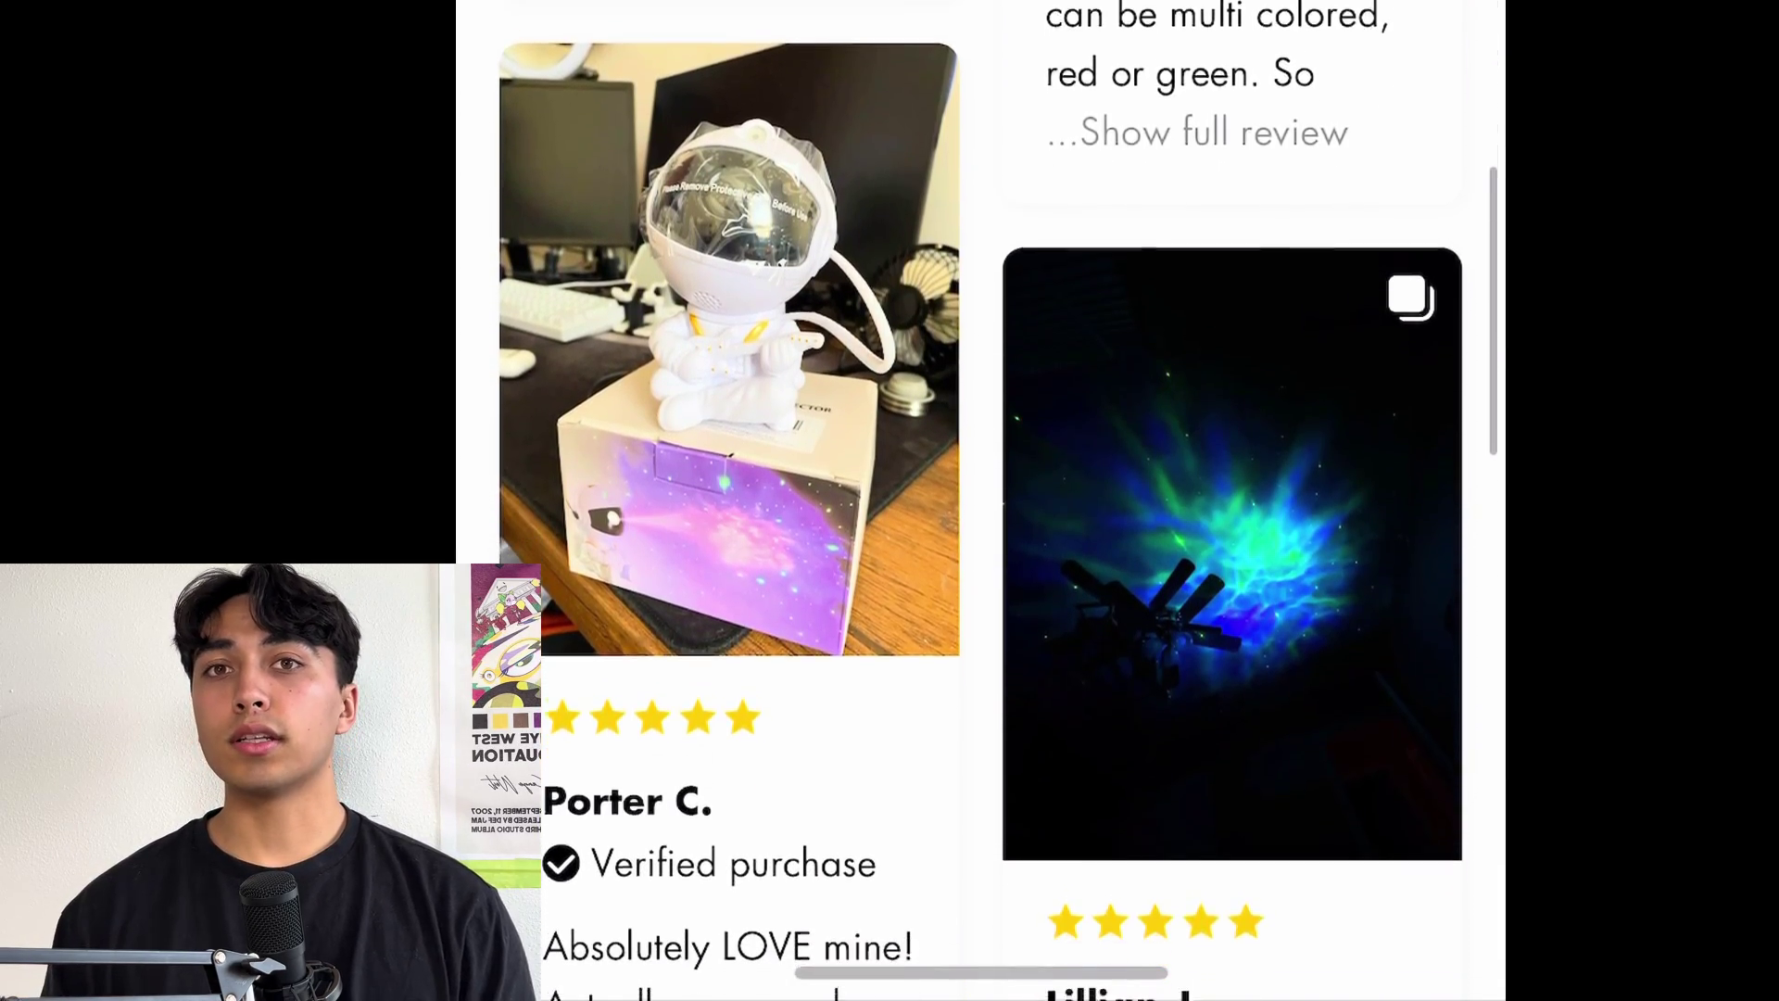
{"action": "scroll", "coordinate": [981, 501], "scroll_direction": "down", "scroll_amount": 8}
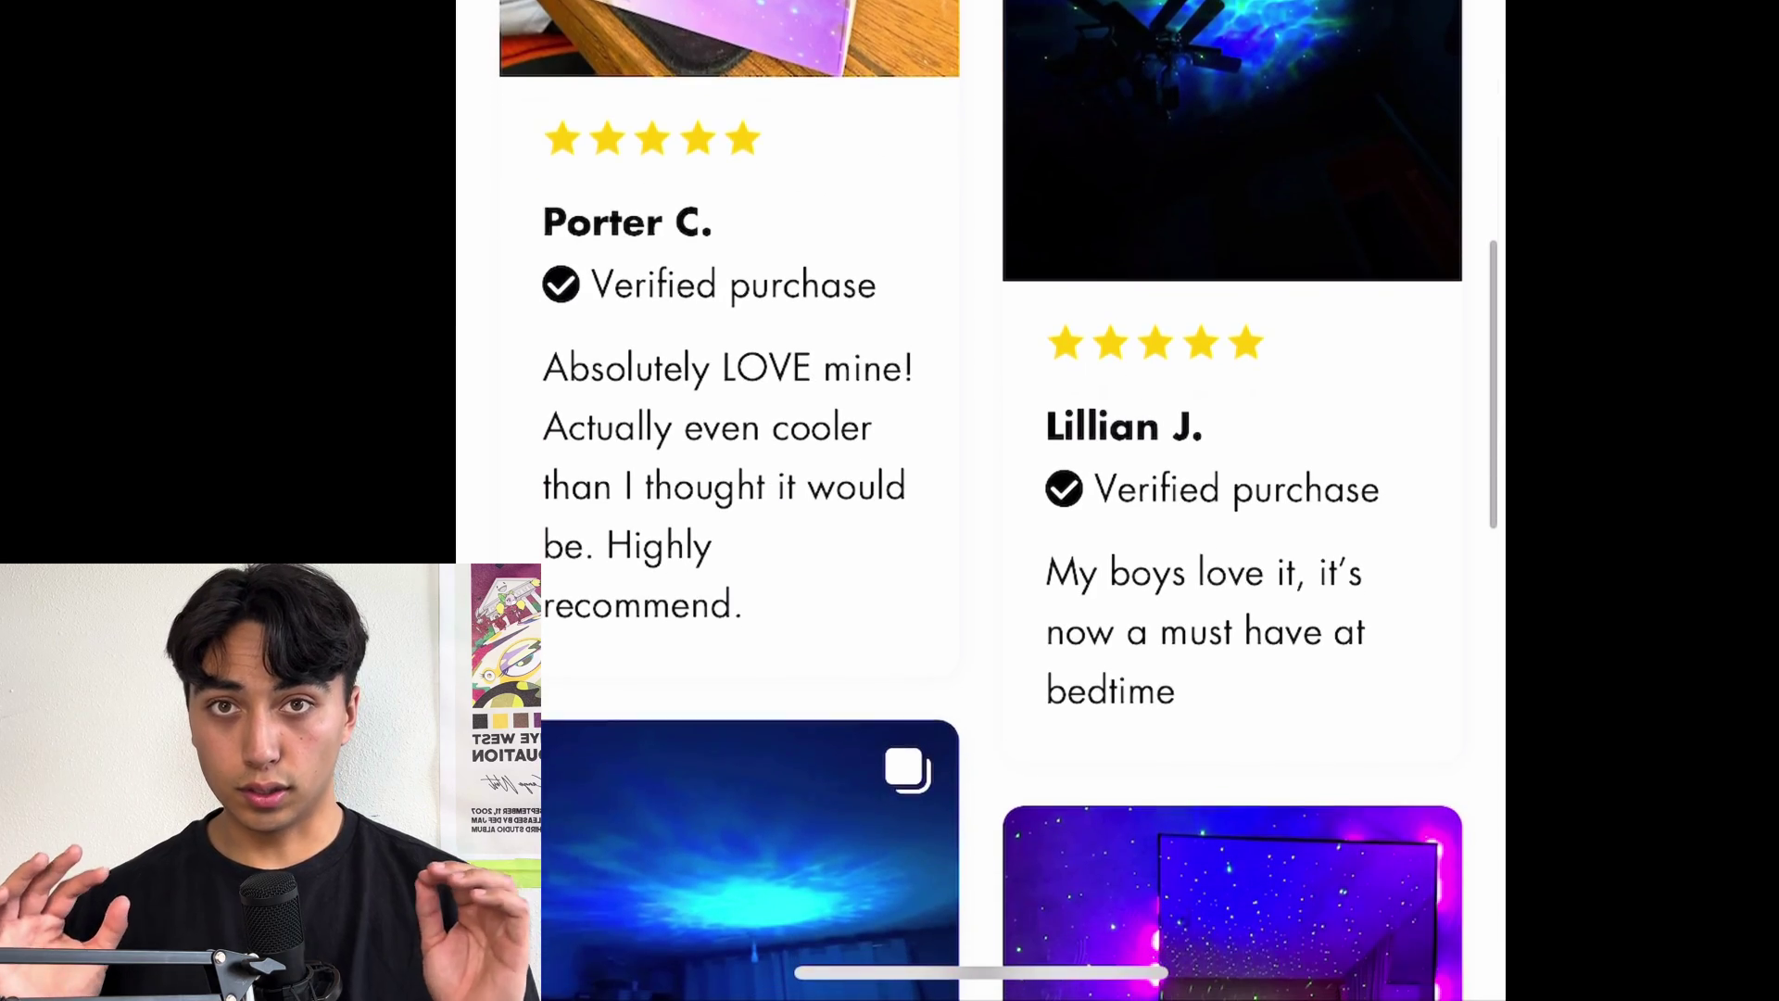
{"action": "scroll", "coordinate": [980, 500], "scroll_direction": "down", "scroll_amount": 8}
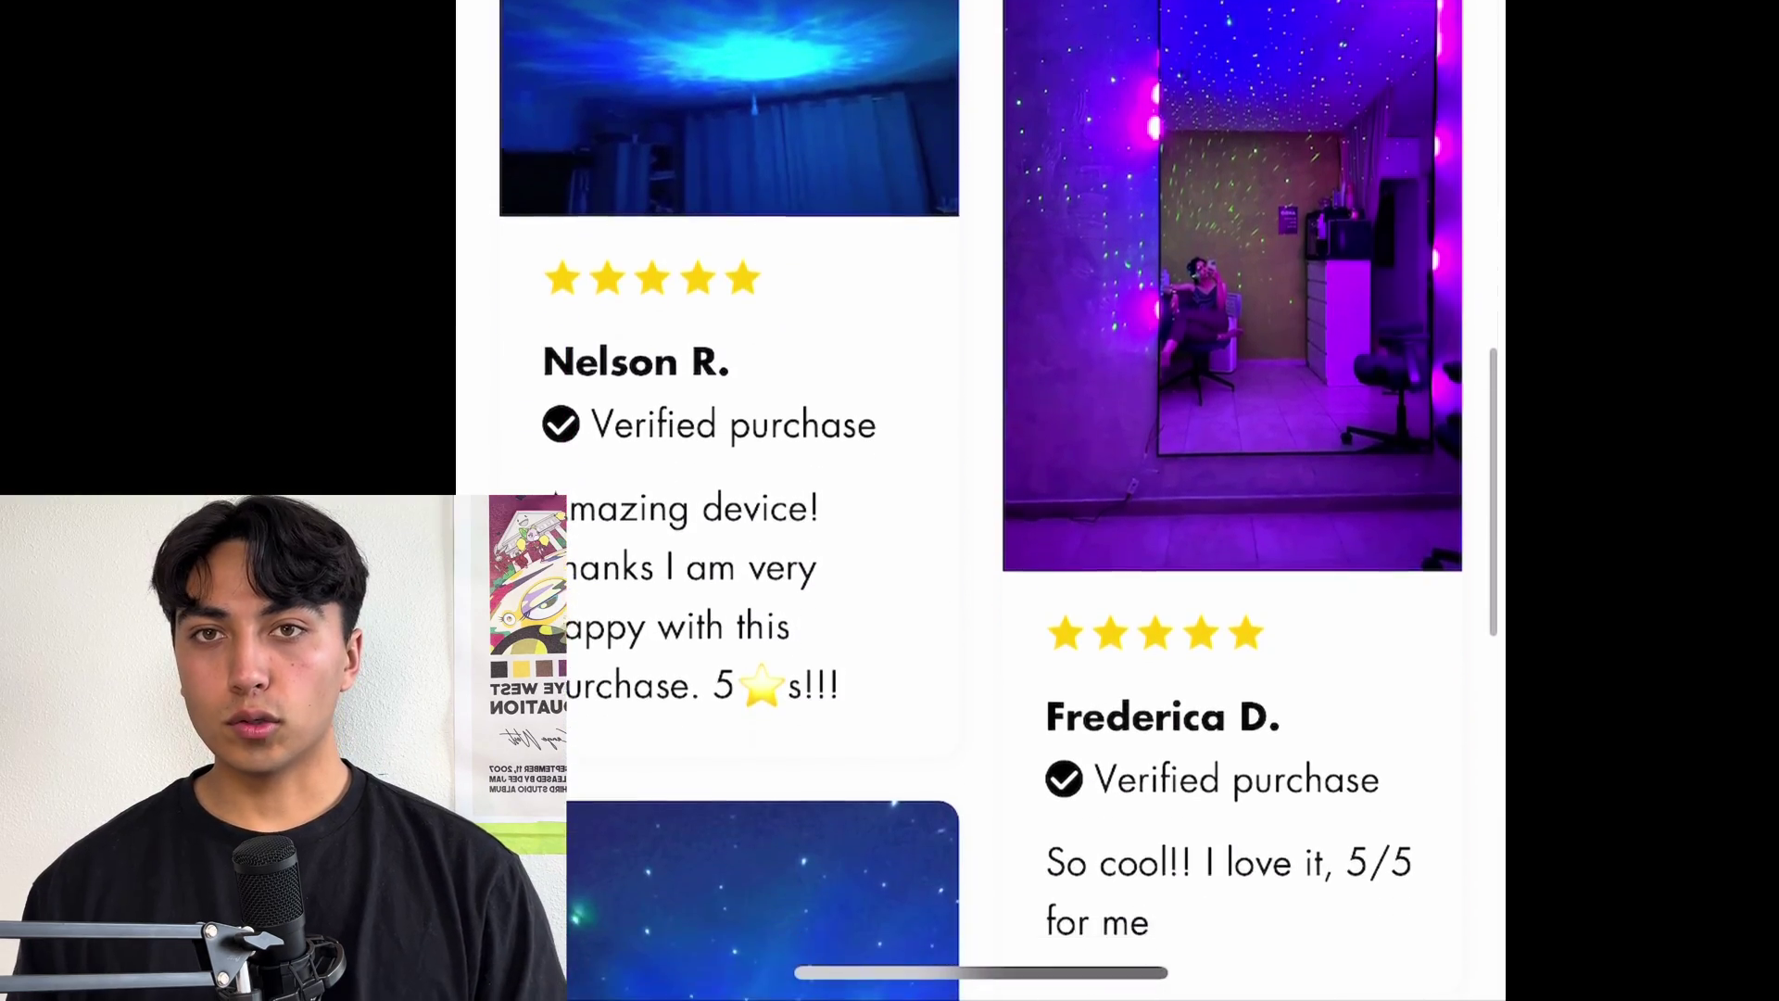
{"action": "scroll", "coordinate": [980, 501], "scroll_direction": "down", "scroll_amount": 5}
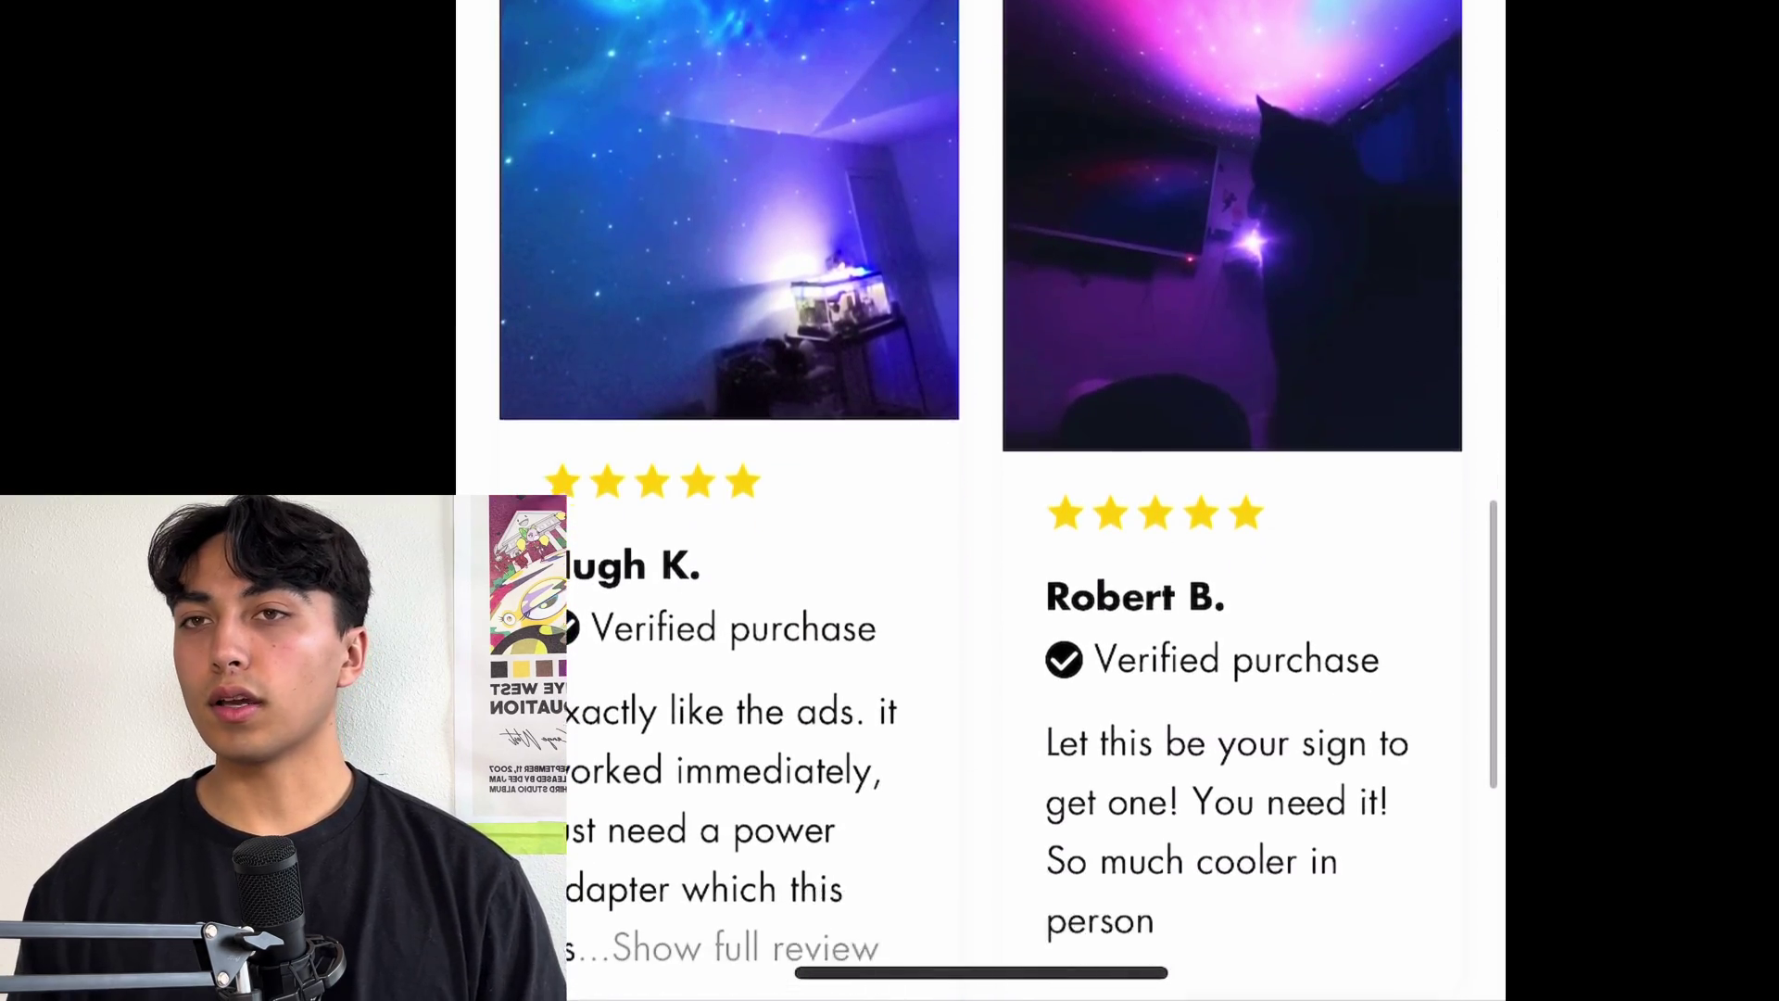
{"action": "scroll", "coordinate": [980, 500], "scroll_direction": "up", "scroll_amount": 15}
{"action": "scroll", "coordinate": [980, 501], "scroll_direction": "up", "scroll_amount": 15}
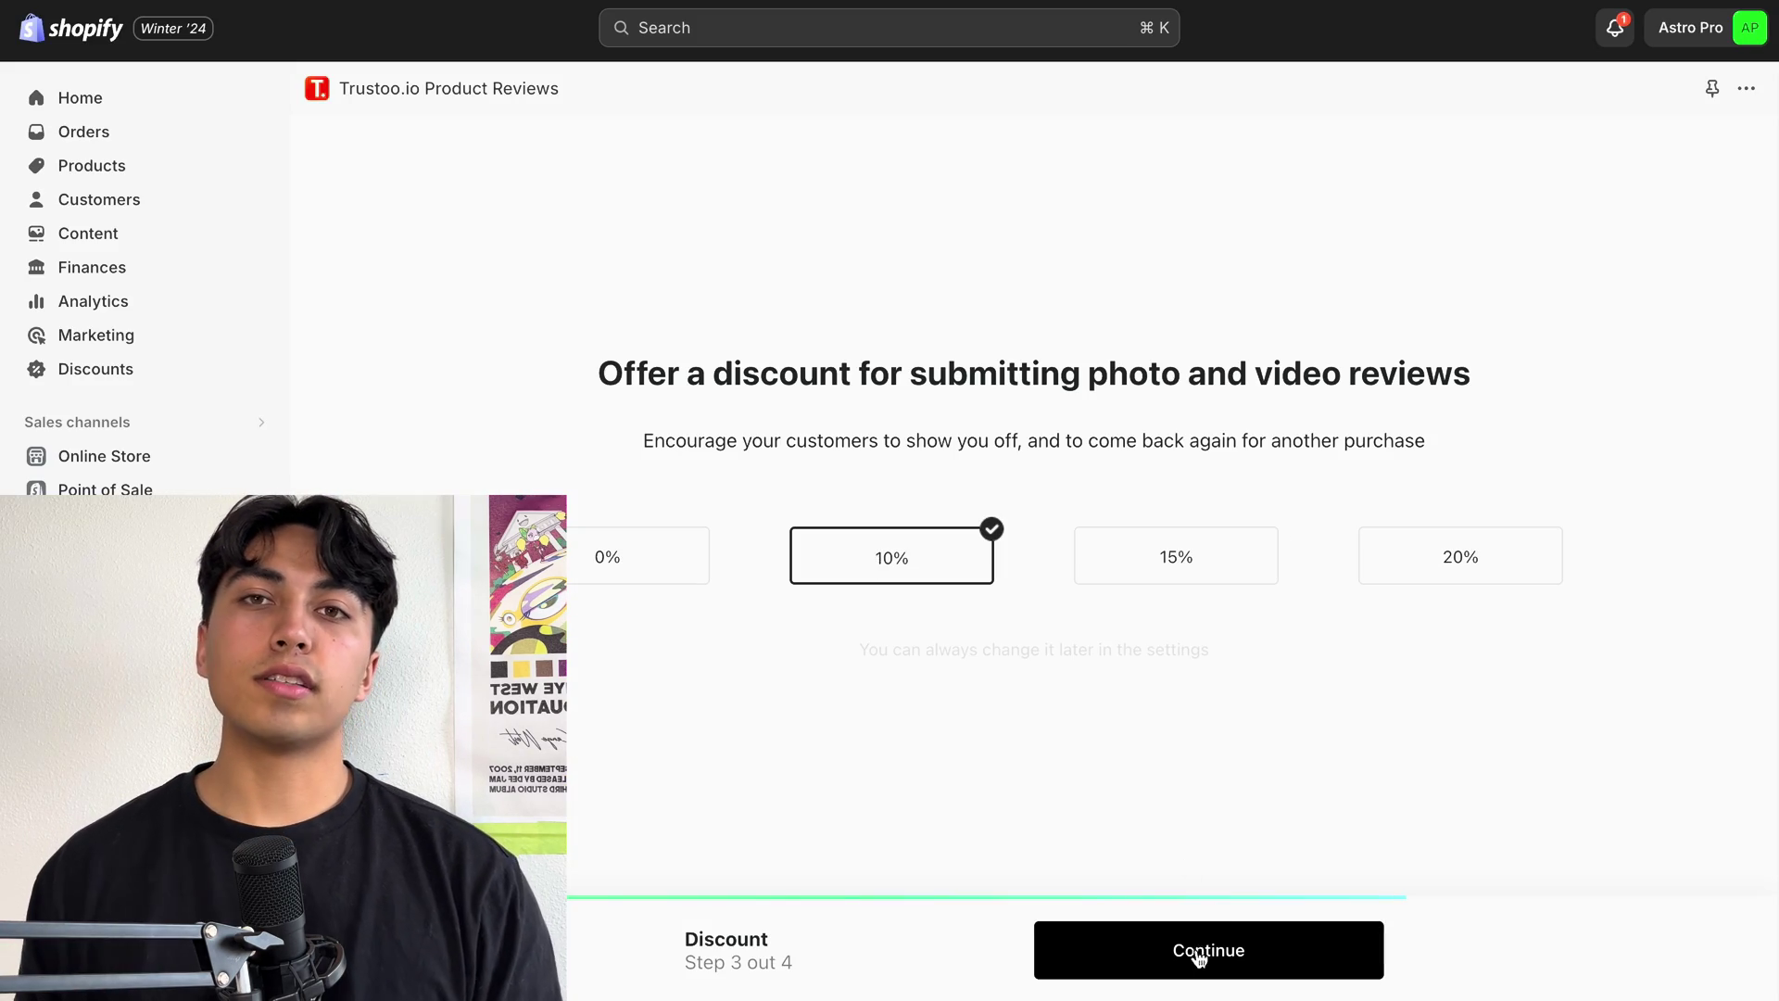
Keep the 10% photo-review discount, finish the wizard, and install the Trustoo review widgets
{"action": "left_click", "coordinate": [1198, 955]}
{"action": "left_click", "coordinate": [1195, 926]}
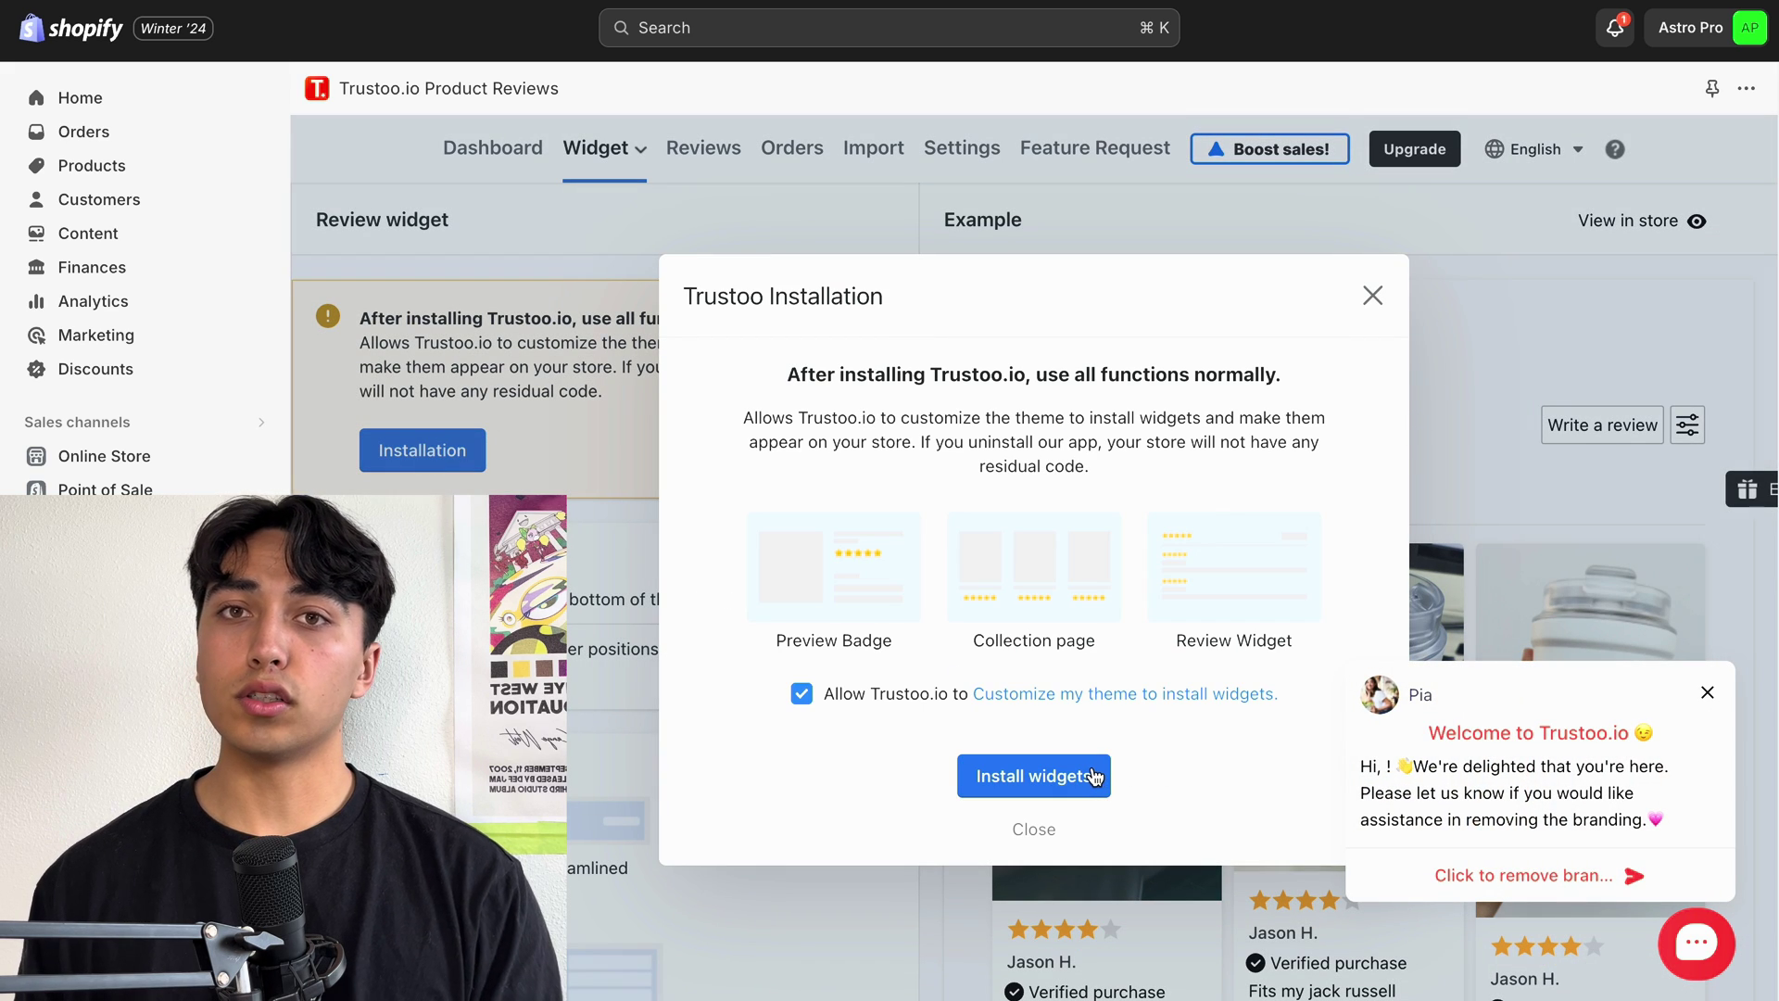
{"action": "left_click", "coordinate": [1706, 693]}
{"action": "left_click", "coordinate": [1093, 774]}
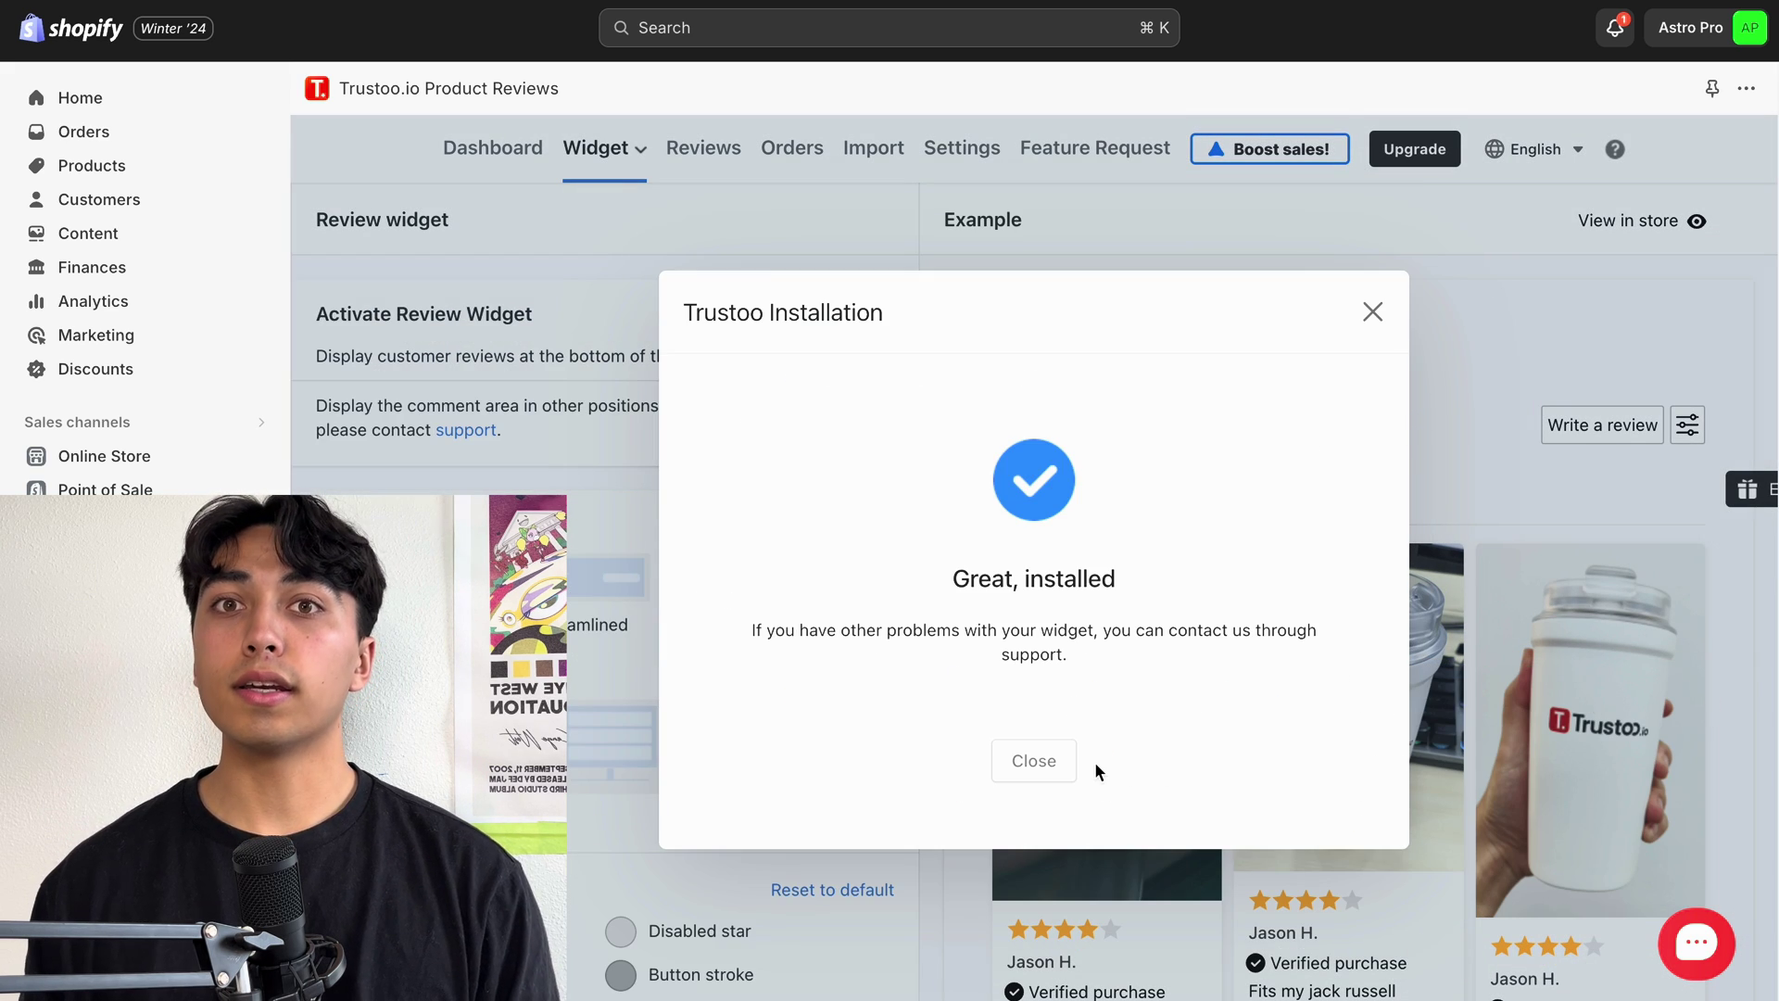
{"action": "left_click", "coordinate": [1024, 760]}
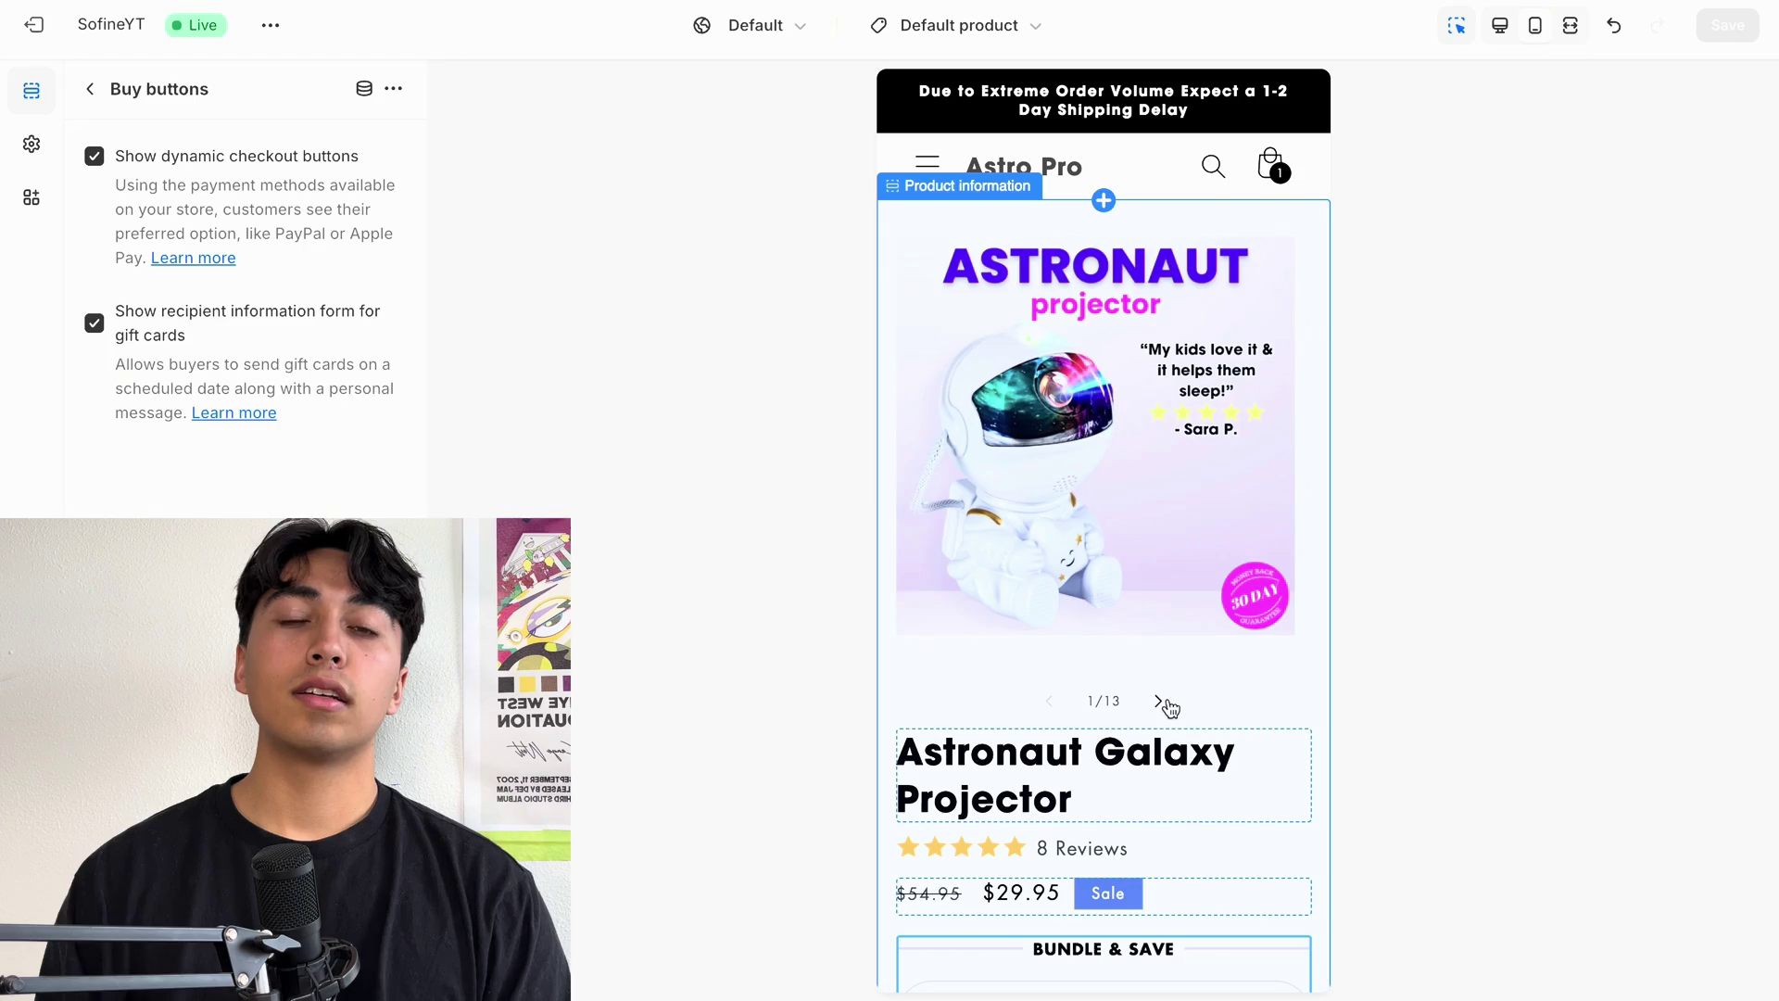
{"action": "left_click", "coordinate": [1160, 701]}
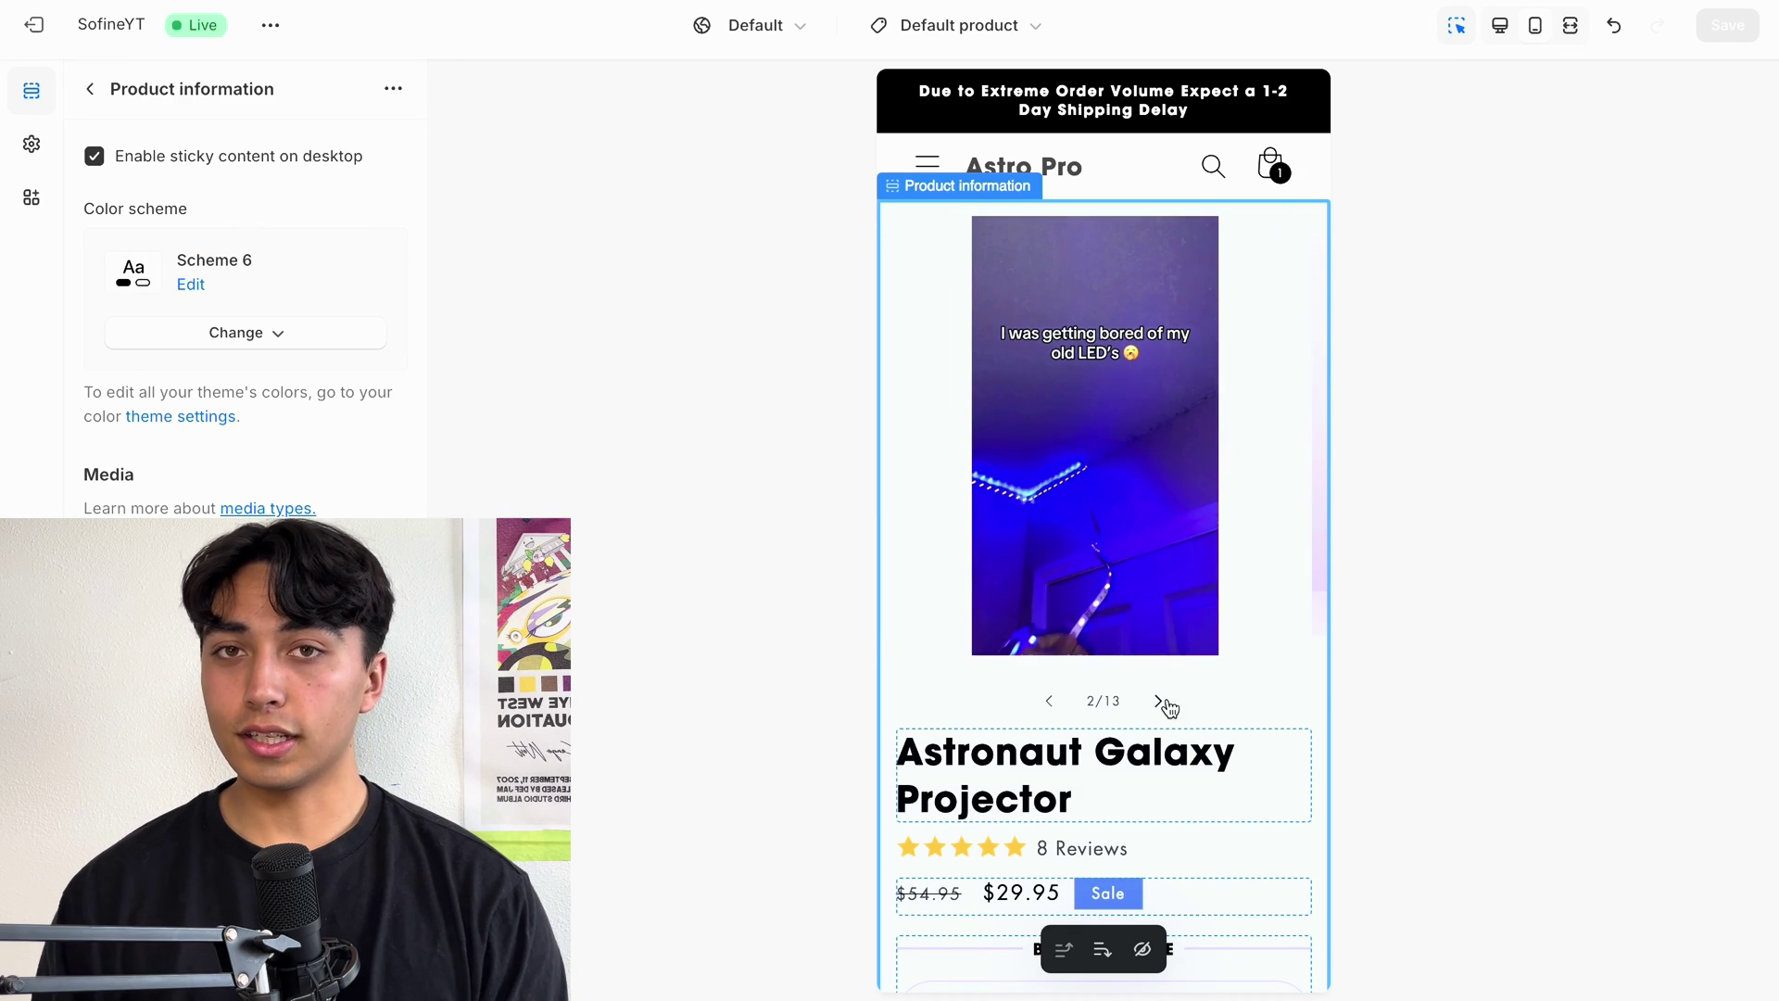
{"action": "left_click", "coordinate": [1158, 701]}
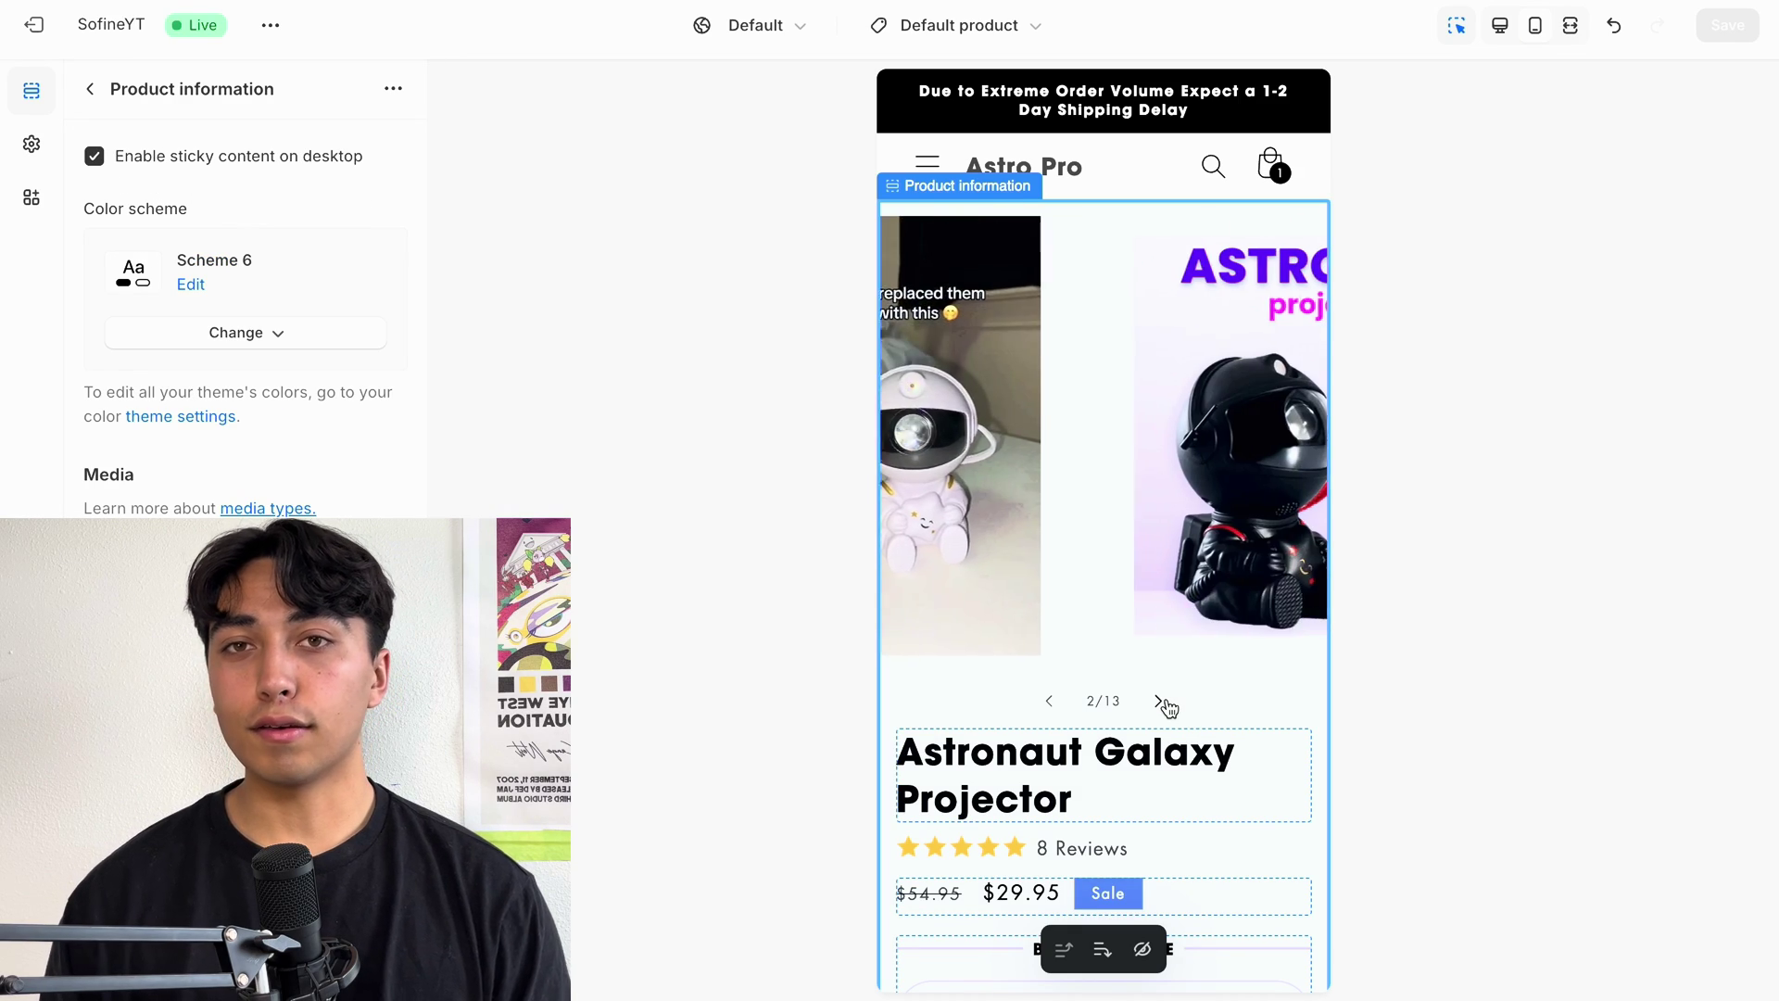
{"action": "left_click", "coordinate": [1063, 701]}
{"action": "left_click", "coordinate": [1056, 701]}
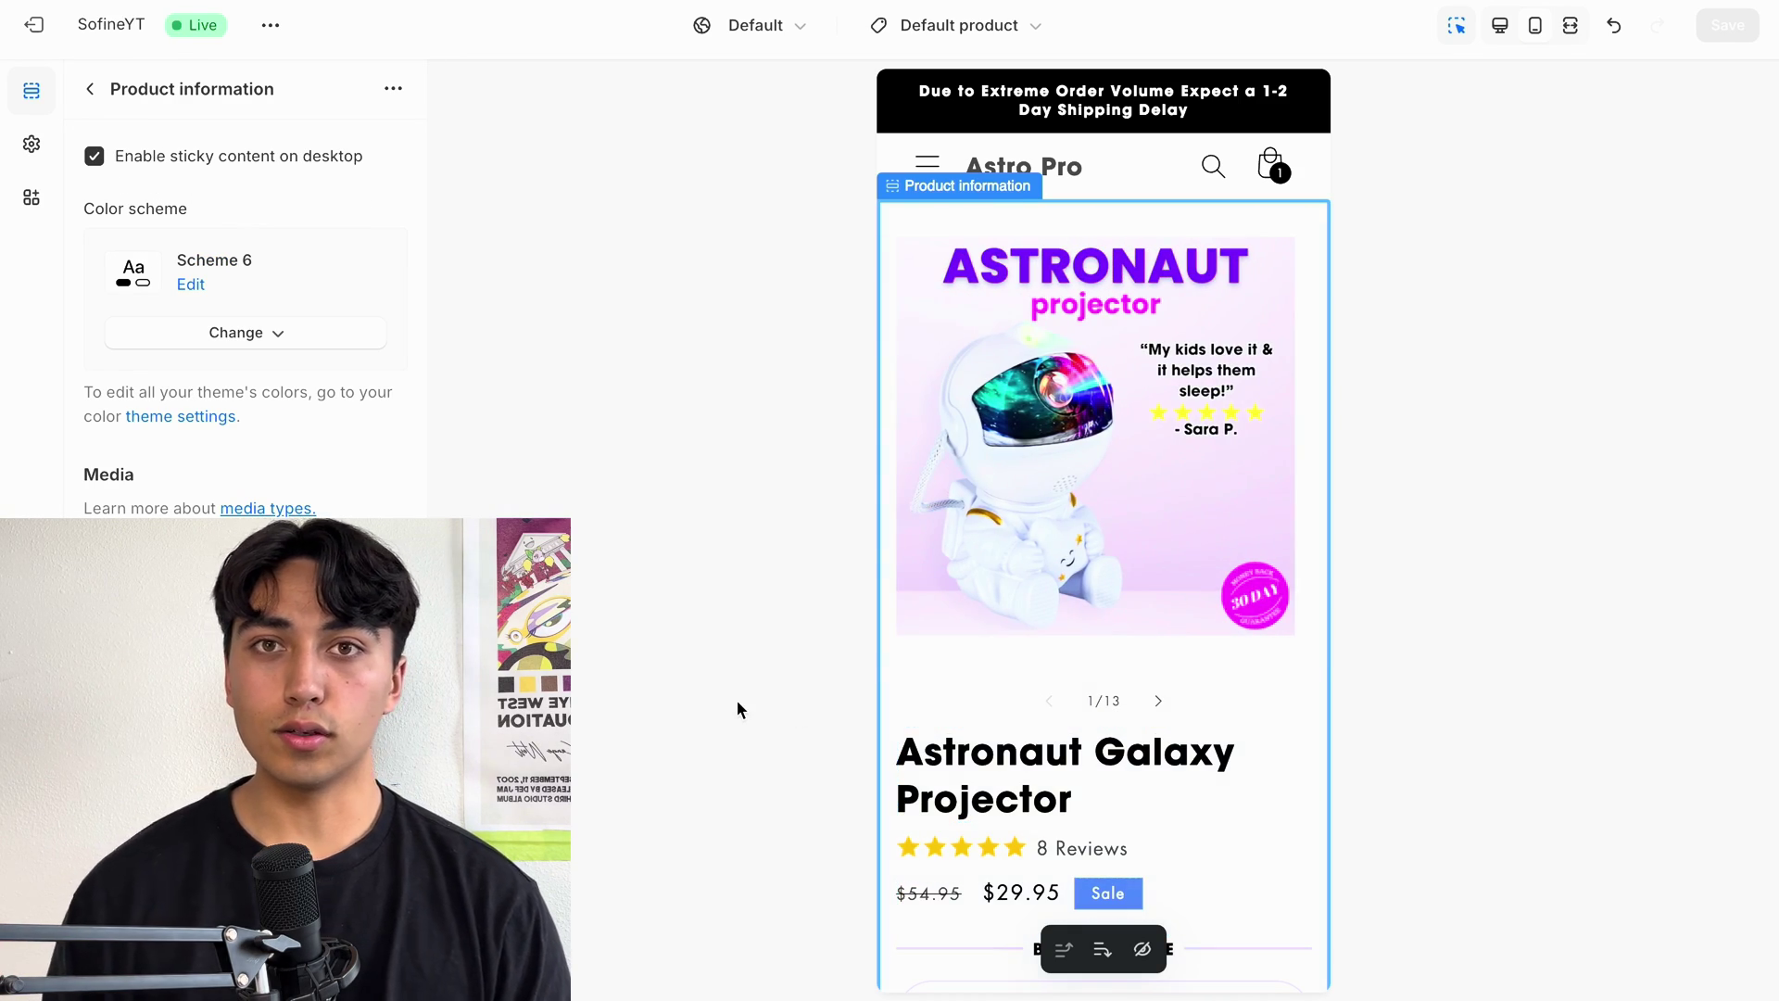
{"action": "scroll", "coordinate": [1010, 436], "scroll_direction": "down", "scroll_amount": 5}
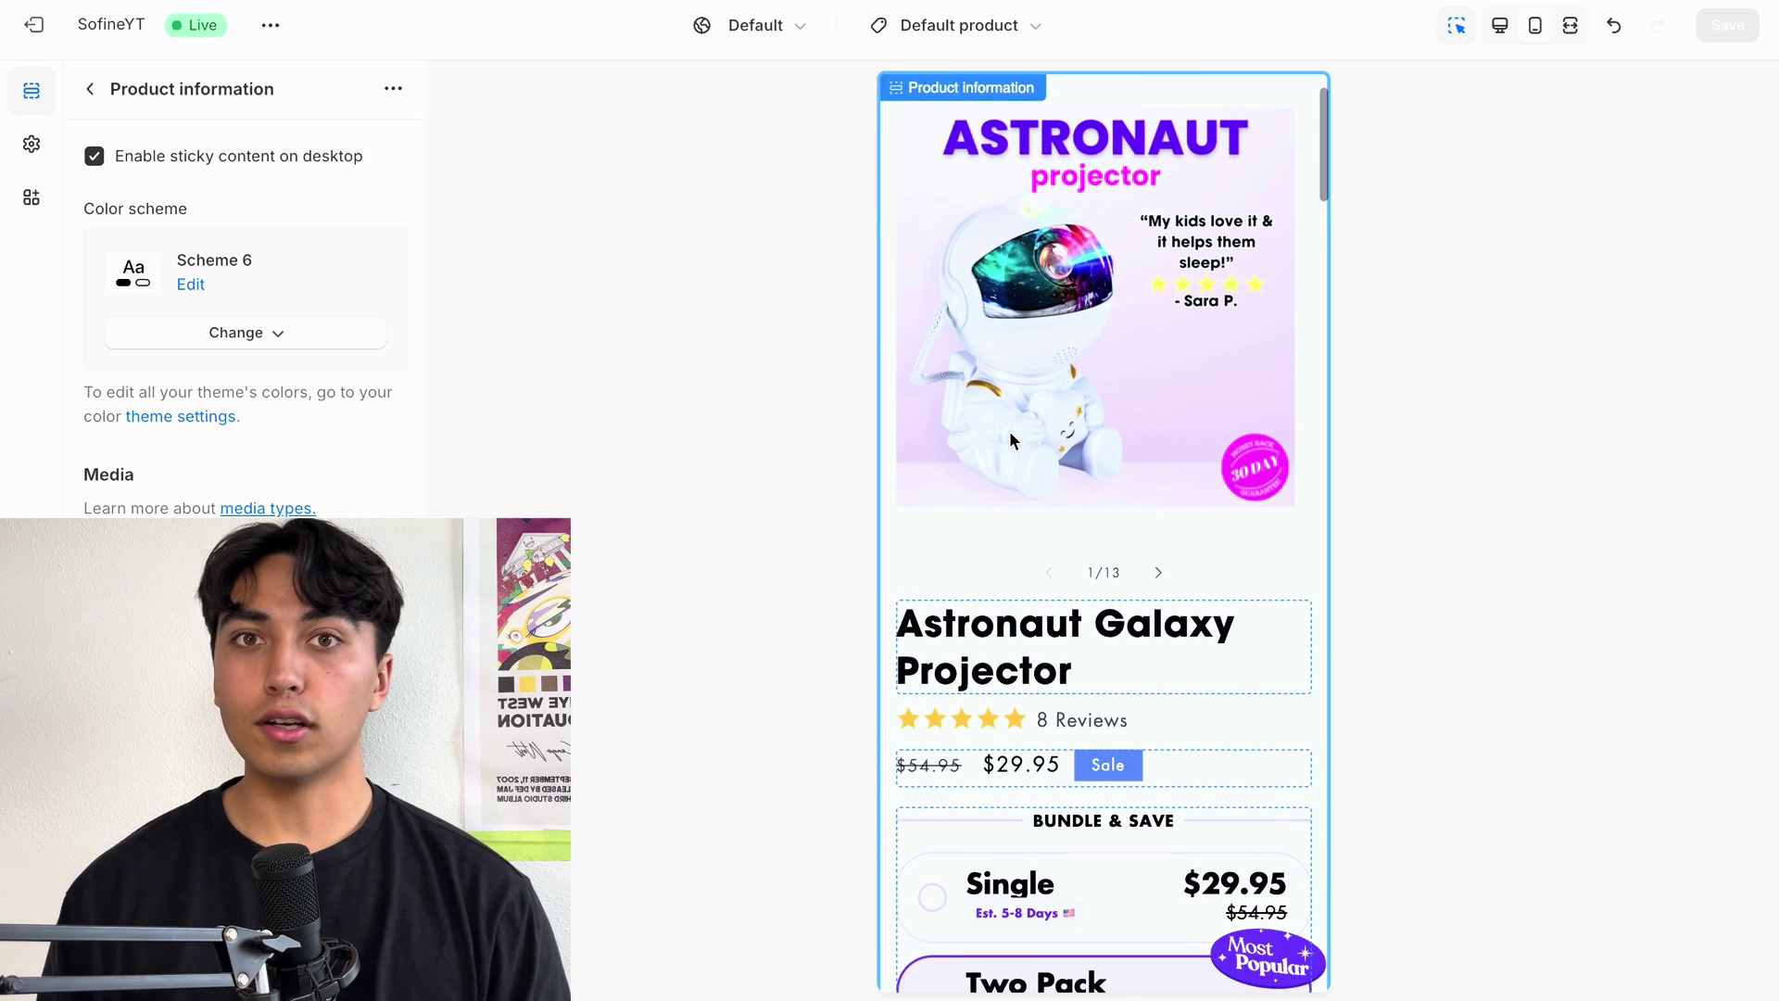
{"action": "scroll", "coordinate": [1008, 430], "scroll_direction": "down", "scroll_amount": 1}
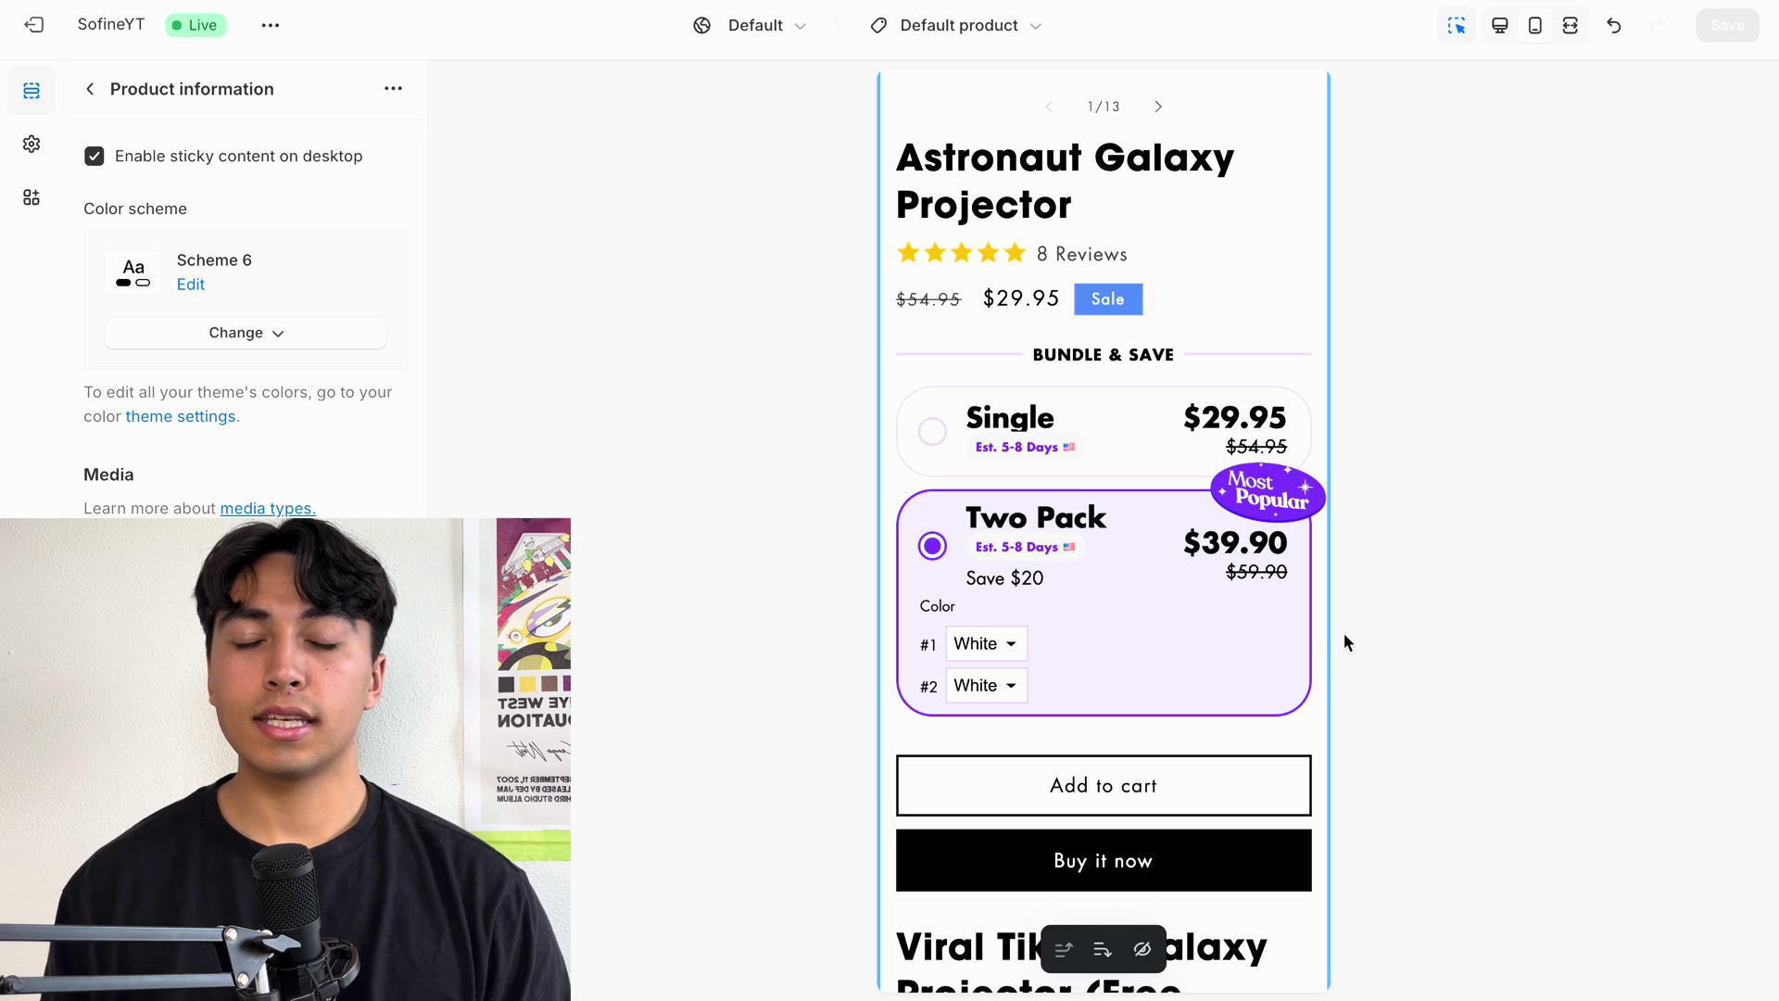
{"action": "scroll", "coordinate": [1268, 697], "scroll_direction": "down", "scroll_amount": 3}
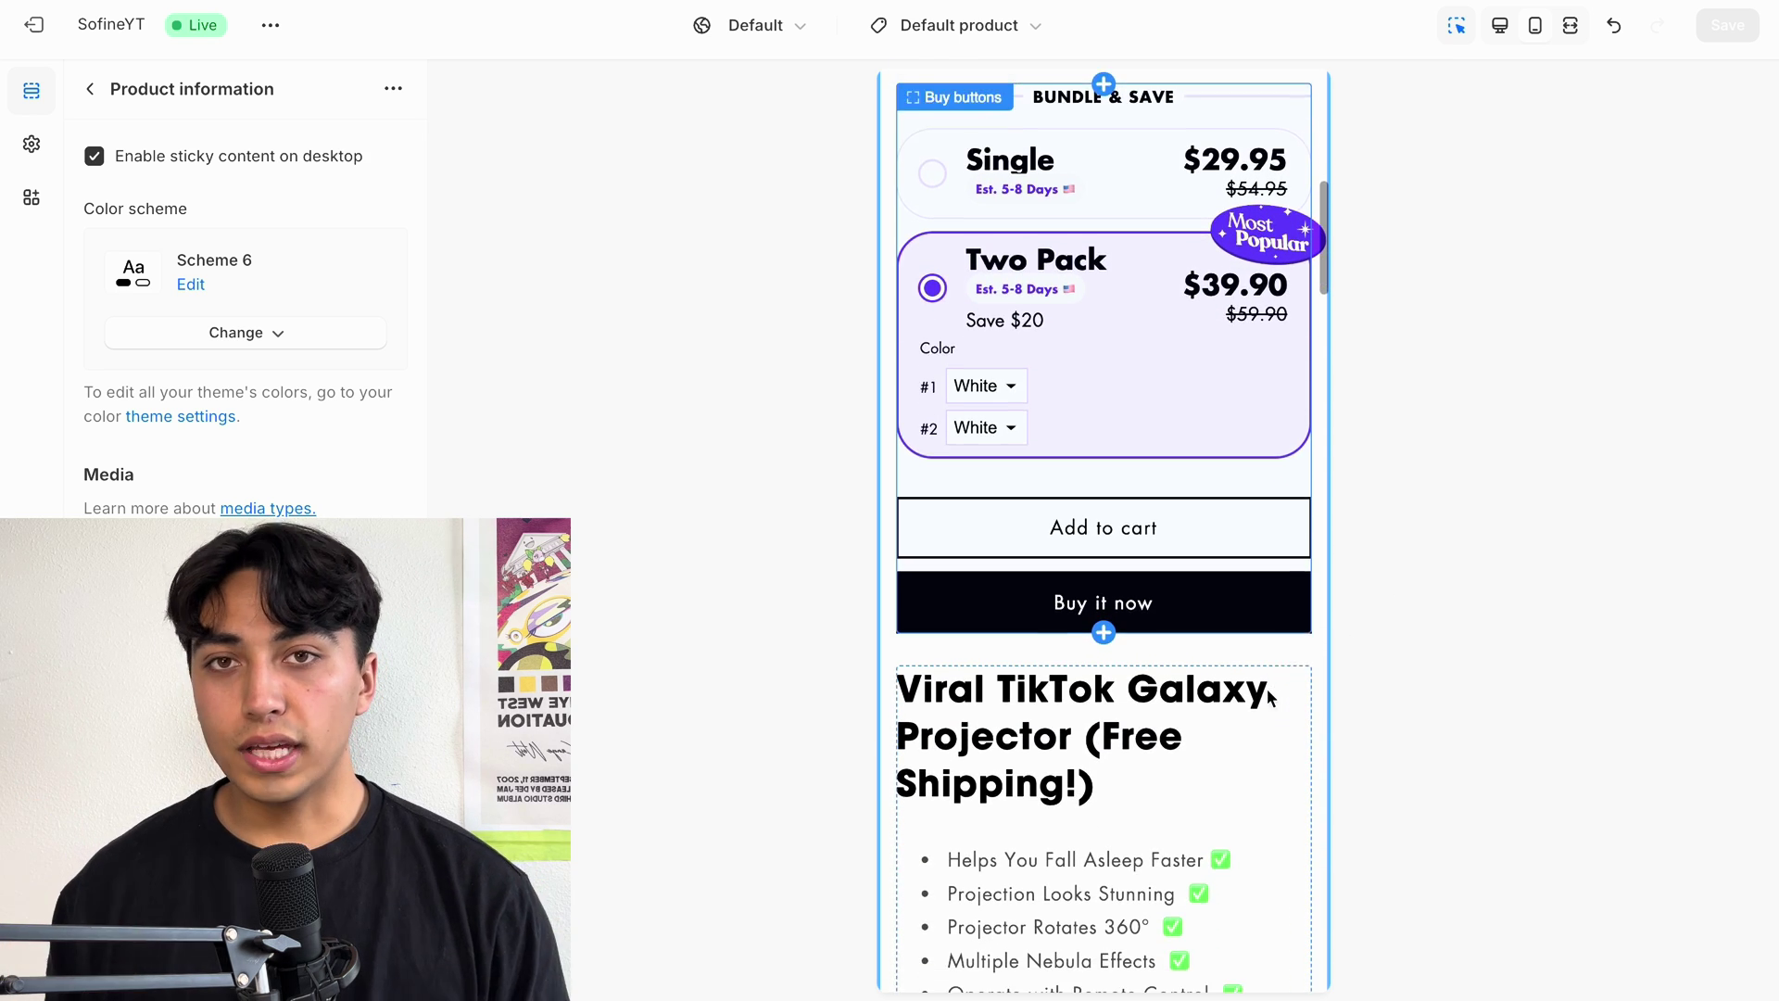
{"action": "scroll", "coordinate": [1268, 691], "scroll_direction": "down", "scroll_amount": 3}
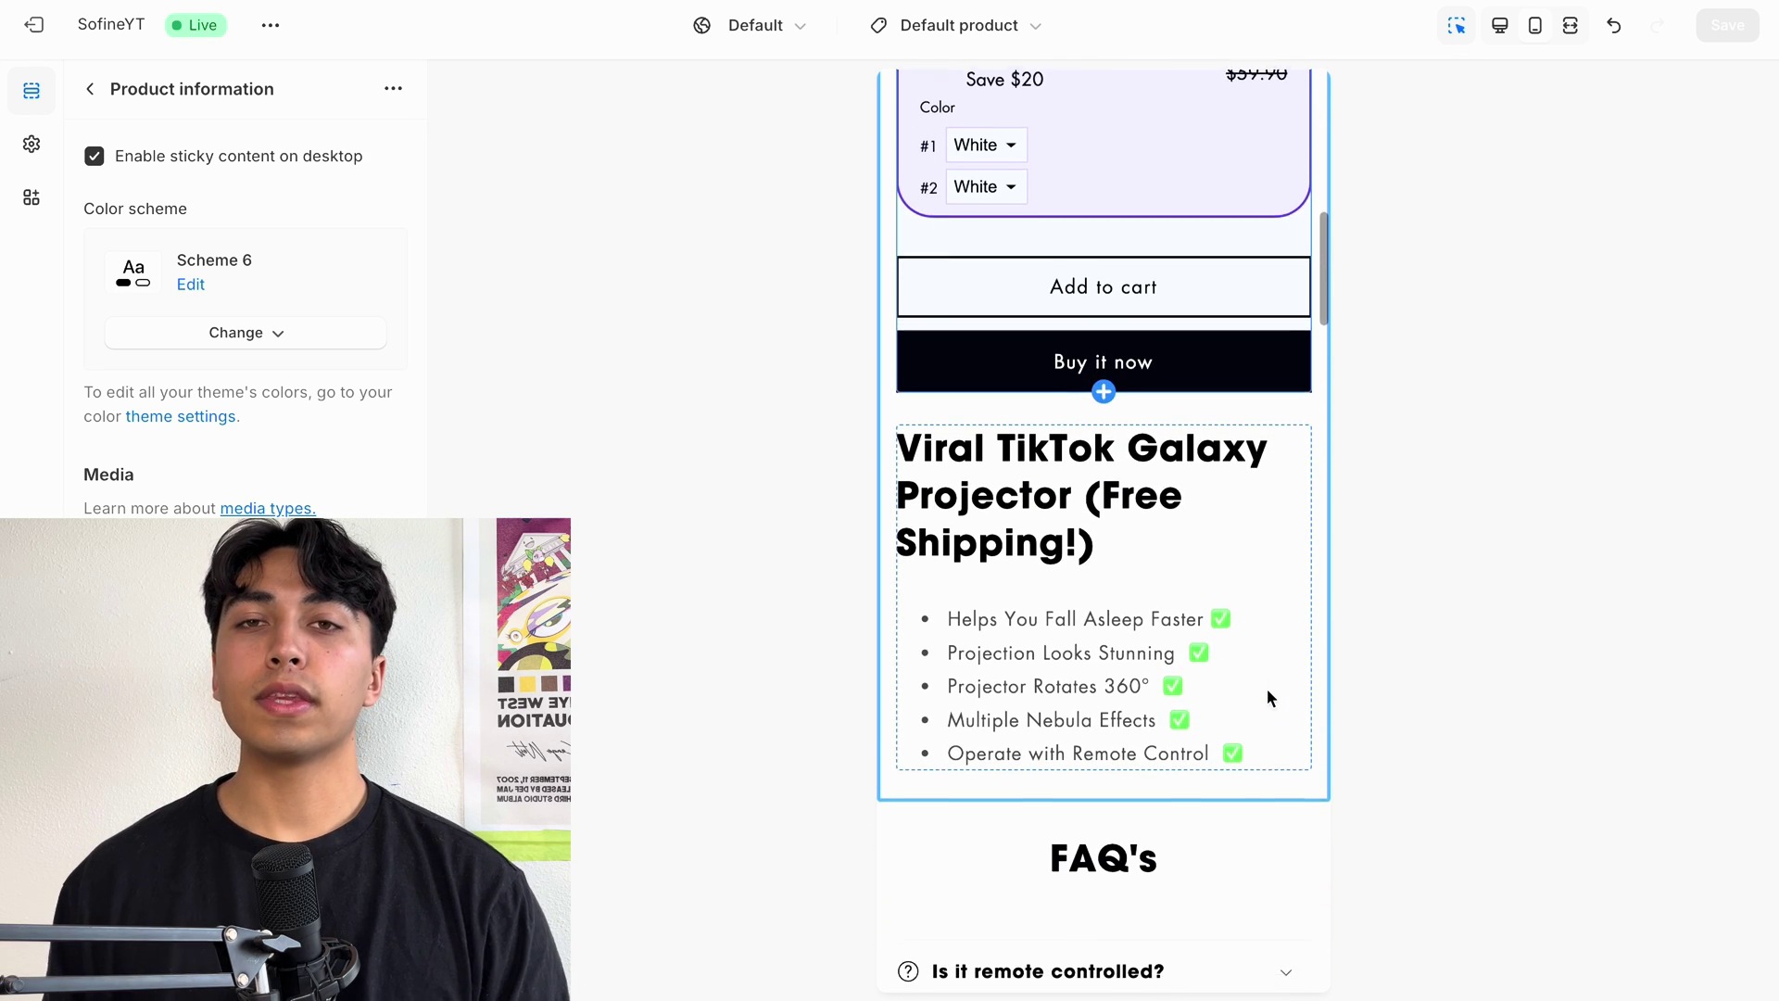
{"action": "scroll", "coordinate": [1268, 690], "scroll_direction": "down", "scroll_amount": 5}
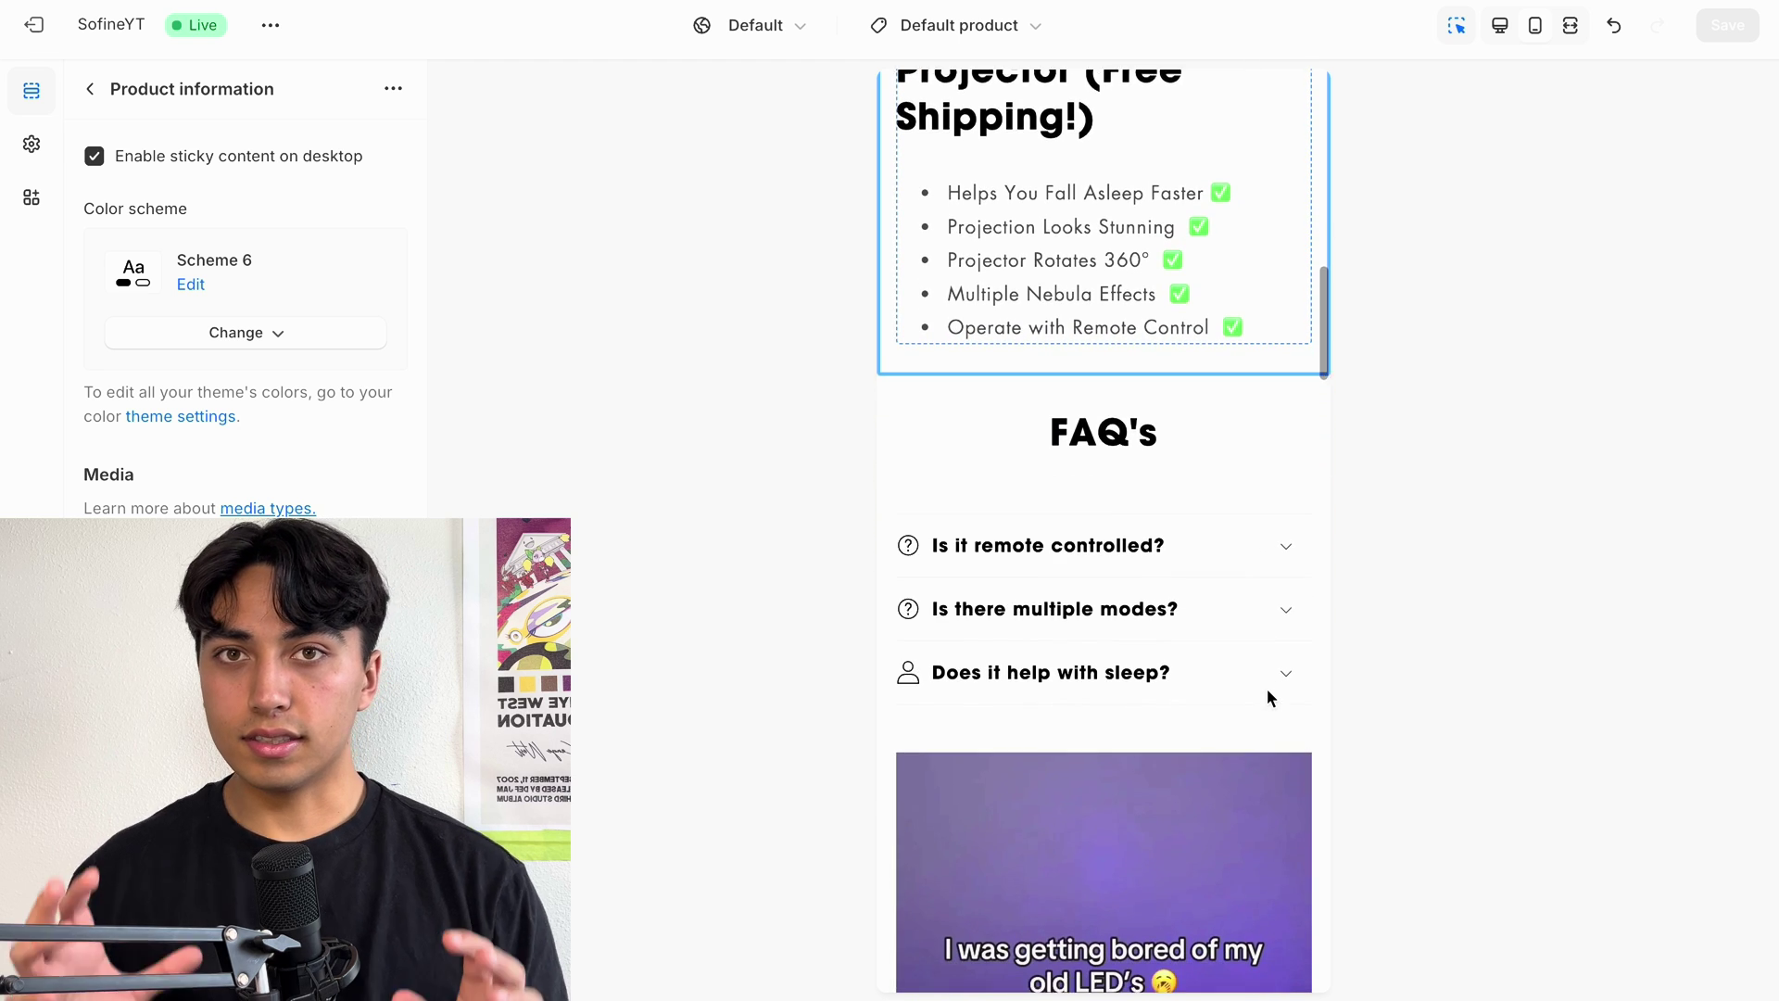
{"action": "left_click", "coordinate": [1241, 373]}
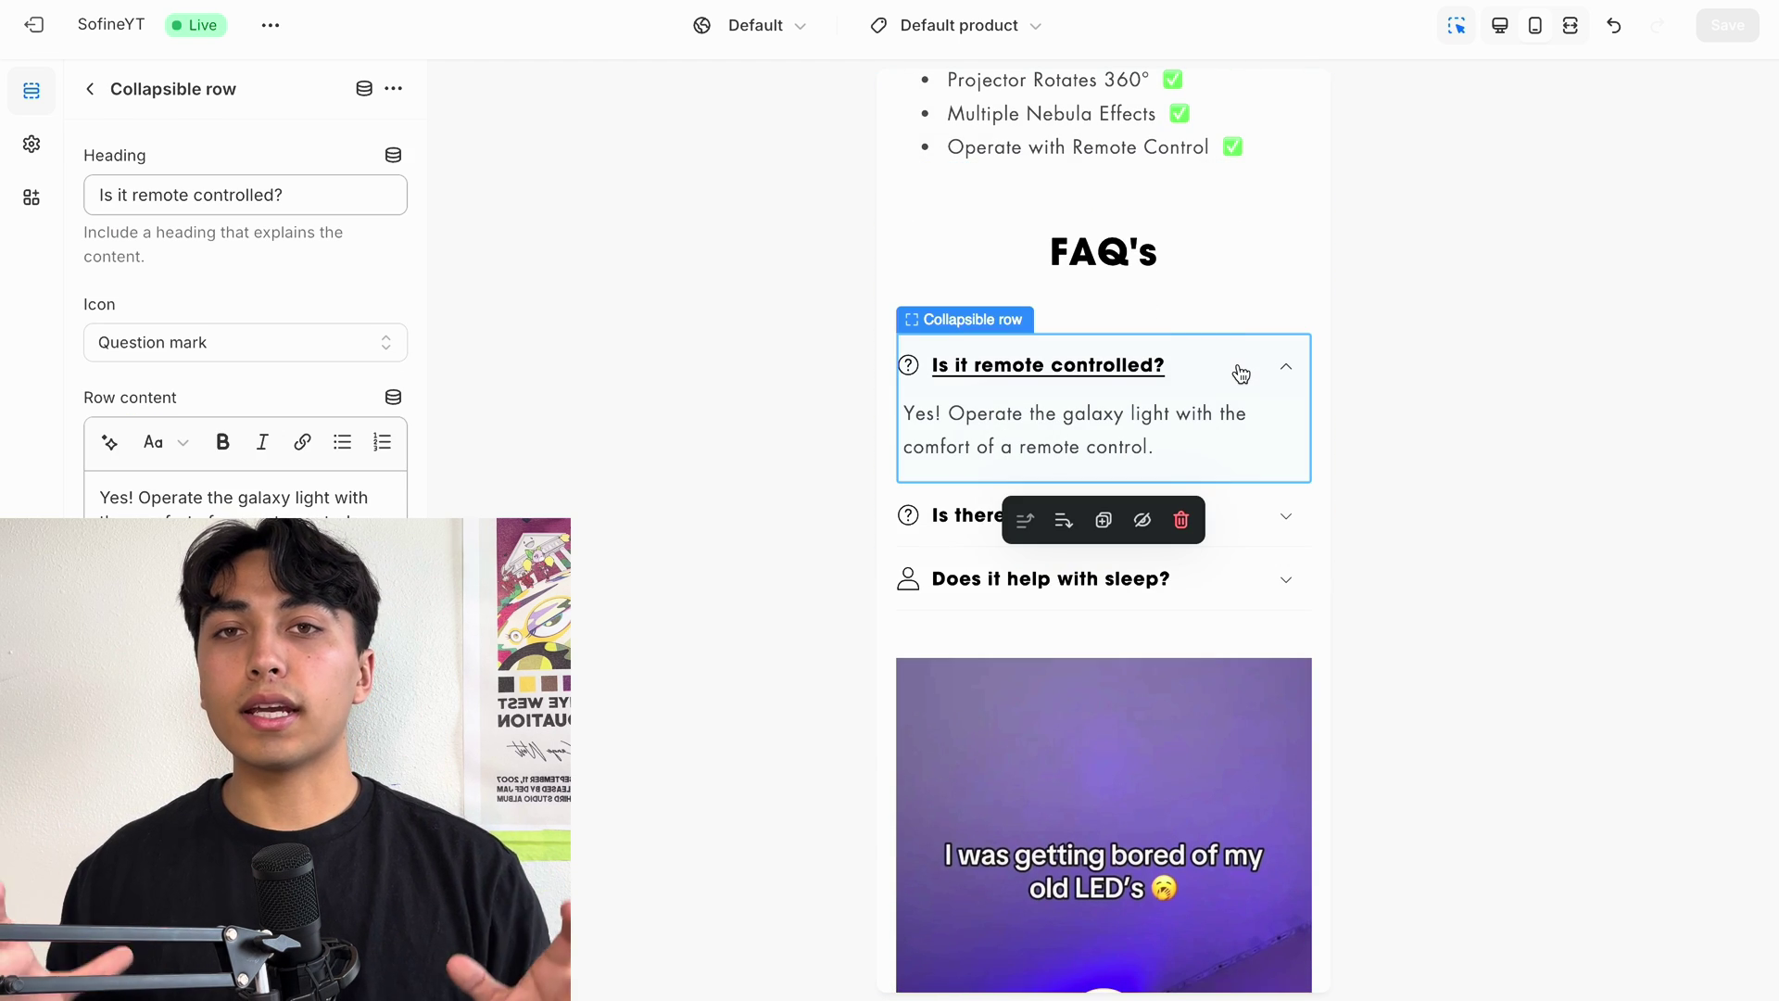
{"action": "left_click", "coordinate": [1243, 381]}
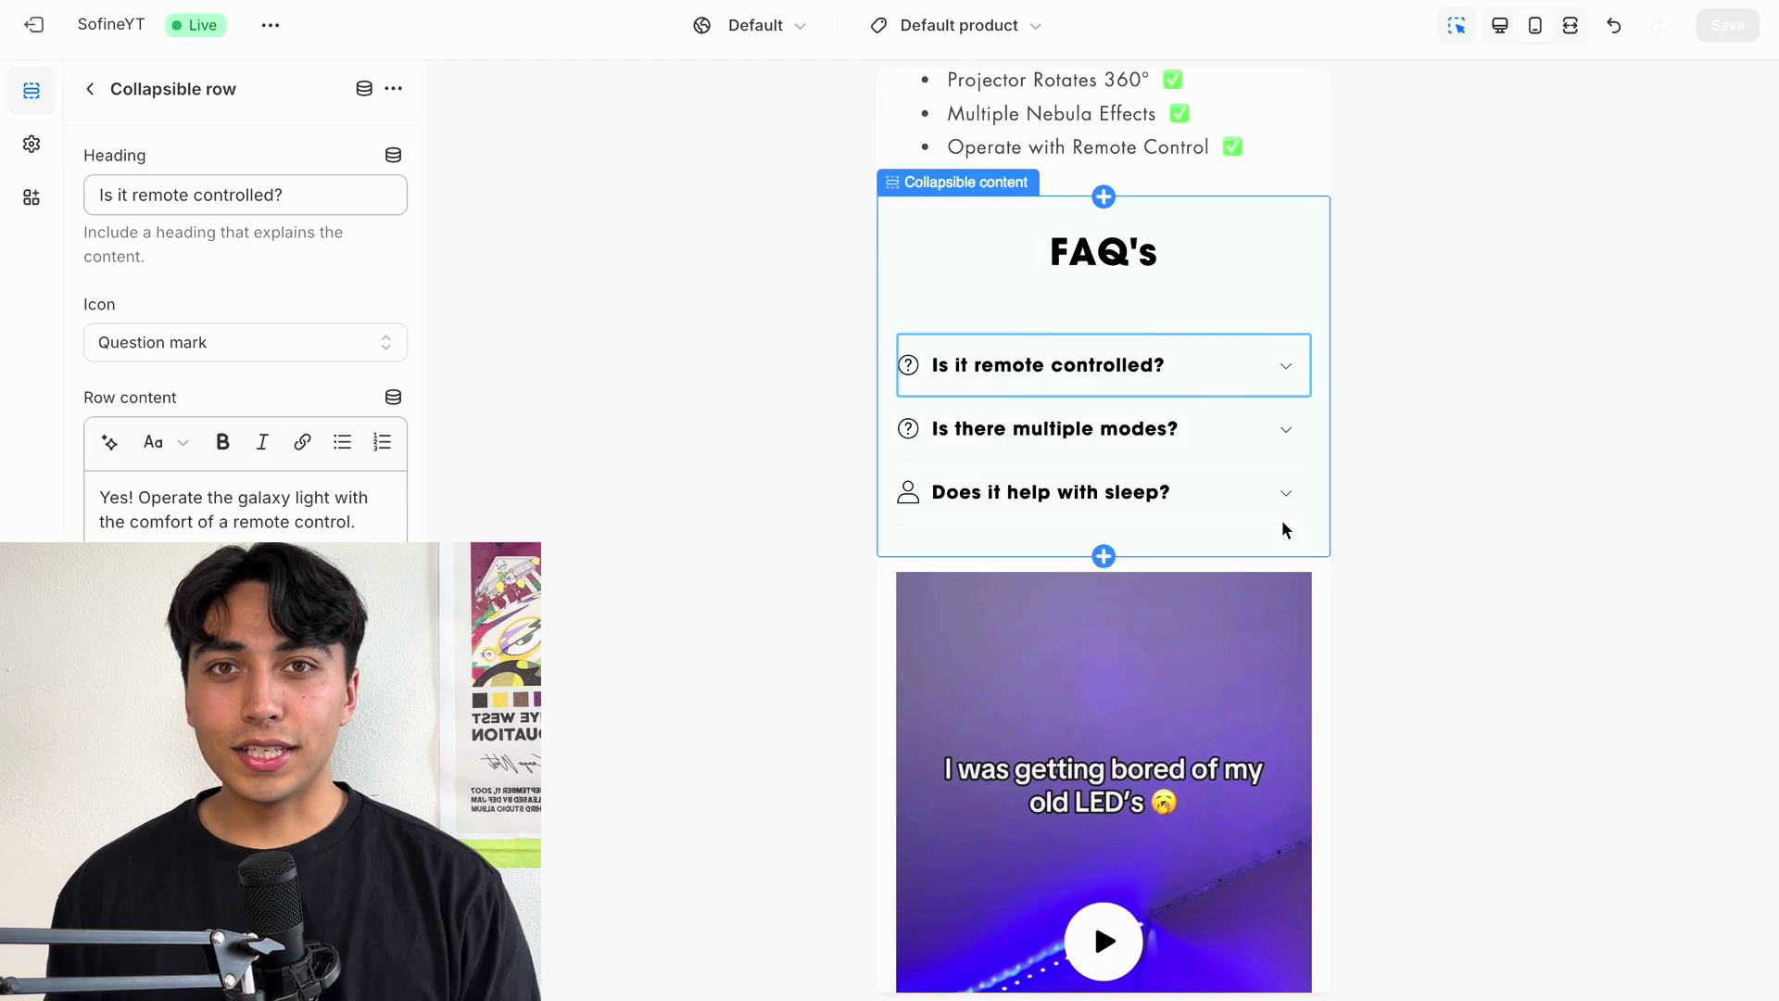
{"action": "scroll", "coordinate": [1281, 520], "scroll_direction": "down", "scroll_amount": 5}
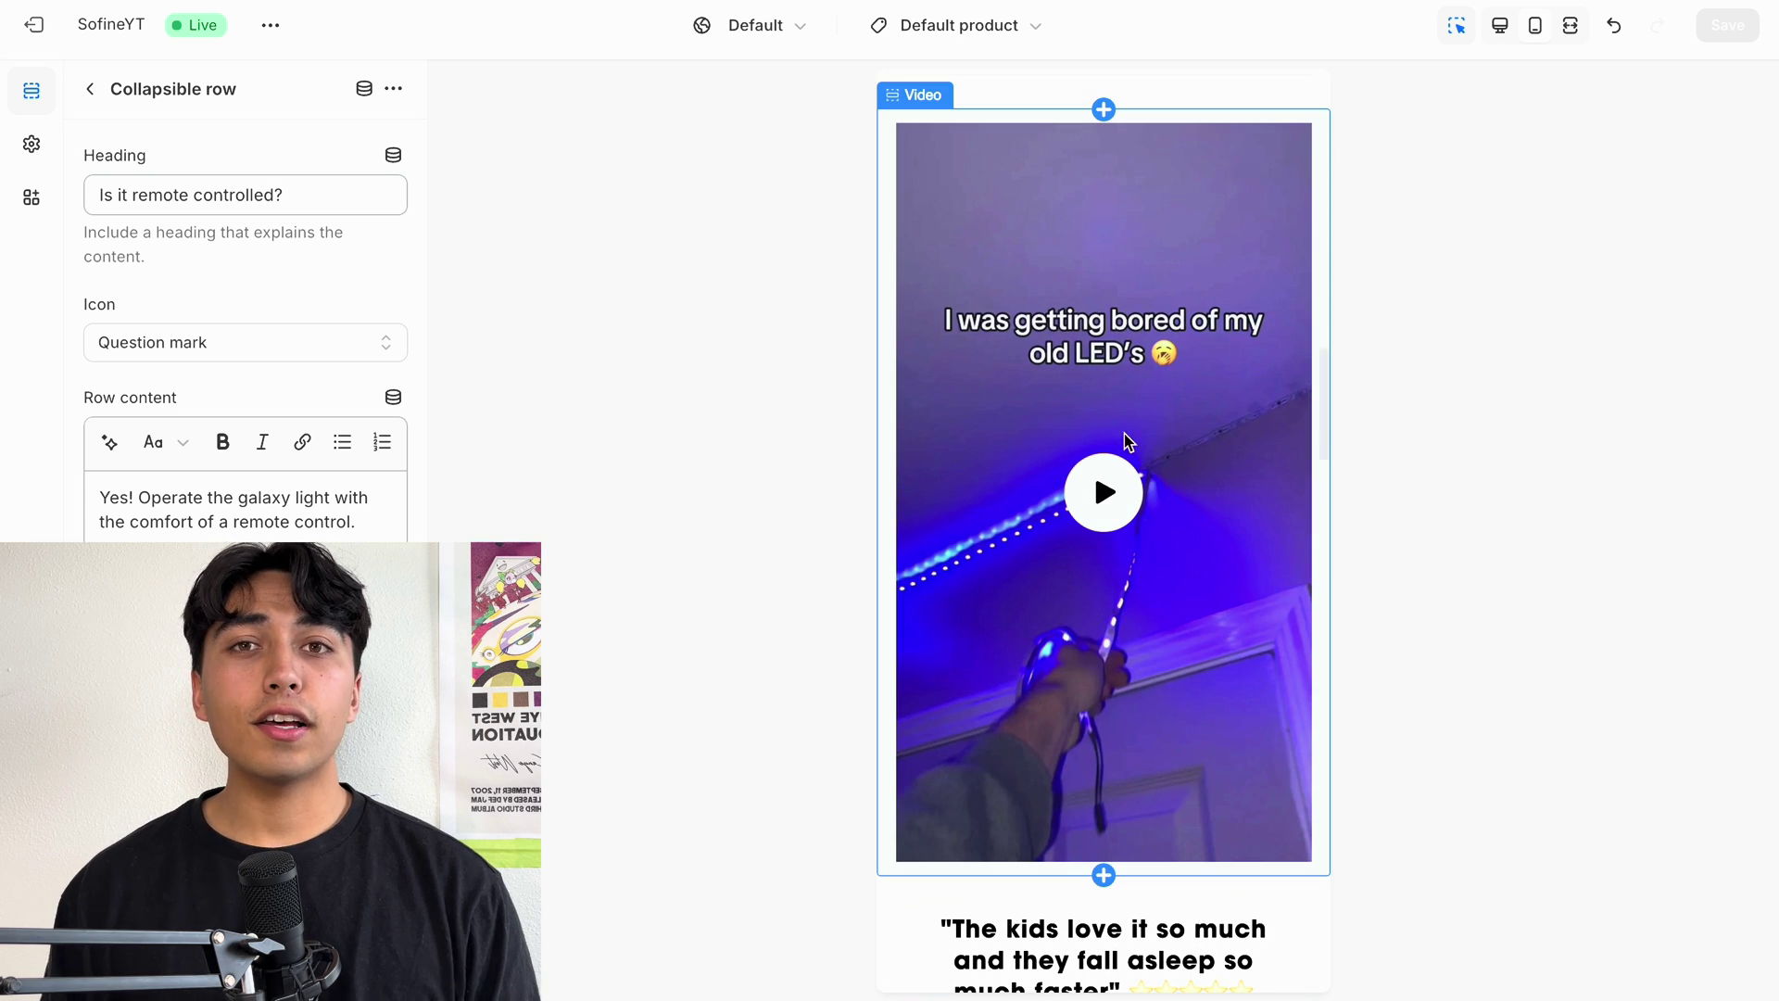
{"action": "scroll", "coordinate": [1247, 641], "scroll_direction": "down", "scroll_amount": 3}
{"action": "scroll", "coordinate": [1247, 640], "scroll_direction": "down", "scroll_amount": 6}
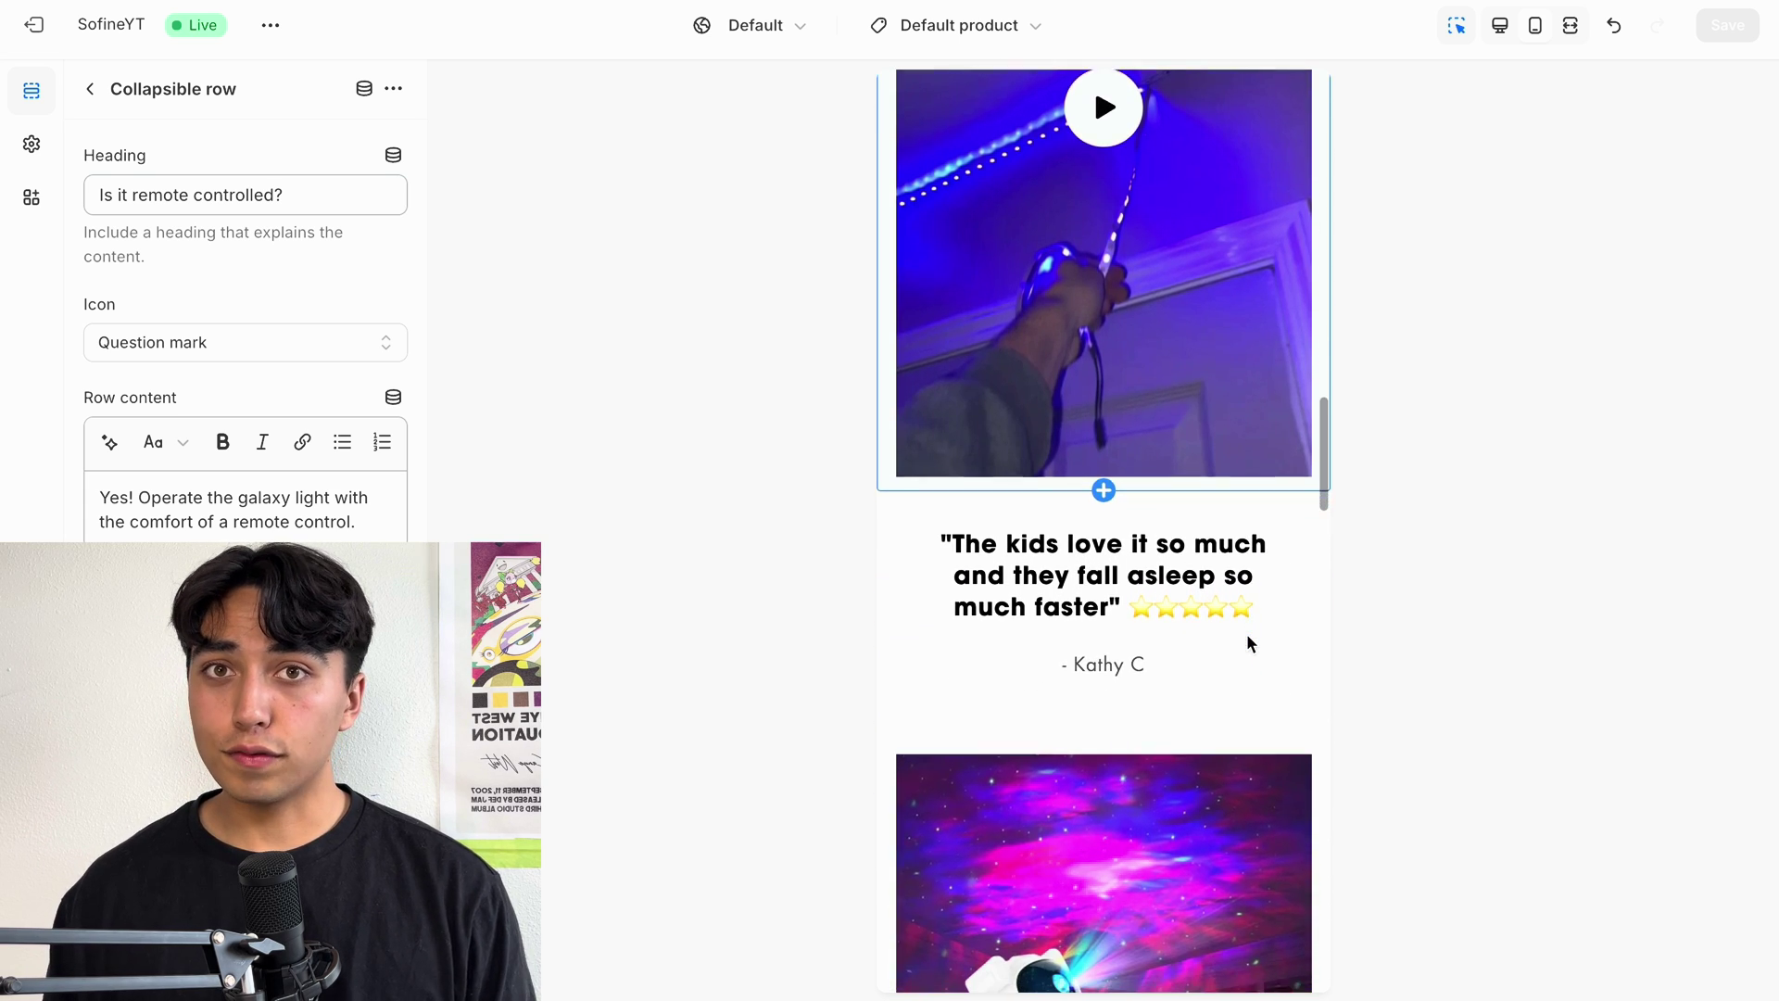
{"action": "scroll", "coordinate": [1251, 642], "scroll_direction": "down", "scroll_amount": 5}
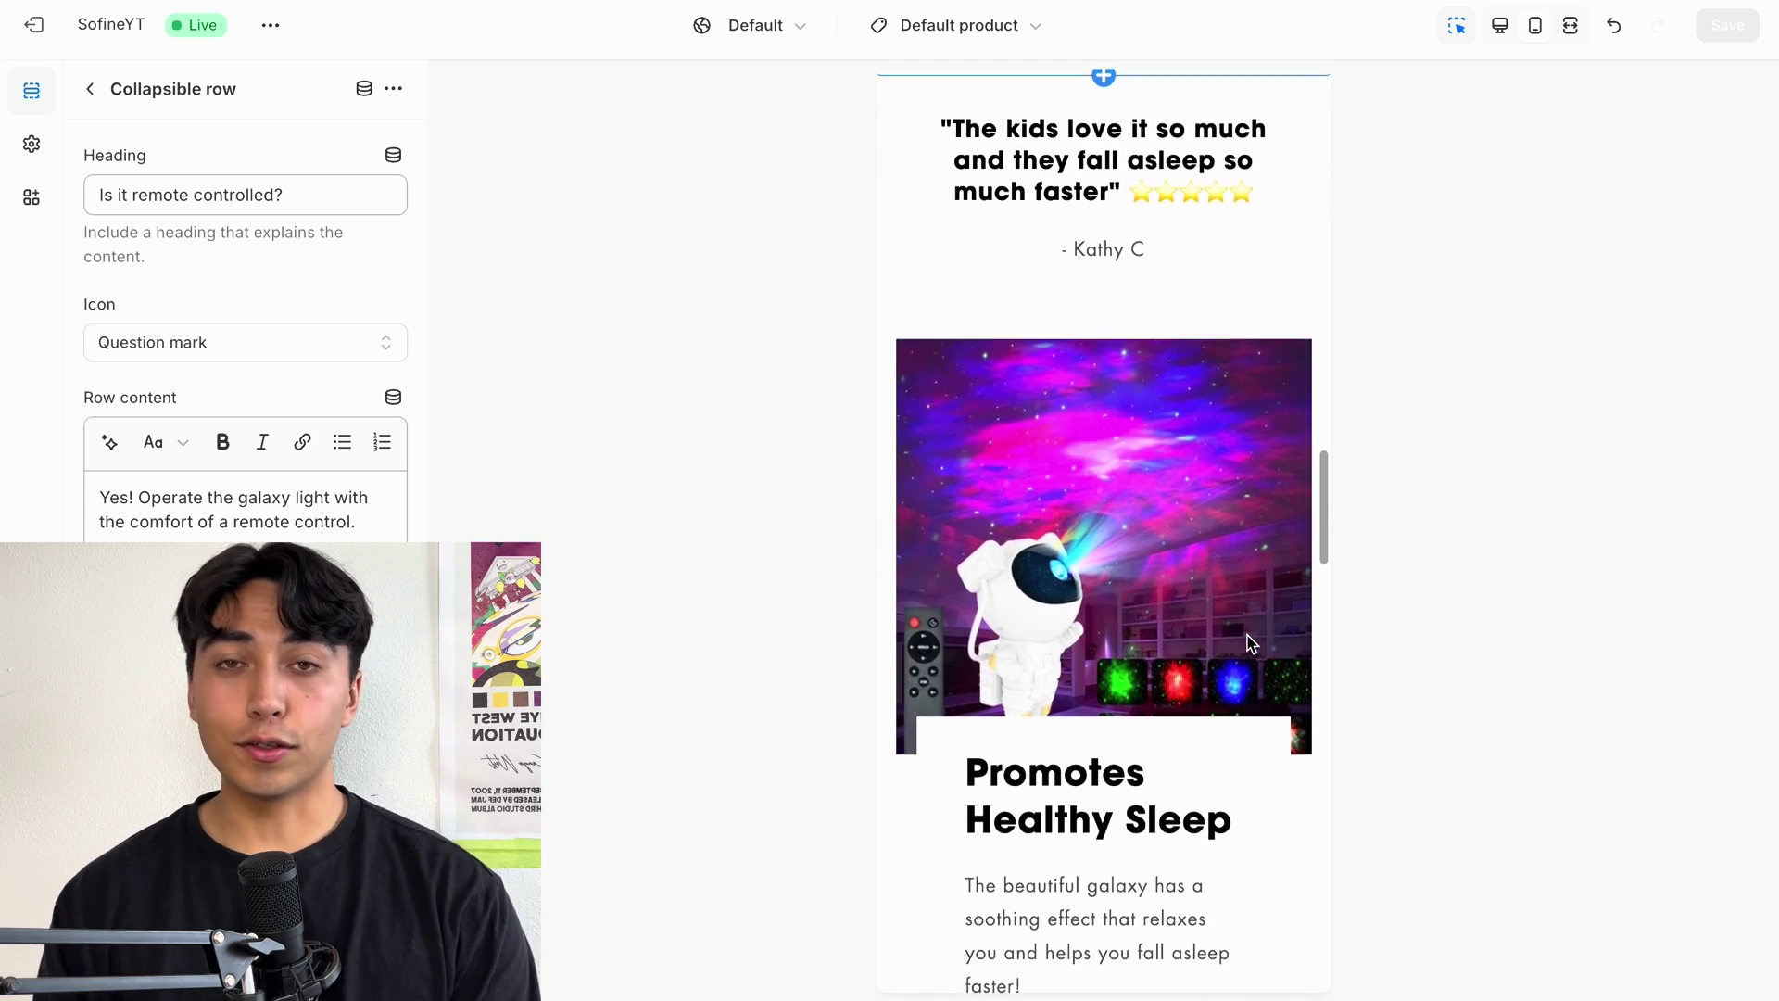
{"action": "scroll", "coordinate": [1142, 781], "scroll_direction": "down", "scroll_amount": 7}
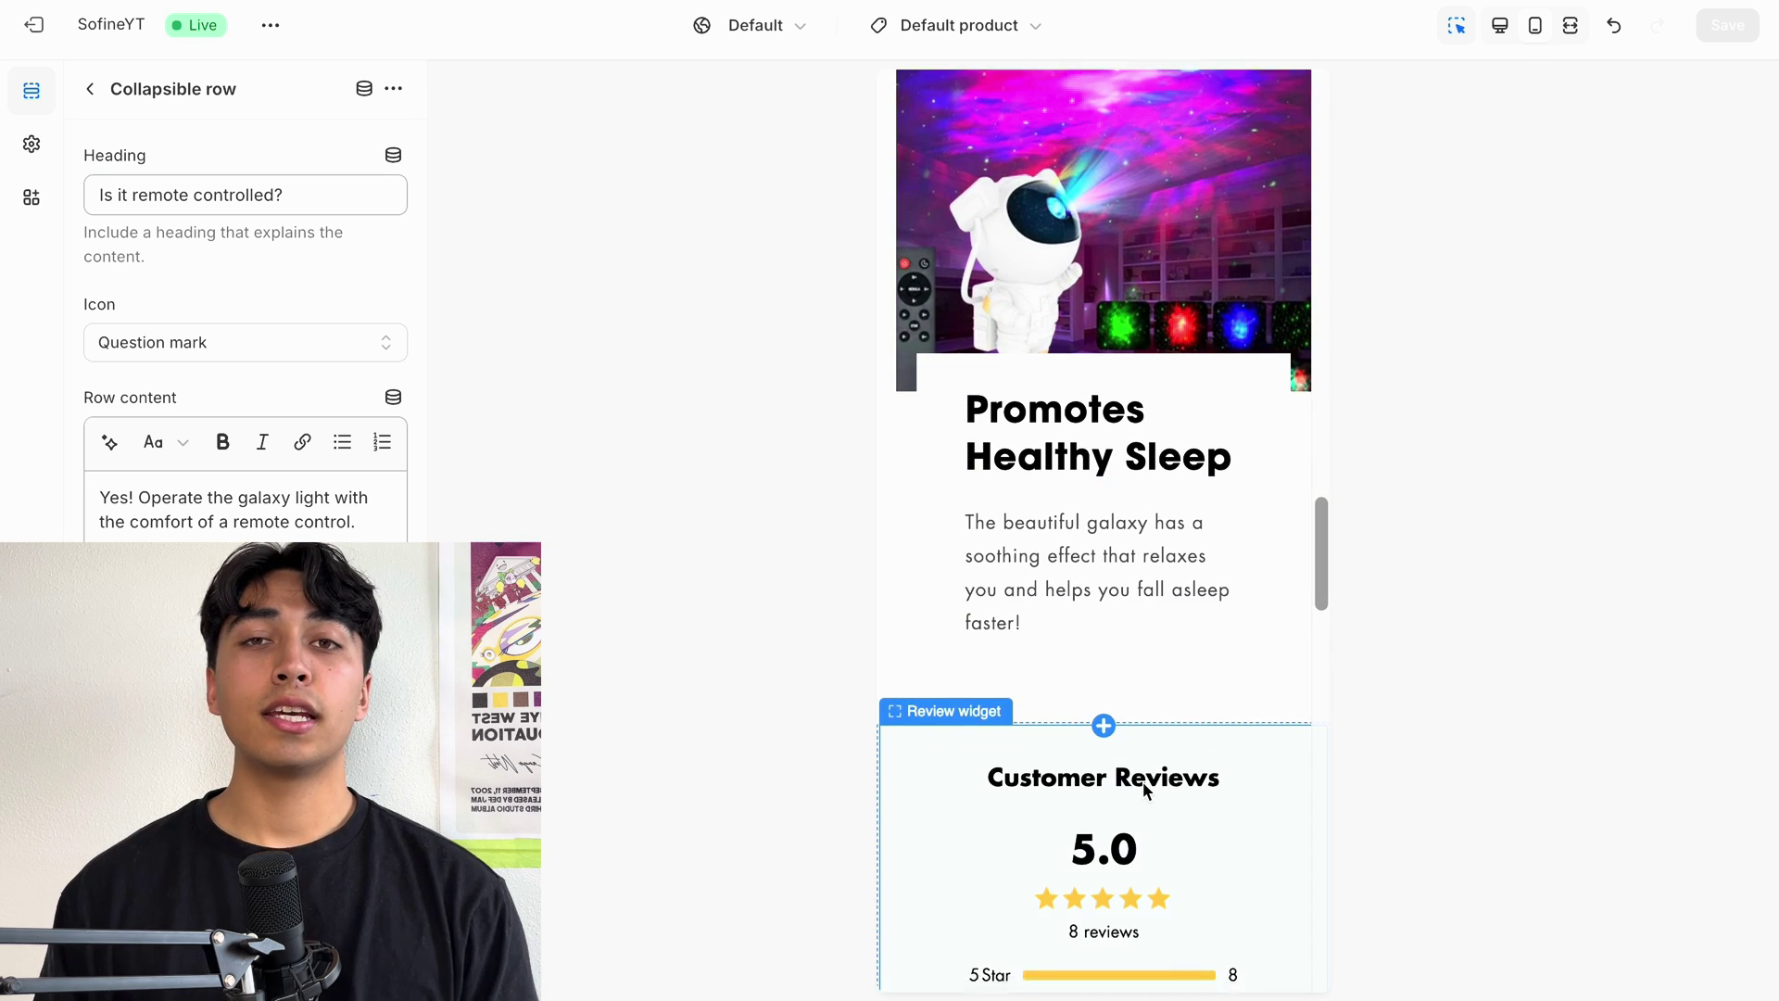
{"action": "scroll", "coordinate": [1142, 788], "scroll_direction": "down", "scroll_amount": 6}
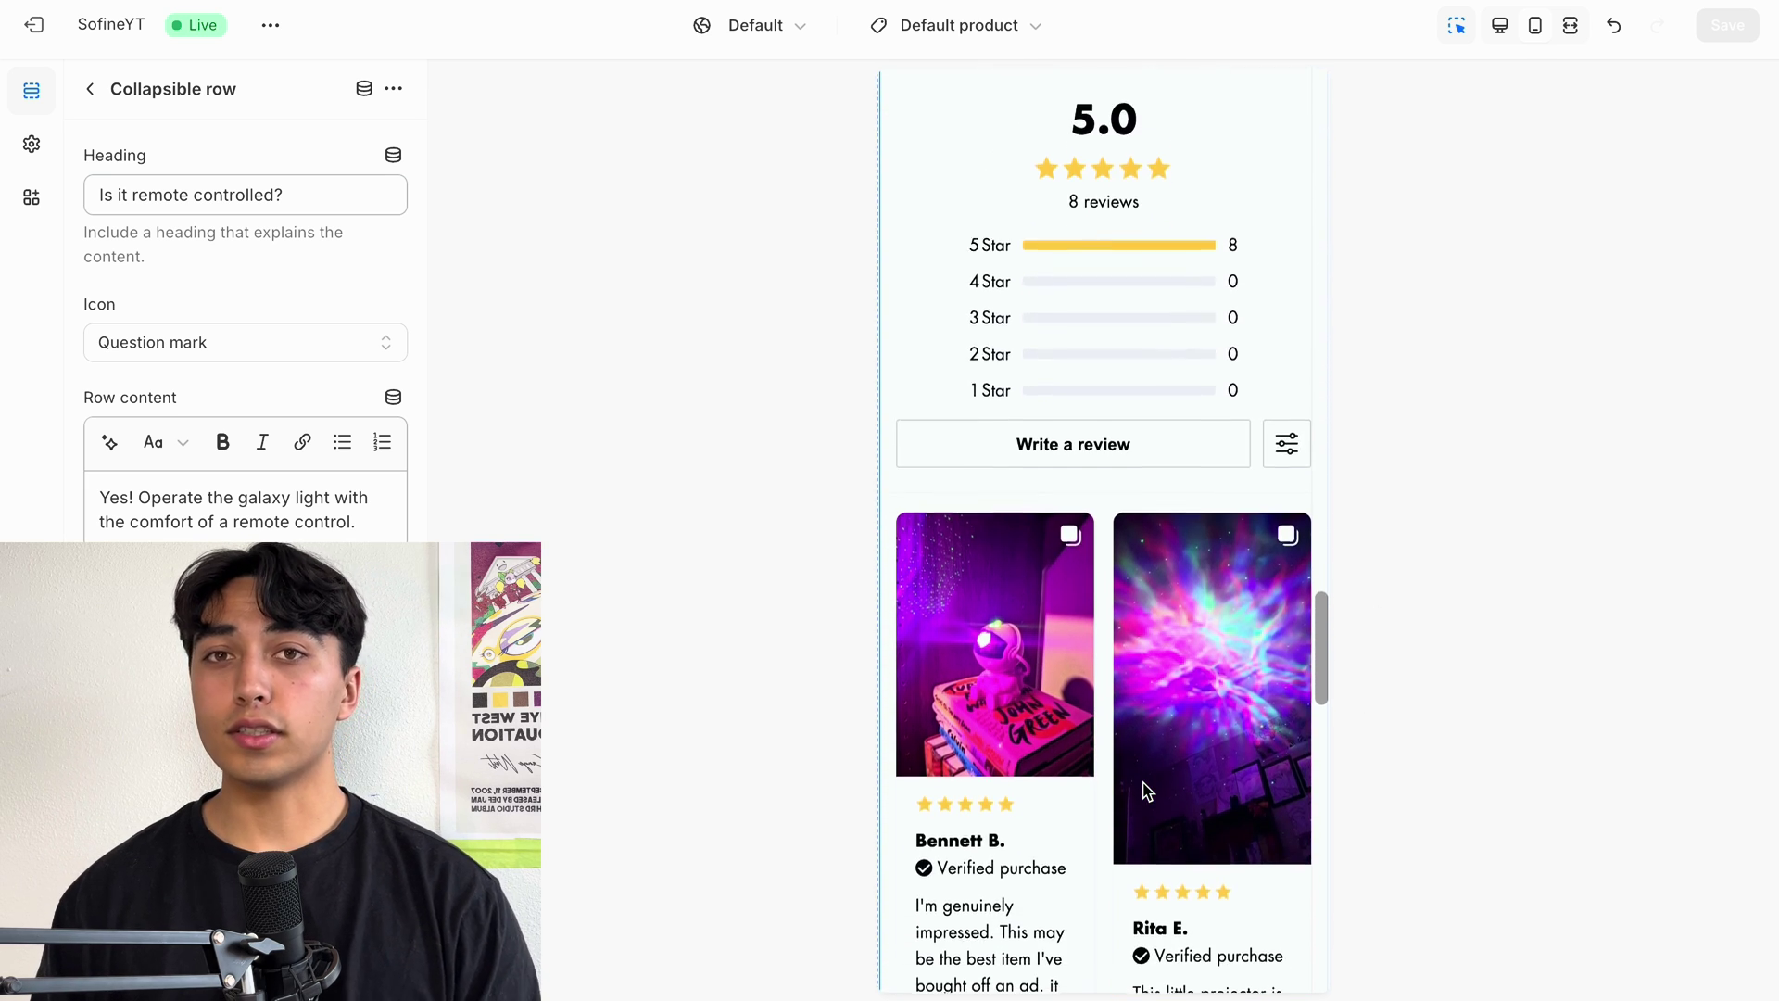
{"action": "scroll", "coordinate": [1145, 789], "scroll_direction": "down", "scroll_amount": 1}
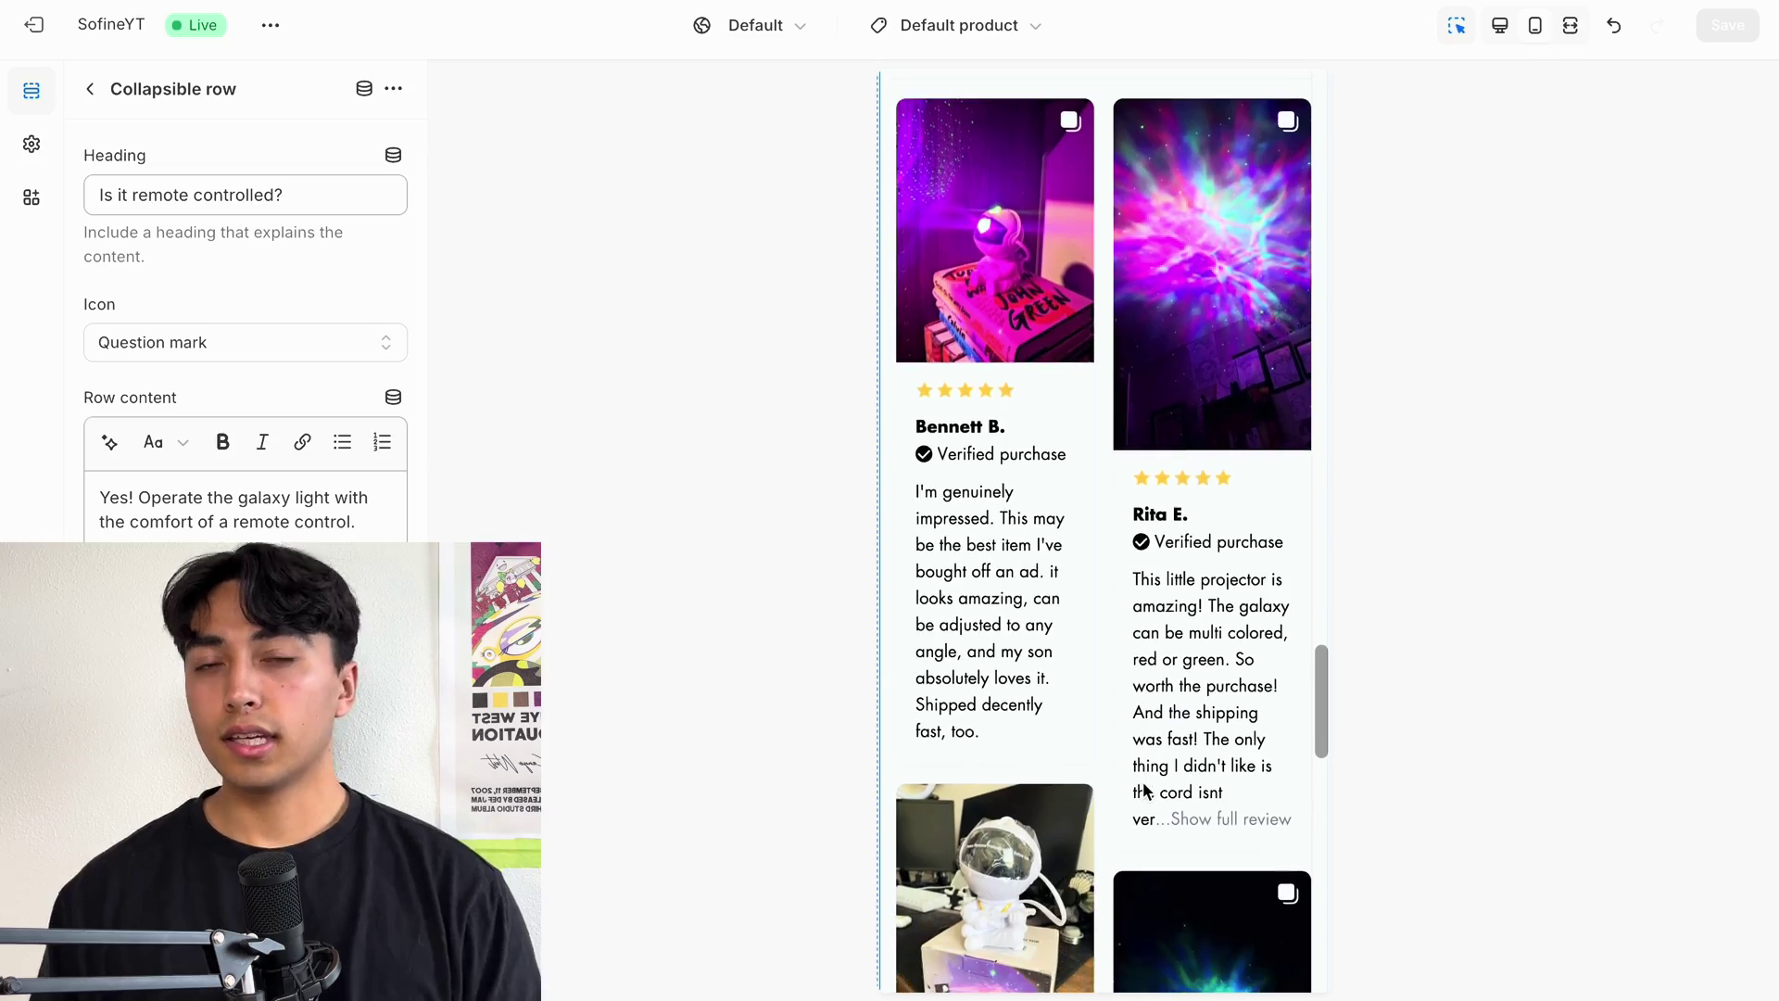